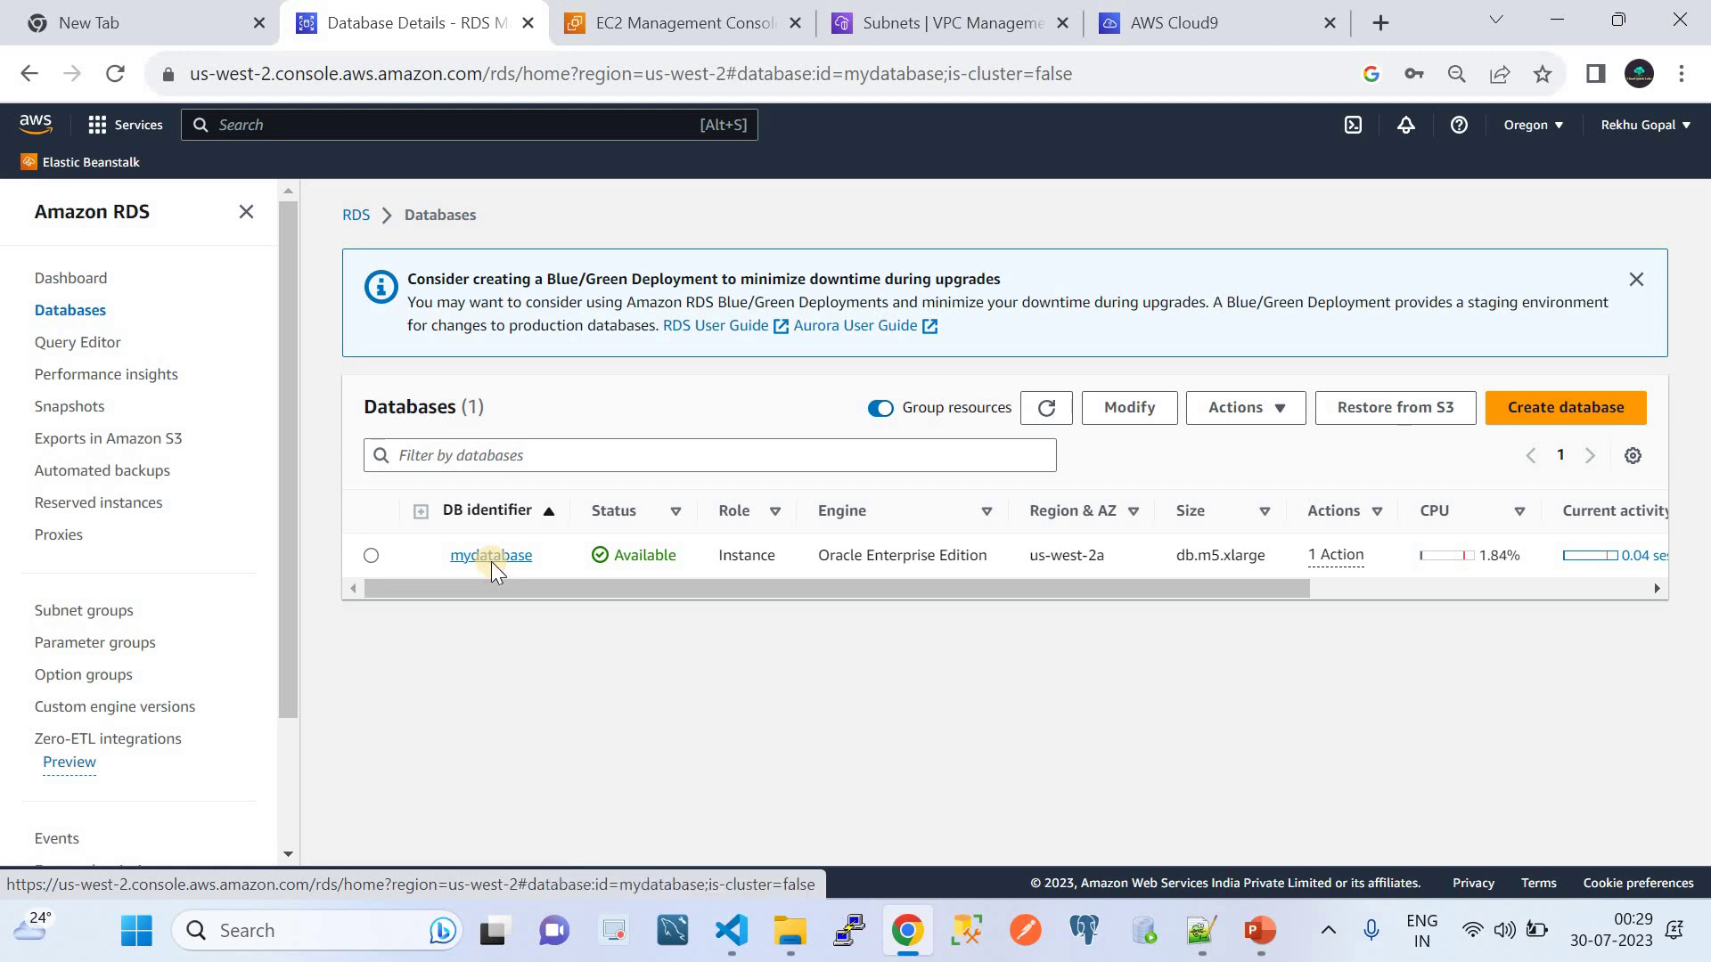
Open the mydatabase instance in RDS and examine its endpoint, port, VPC, subnets, public accessibility and security group rules
left_click(490, 559)
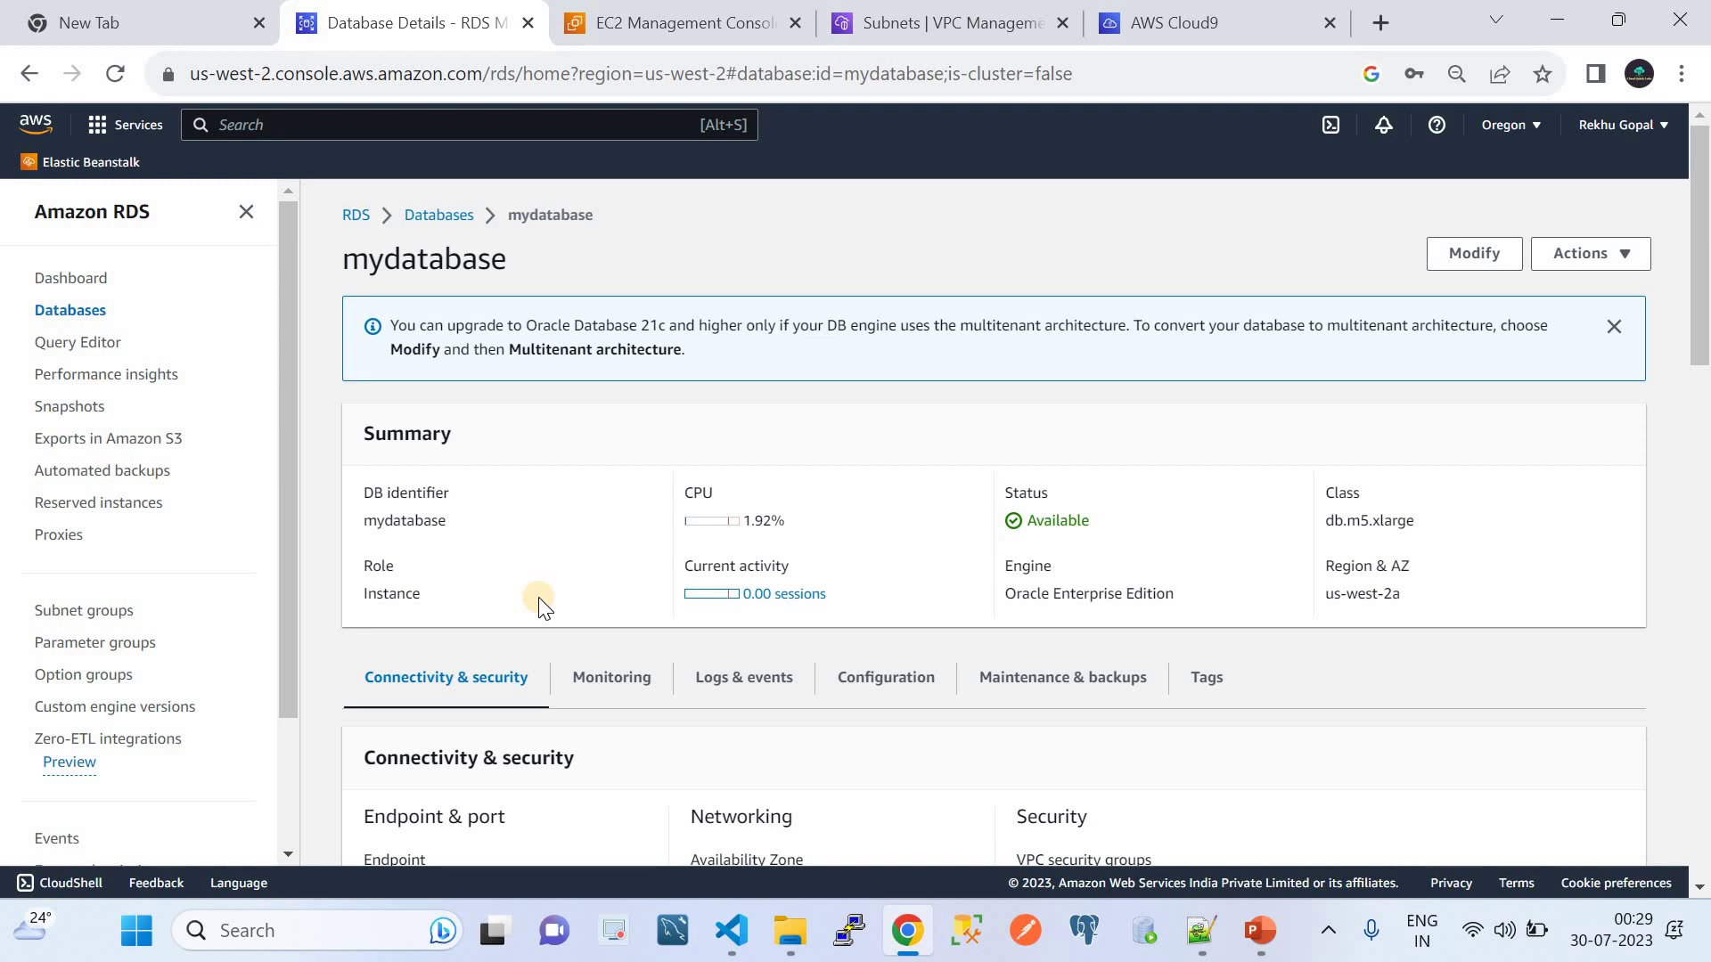
scroll(540, 603, "down", 5)
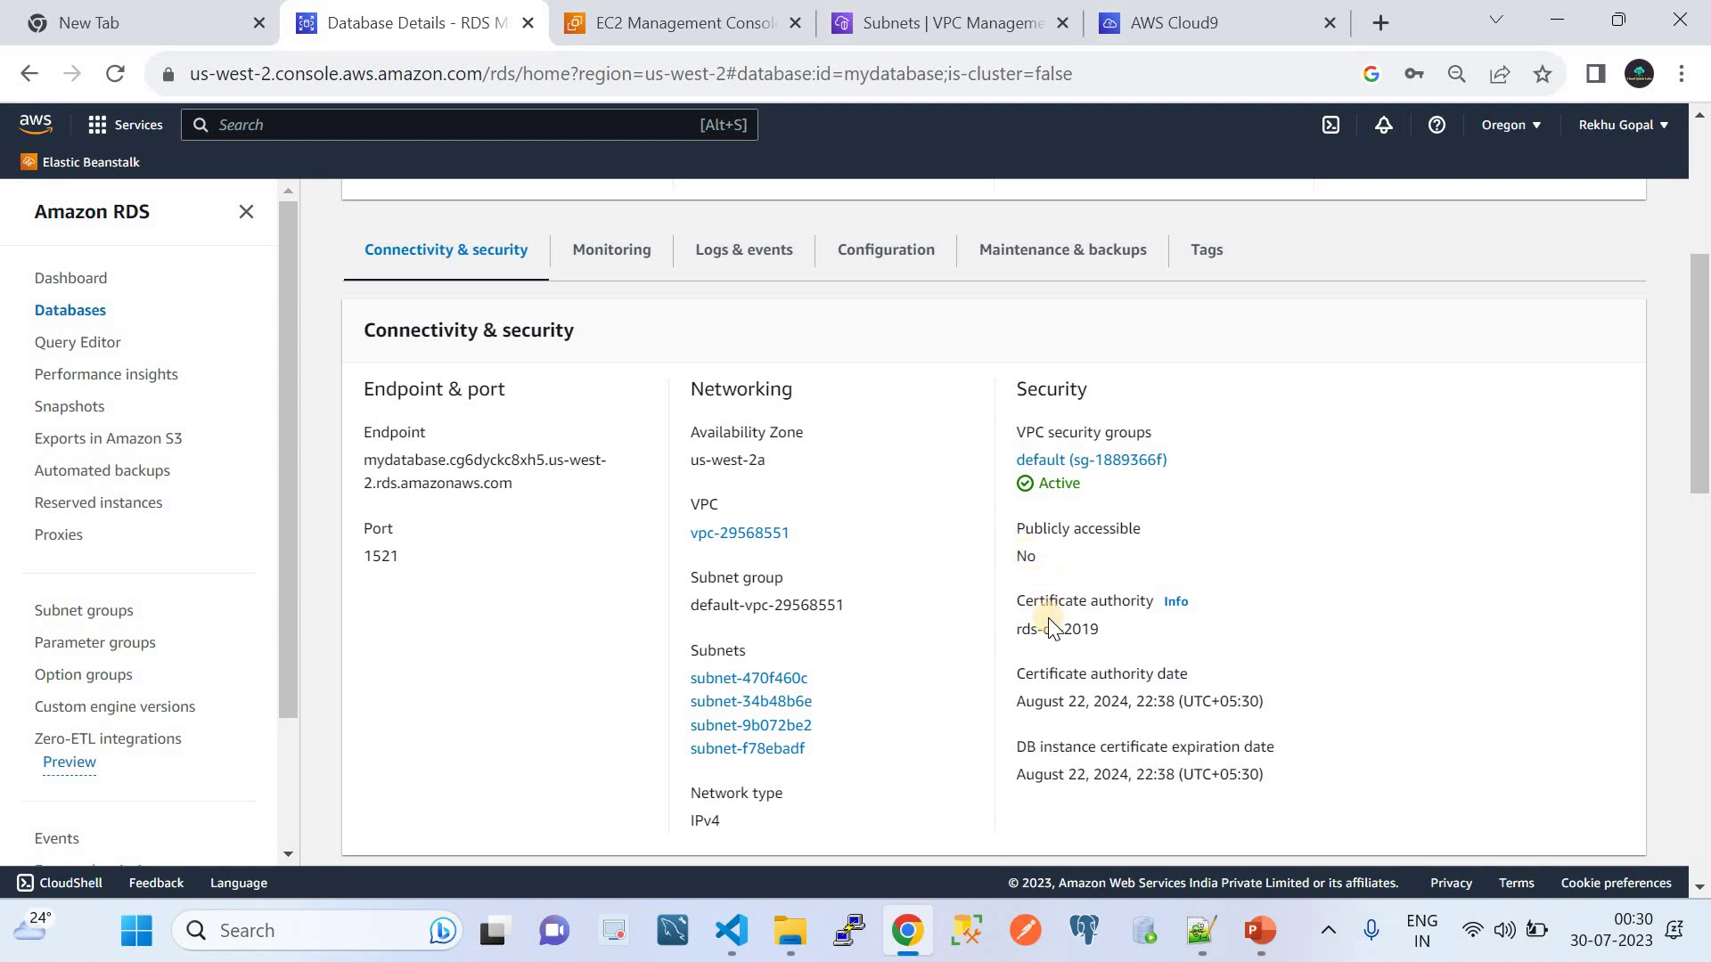
scroll(1064, 704, "down", 4)
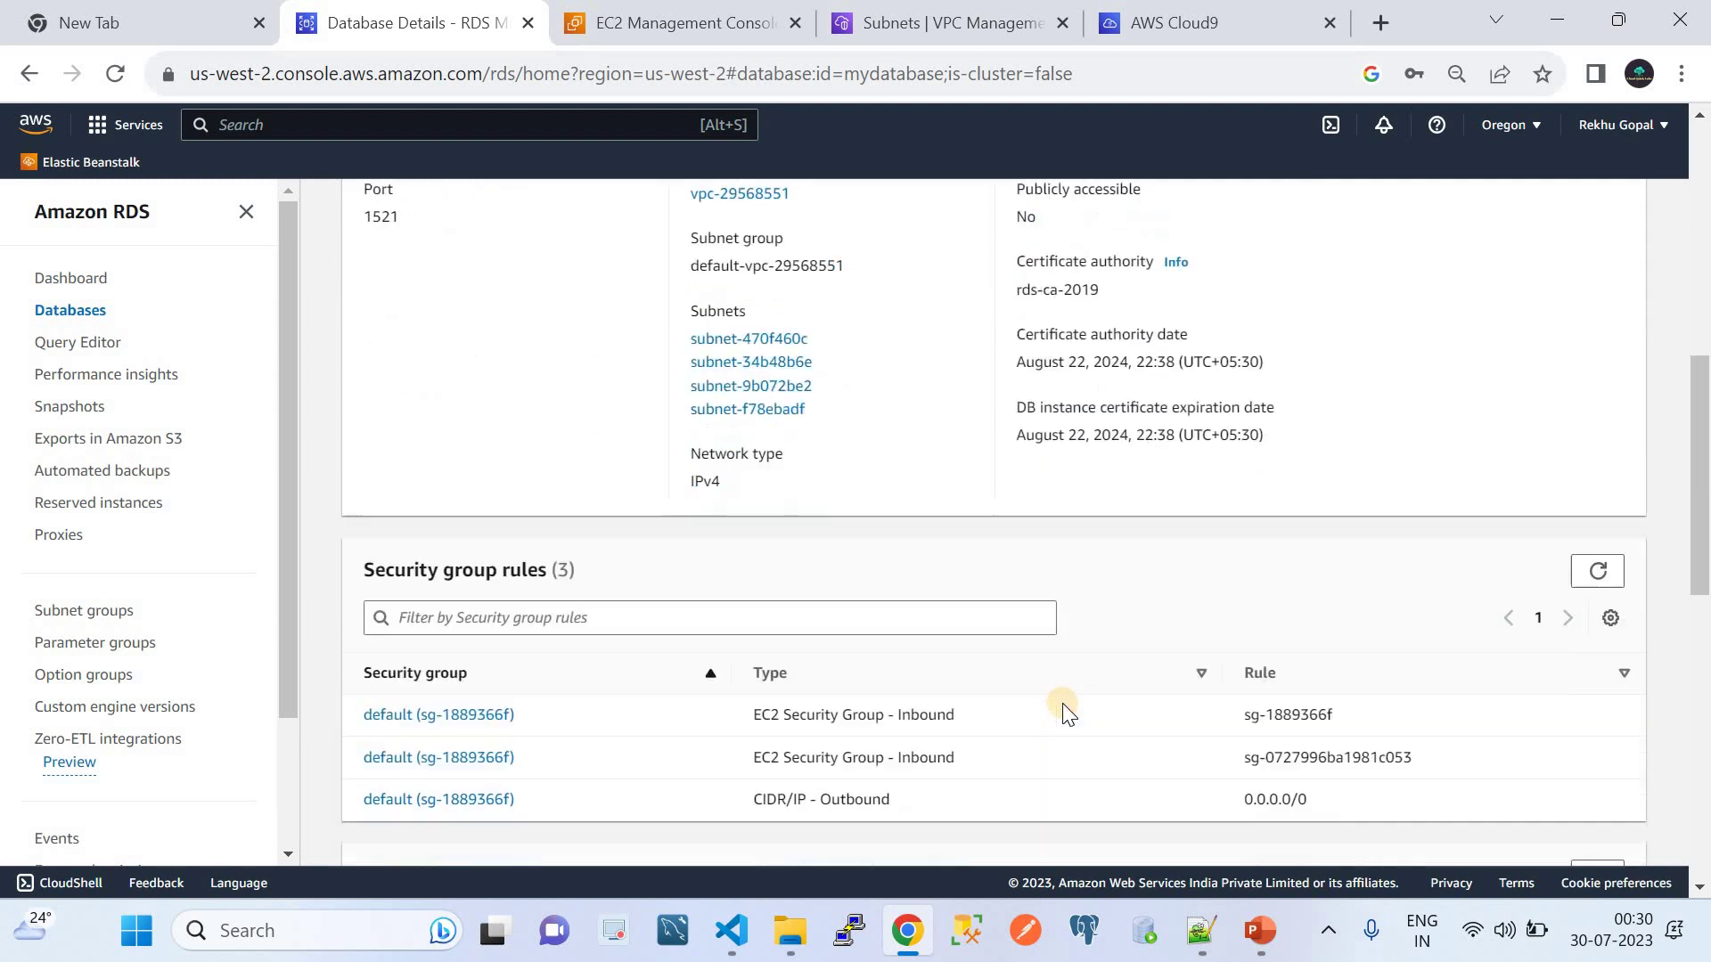
scroll(1065, 706, "down", 1)
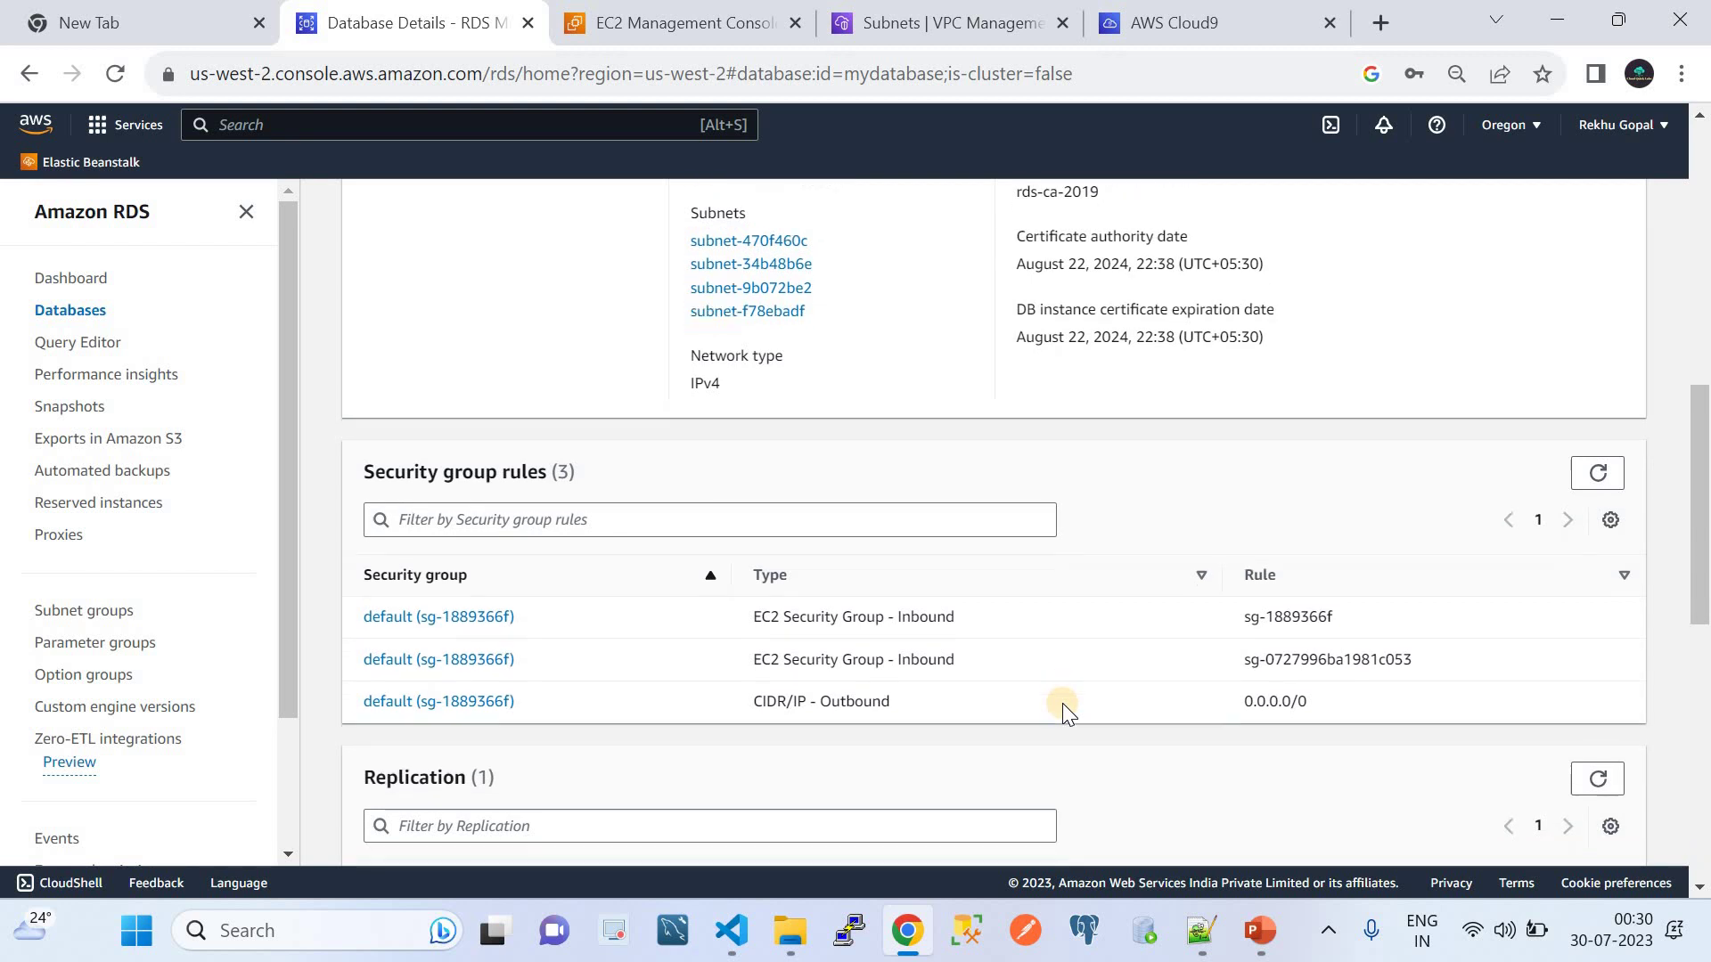
scroll(1062, 704, "up", 7)
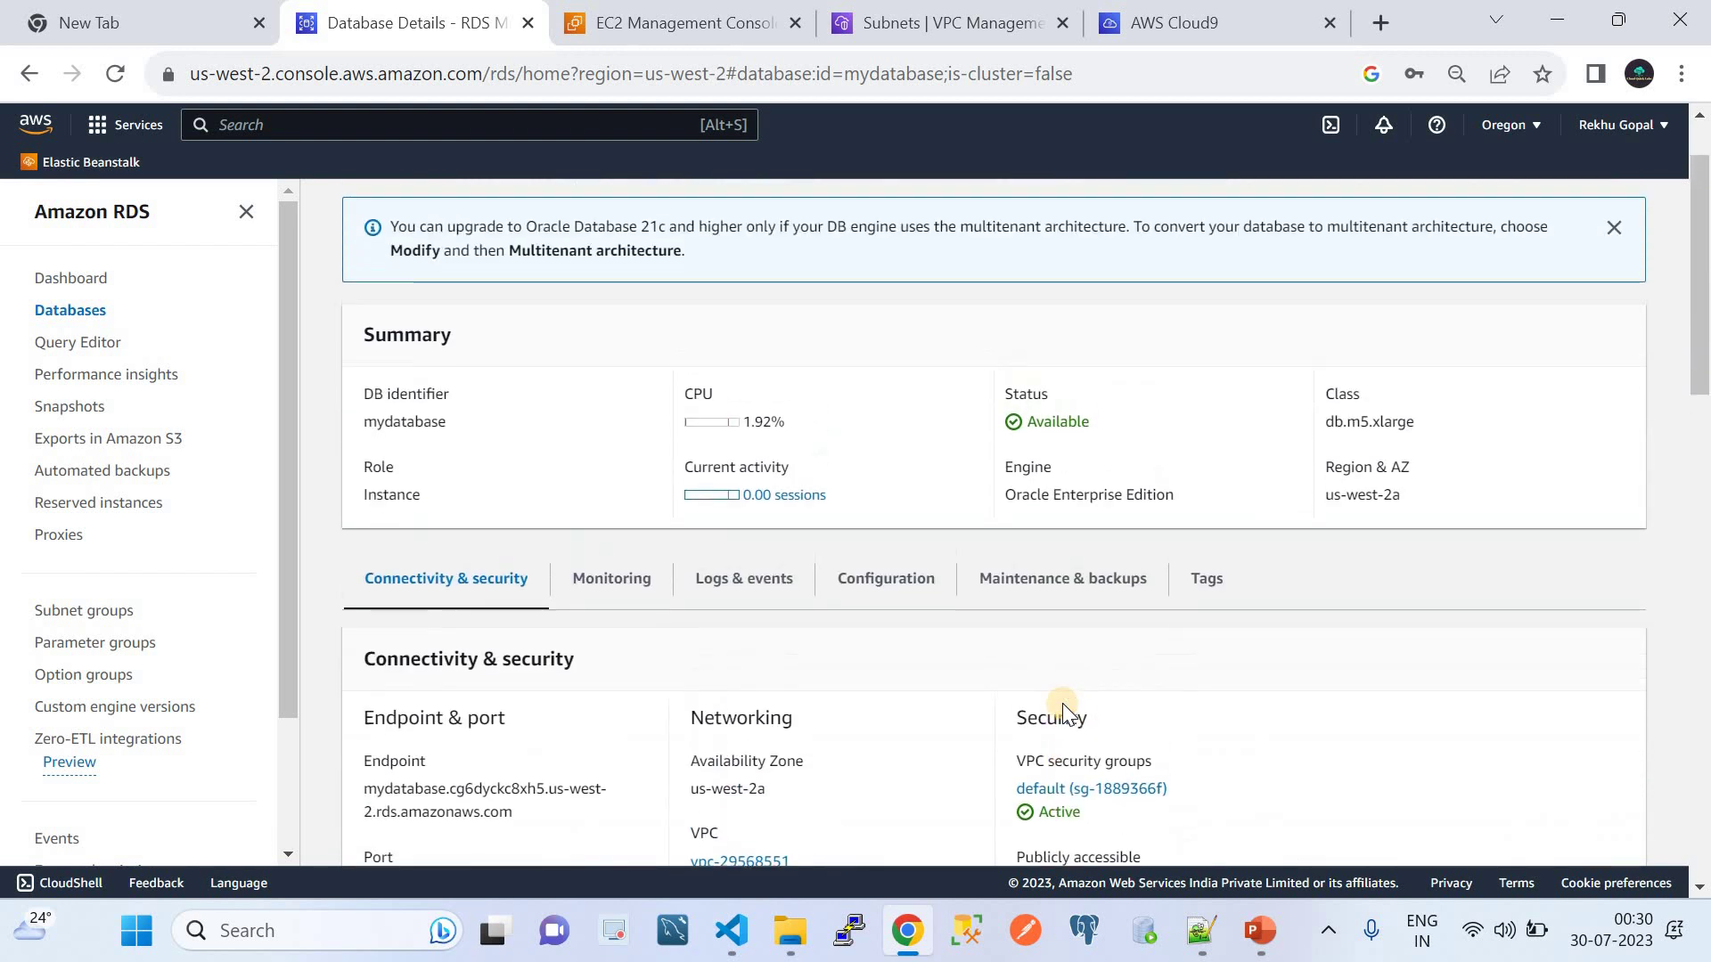
scroll(1064, 713, "down", 1)
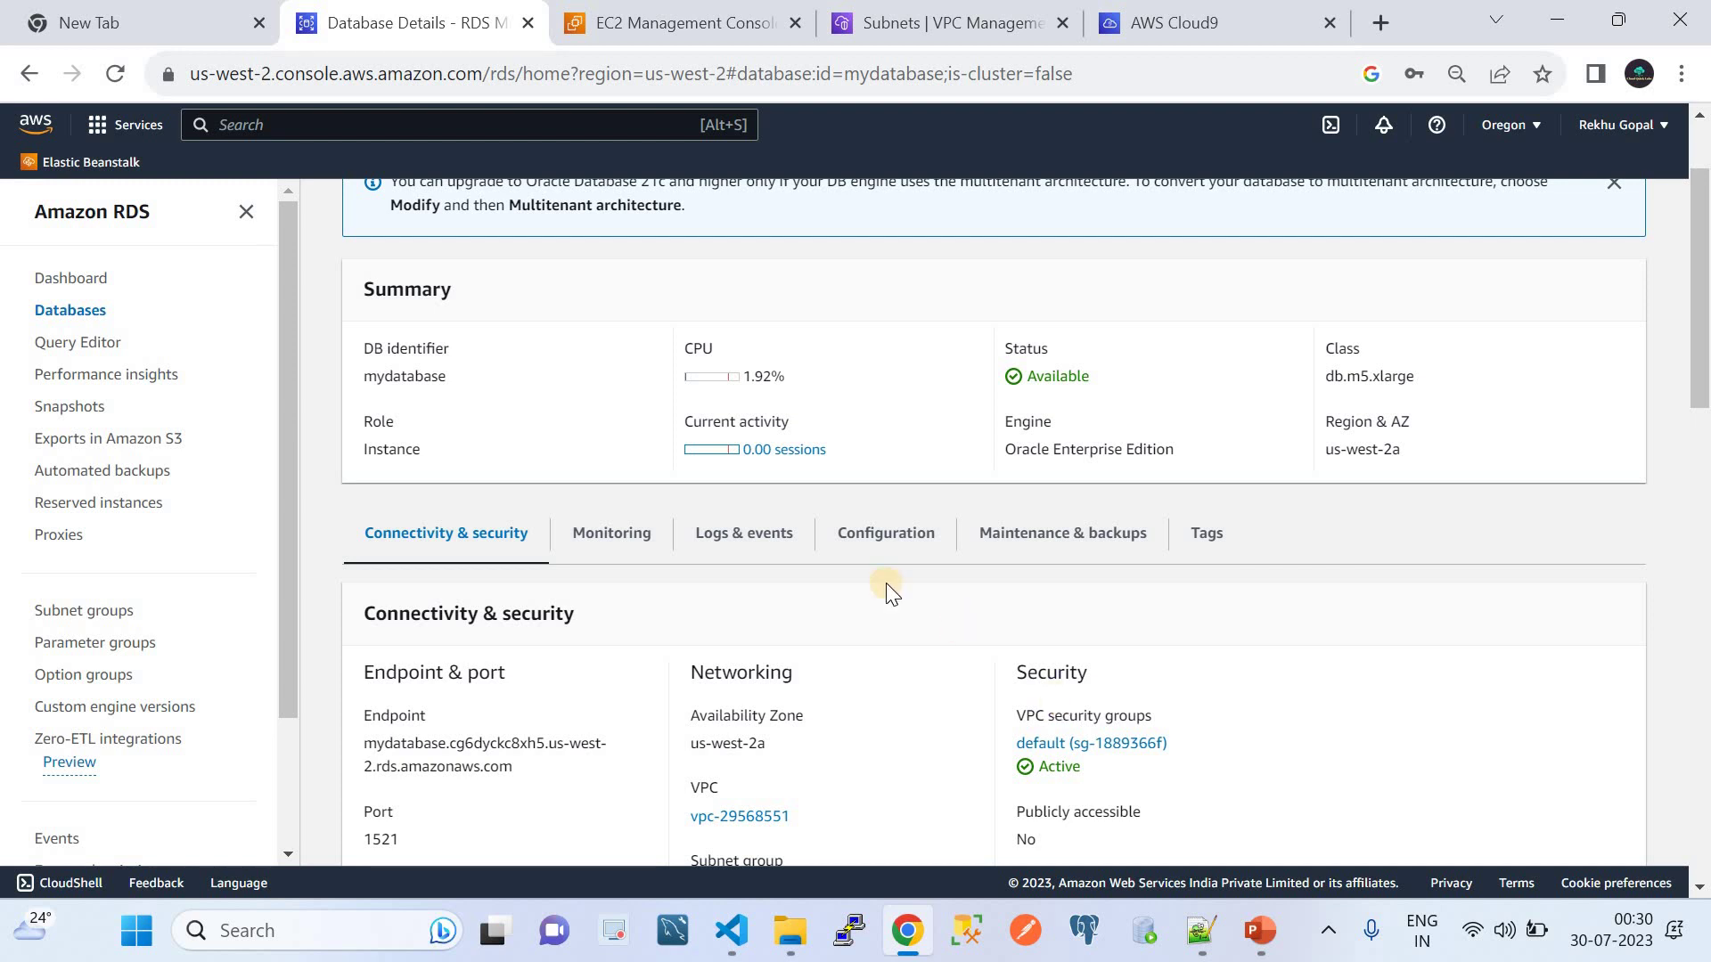
scroll(886, 588, "up", 1)
scroll(885, 593, "down", 3)
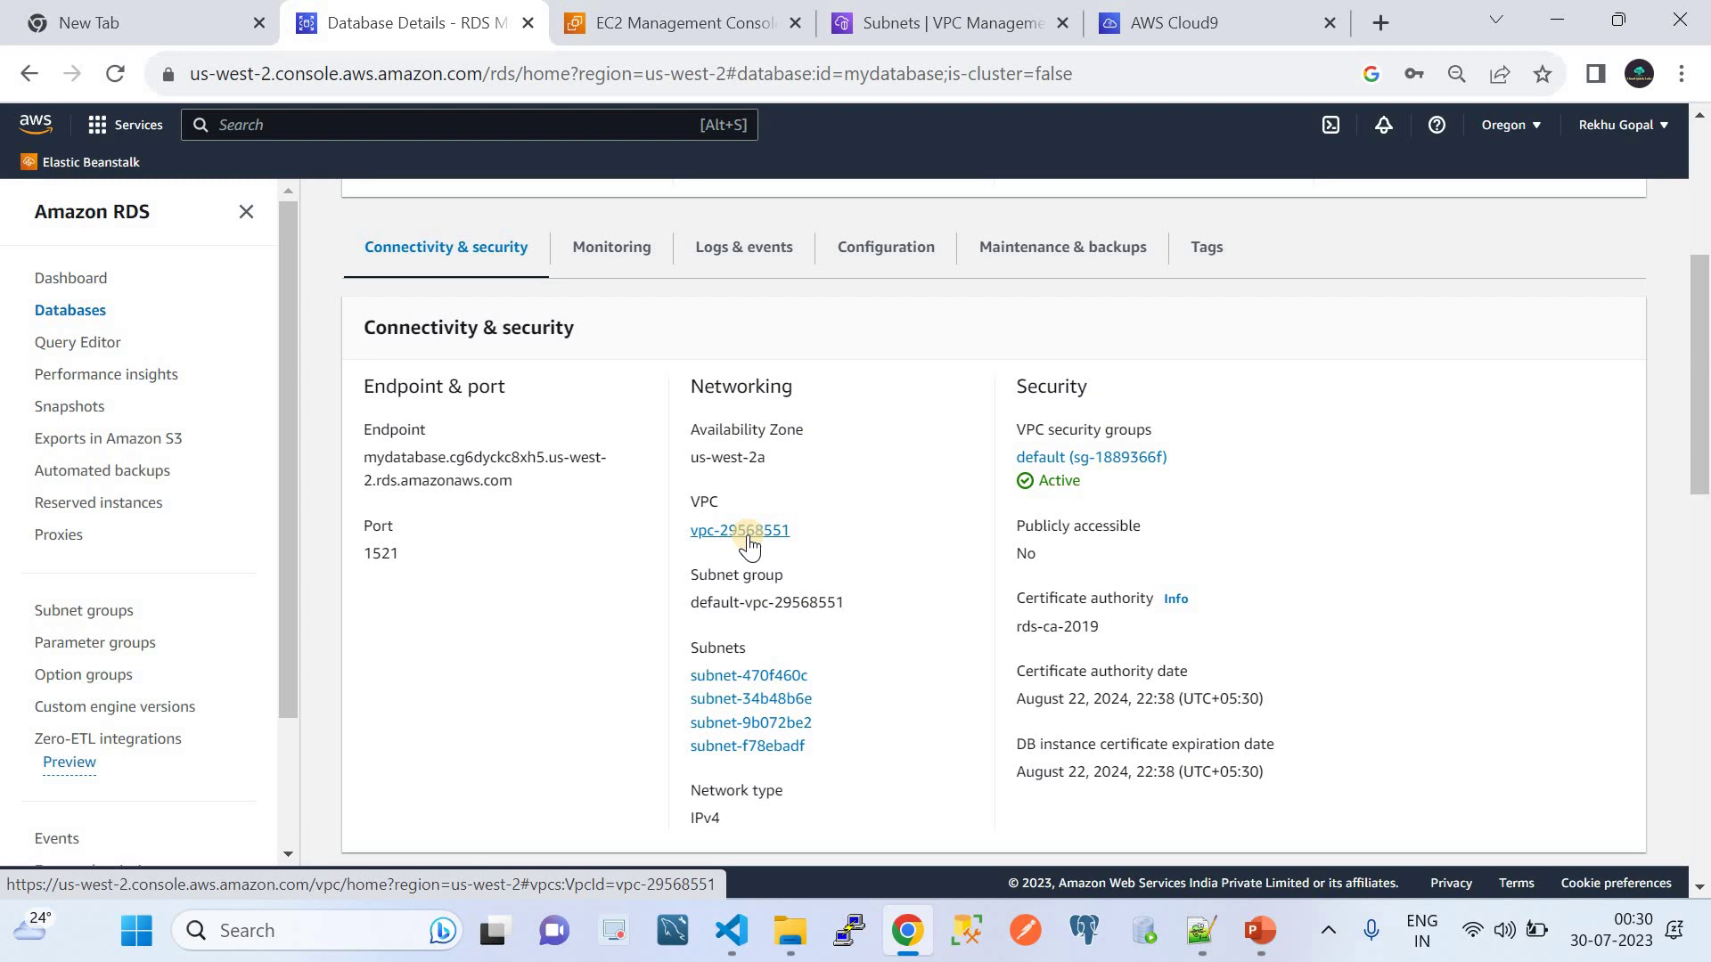
Switch to the AWS Cloud9 console and go to the service's introduction page
left_click(1158, 20)
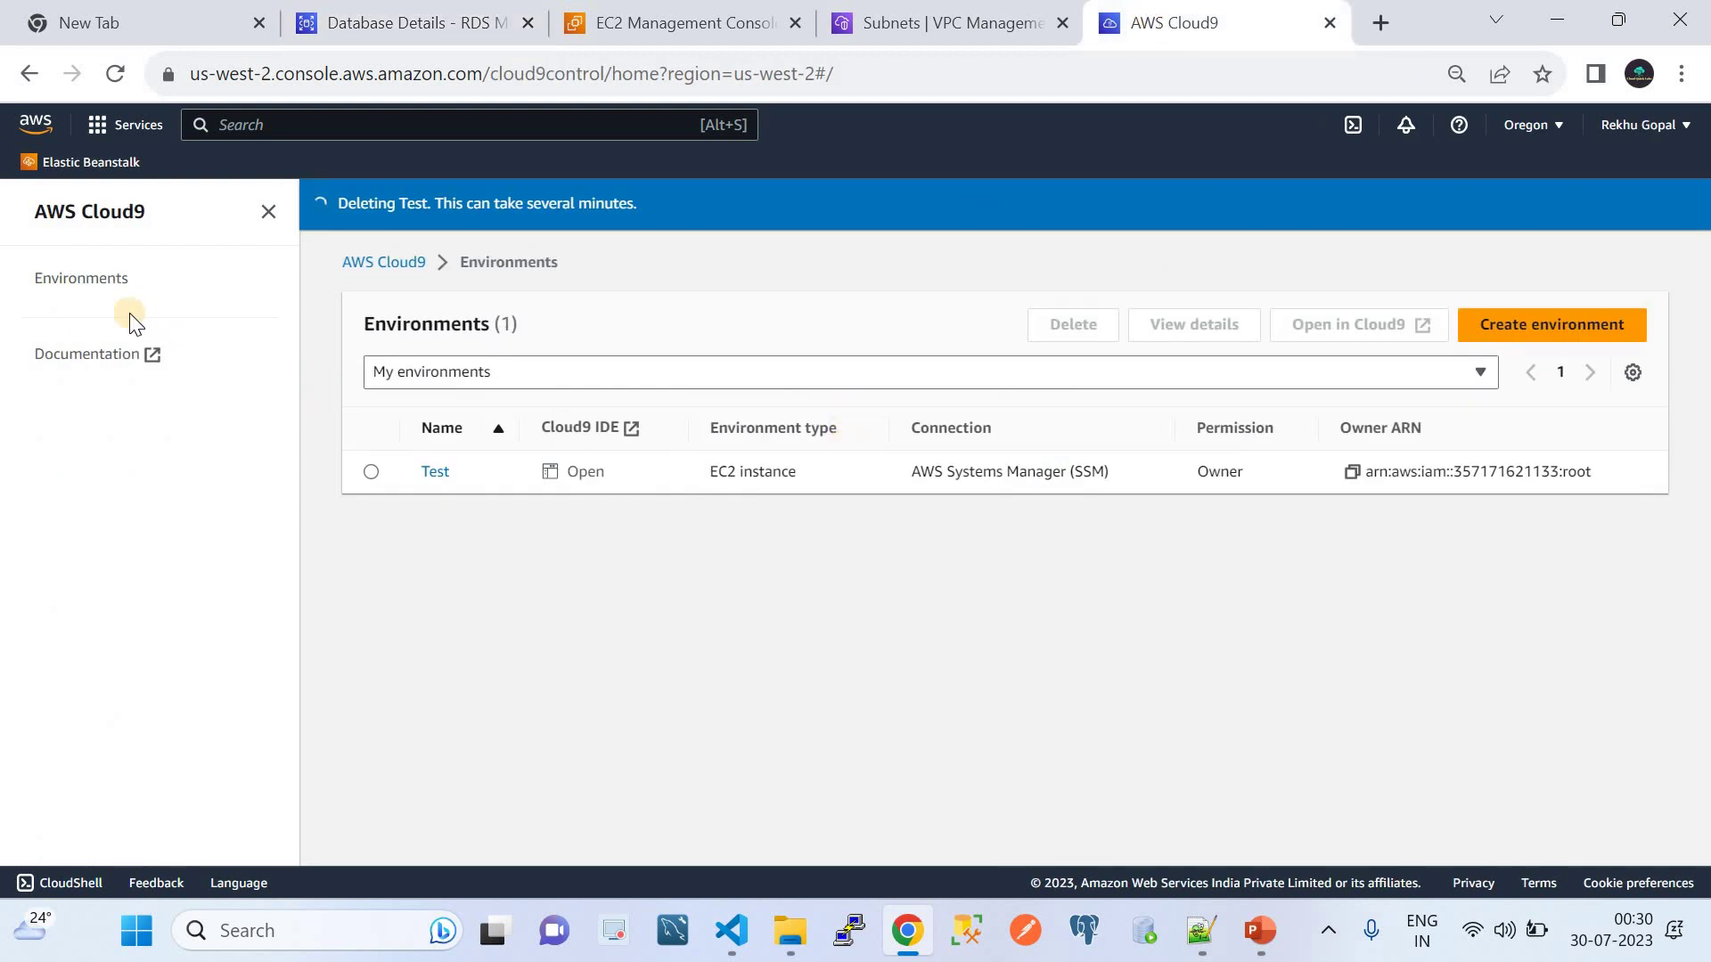
left_click(81, 213)
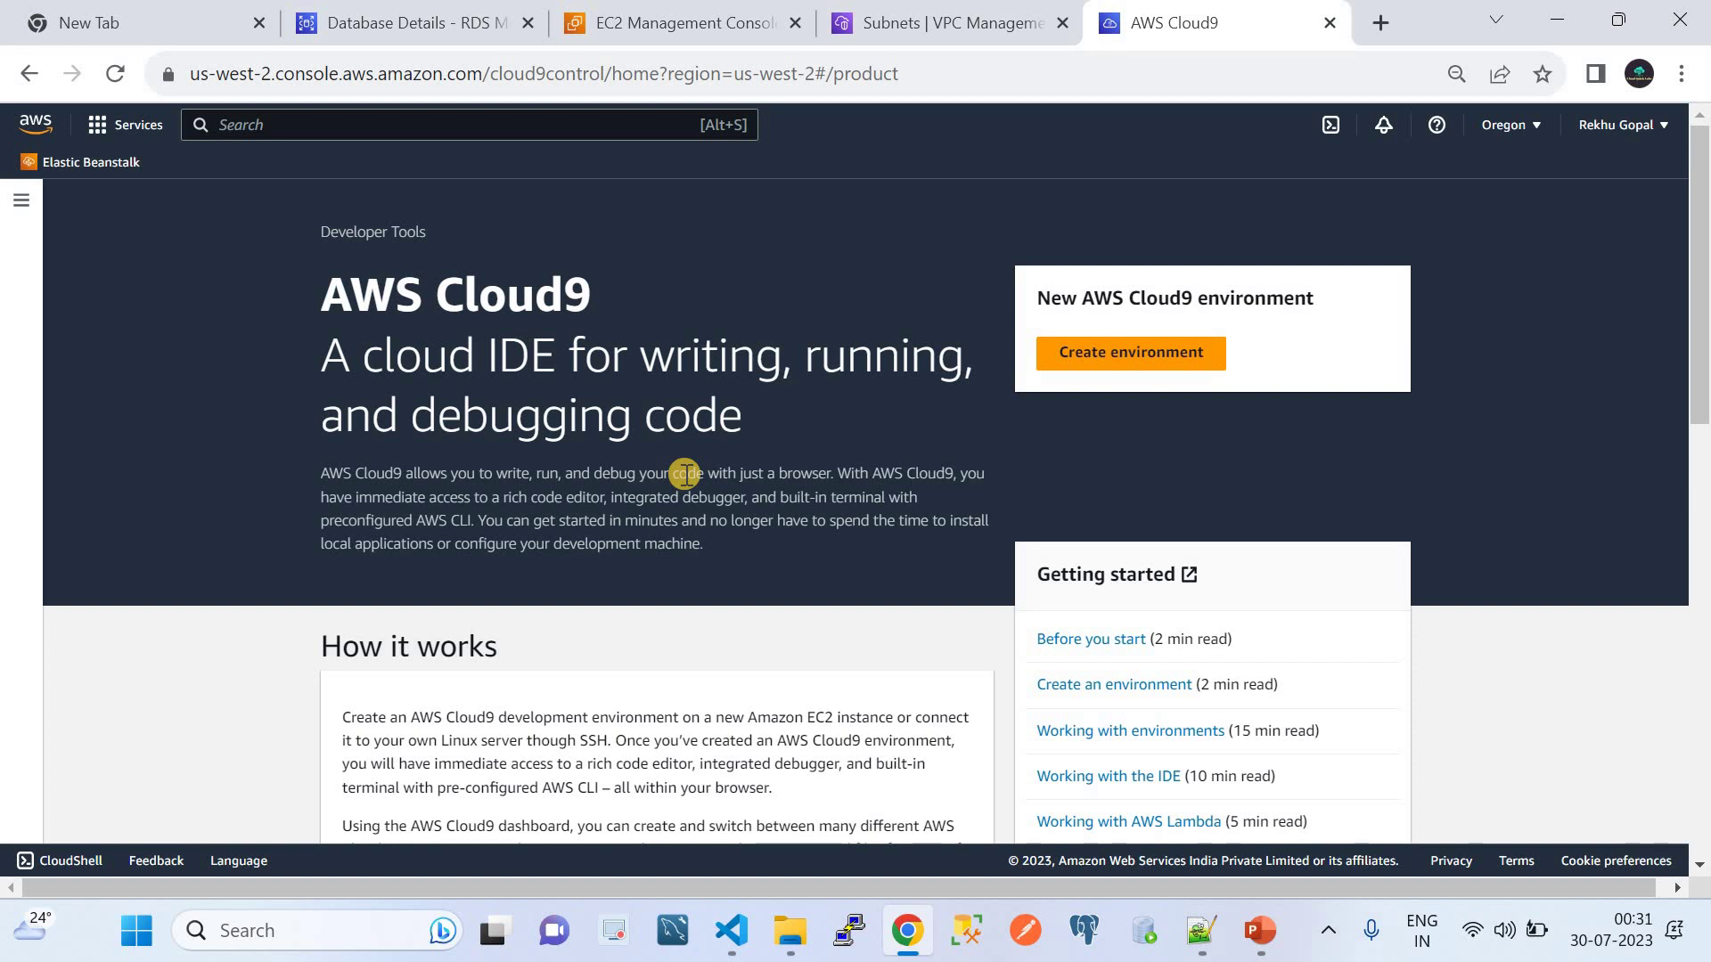
left_click(1078, 354)
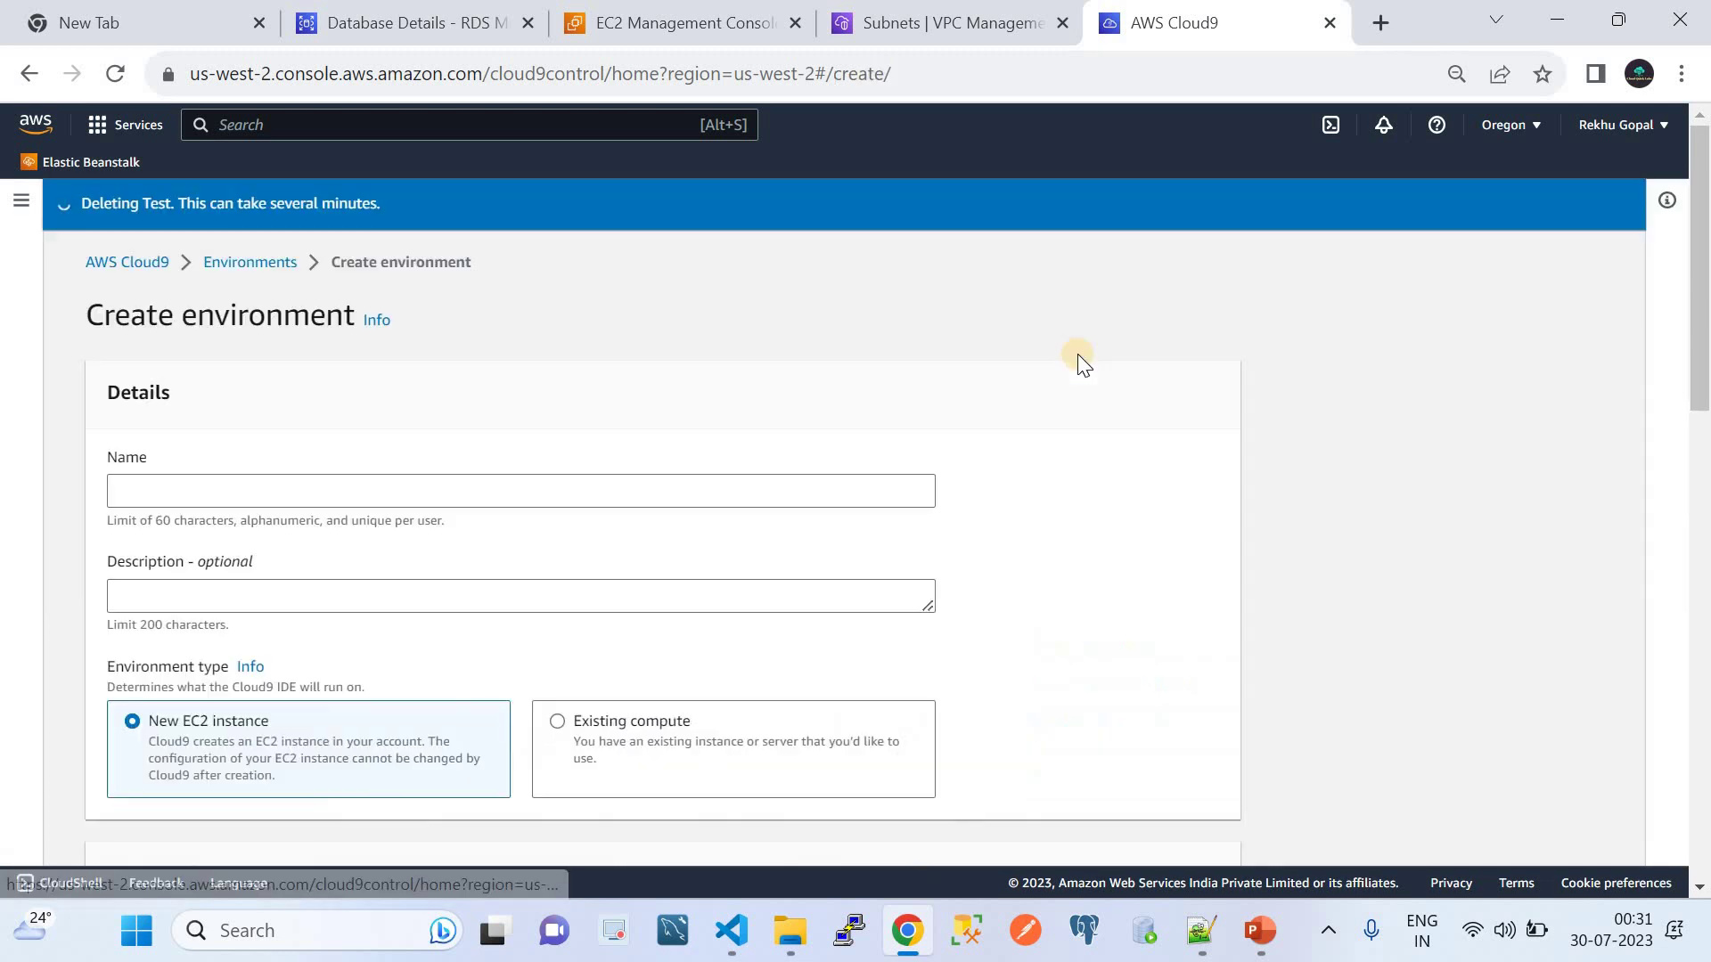
left_click(465, 481)
type("cloud")
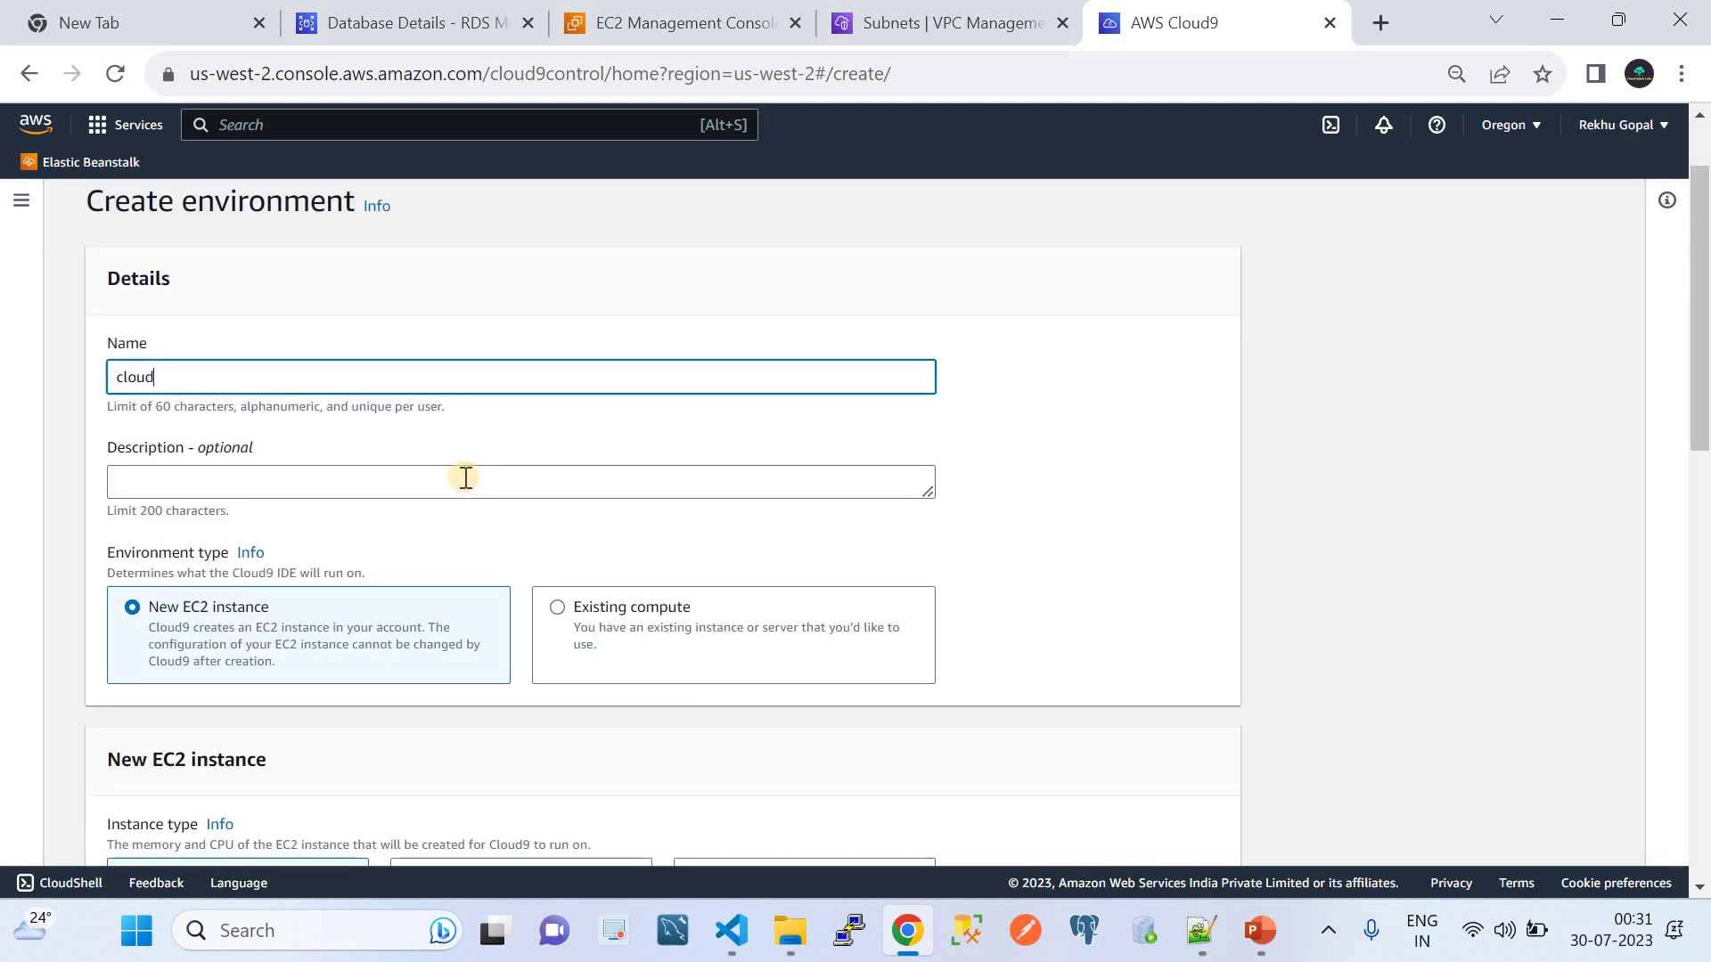
left_click(237, 261)
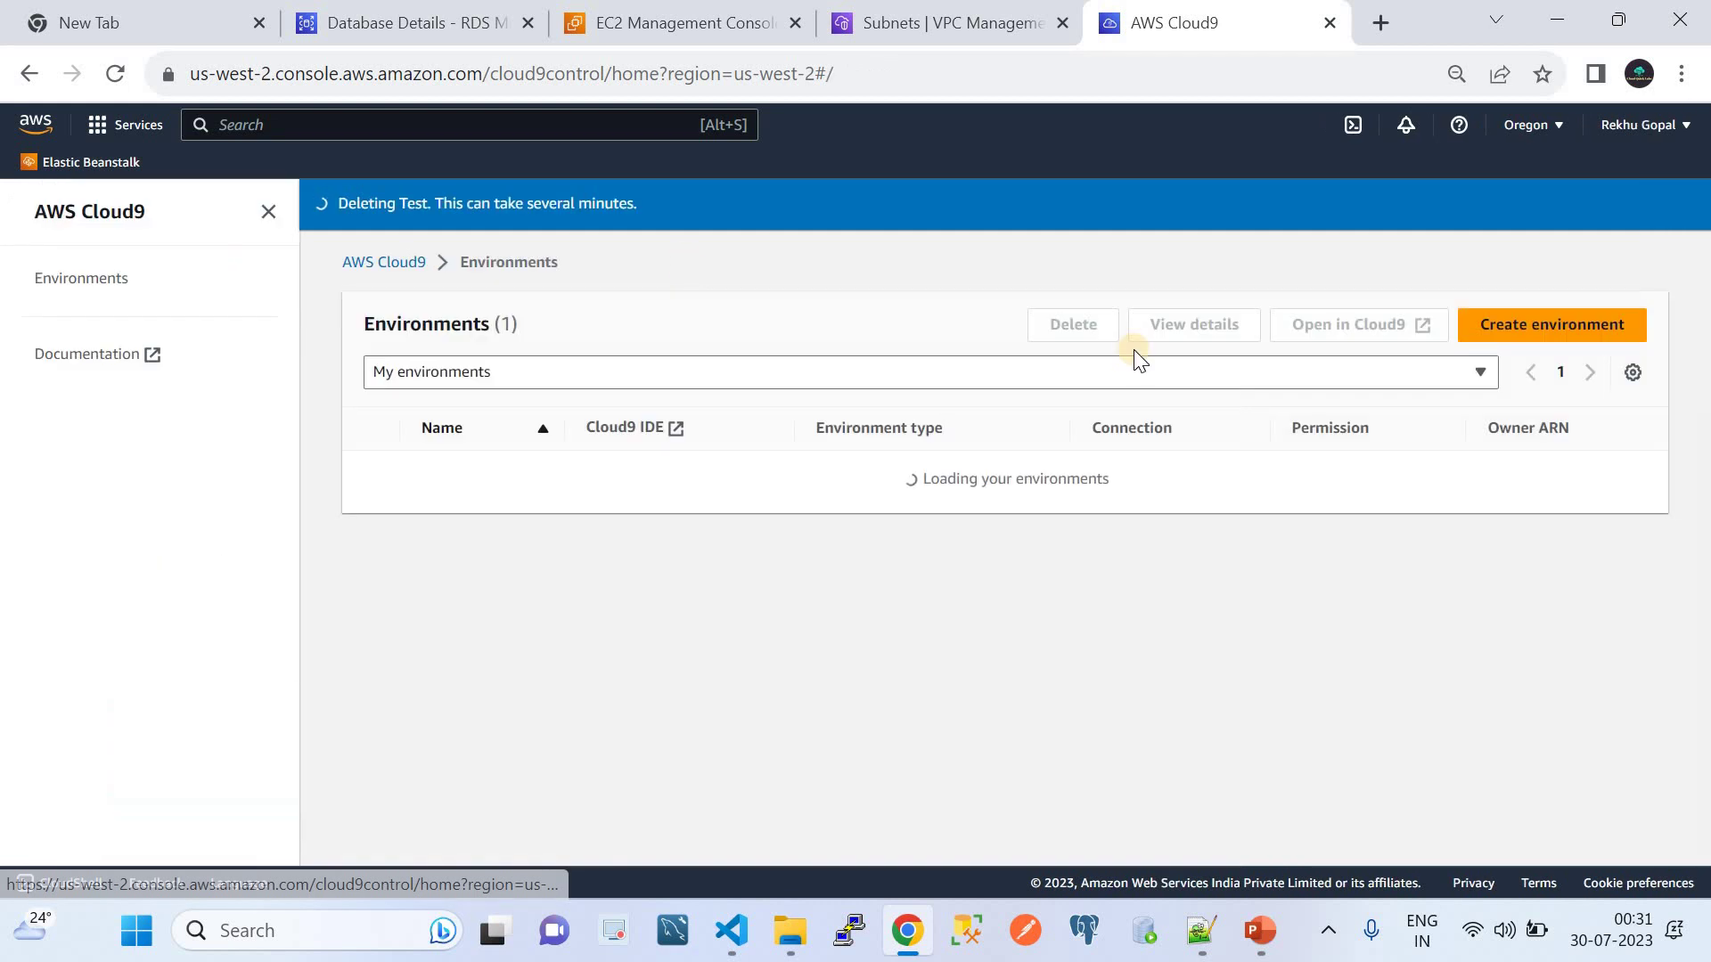
Start creating a new Cloud9 environment and name it cloudquicklab
left_click(1515, 331)
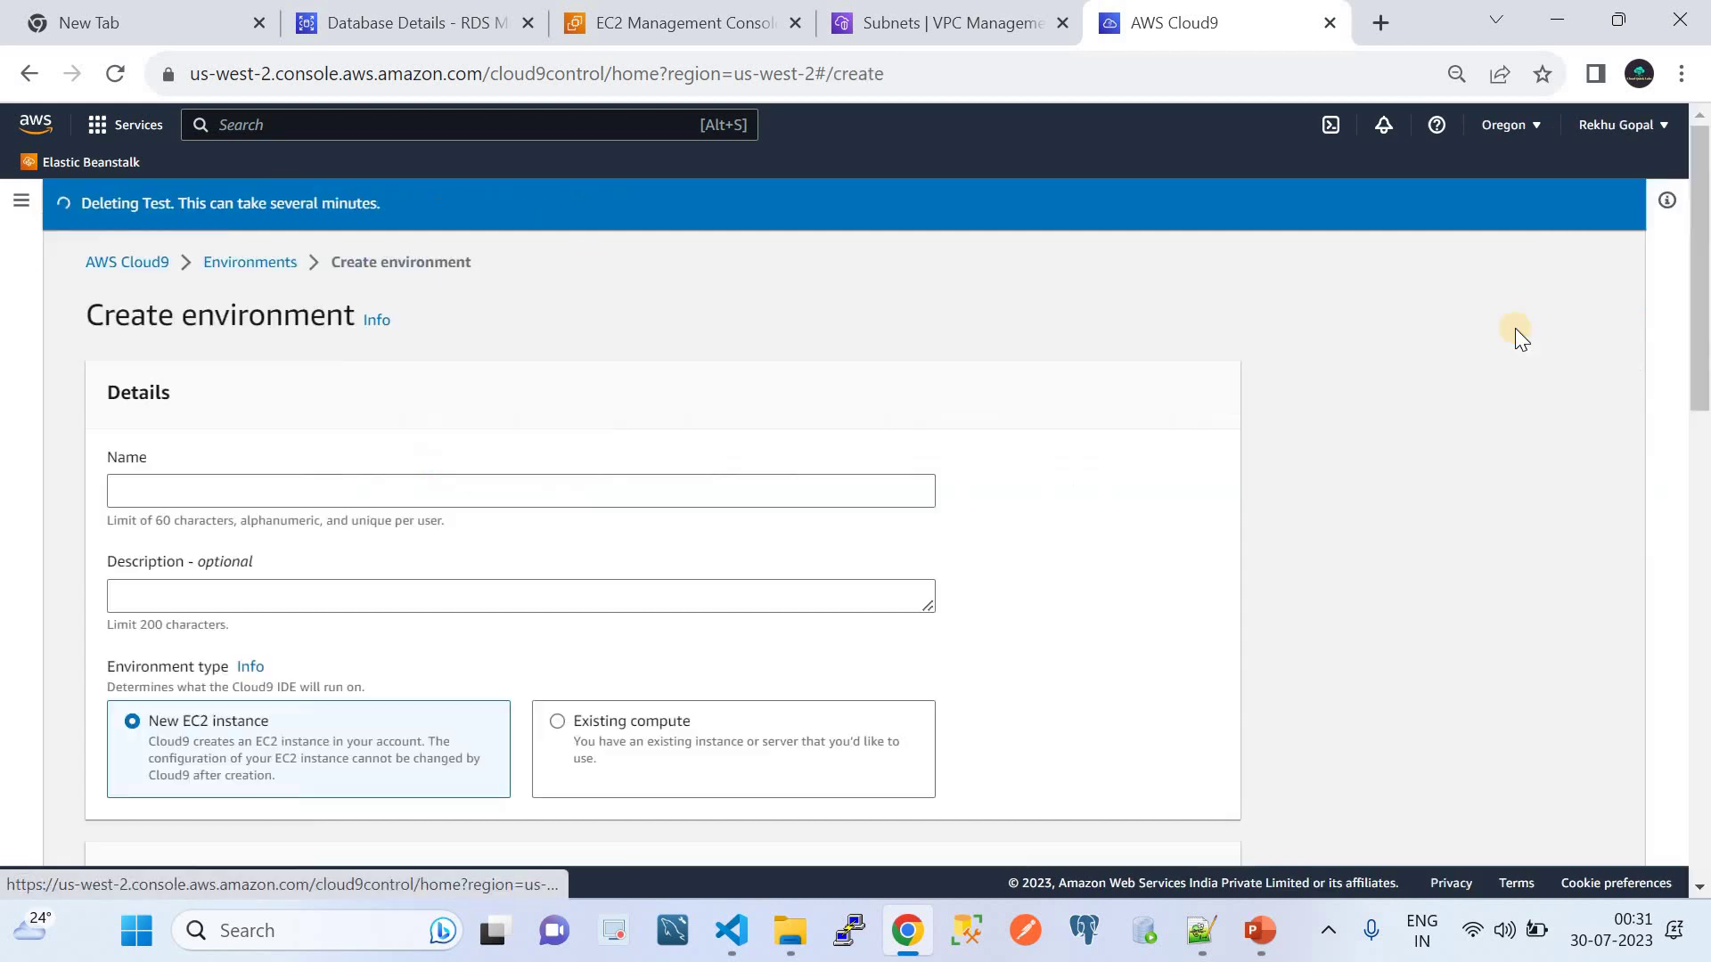
left_click(239, 497)
type("c")
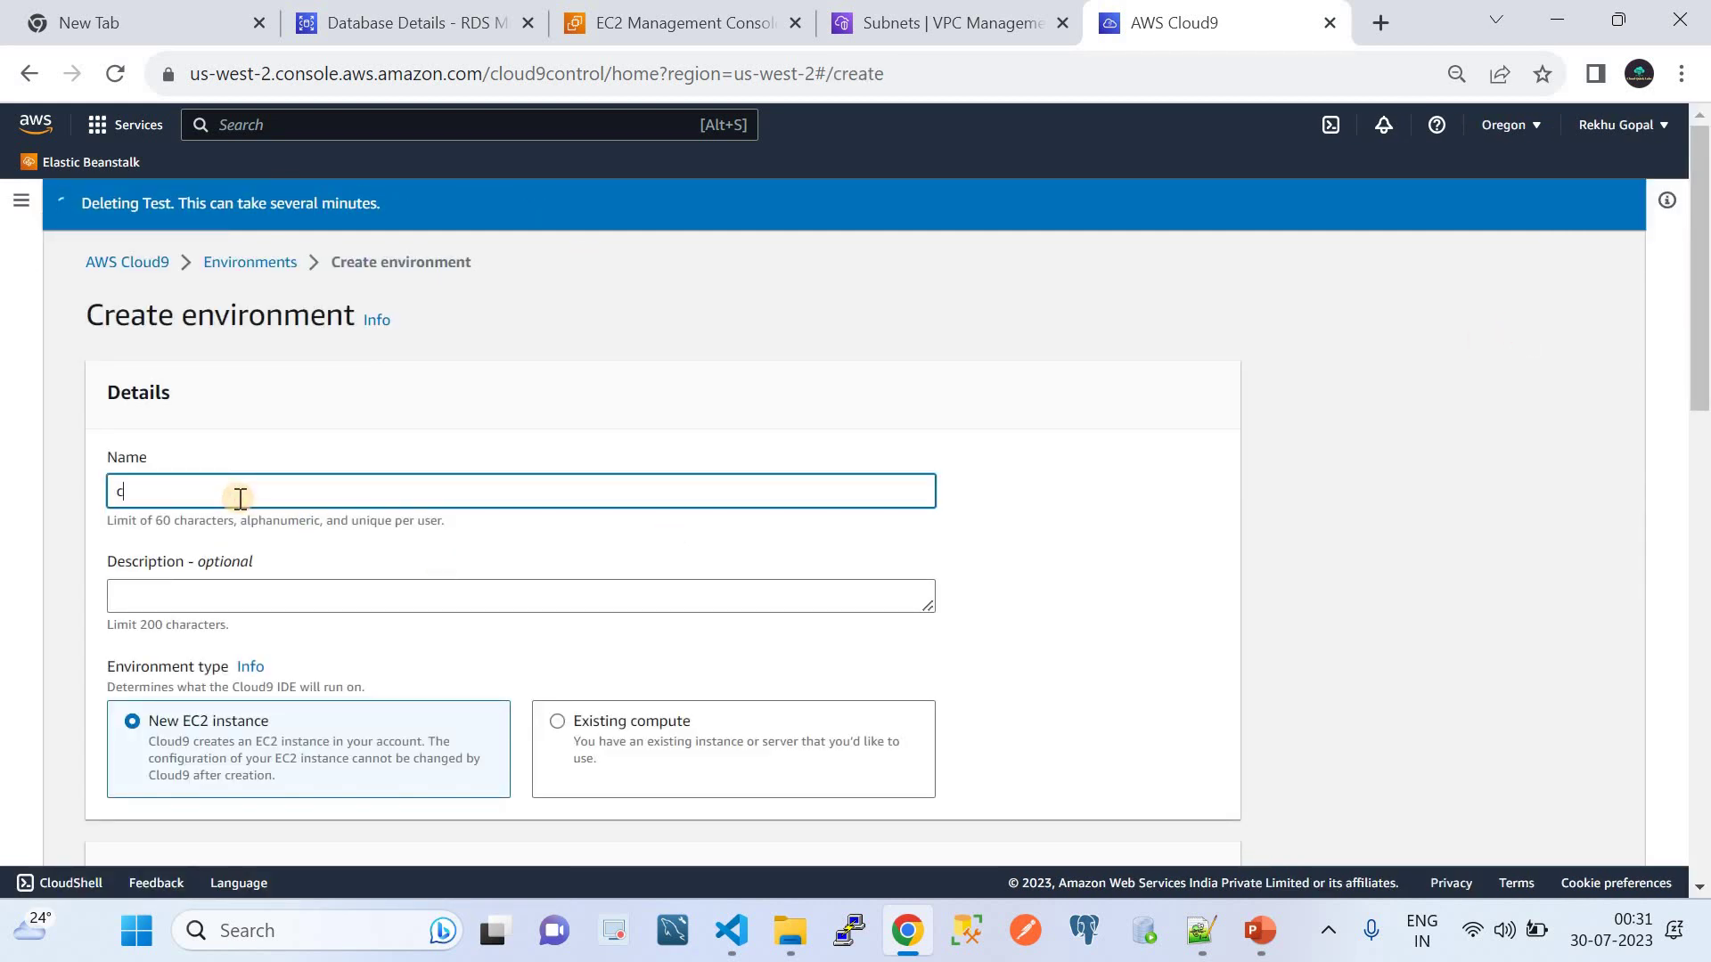
type("loudquicklab")
Configure the new EC2 instance with the default t2.micro type, Amazon Linux 2 as the platform and a 30-minute timeout
scroll(308, 520, "down", 3)
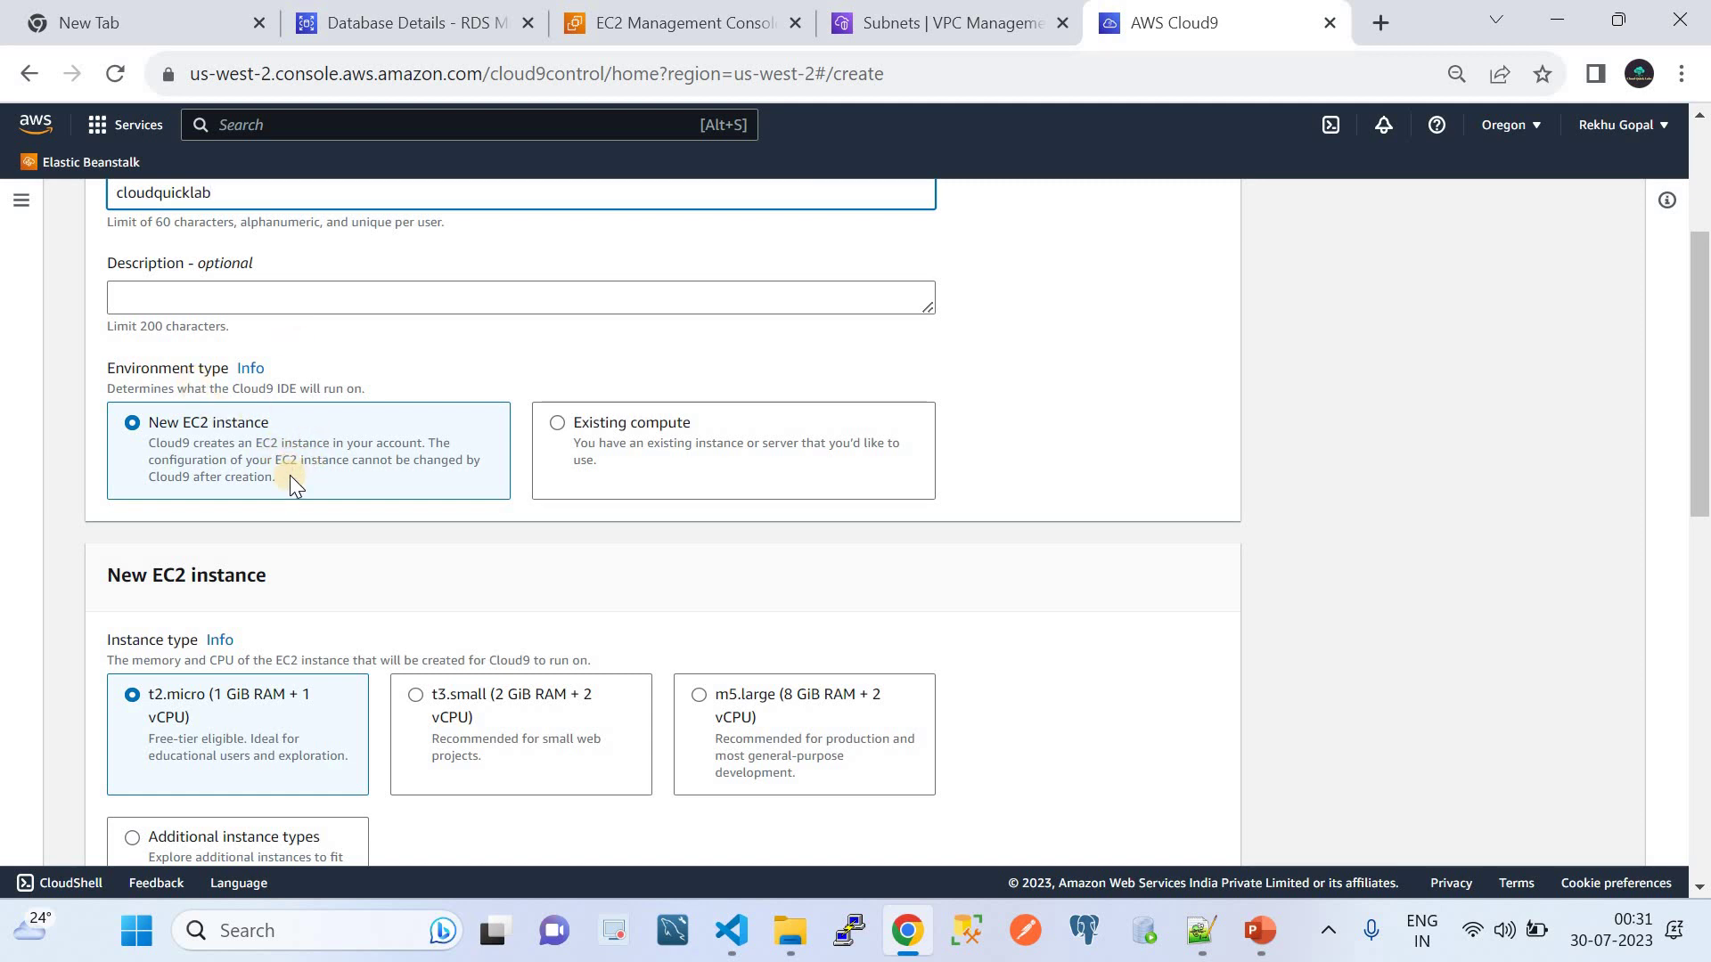
scroll(355, 495, "down", 2)
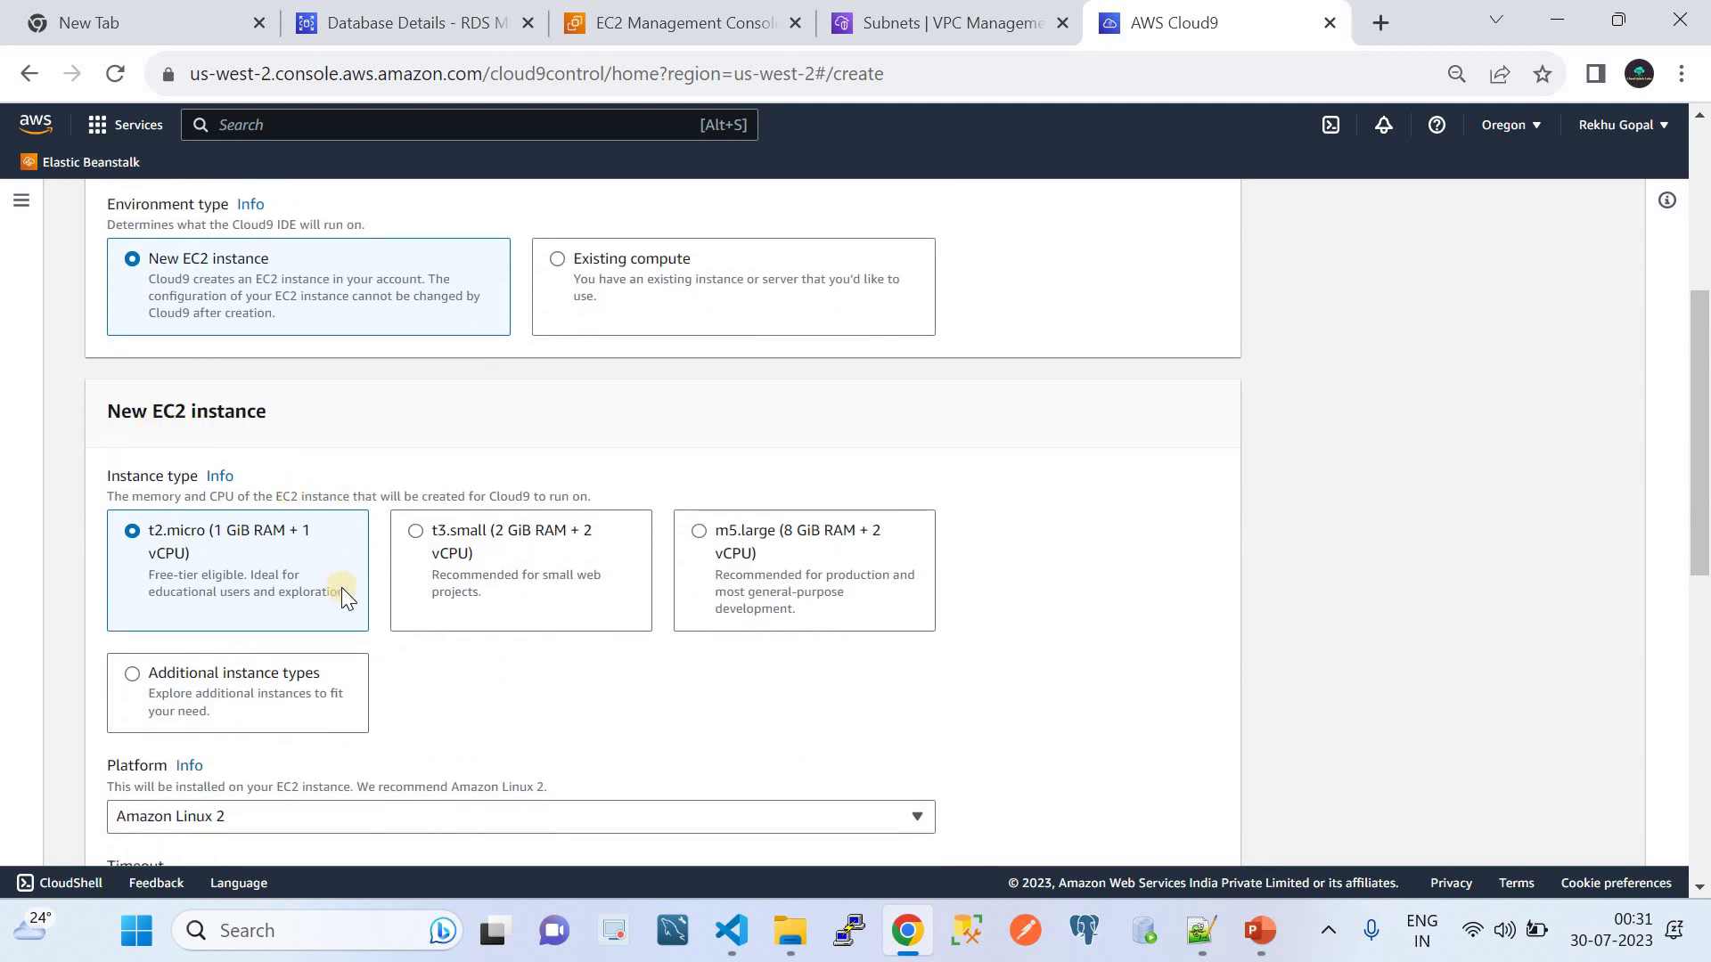
scroll(340, 586, "down", 1)
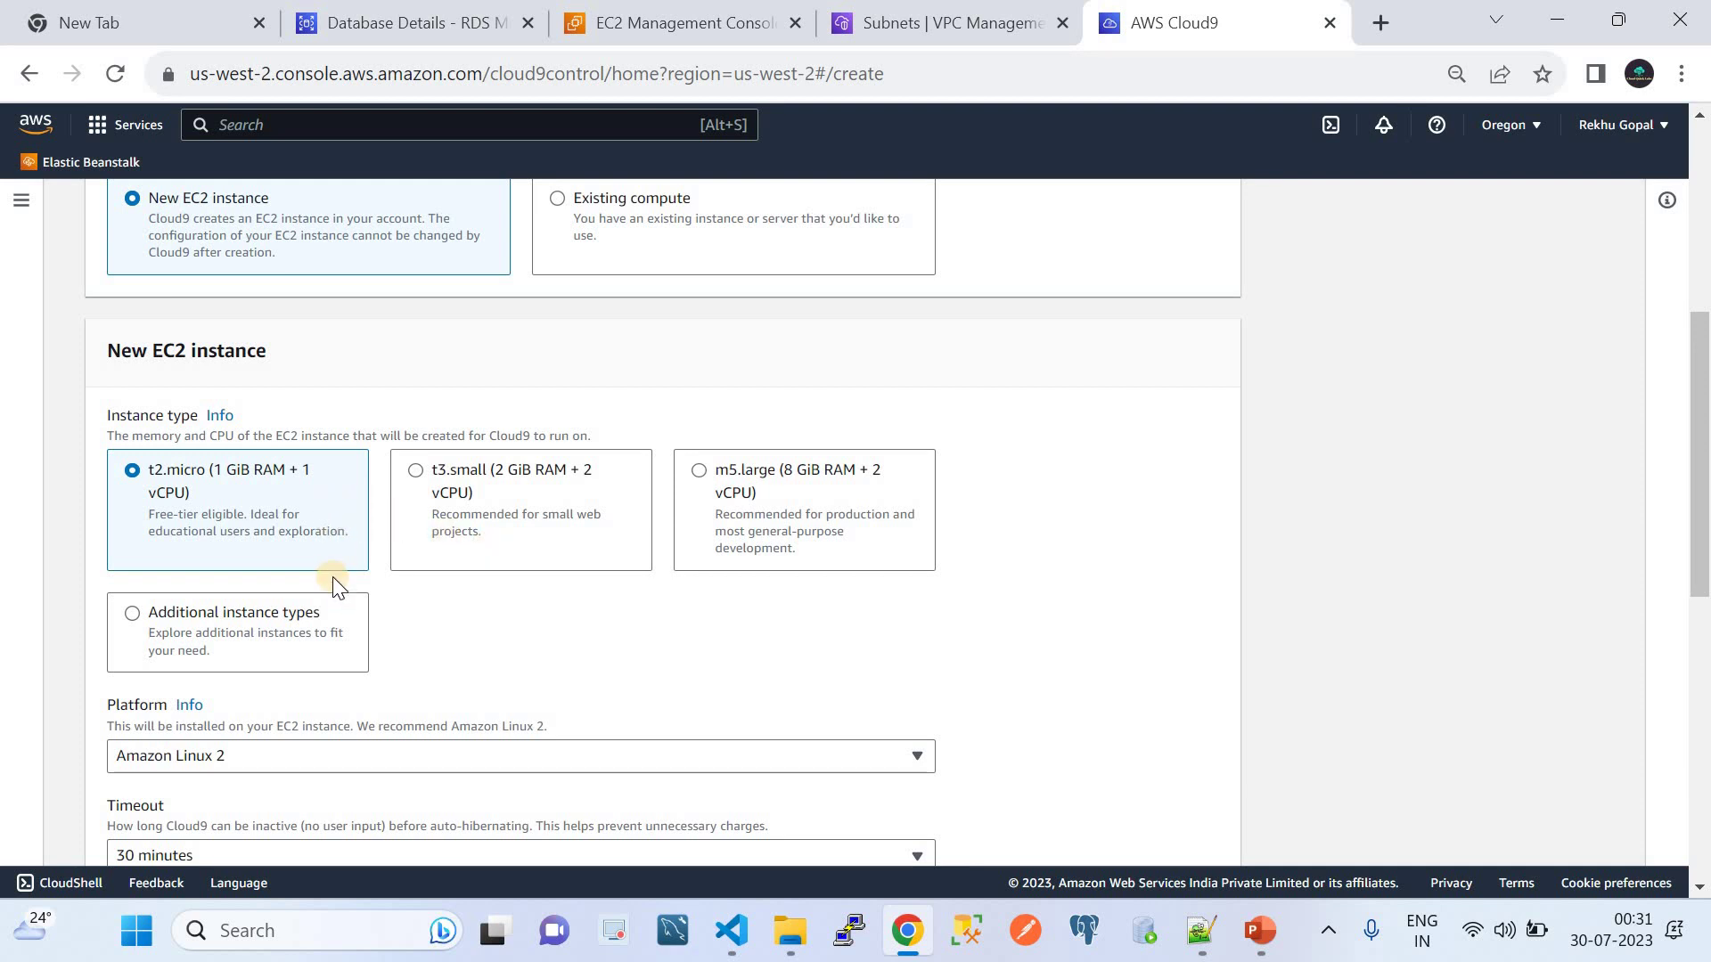
scroll(333, 579, "down", 2)
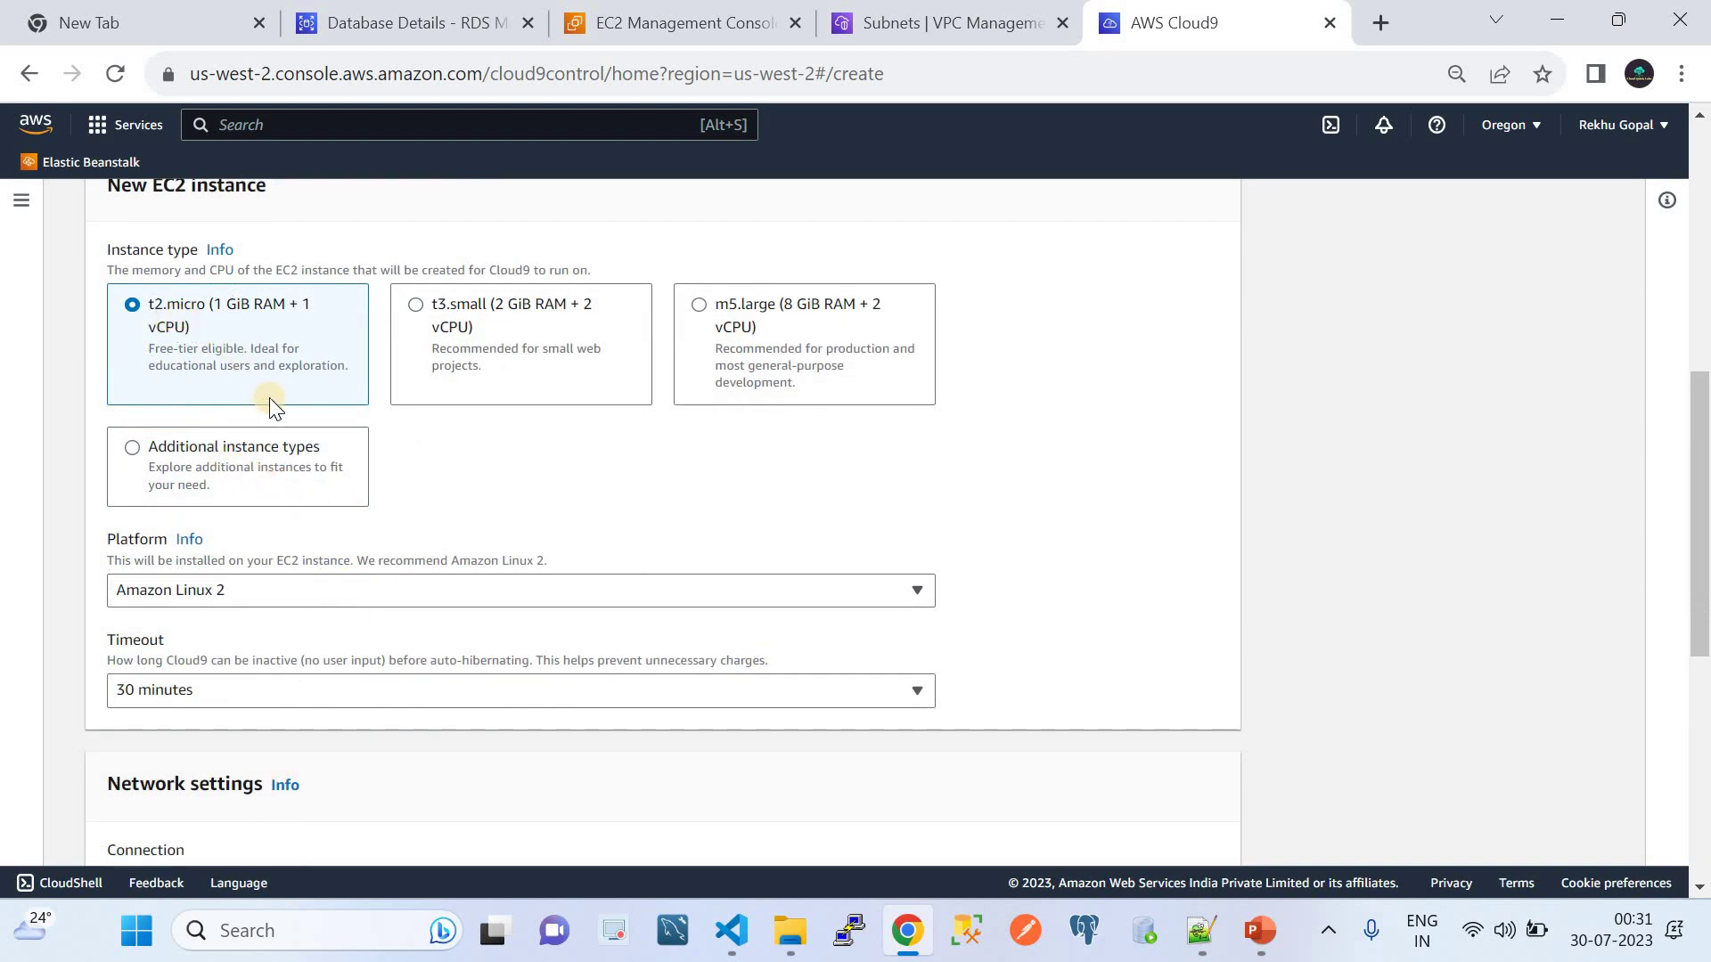
scroll(270, 405, "down", 1)
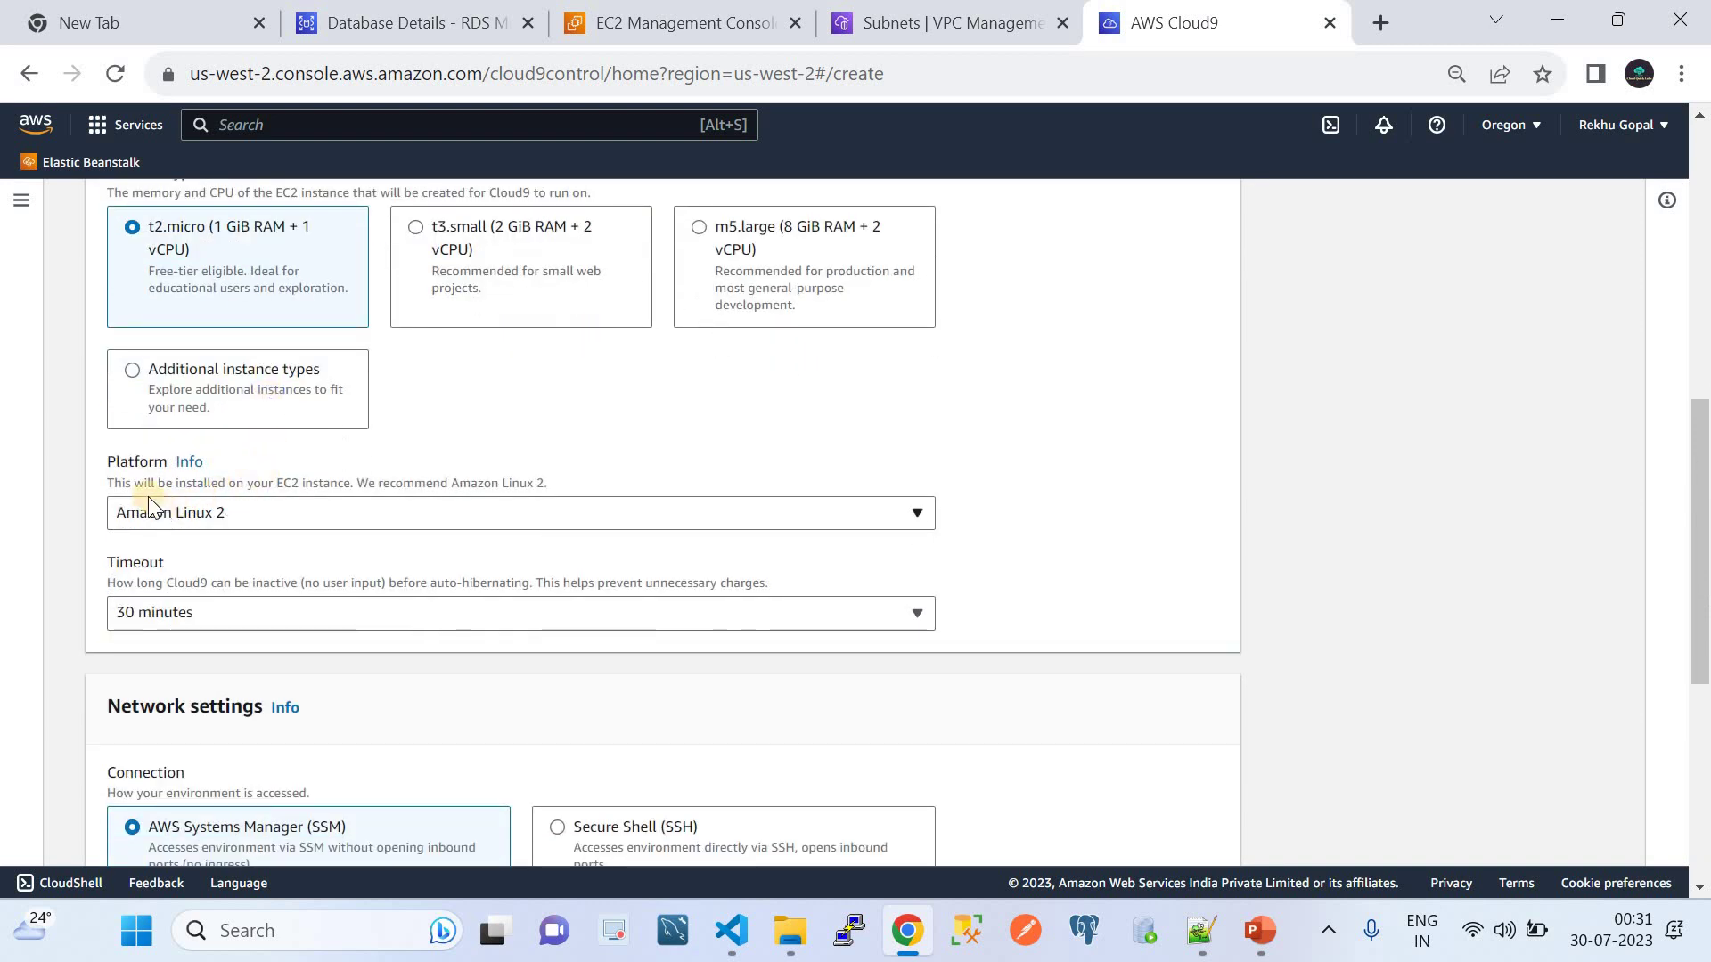
left_click(225, 524)
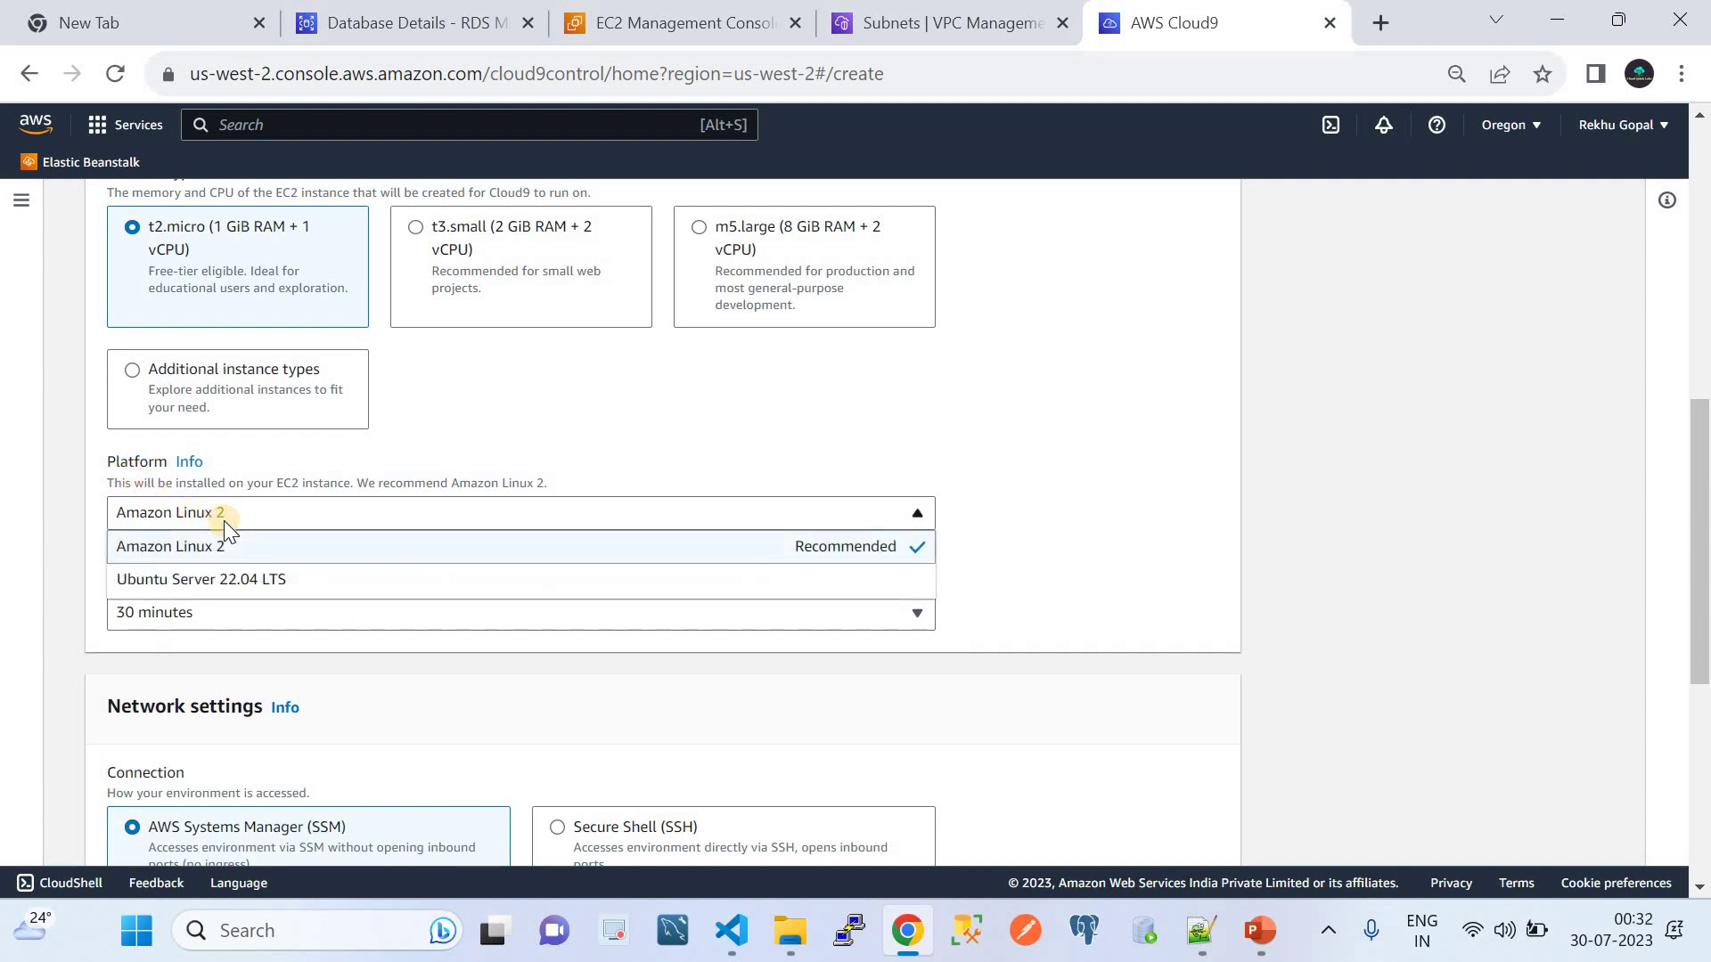
left_click(246, 552)
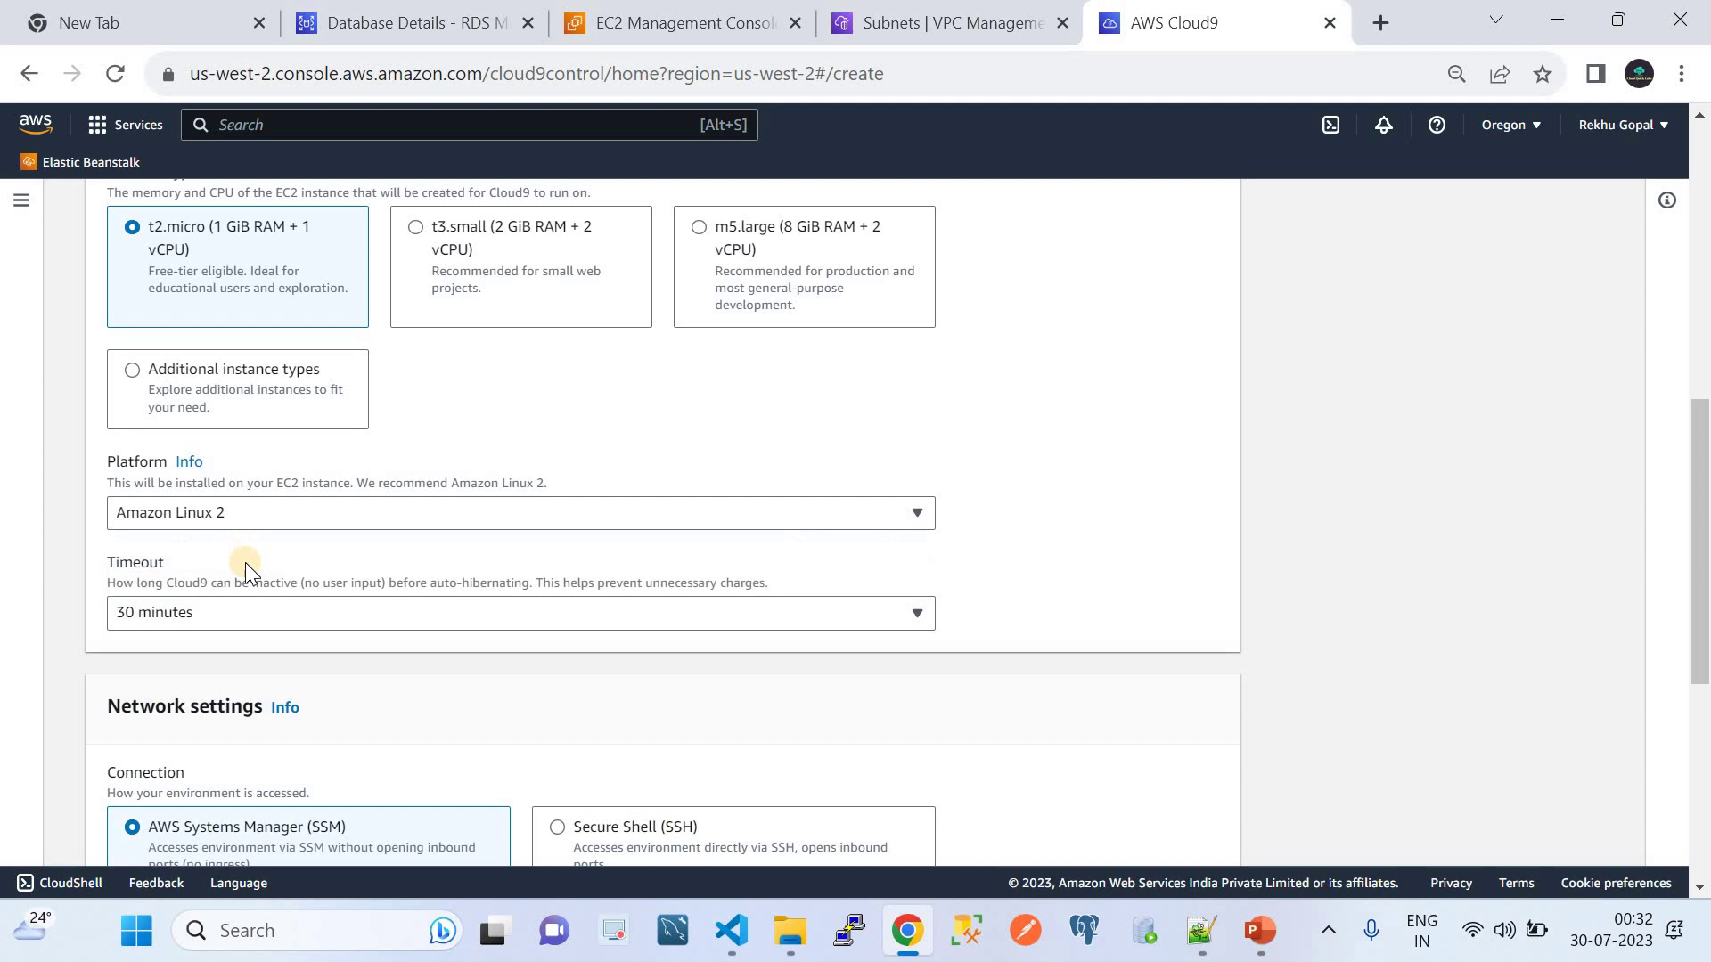
left_click(214, 613)
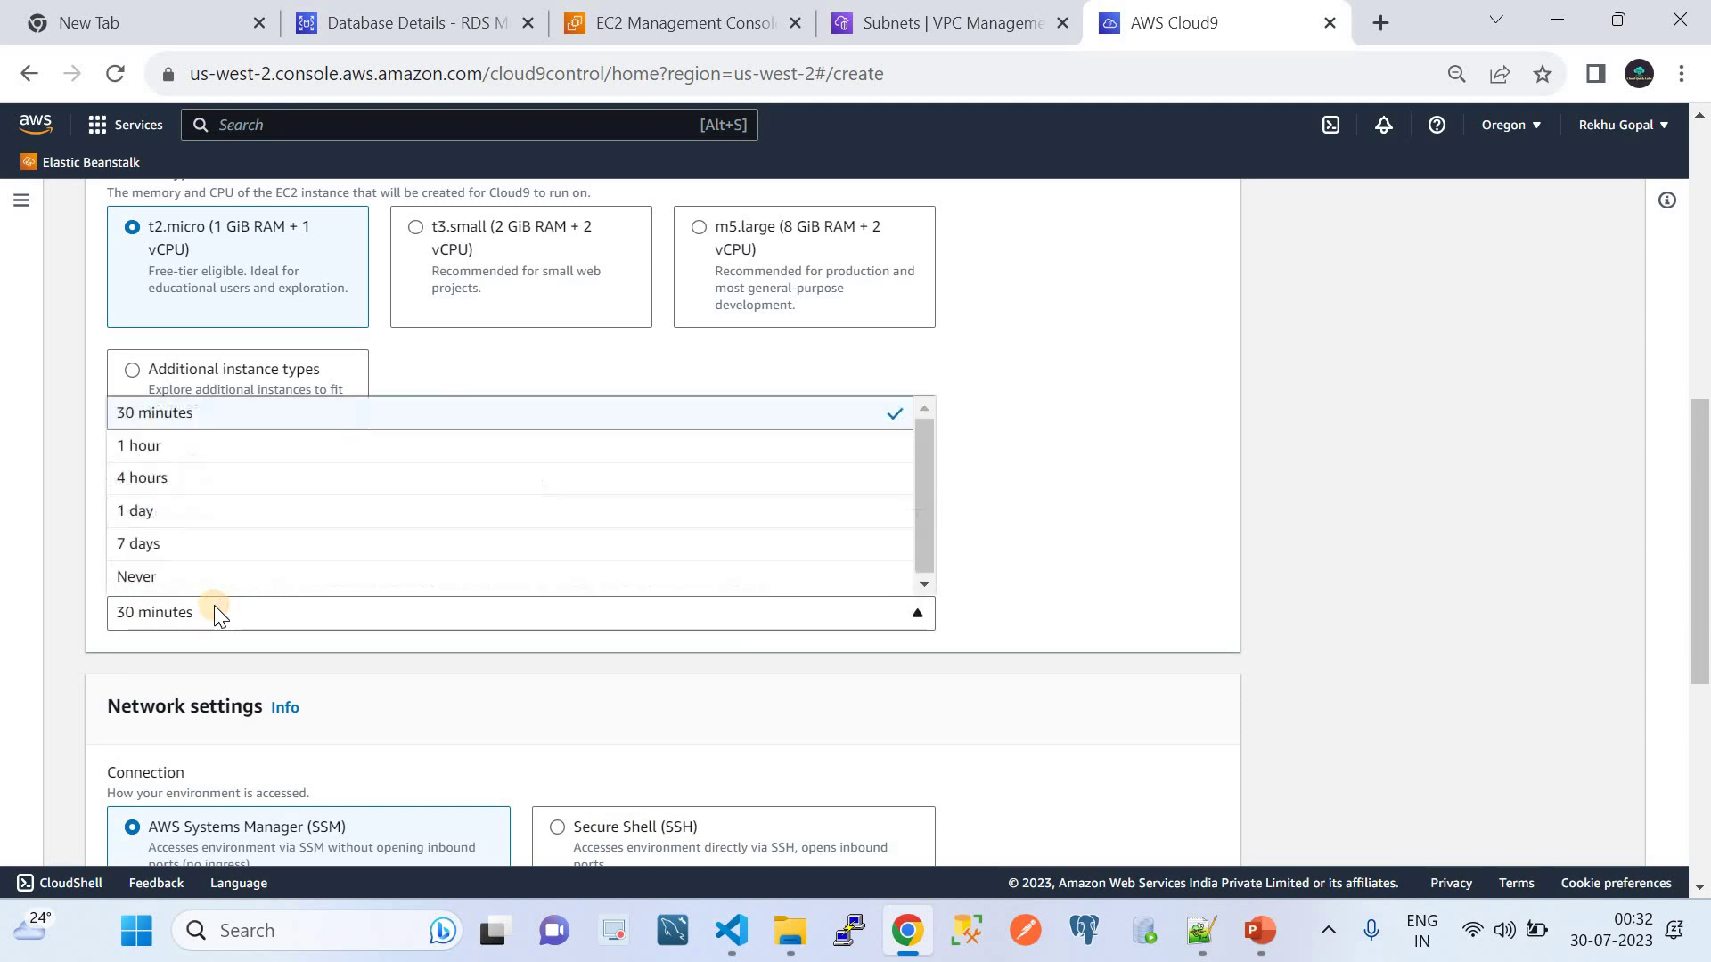
left_click(212, 415)
Expand the environment's VPC settings and compare the selected VPC with mydatabase's VPC by searching the page for vpc-29568551
scroll(283, 633, "down", 3)
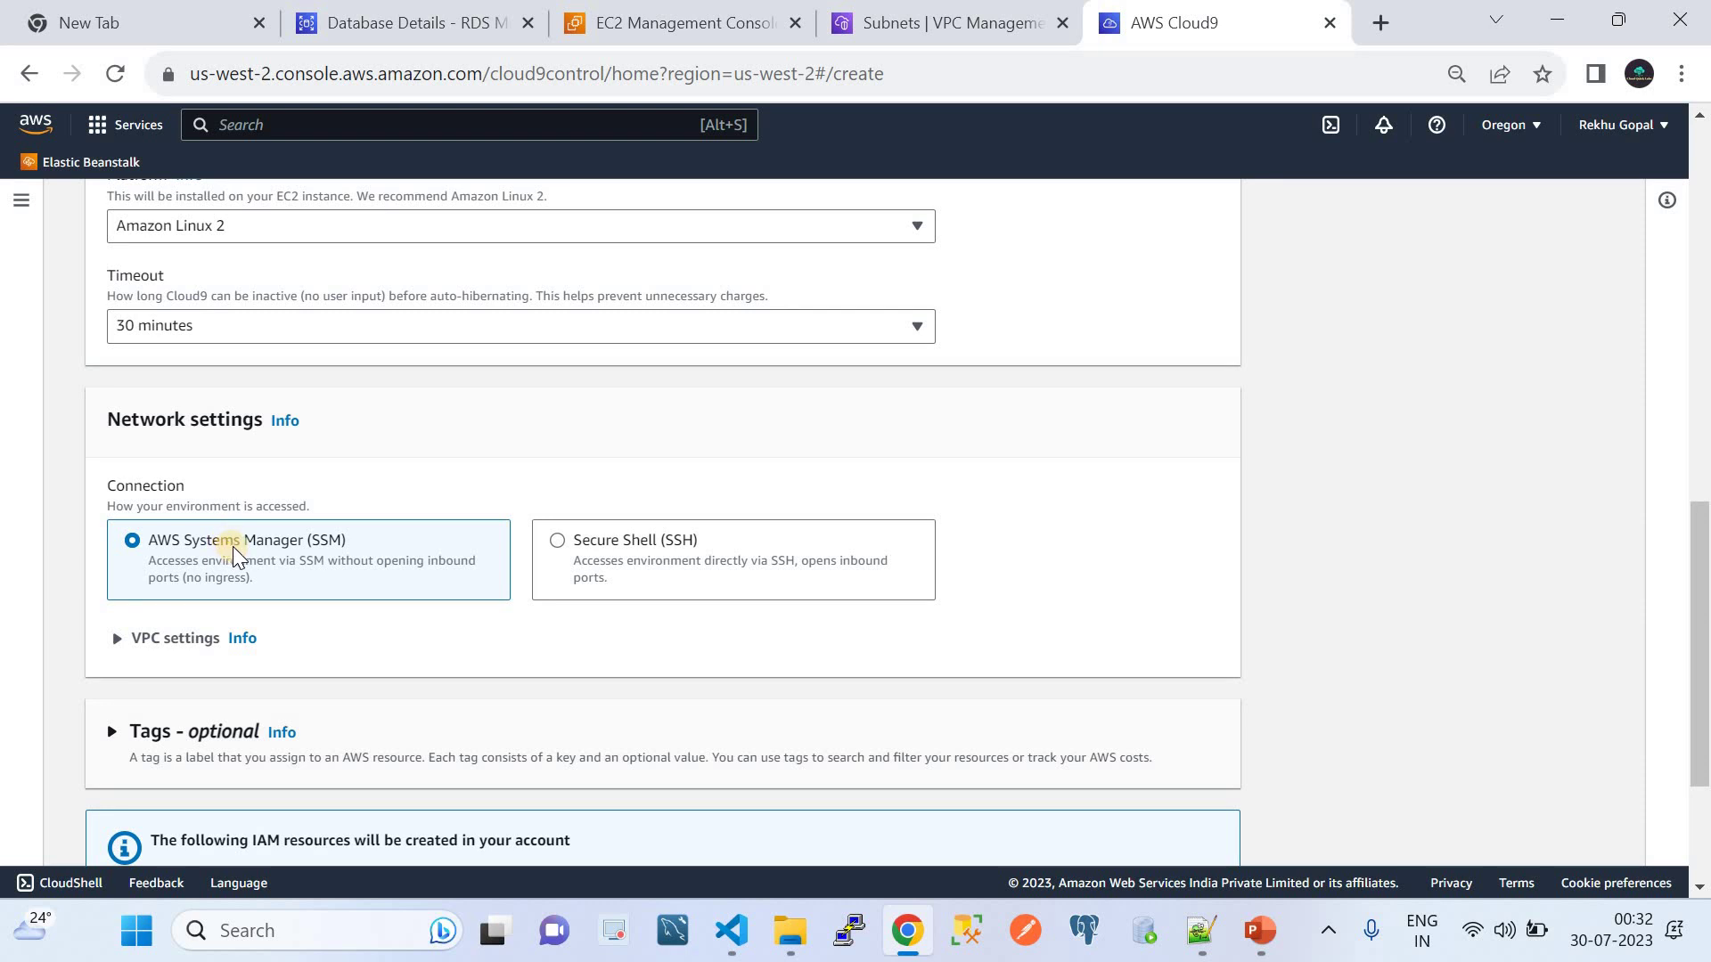
left_click(122, 638)
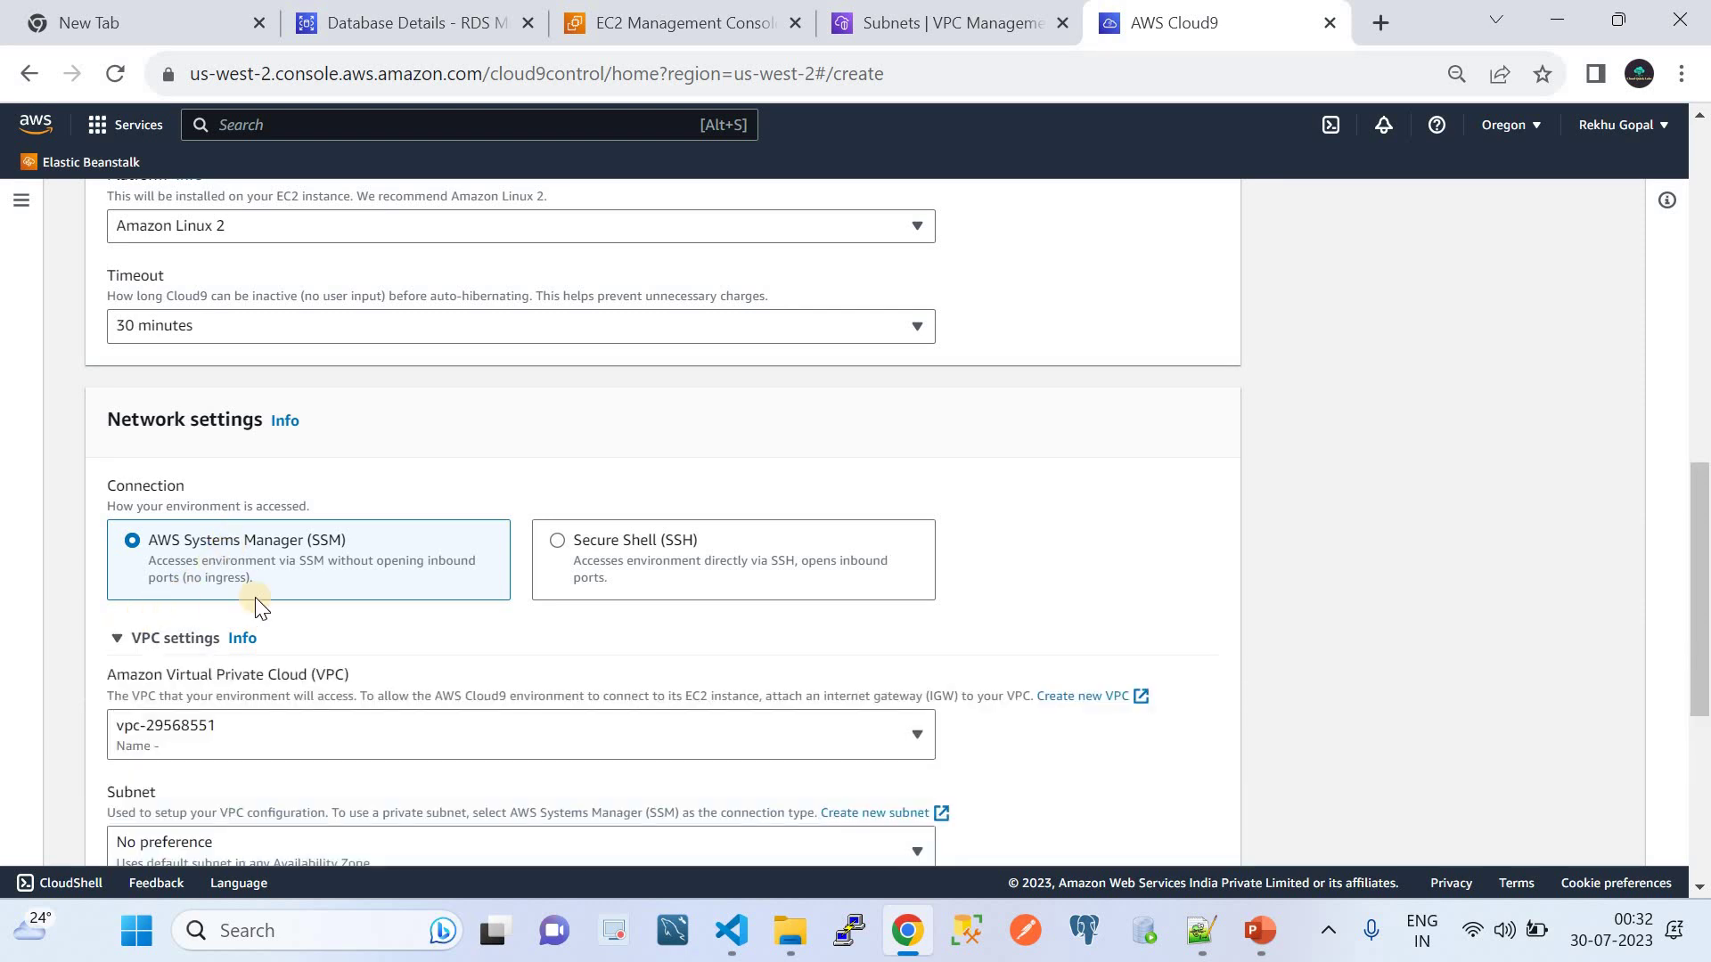
scroll(255, 597, "down", 3)
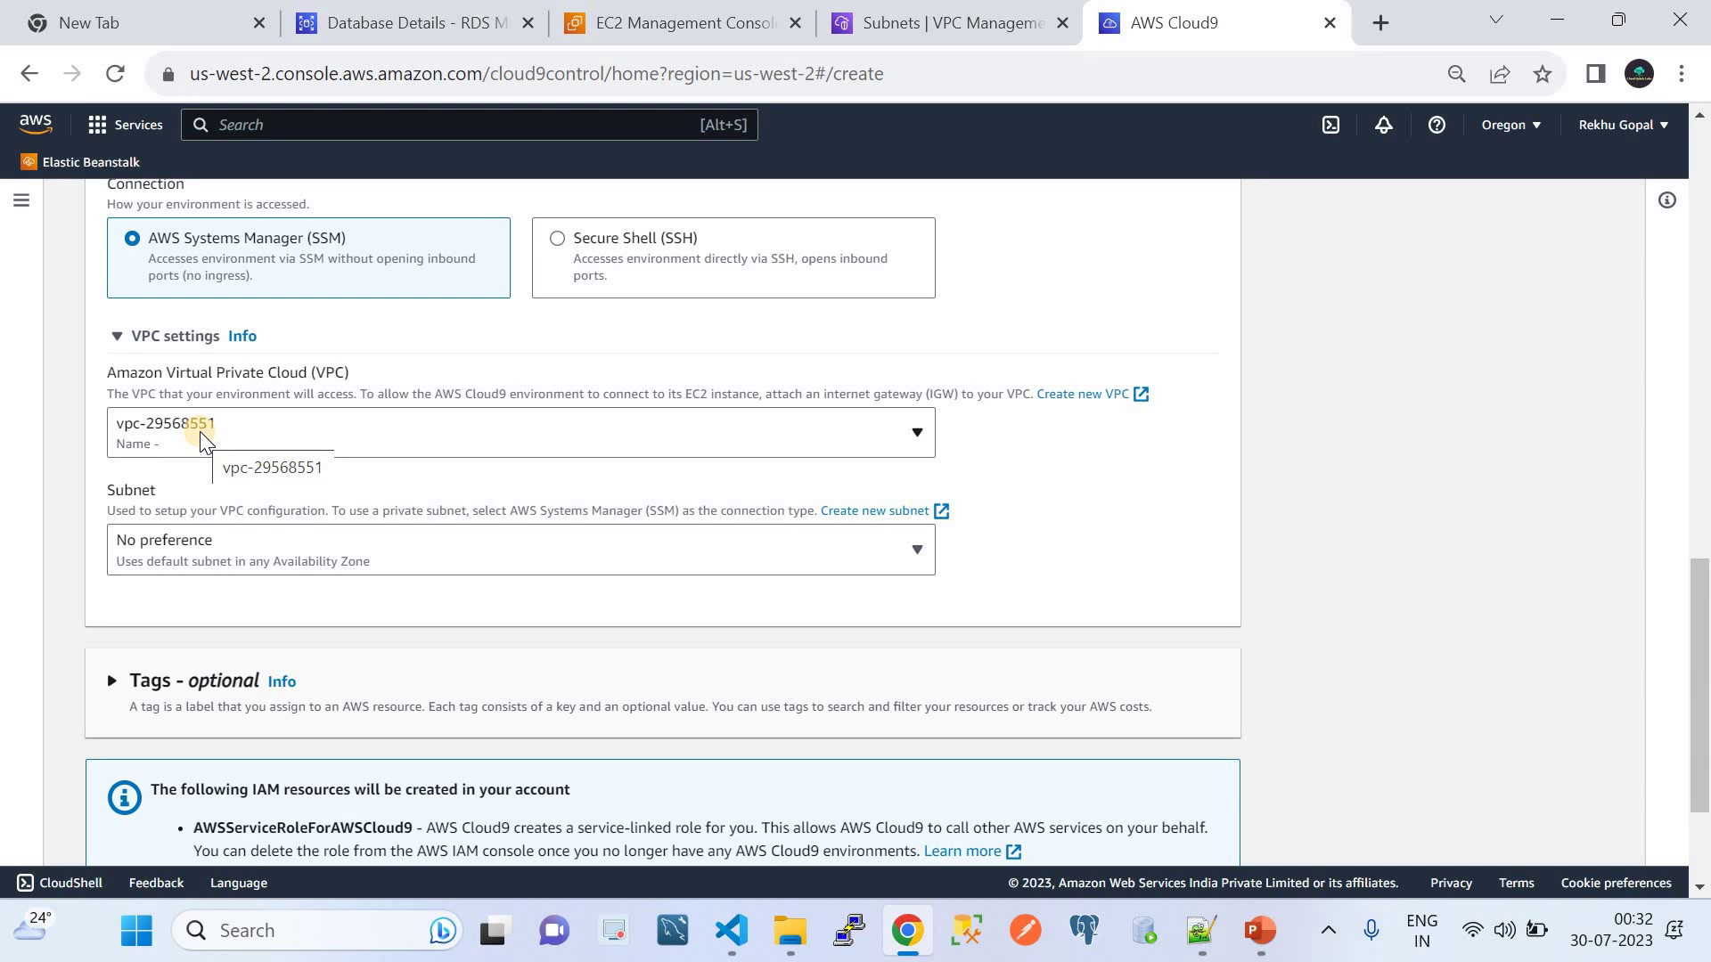
left_click(401, 23)
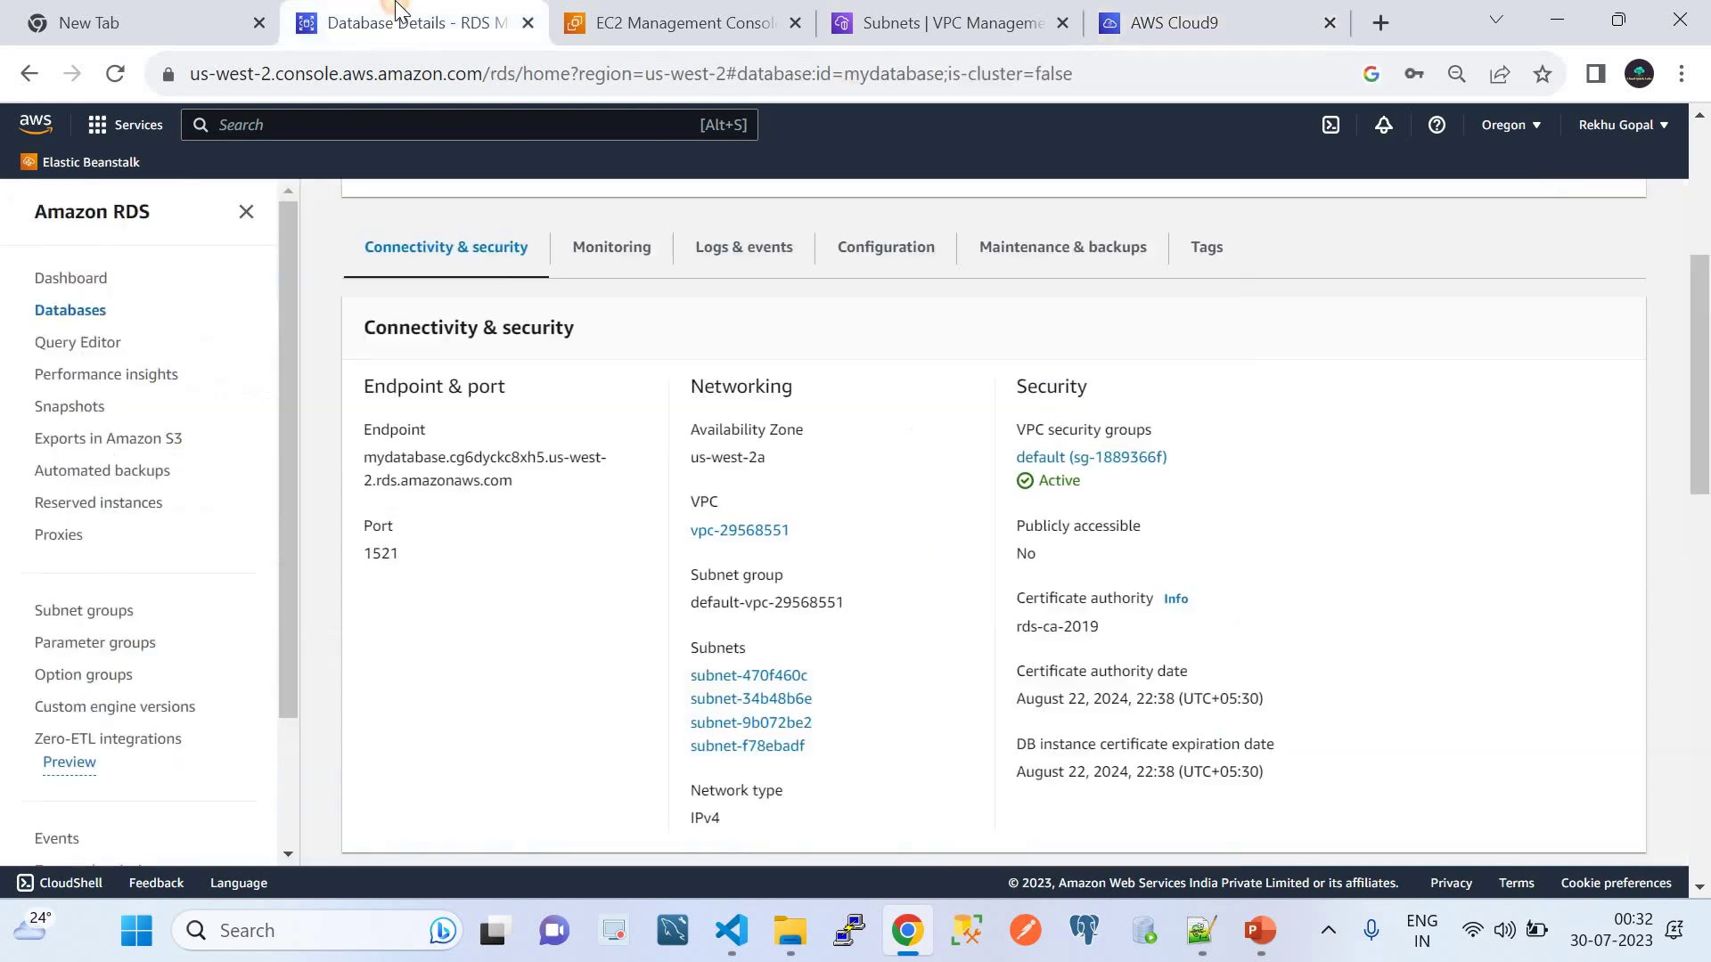
left_click_drag(791, 532, 685, 531)
left_click(1158, 22)
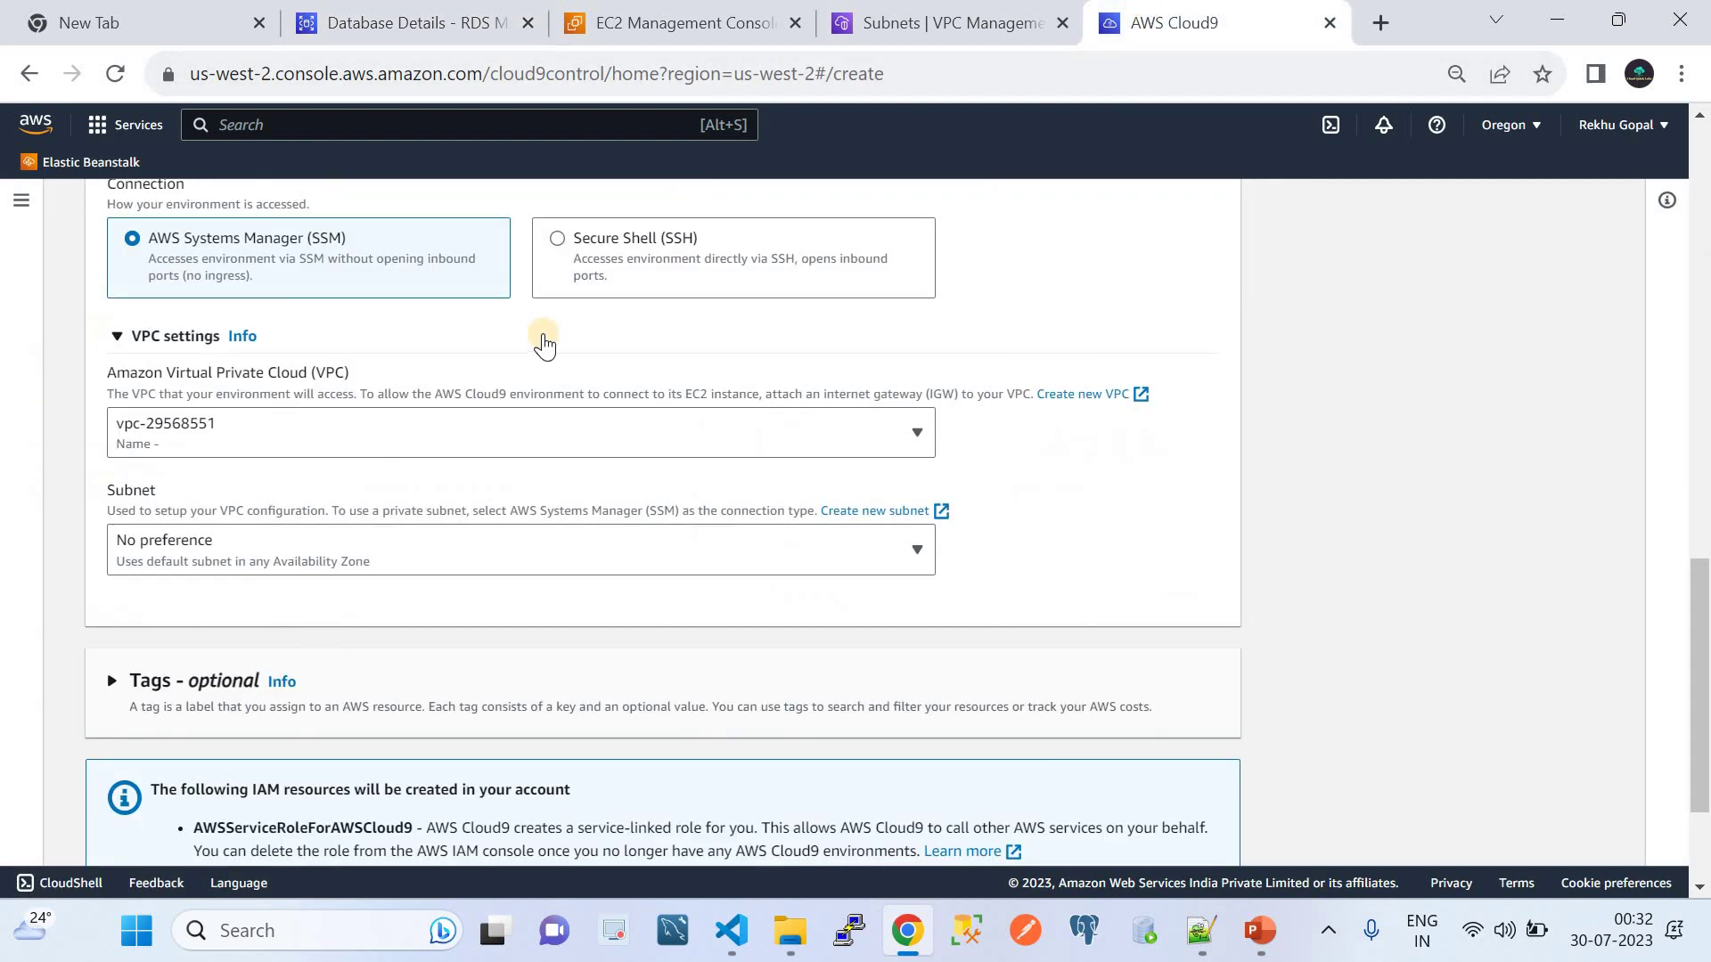
key("ctrl+f")
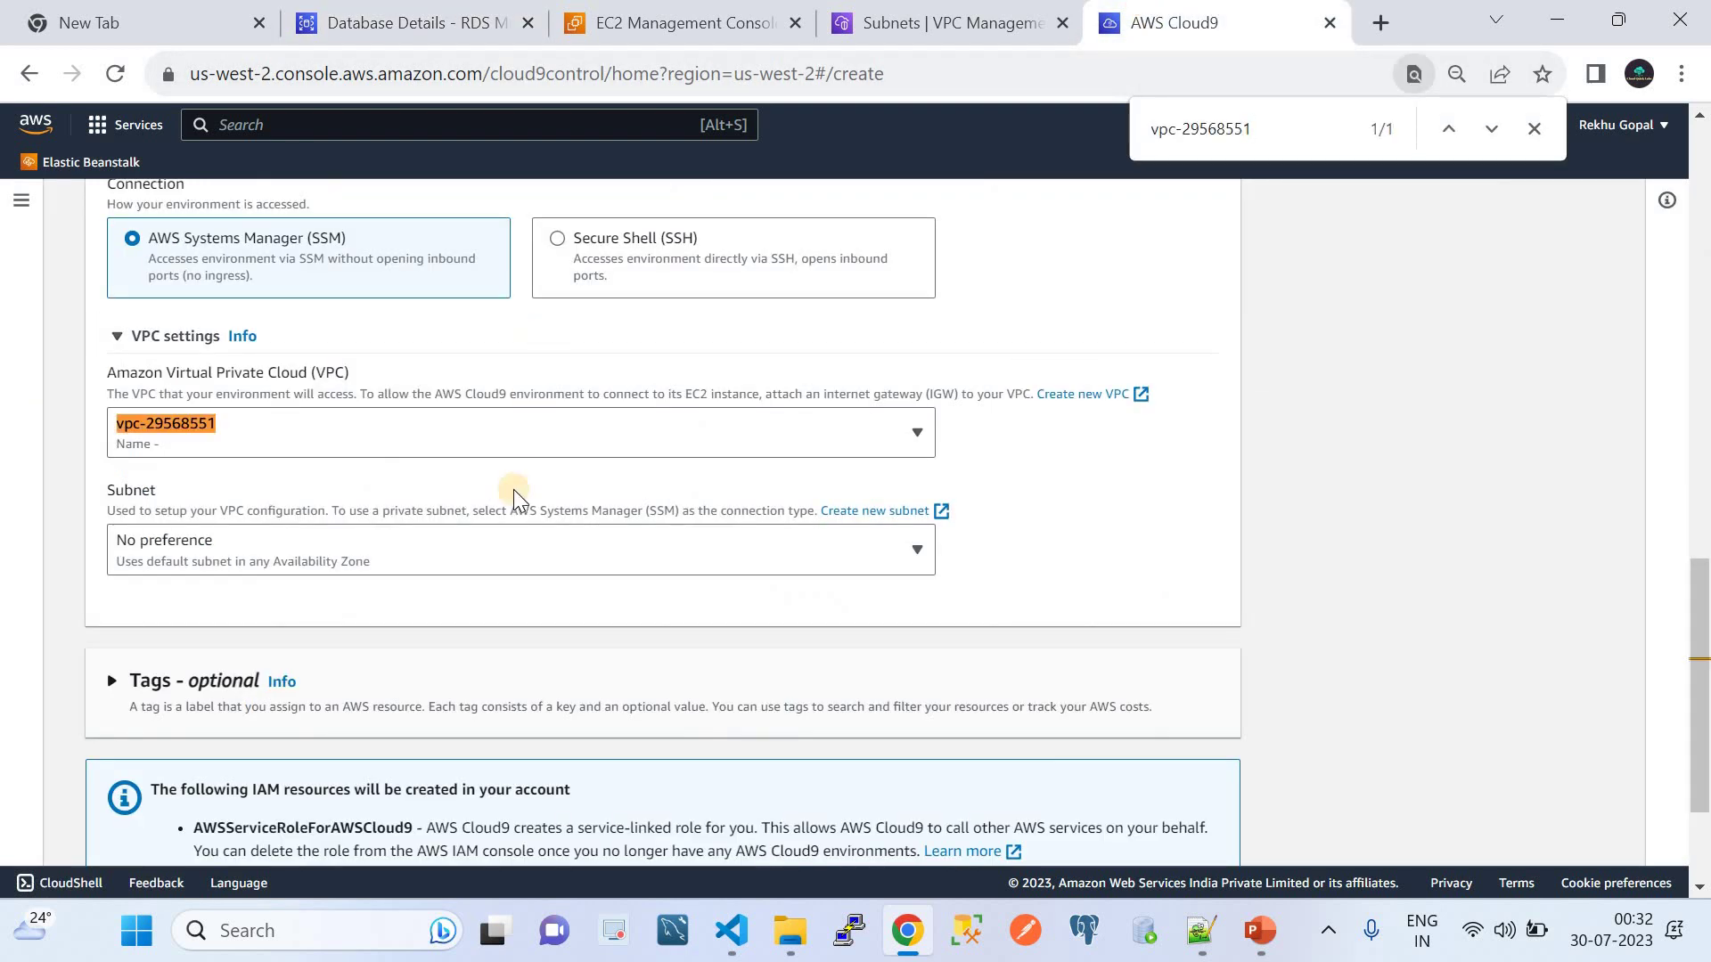
Create the cloudquicklab environment, dismiss the error about deleting Test and reload the environments list
scroll(513, 489, "down", 2)
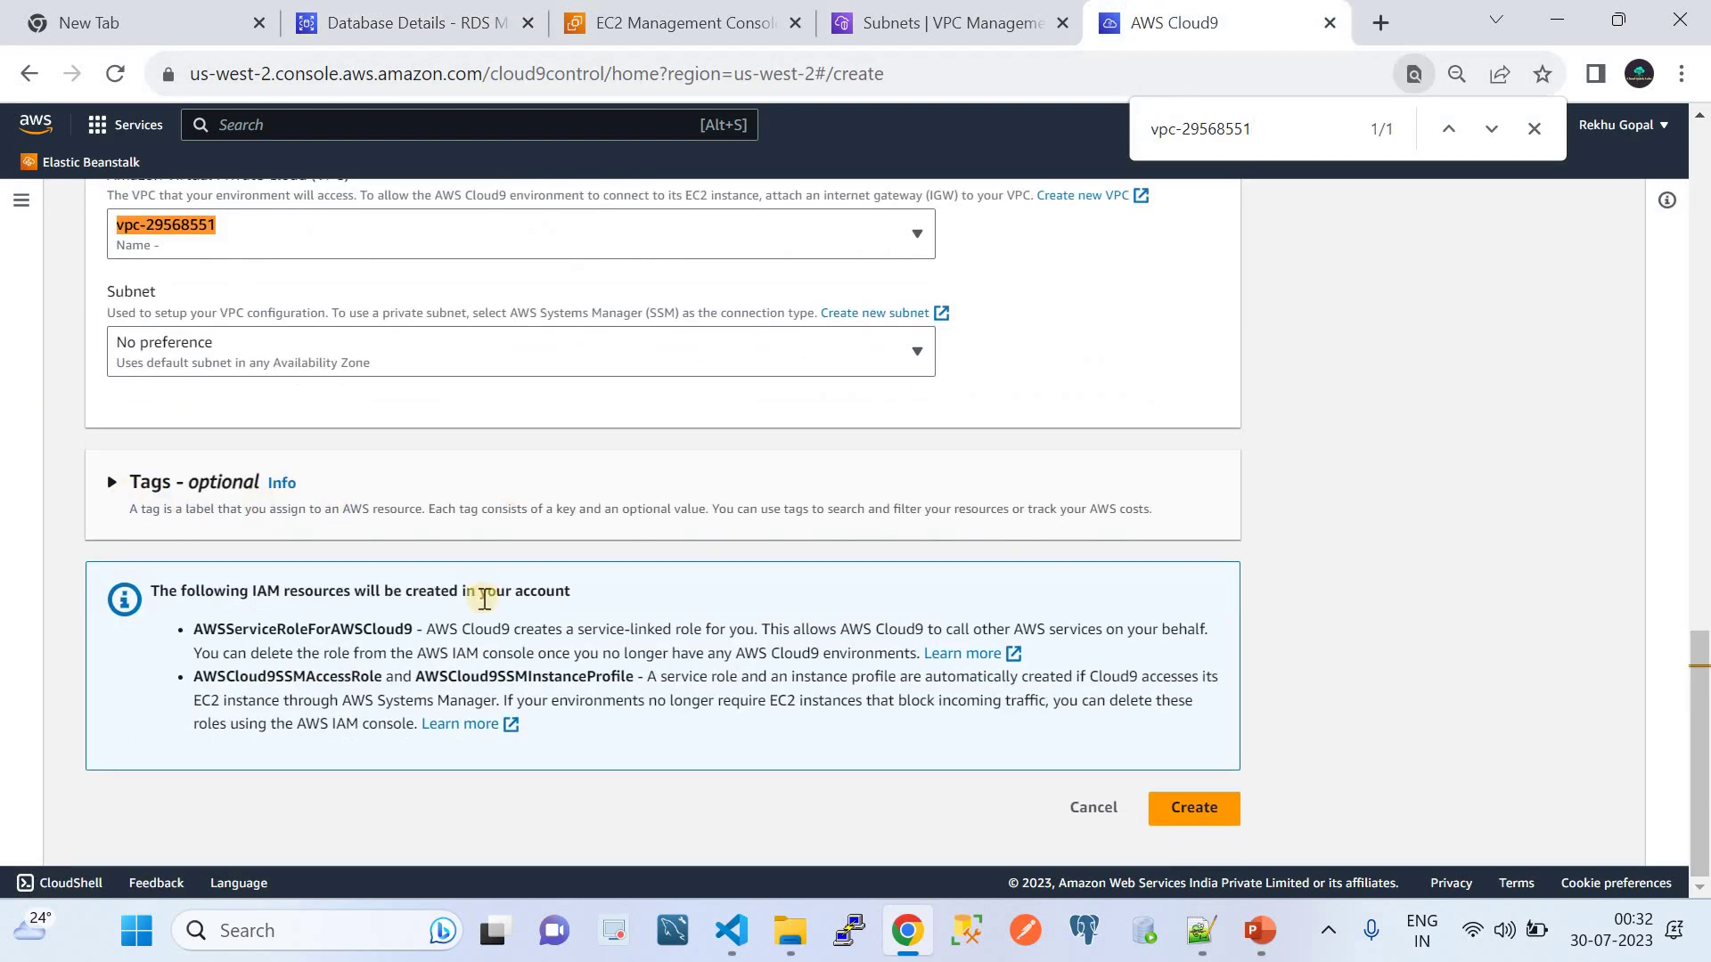
left_click(1231, 810)
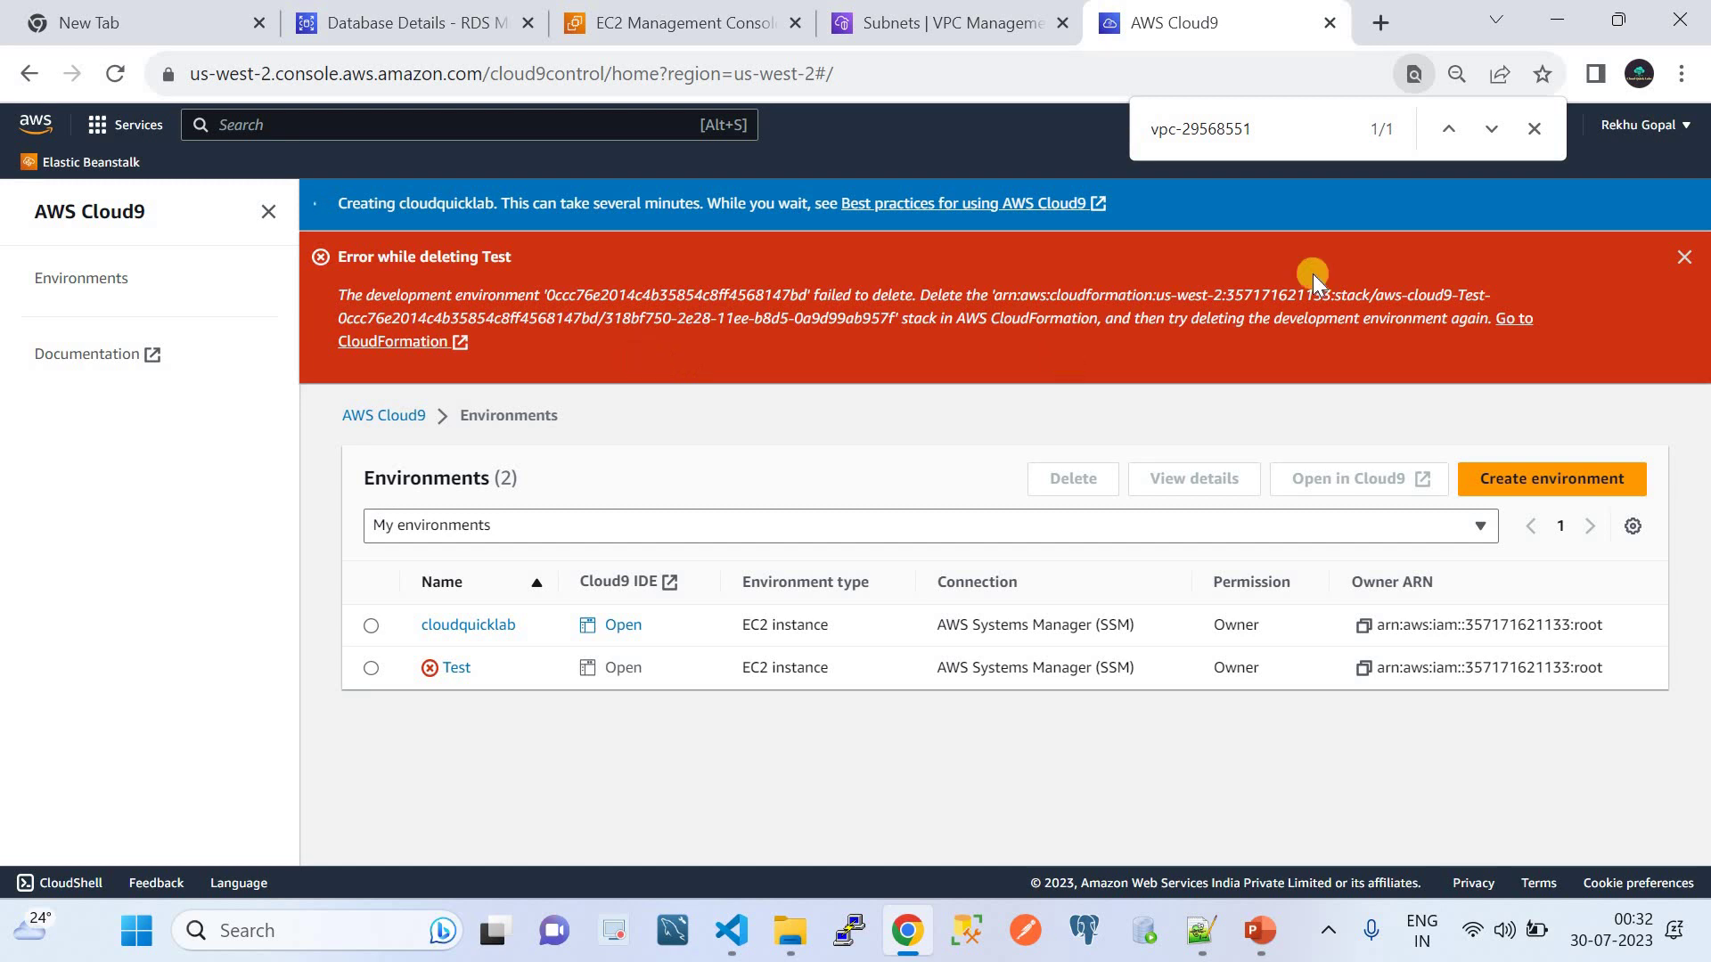
left_click(1684, 258)
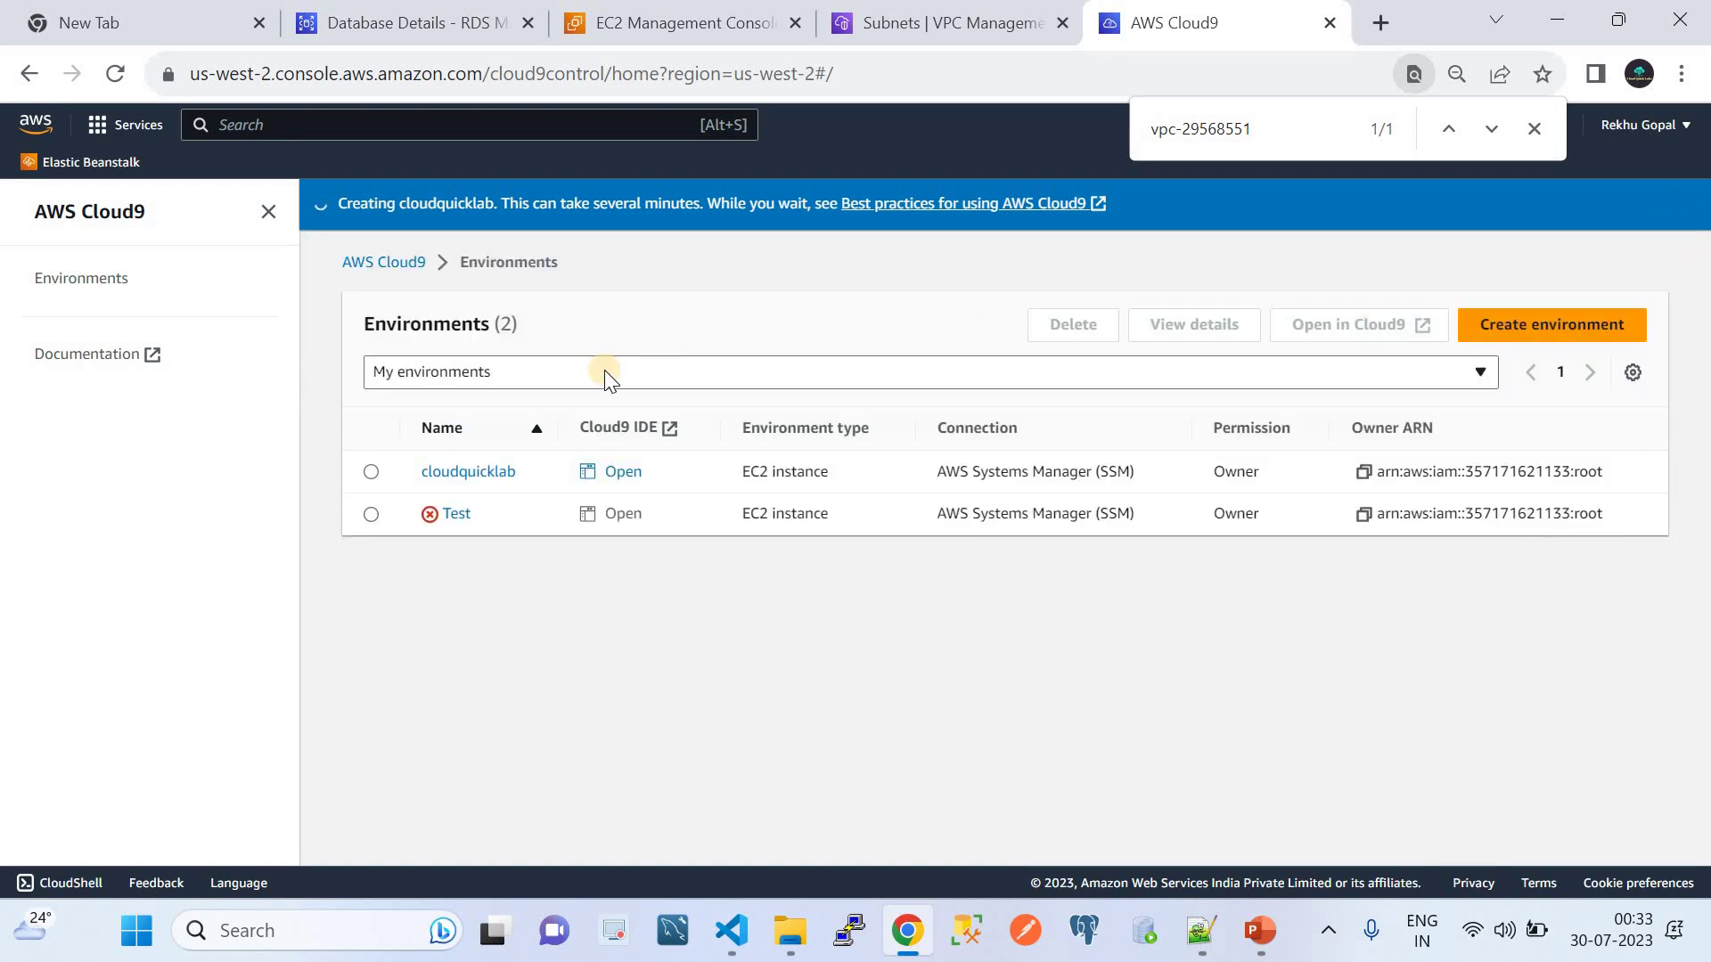
left_click(117, 76)
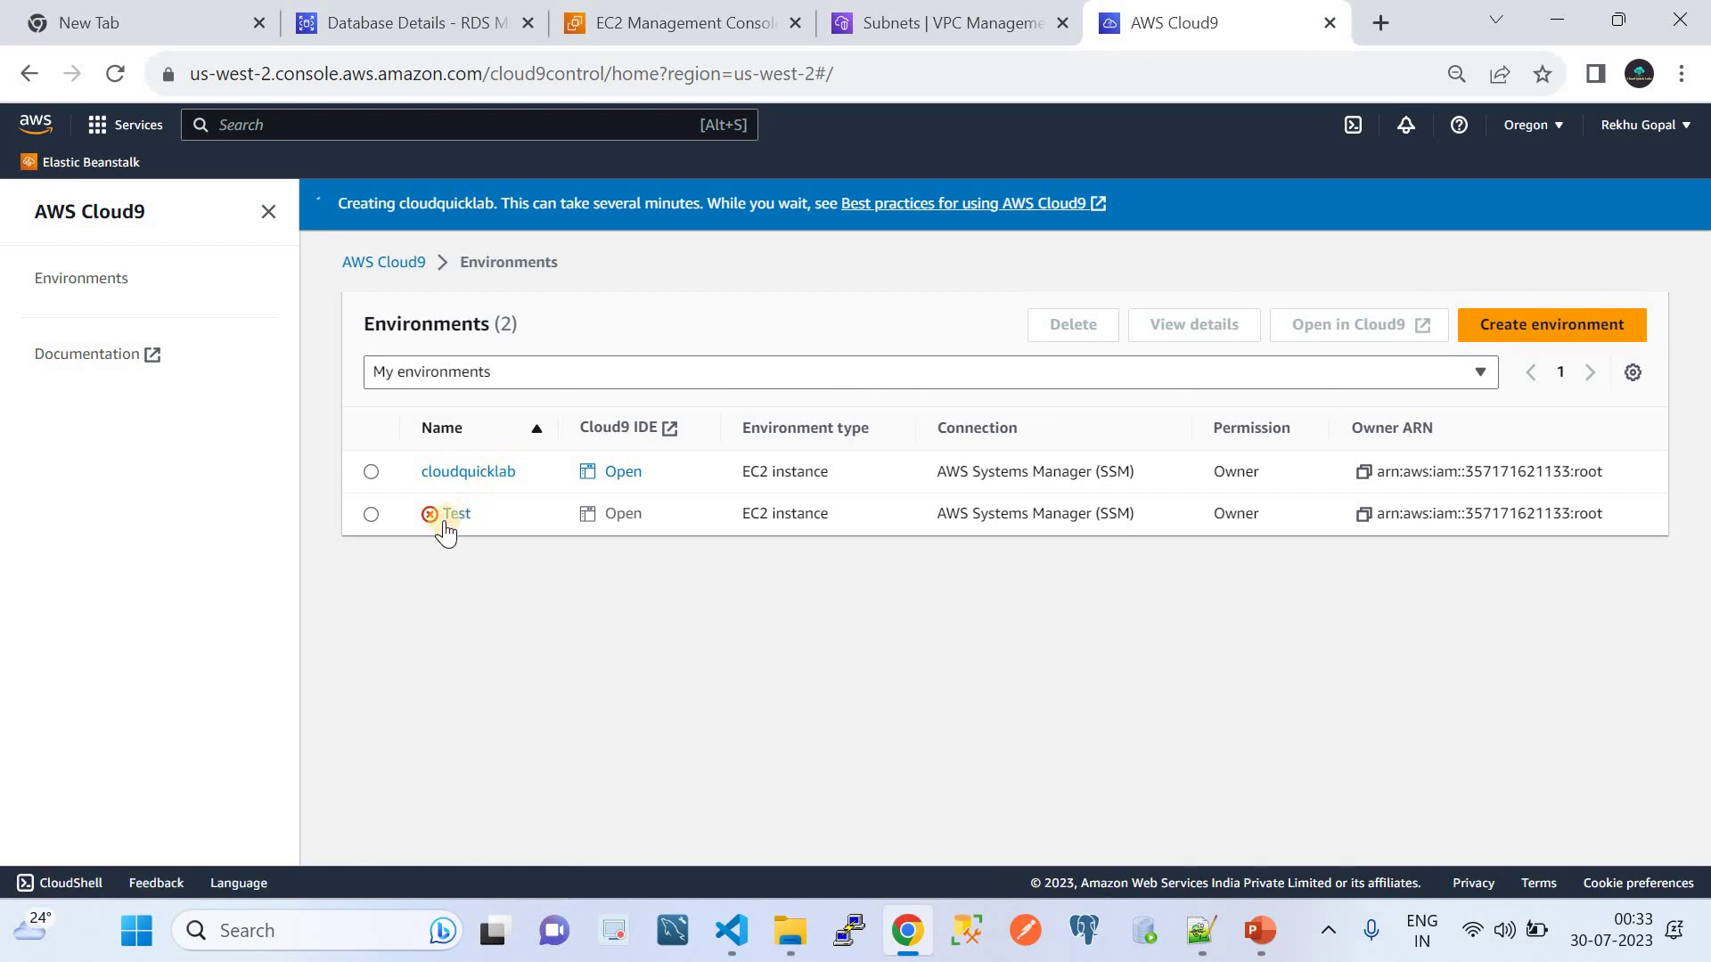
Delete the Test environment permanently, giving "Delete" as the written consent
left_click(370, 515)
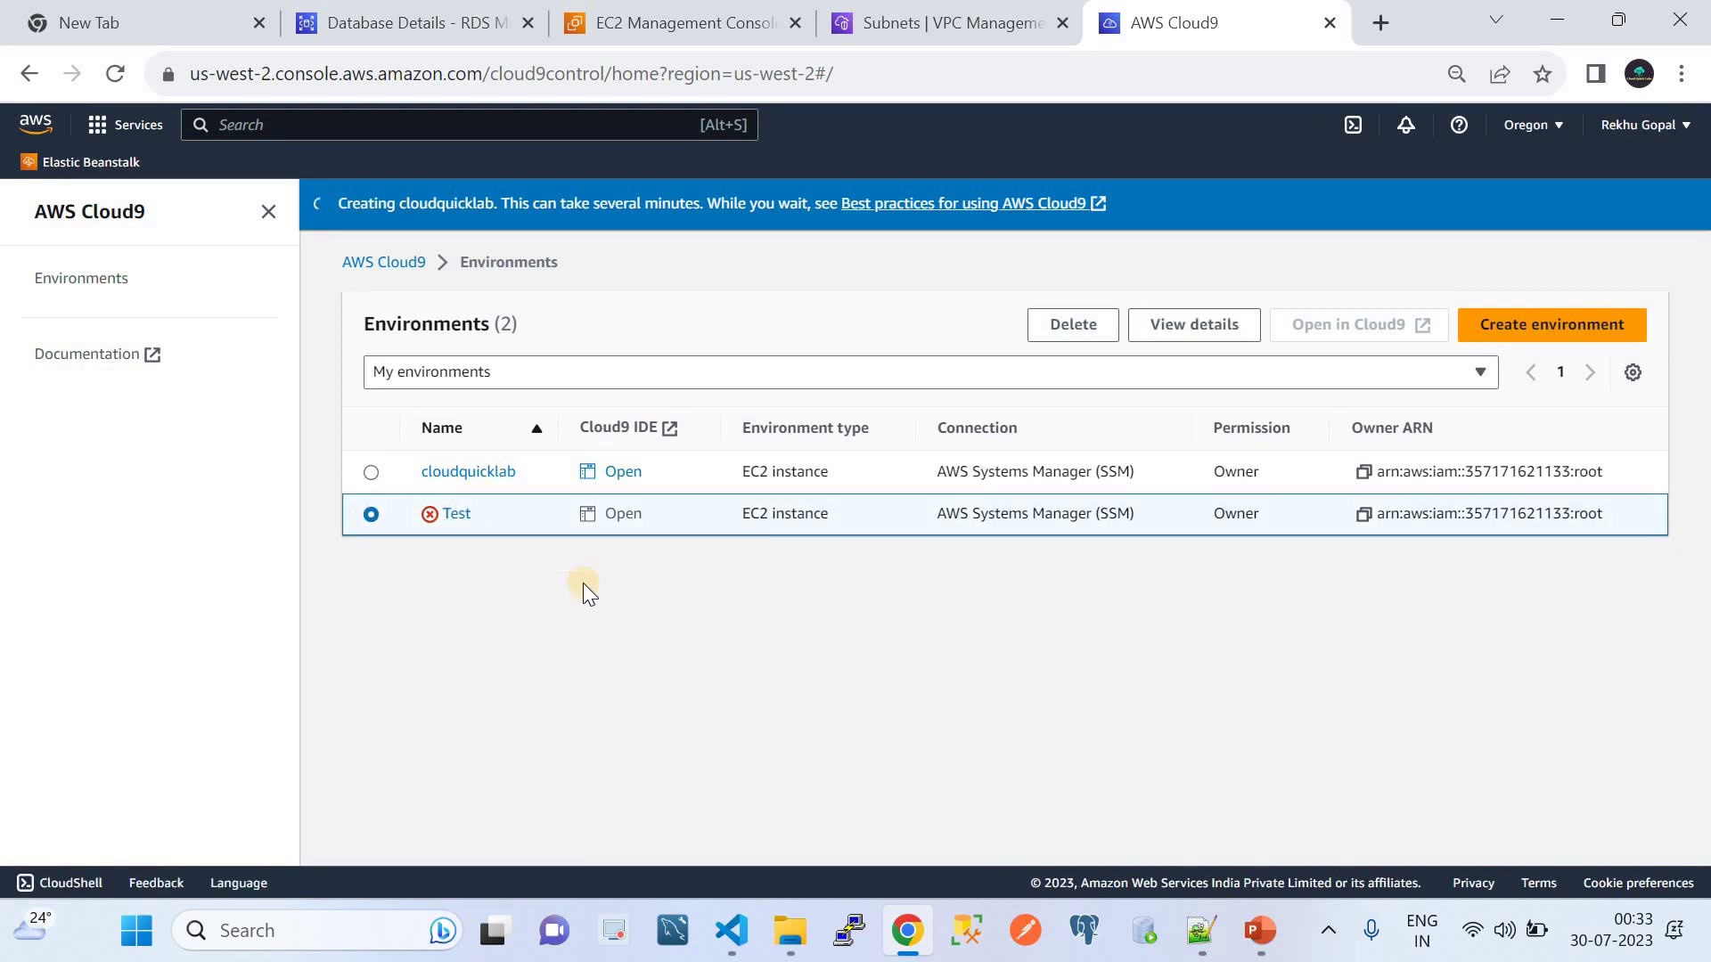
left_click(1071, 317)
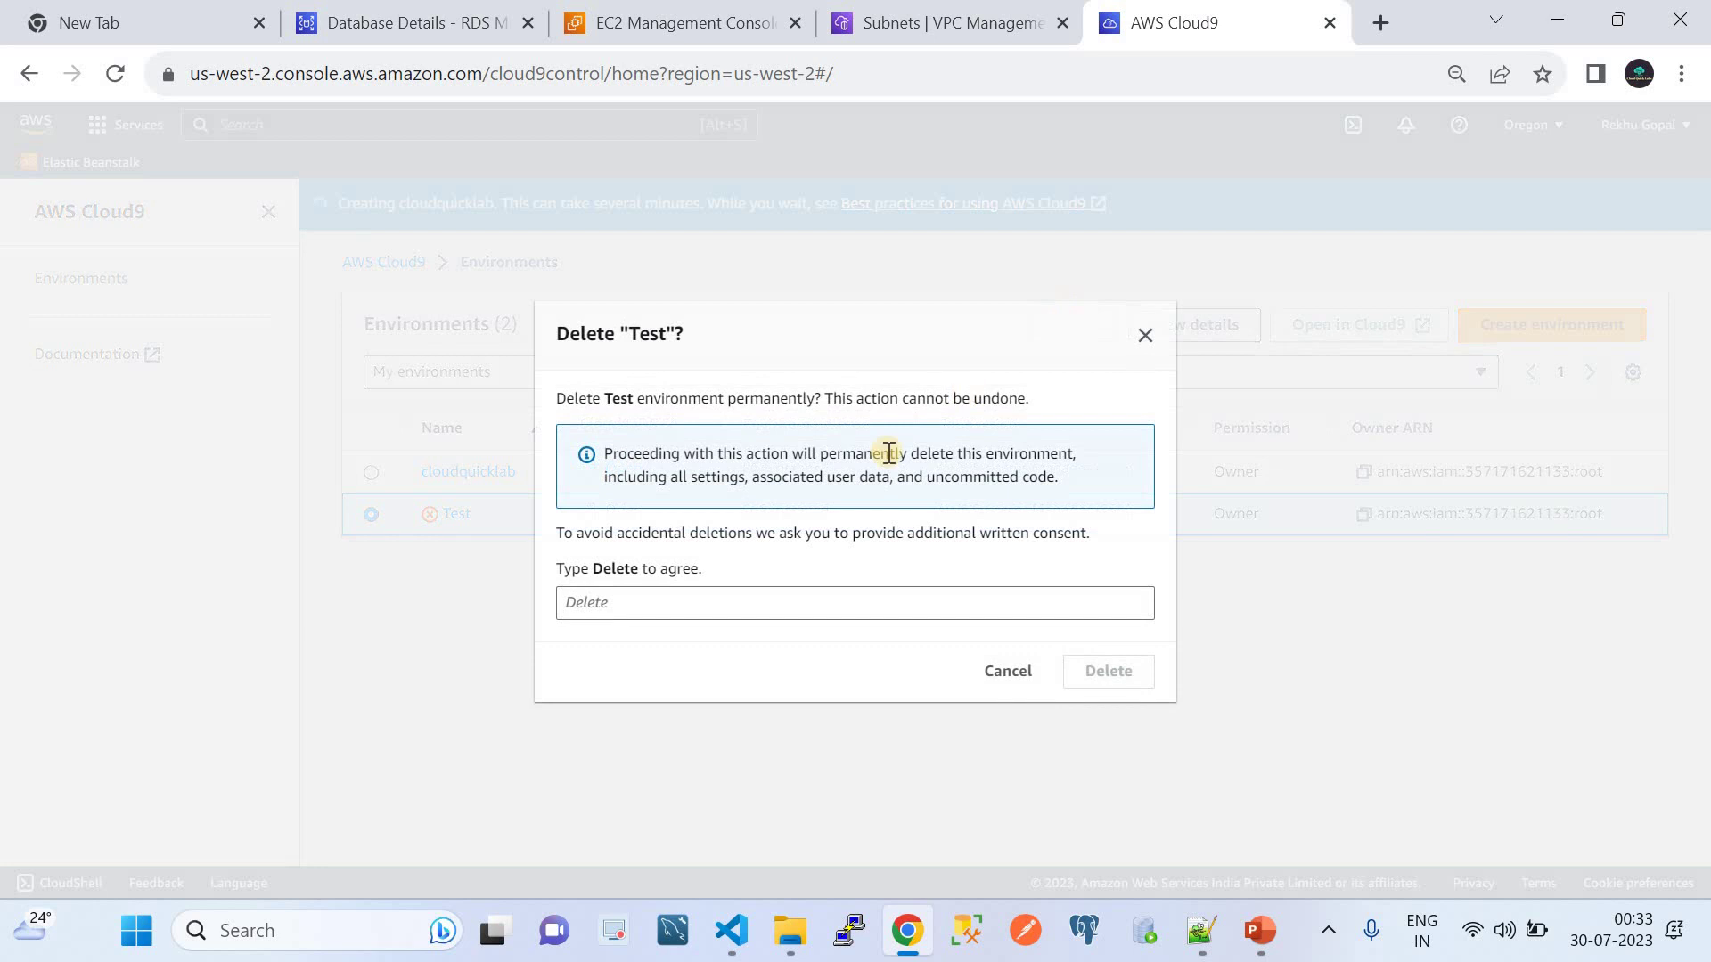
left_click(661, 595)
type("delete")
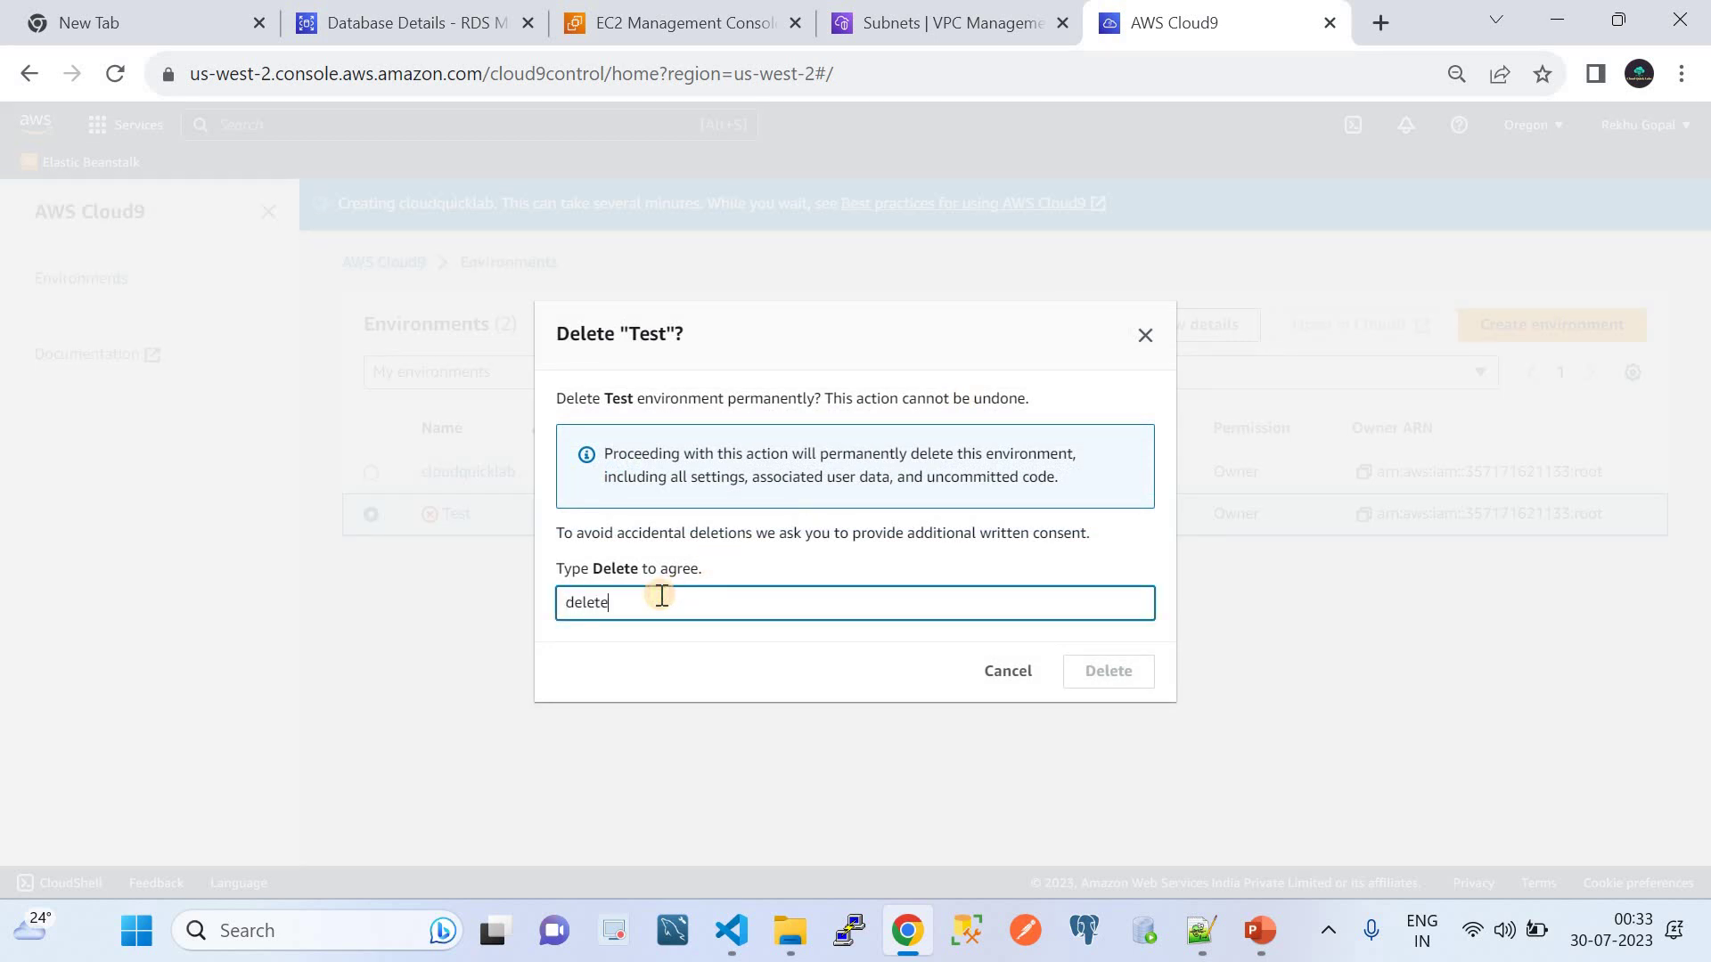
left_click(692, 629)
left_click(638, 598)
key("BackSpace")
key("BackSpace")
key("BackSpace")
key("BackSpace")
key("BackSpace")
type("Delete")
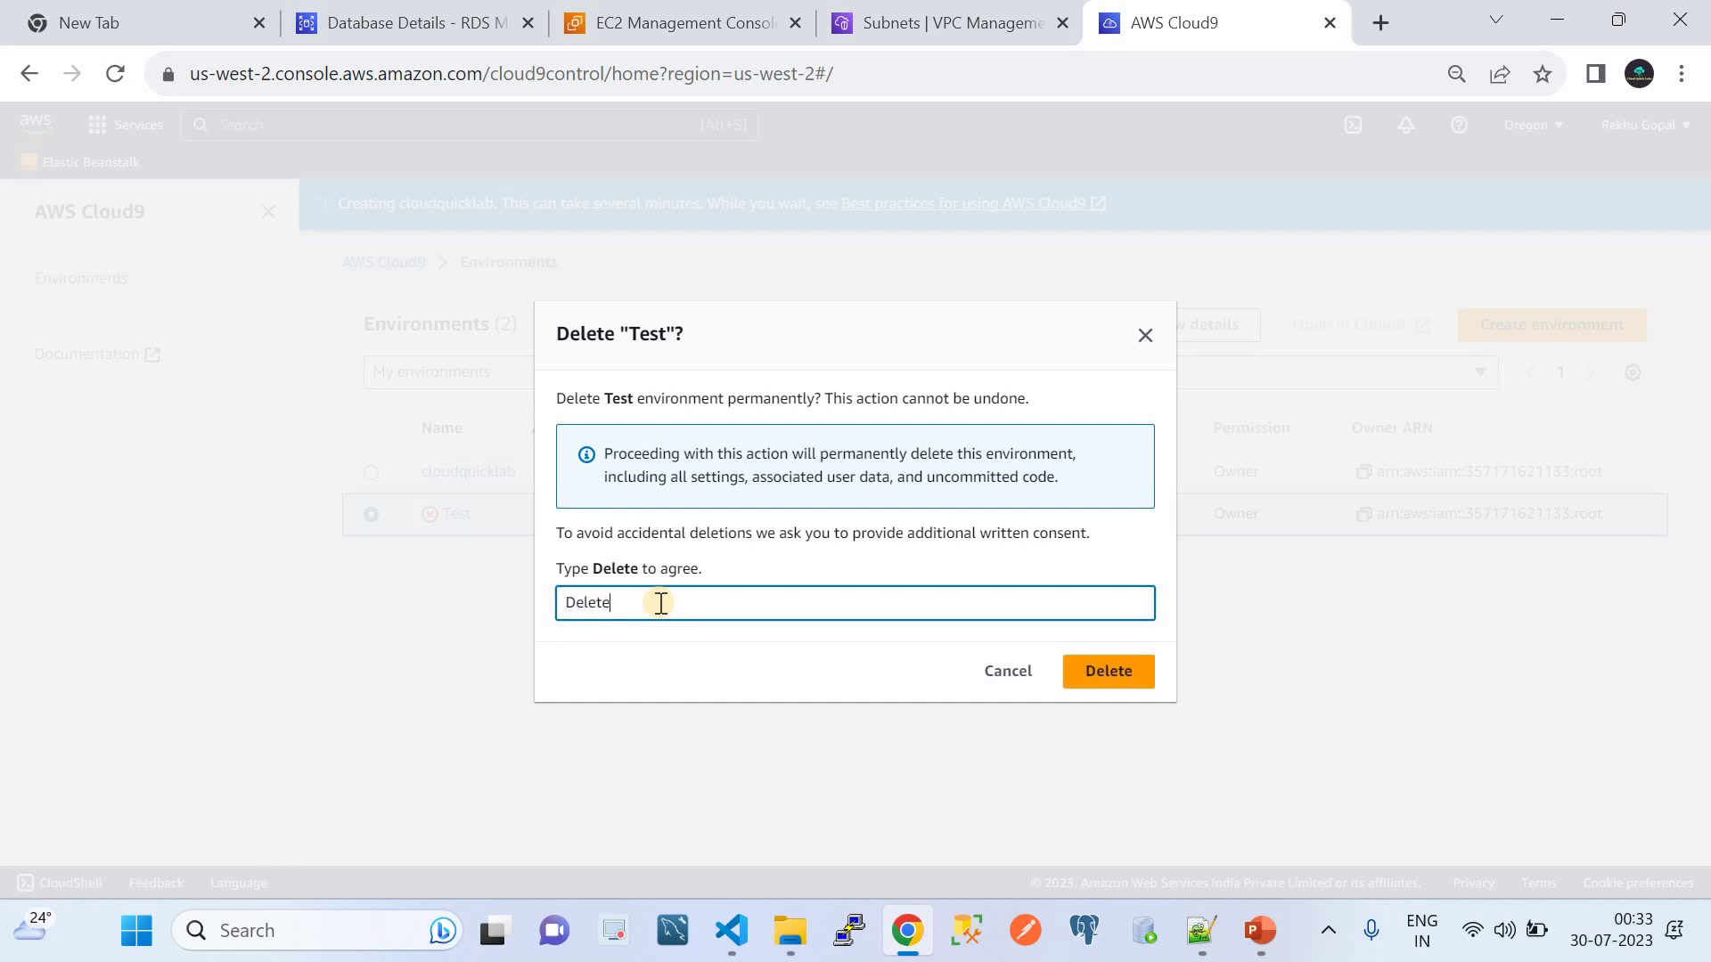
left_click(1132, 674)
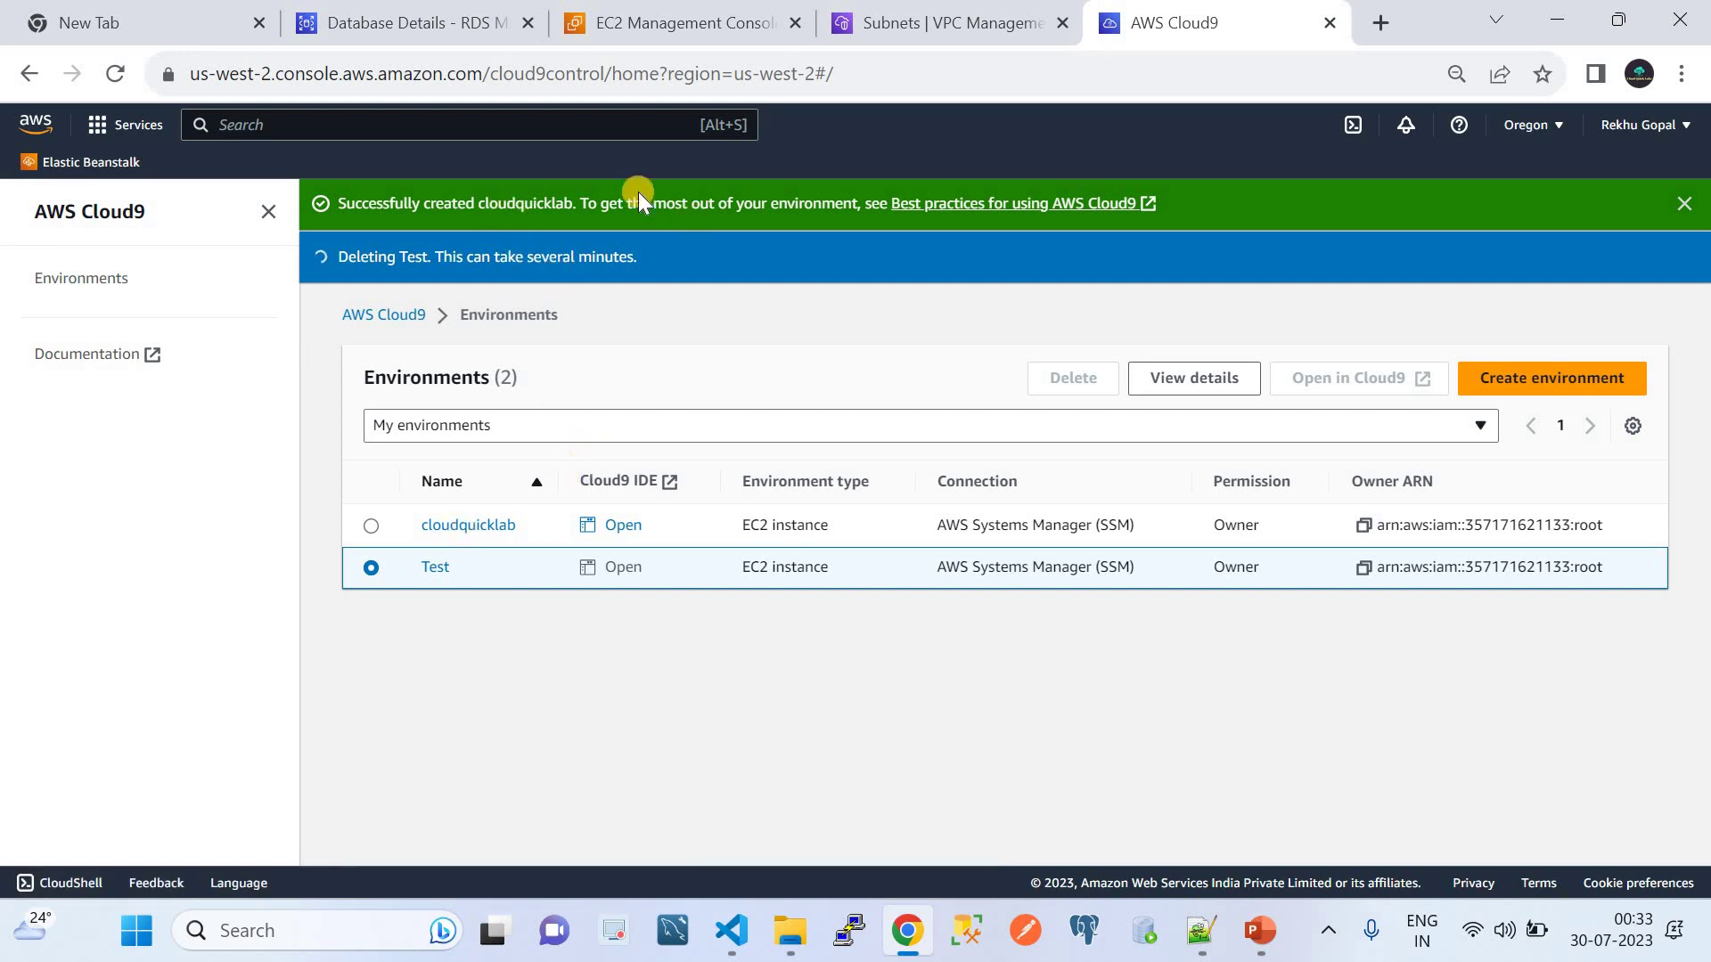
Return to the environments list, open cloudquicklab's details and examine its network settings for the VPC and subnet
left_click_drag(337, 203, 900, 199)
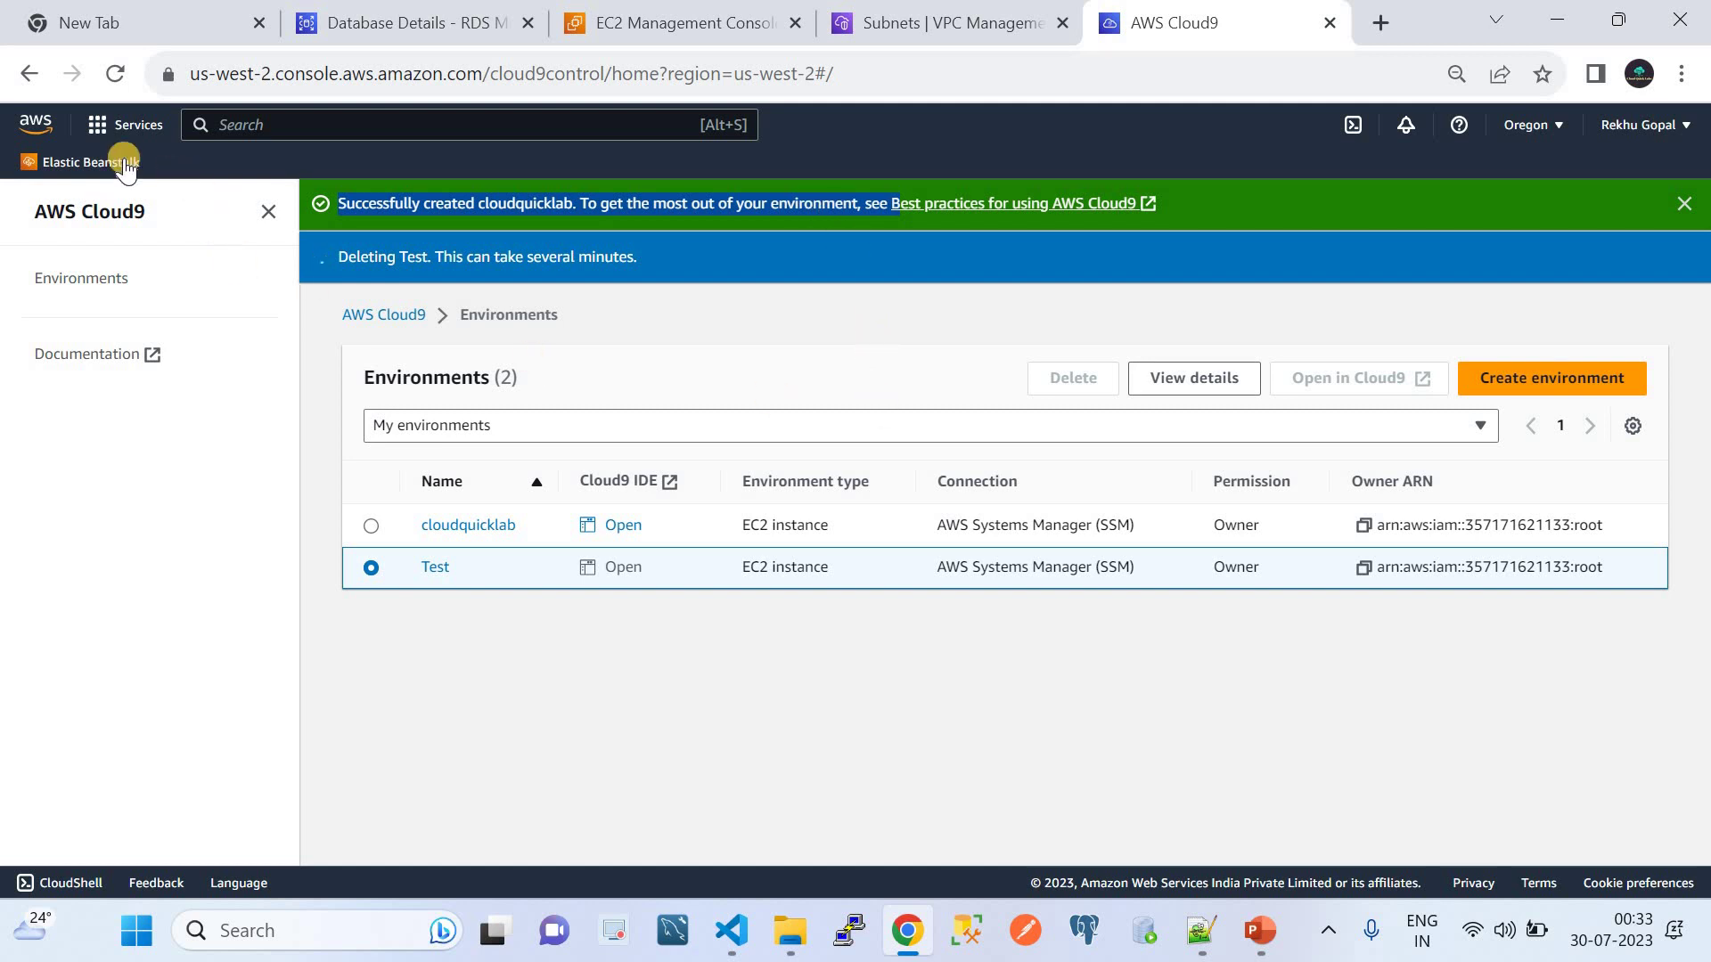
left_click(384, 315)
left_click(25, 199)
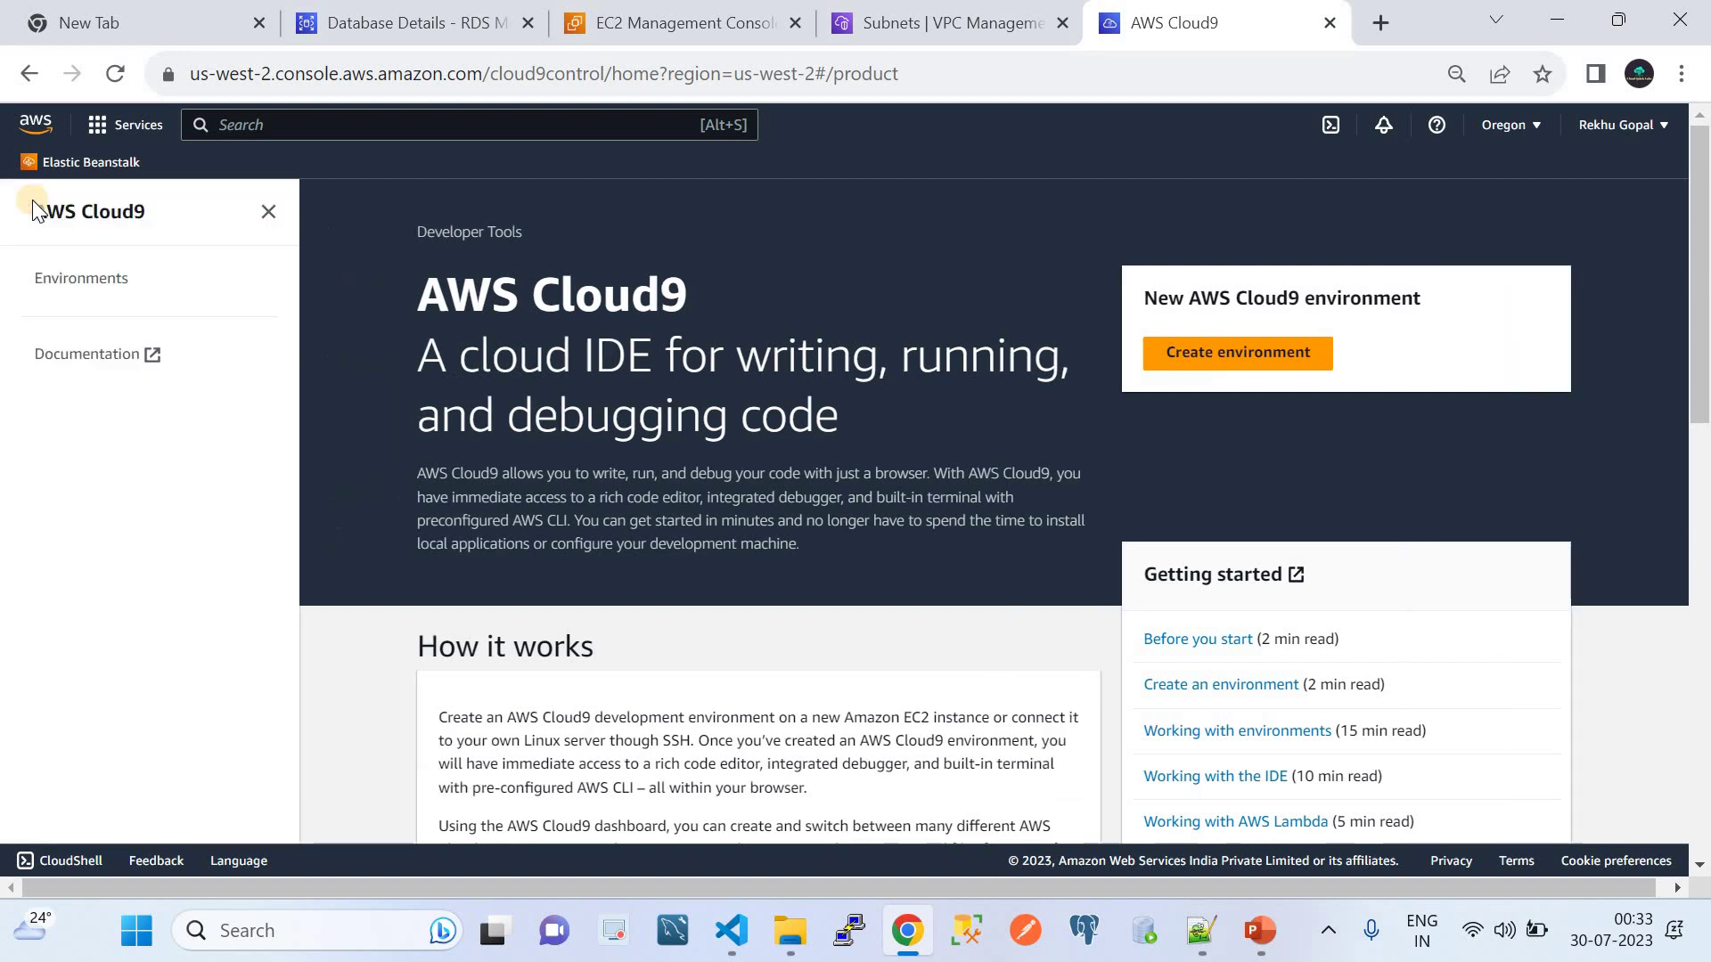
left_click(99, 287)
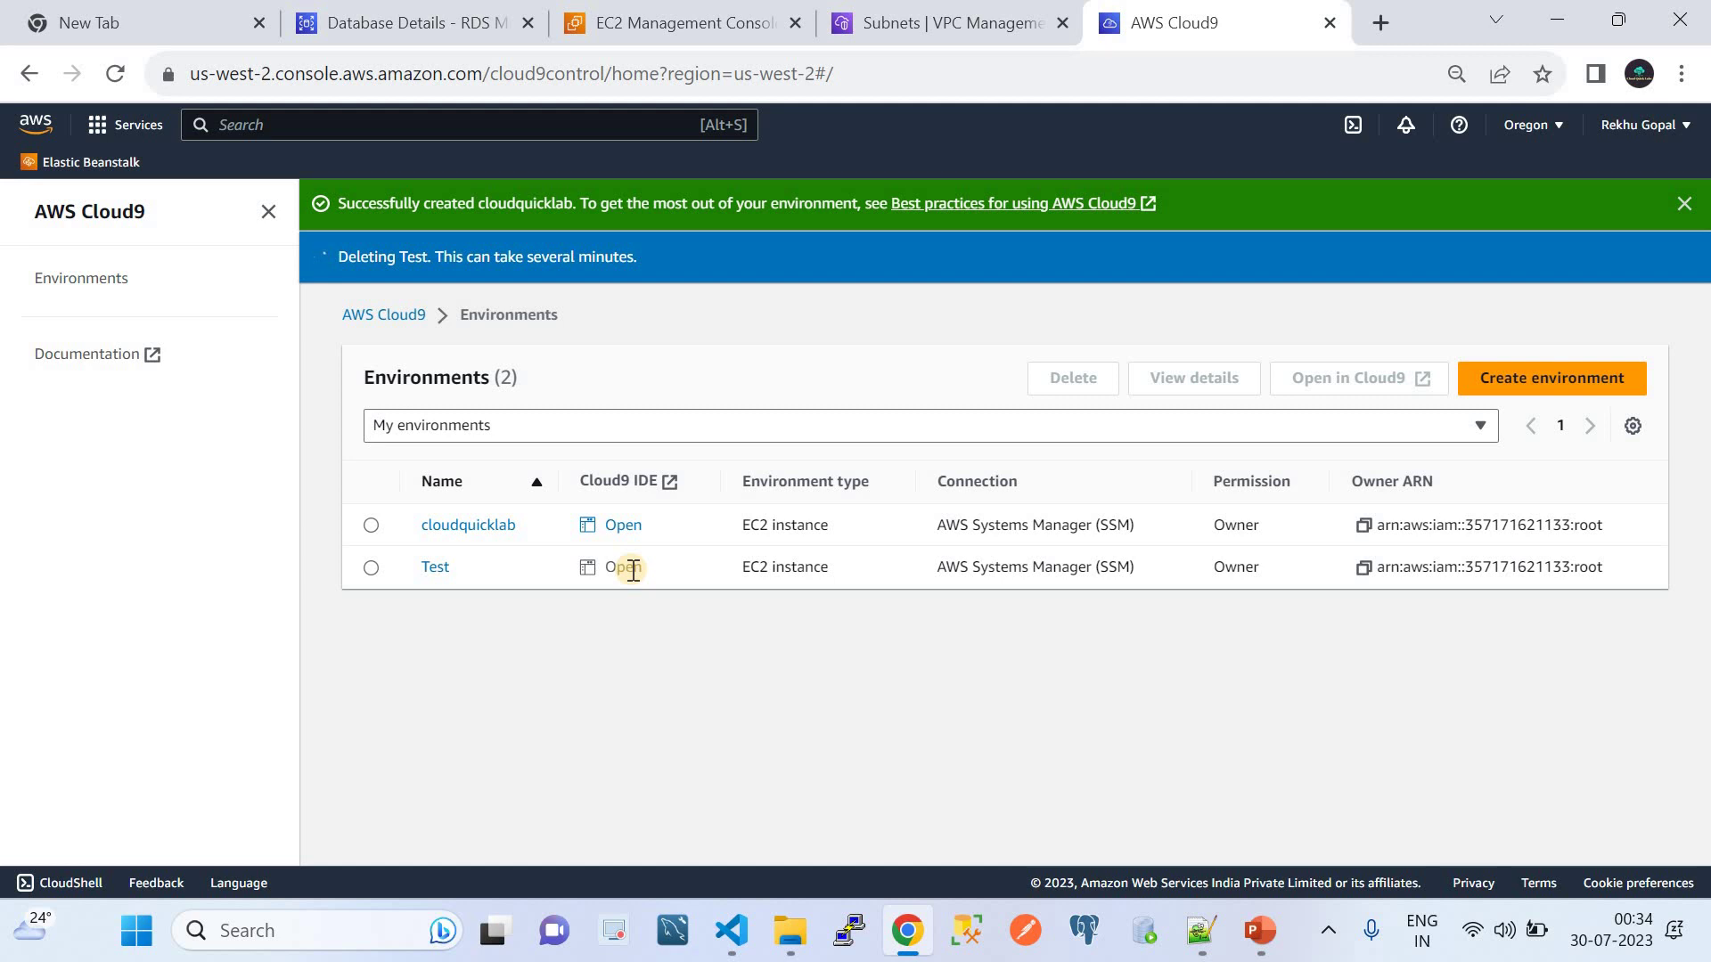
left_click(483, 532)
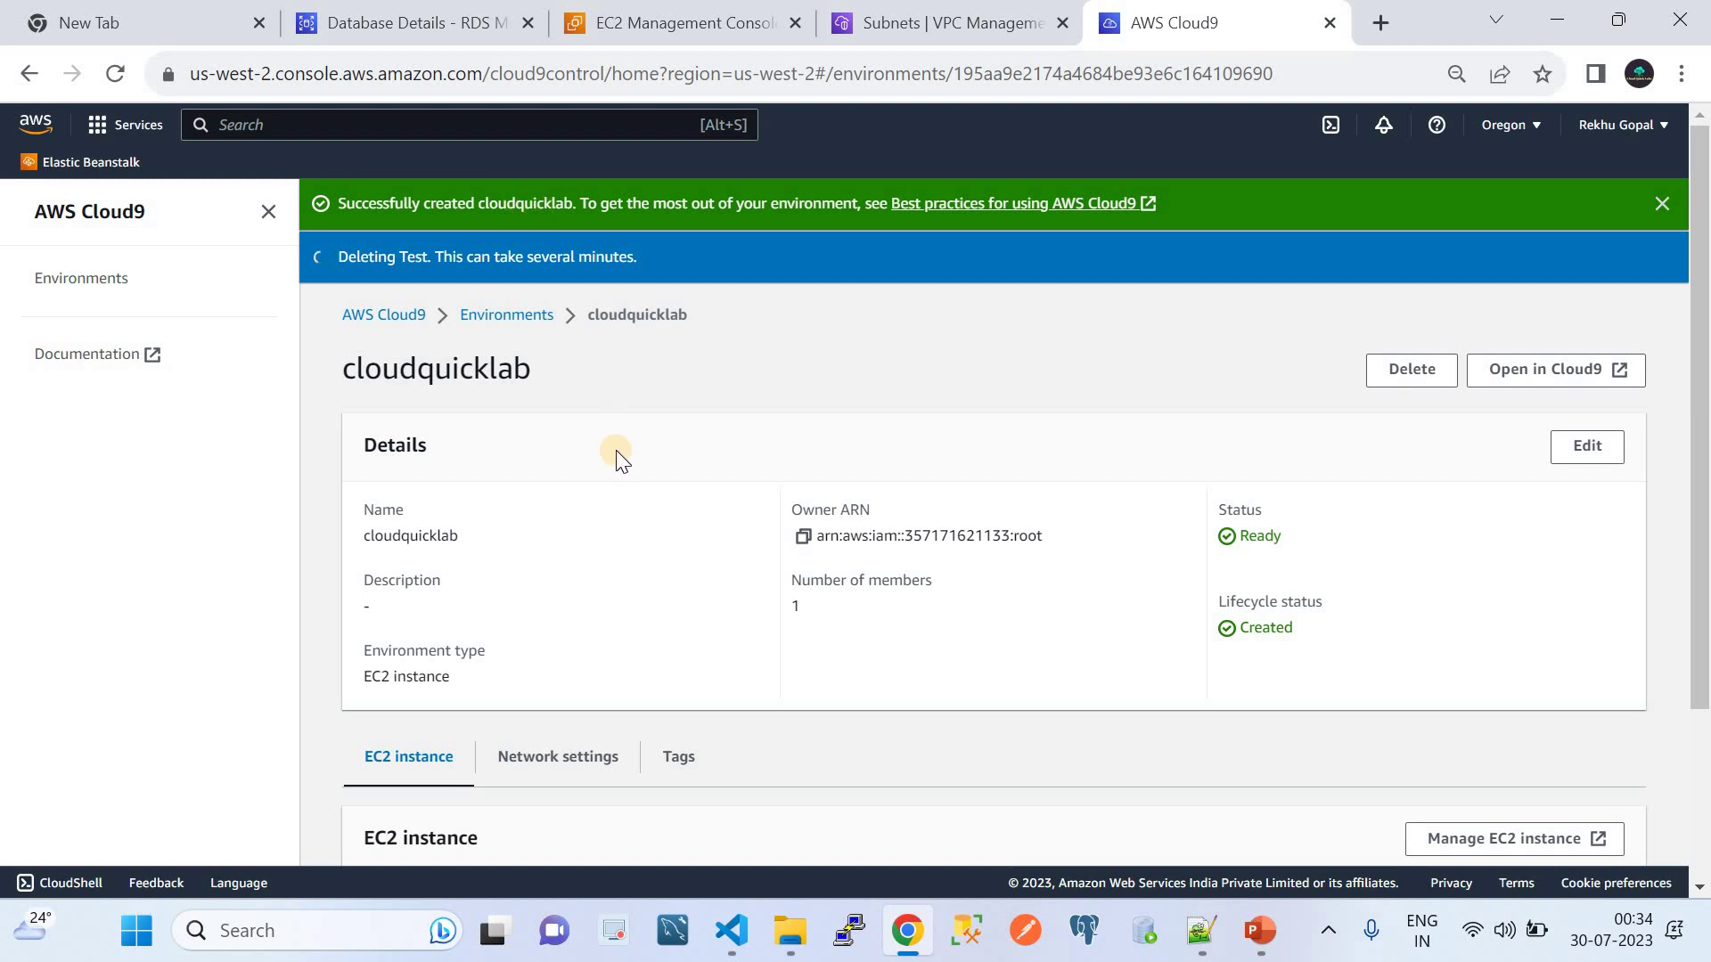
scroll(621, 459, "down", 3)
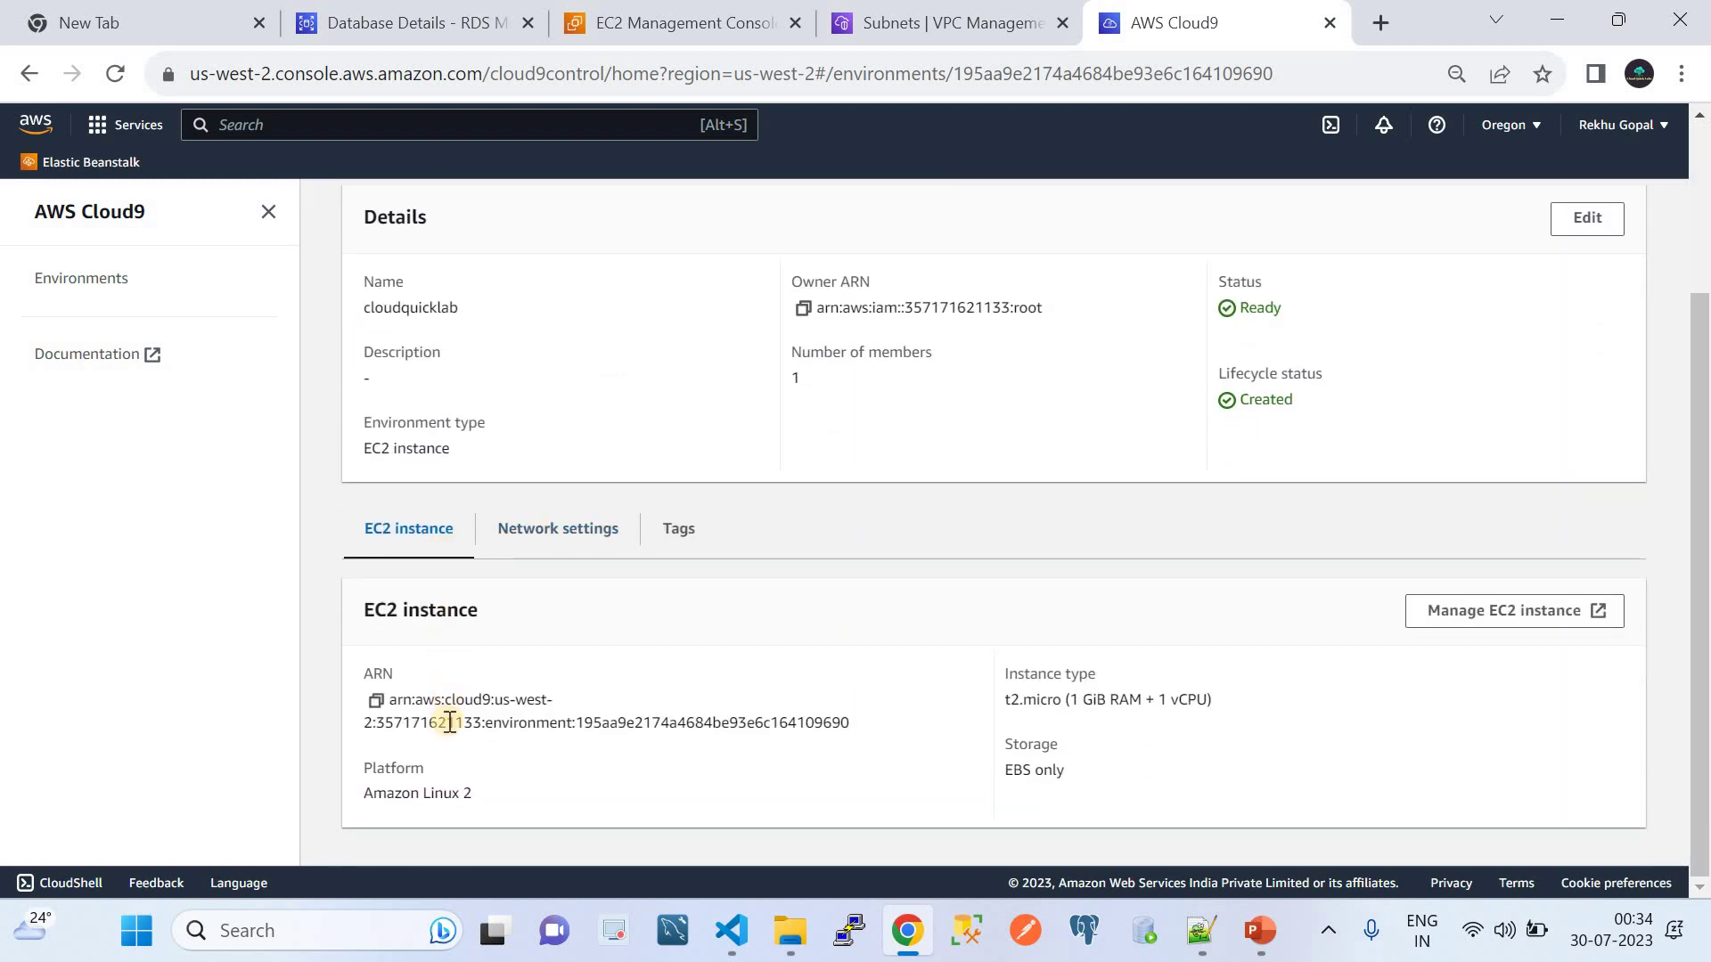
left_click(552, 538)
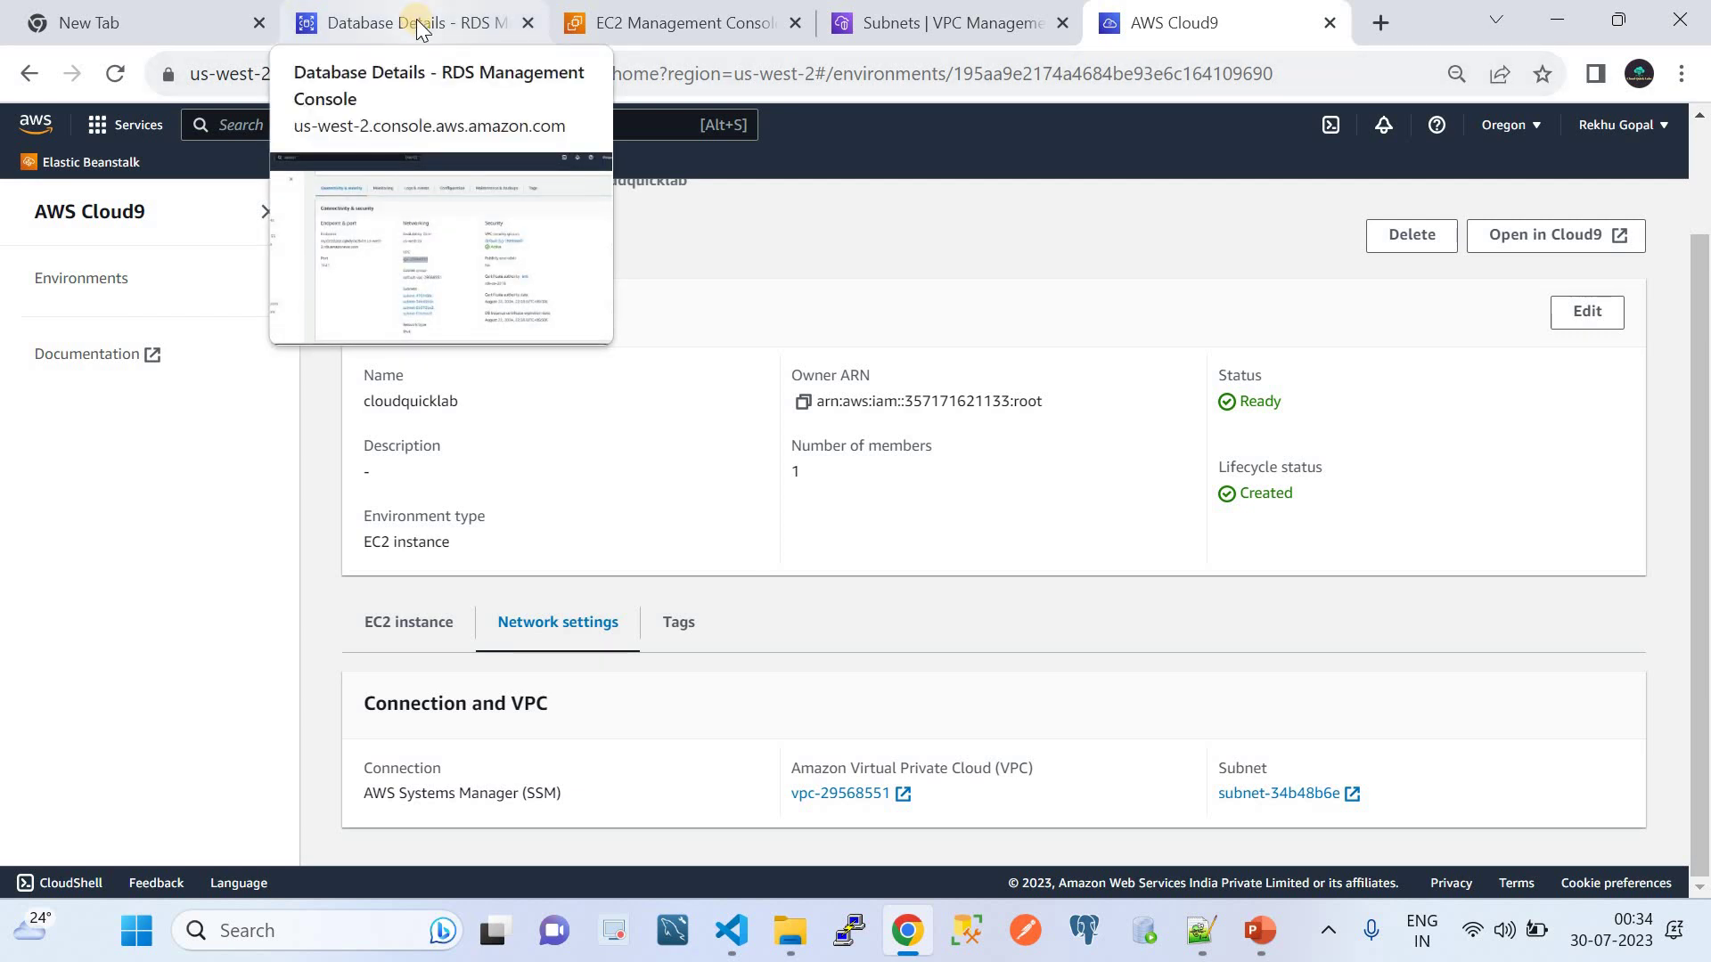
Refresh the EC2 security groups list and check which VPC security group mydatabase uses
left_click(673, 20)
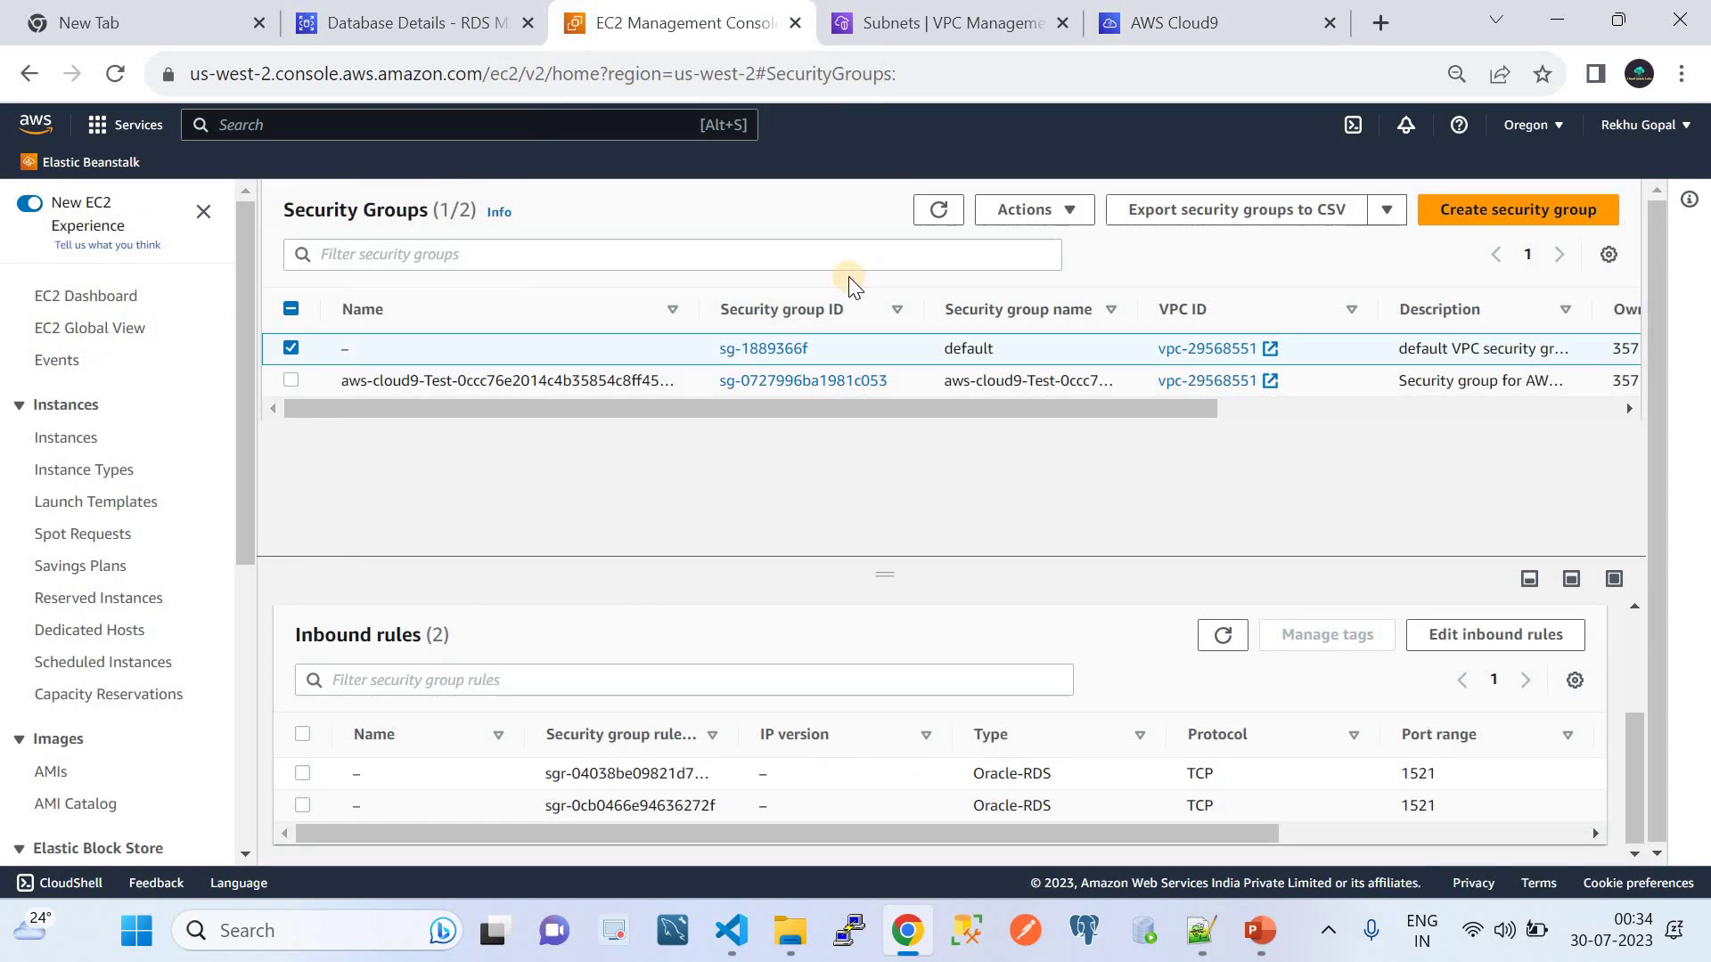
left_click(938, 209)
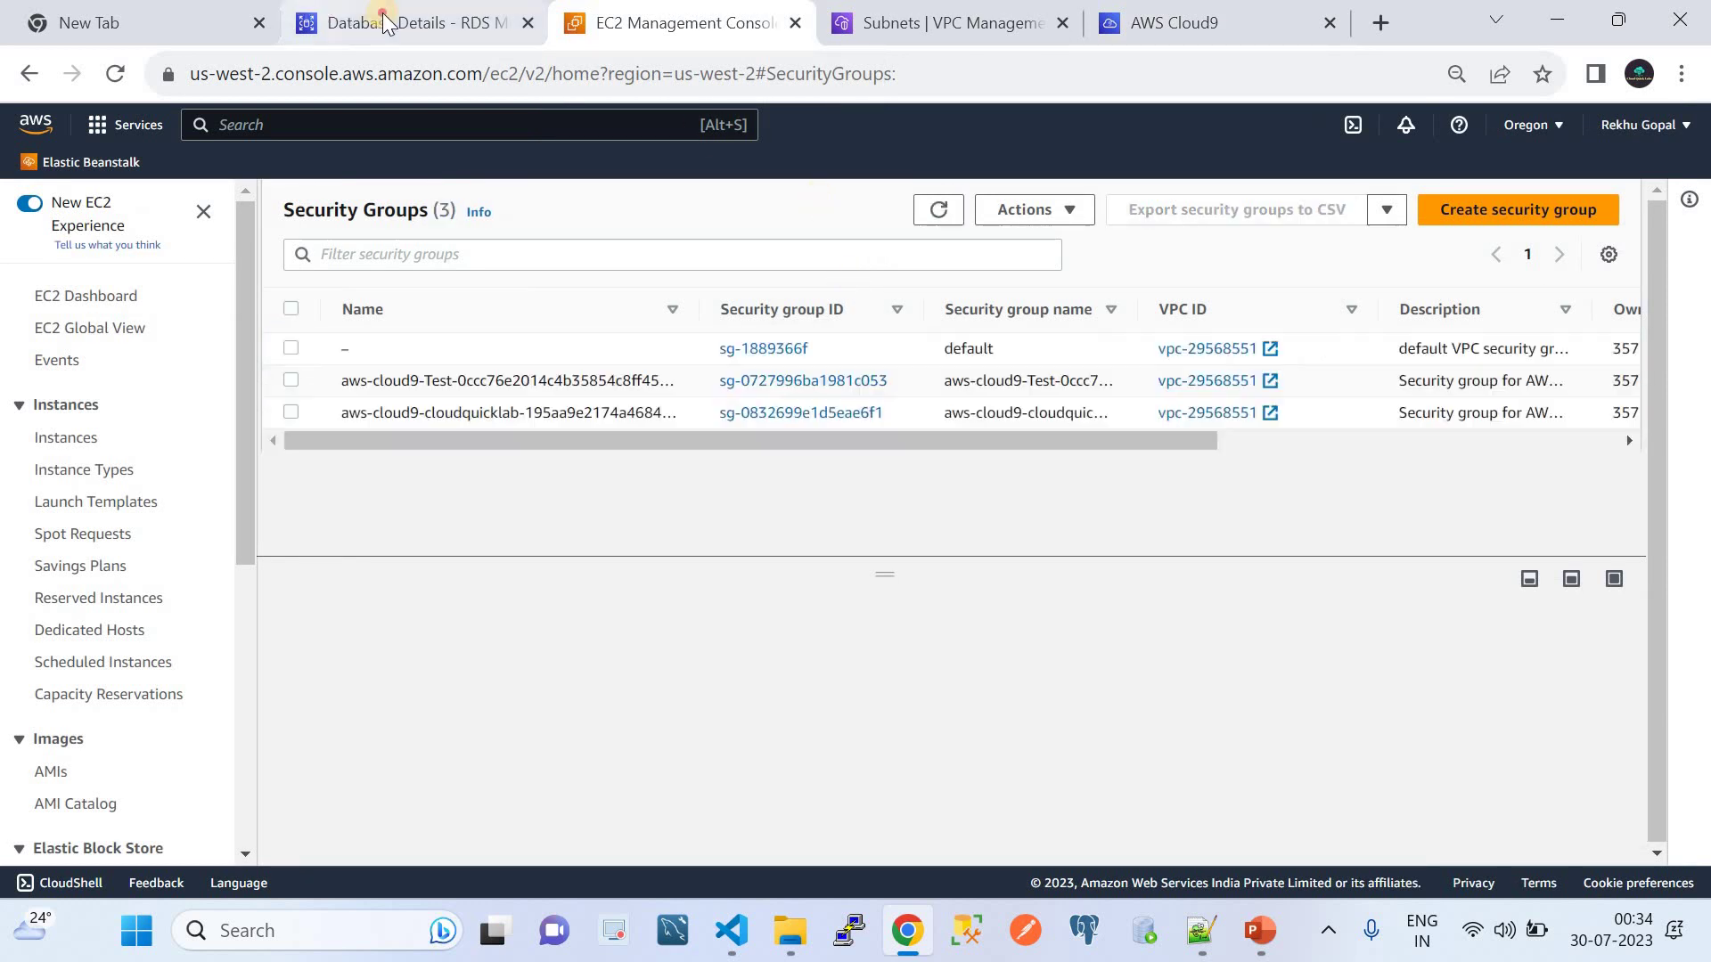
left_click(392, 20)
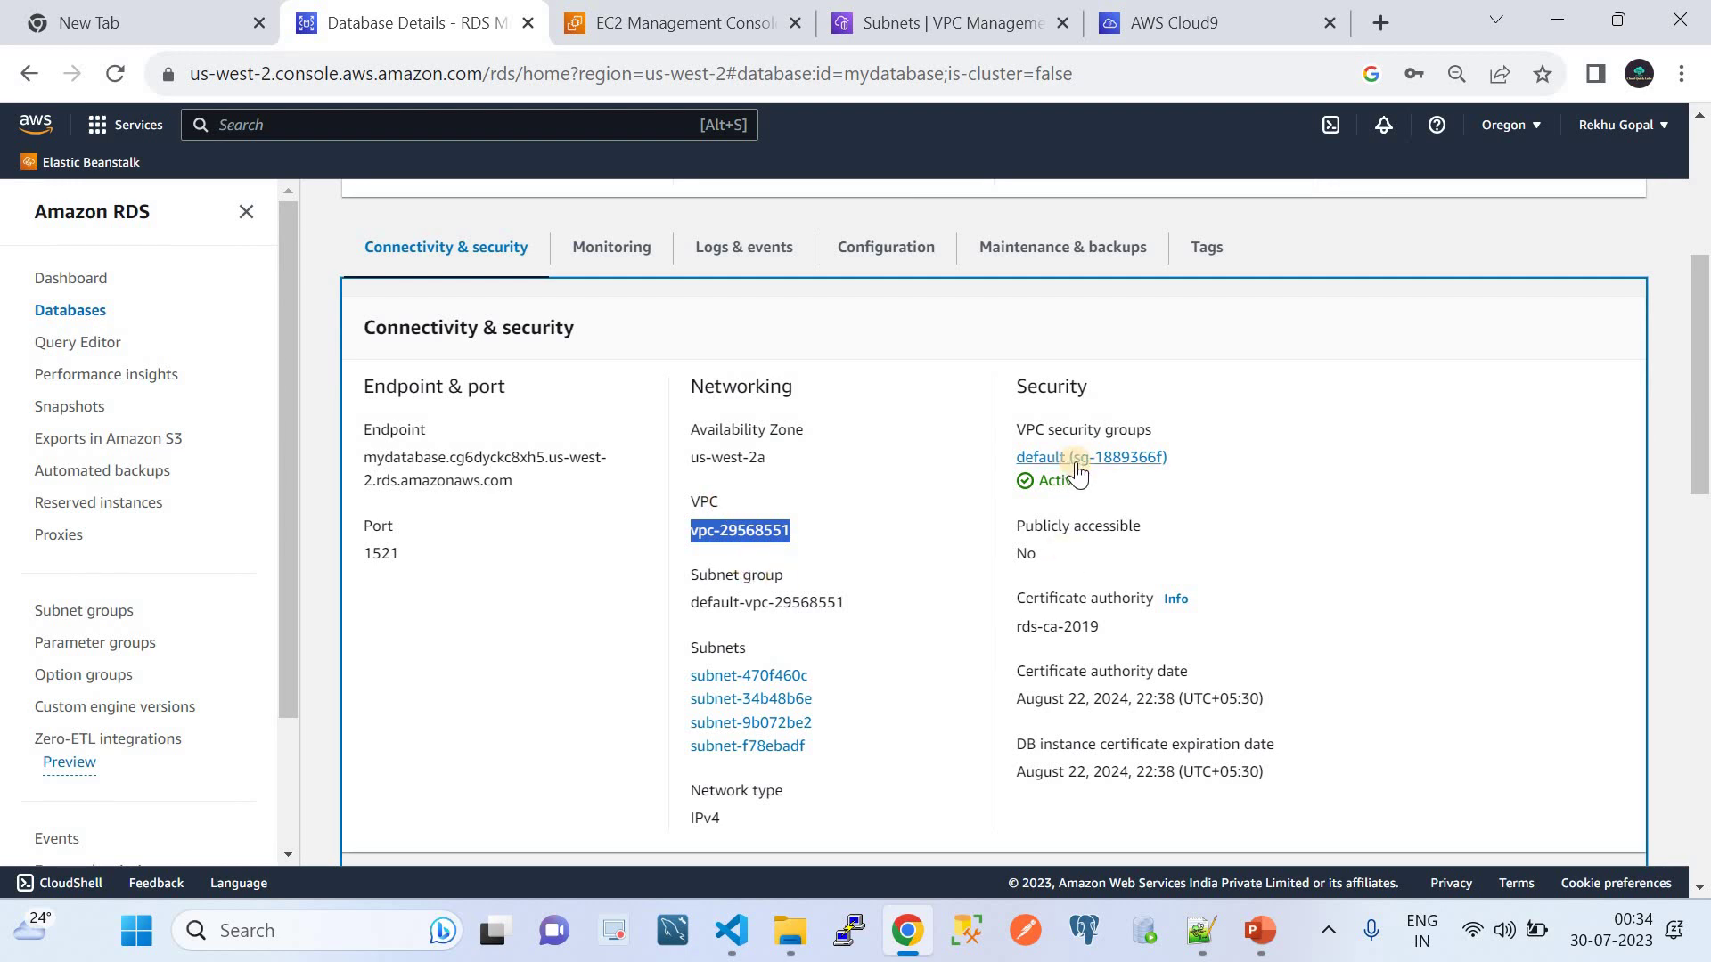
left_click(679, 20)
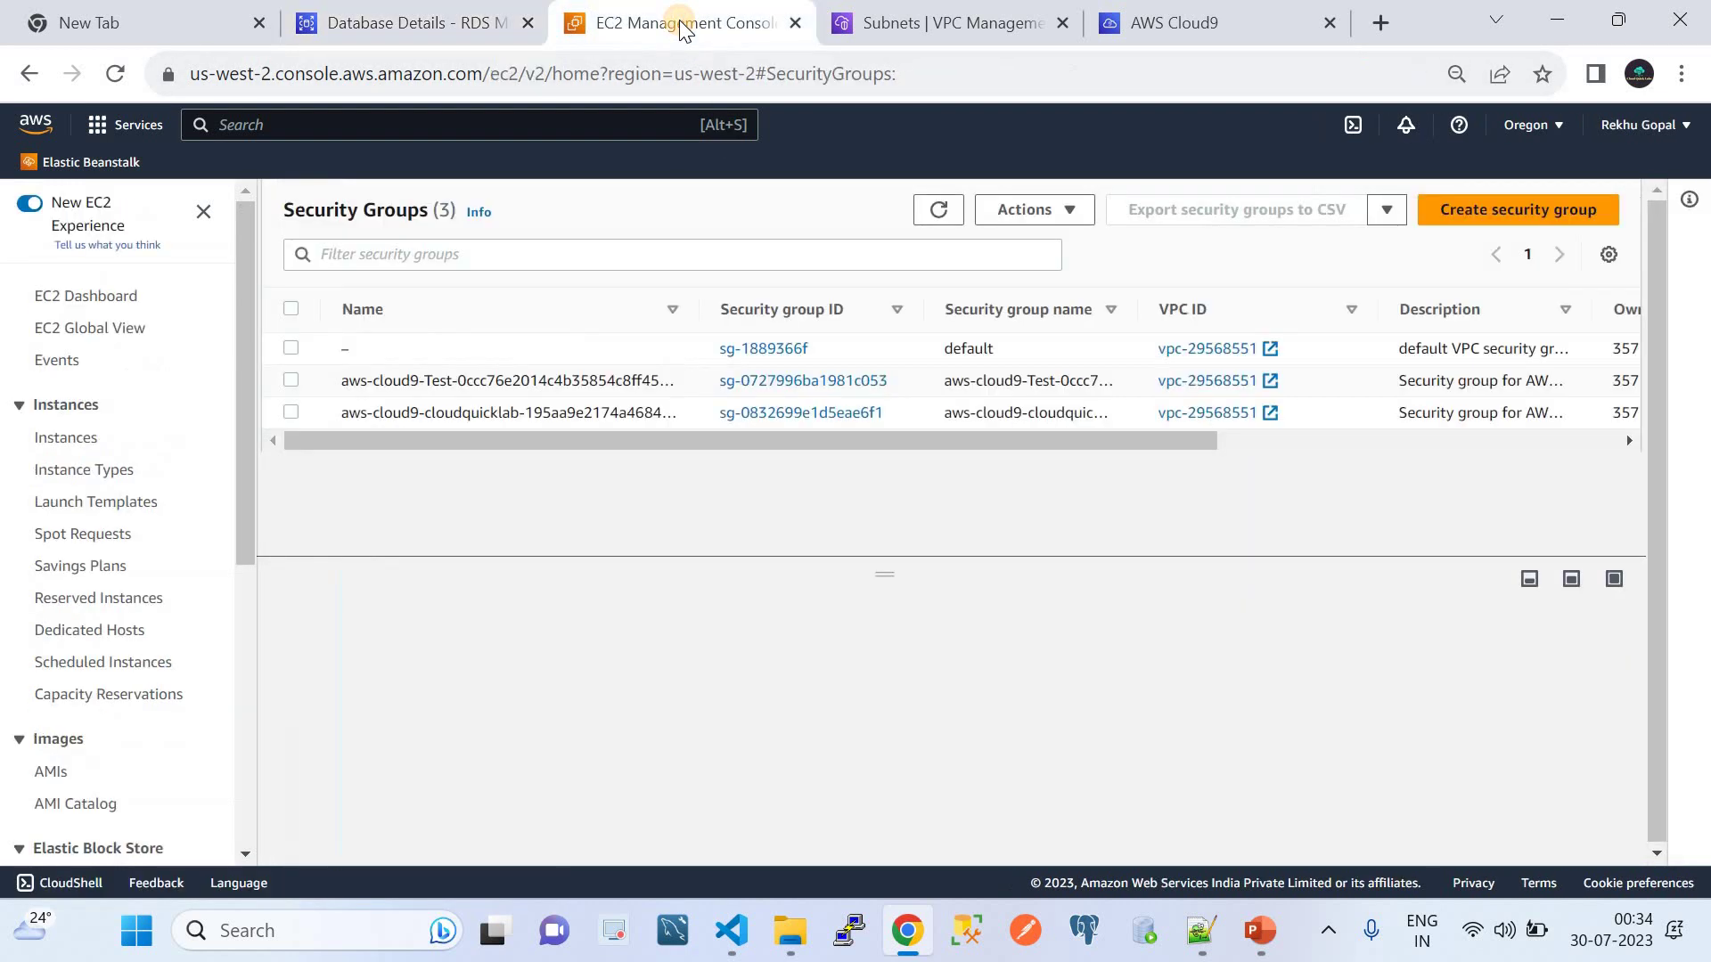
Review the sources of the default security group's inbound rules in the rule editor, and leave without saving
left_click(292, 347)
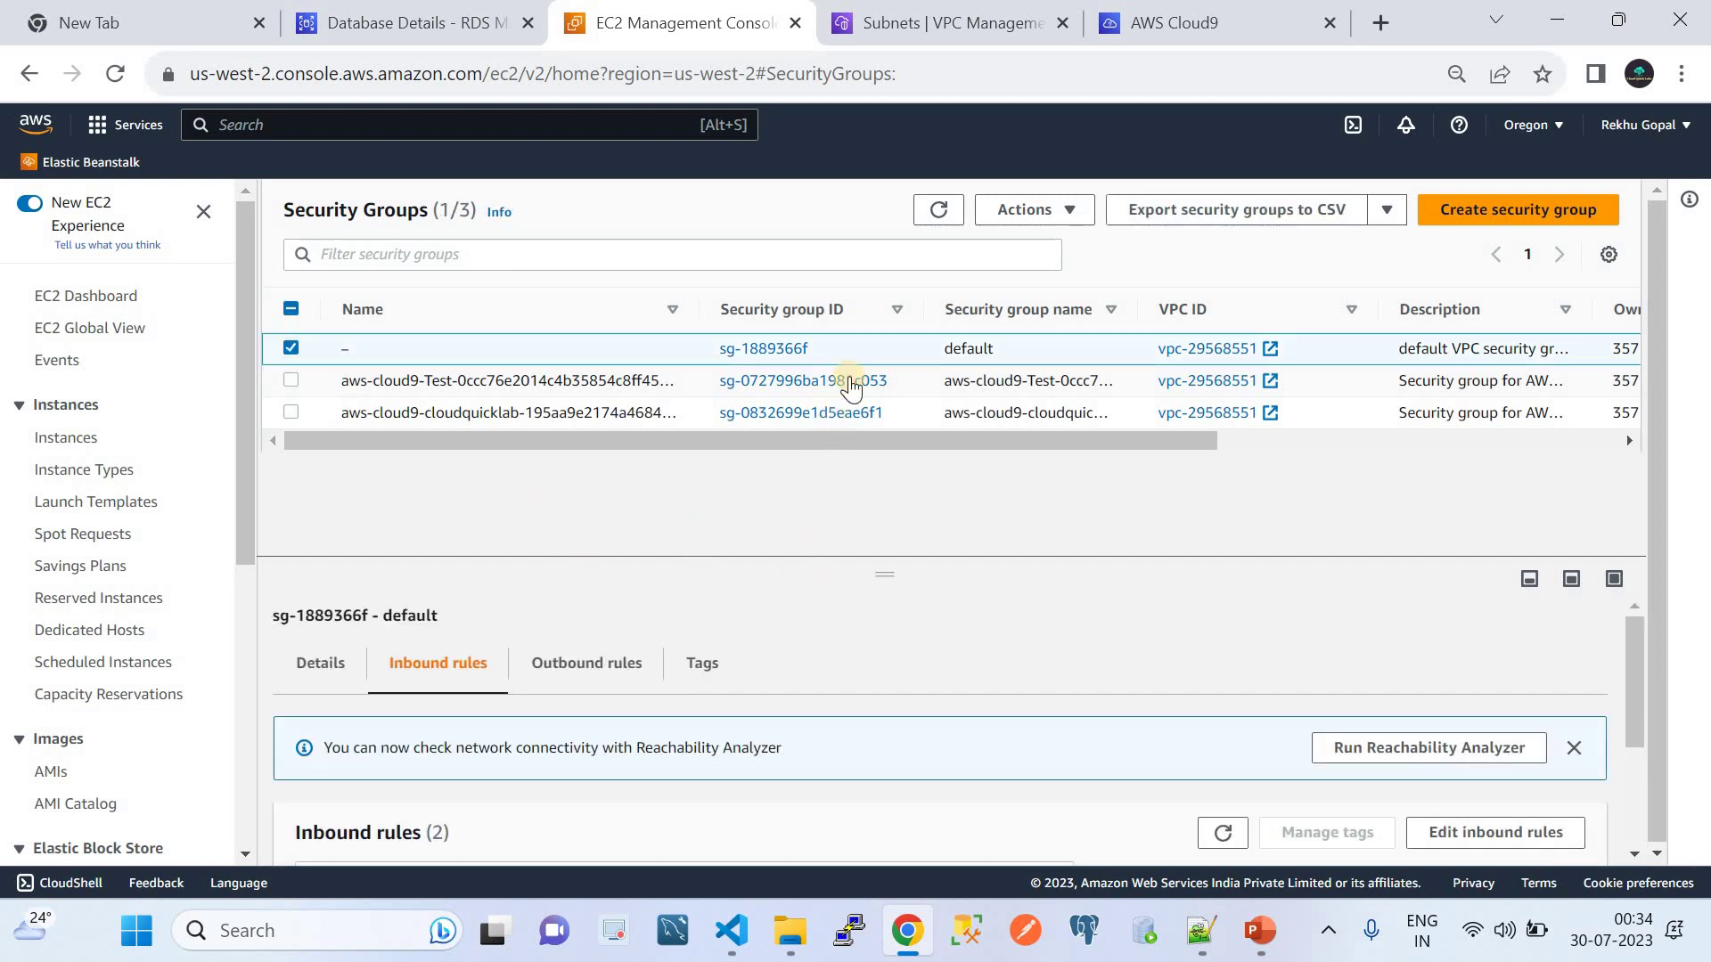
scroll(879, 704, "down", 2)
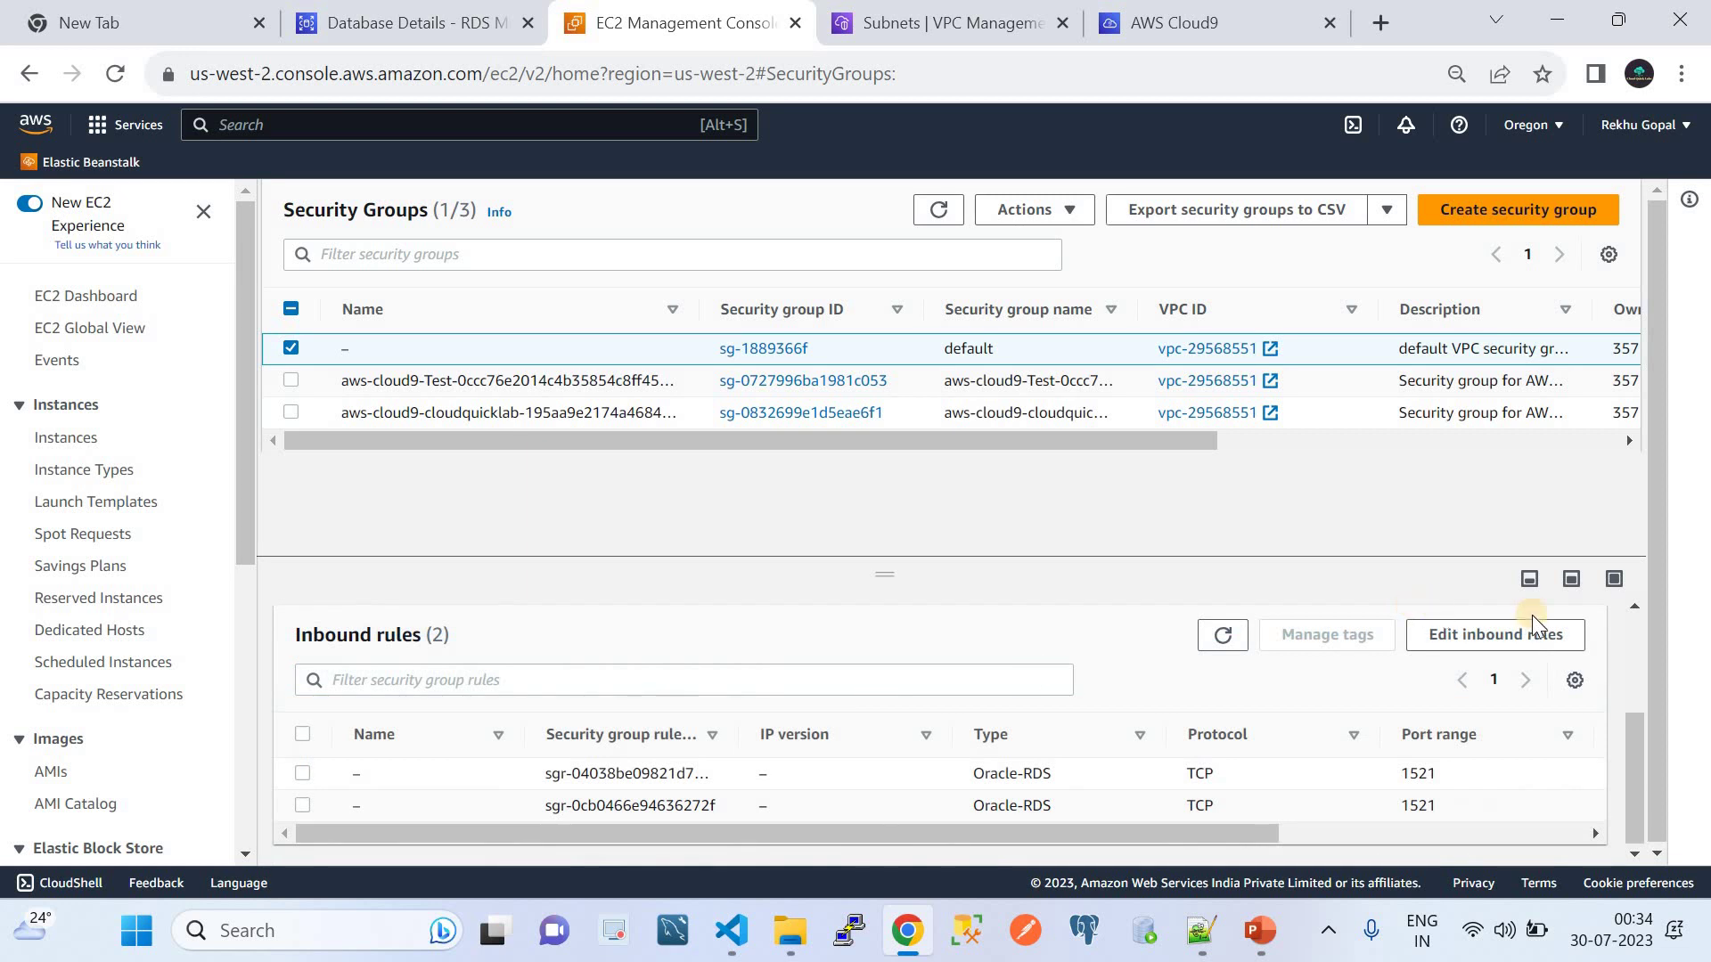
left_click(1521, 636)
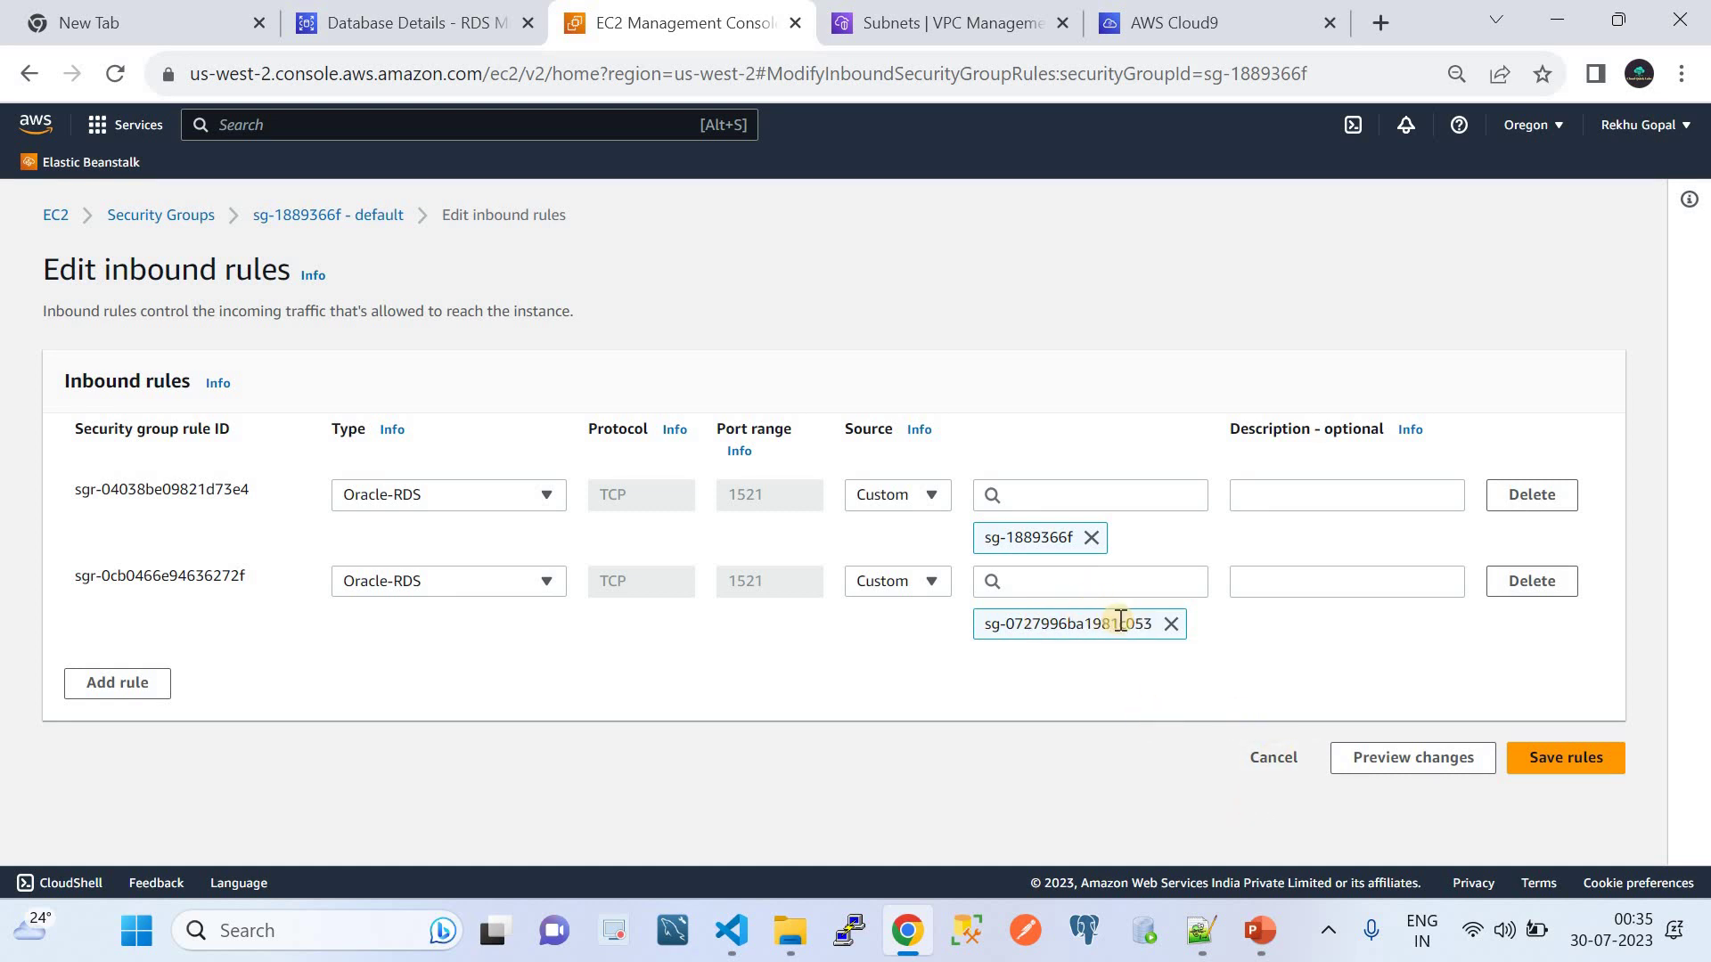
left_click(1274, 757)
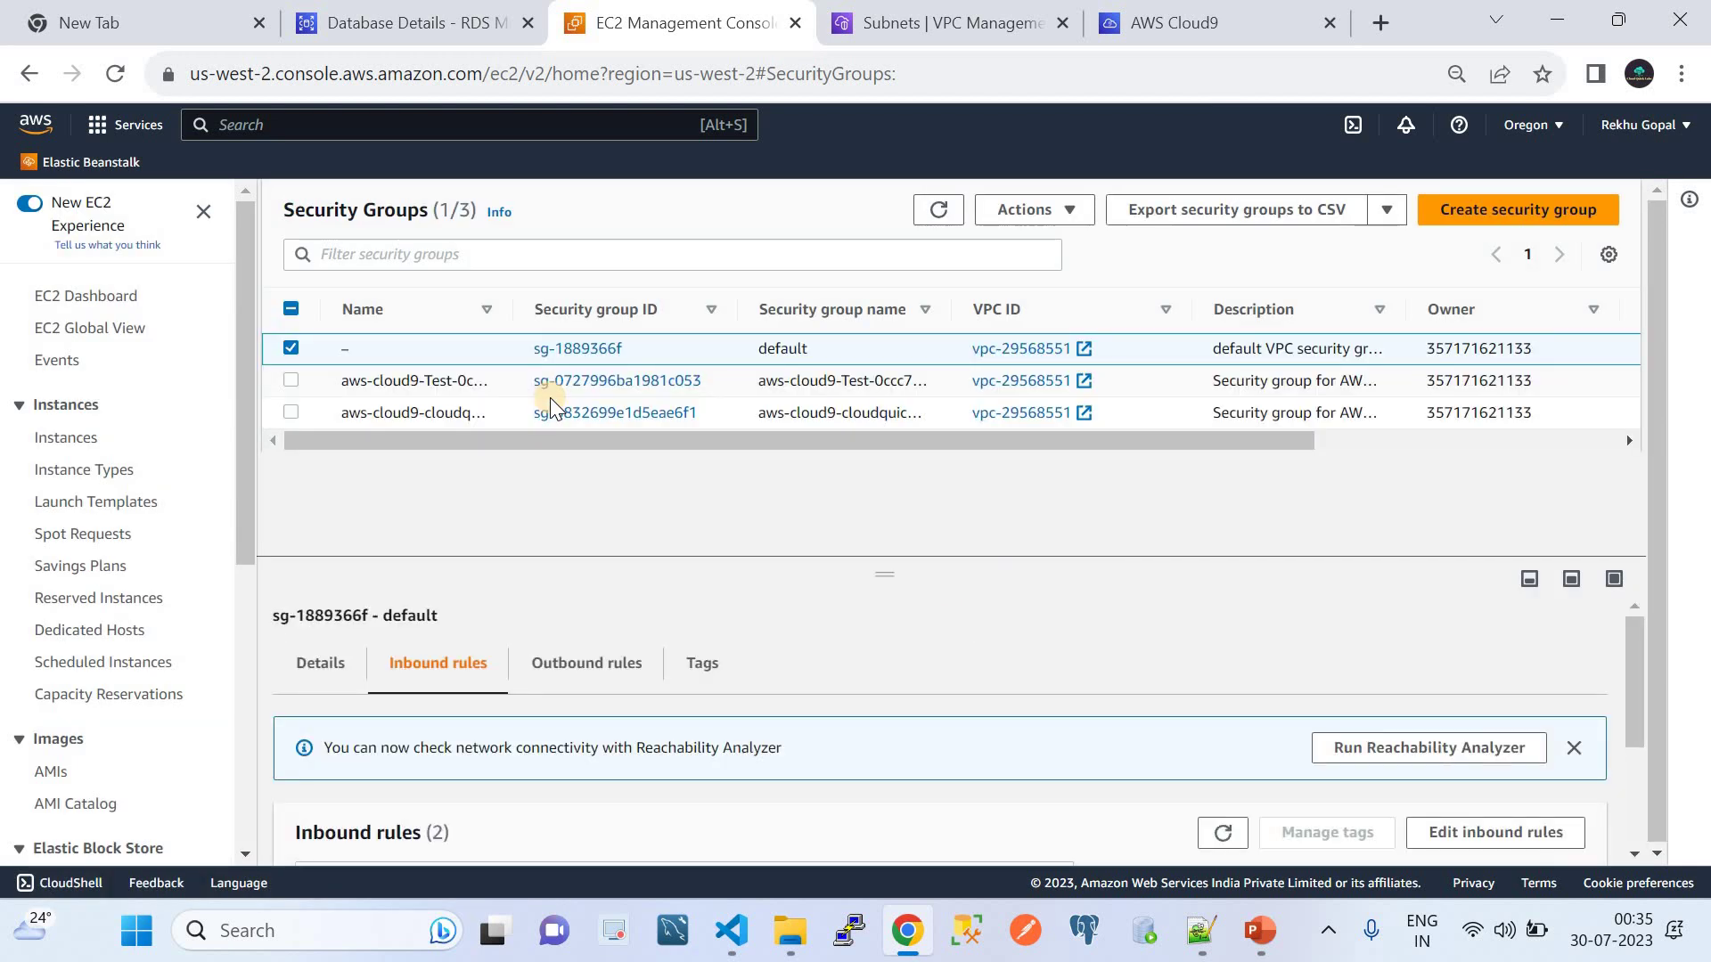
Select only the aws-cloud9-cloudquicklab security group and copy its ID, sg-0832699e1d5eae6f1
left_click(293, 413)
left_click(291, 348)
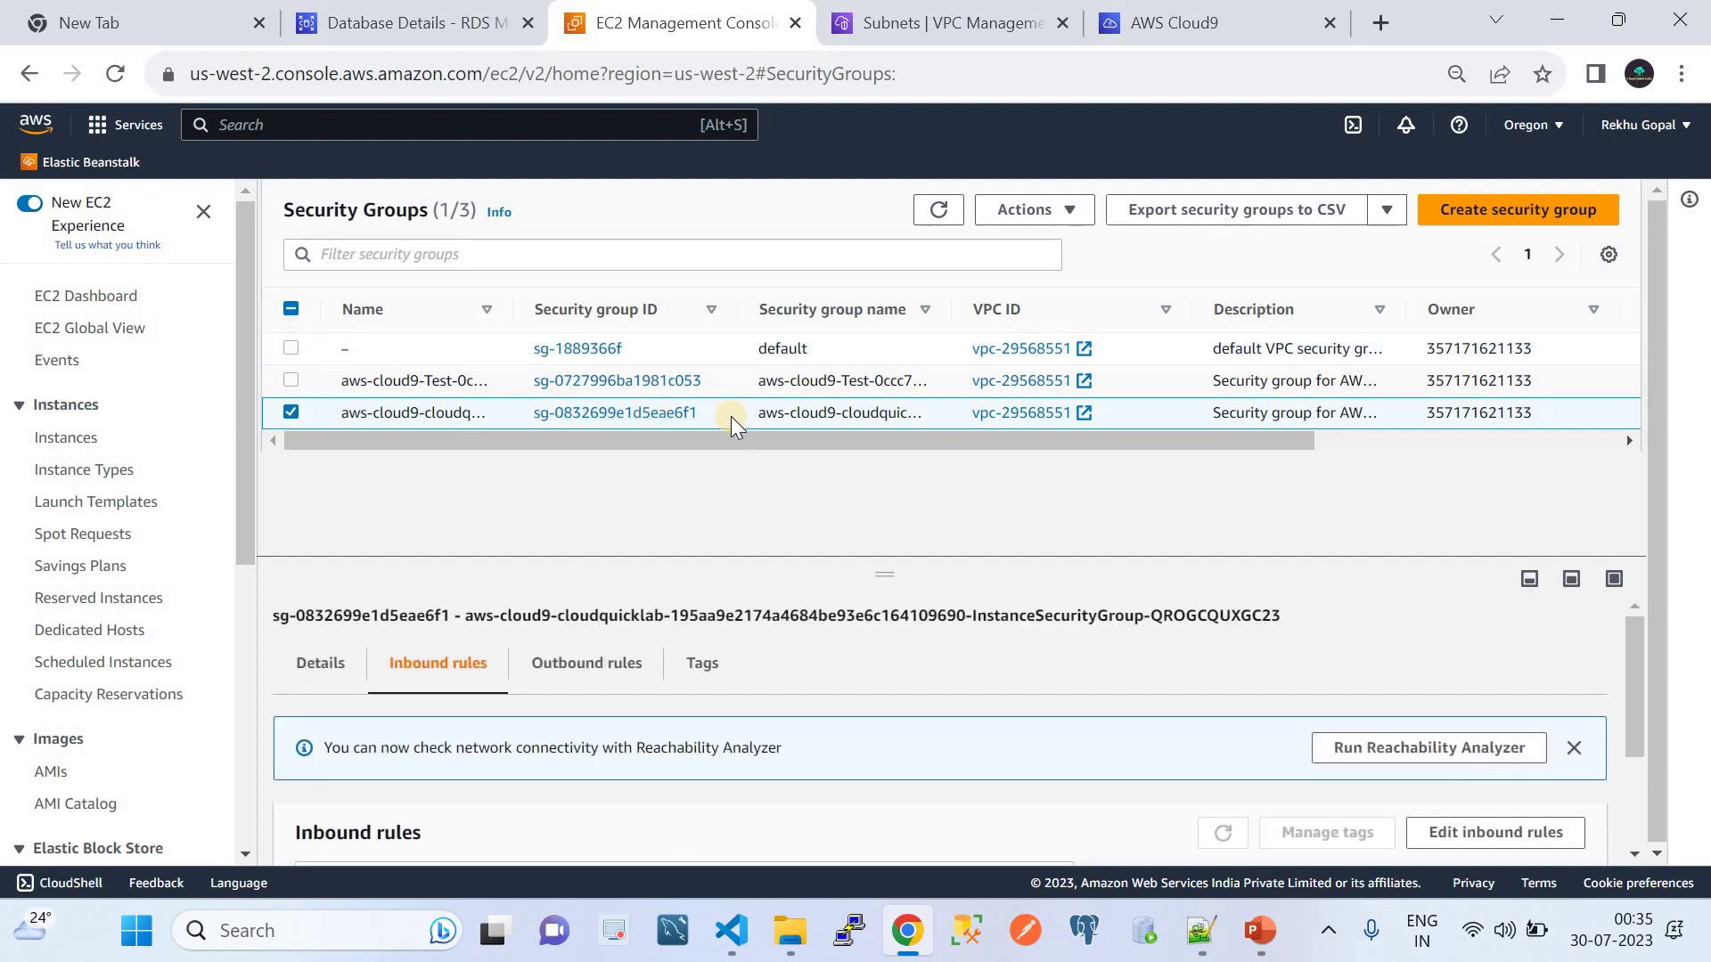
left_click_drag(708, 413, 532, 413)
key("ctrl+c")
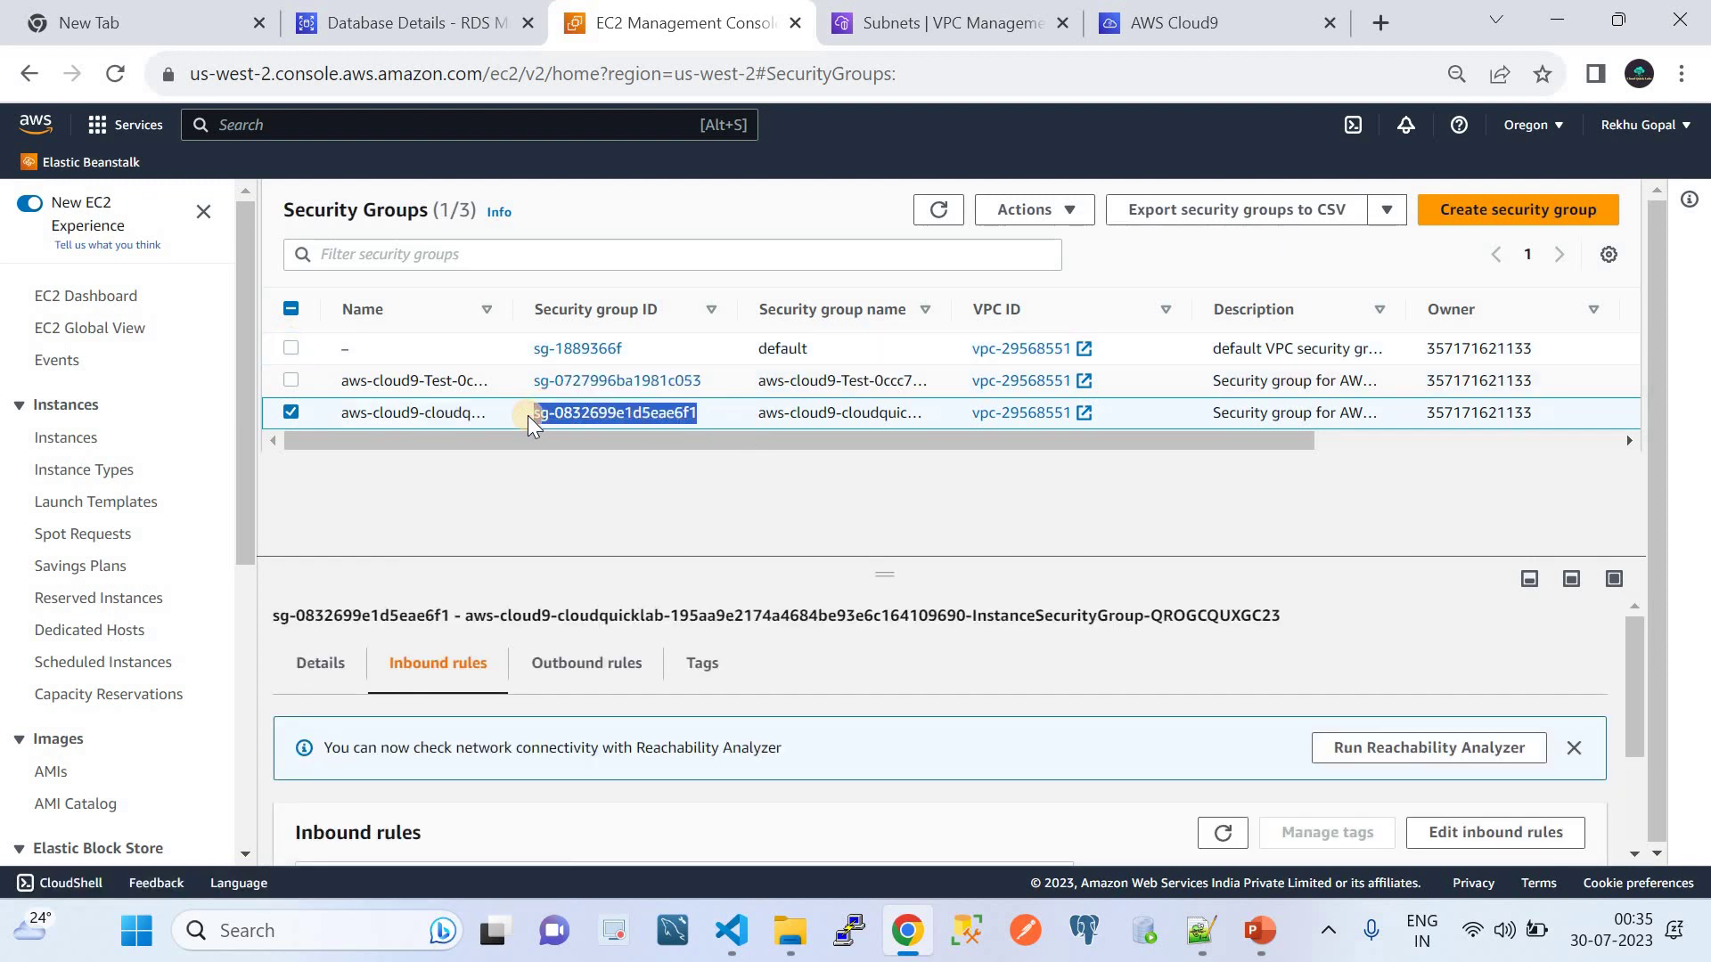
Replace the source of the default security group's second Oracle-RDS inbound rule with sg-0832699e1d5eae6f1 and save the rules
left_click(574, 347)
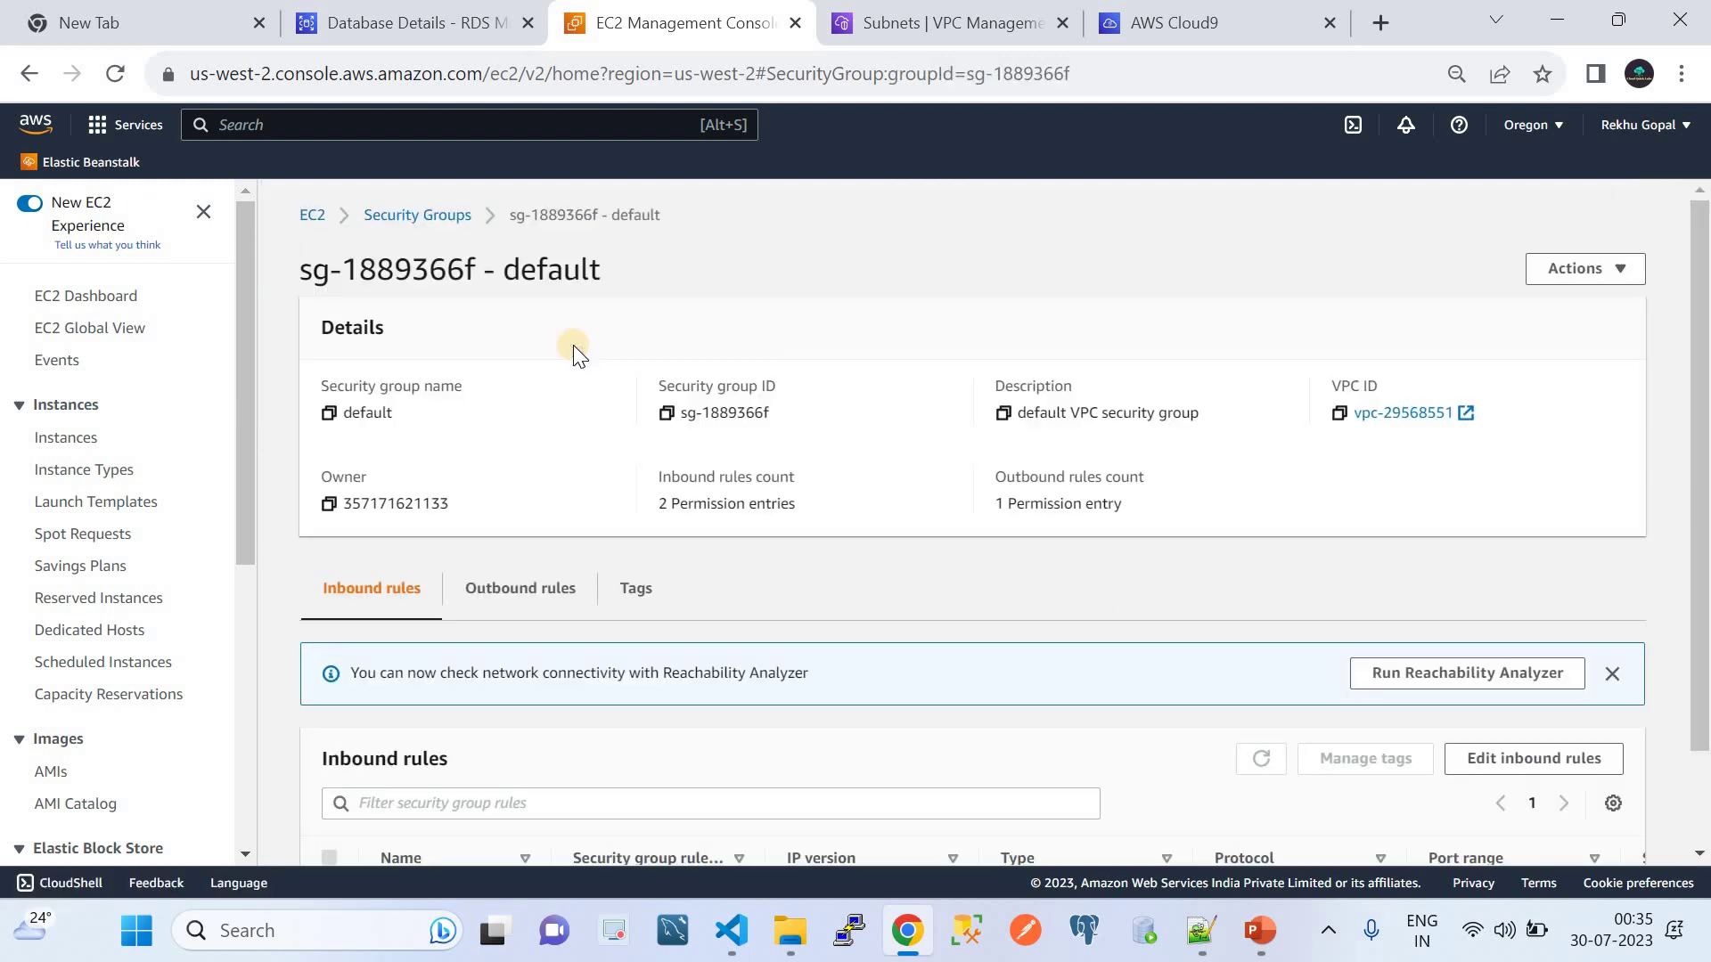
scroll(581, 504, "down", 2)
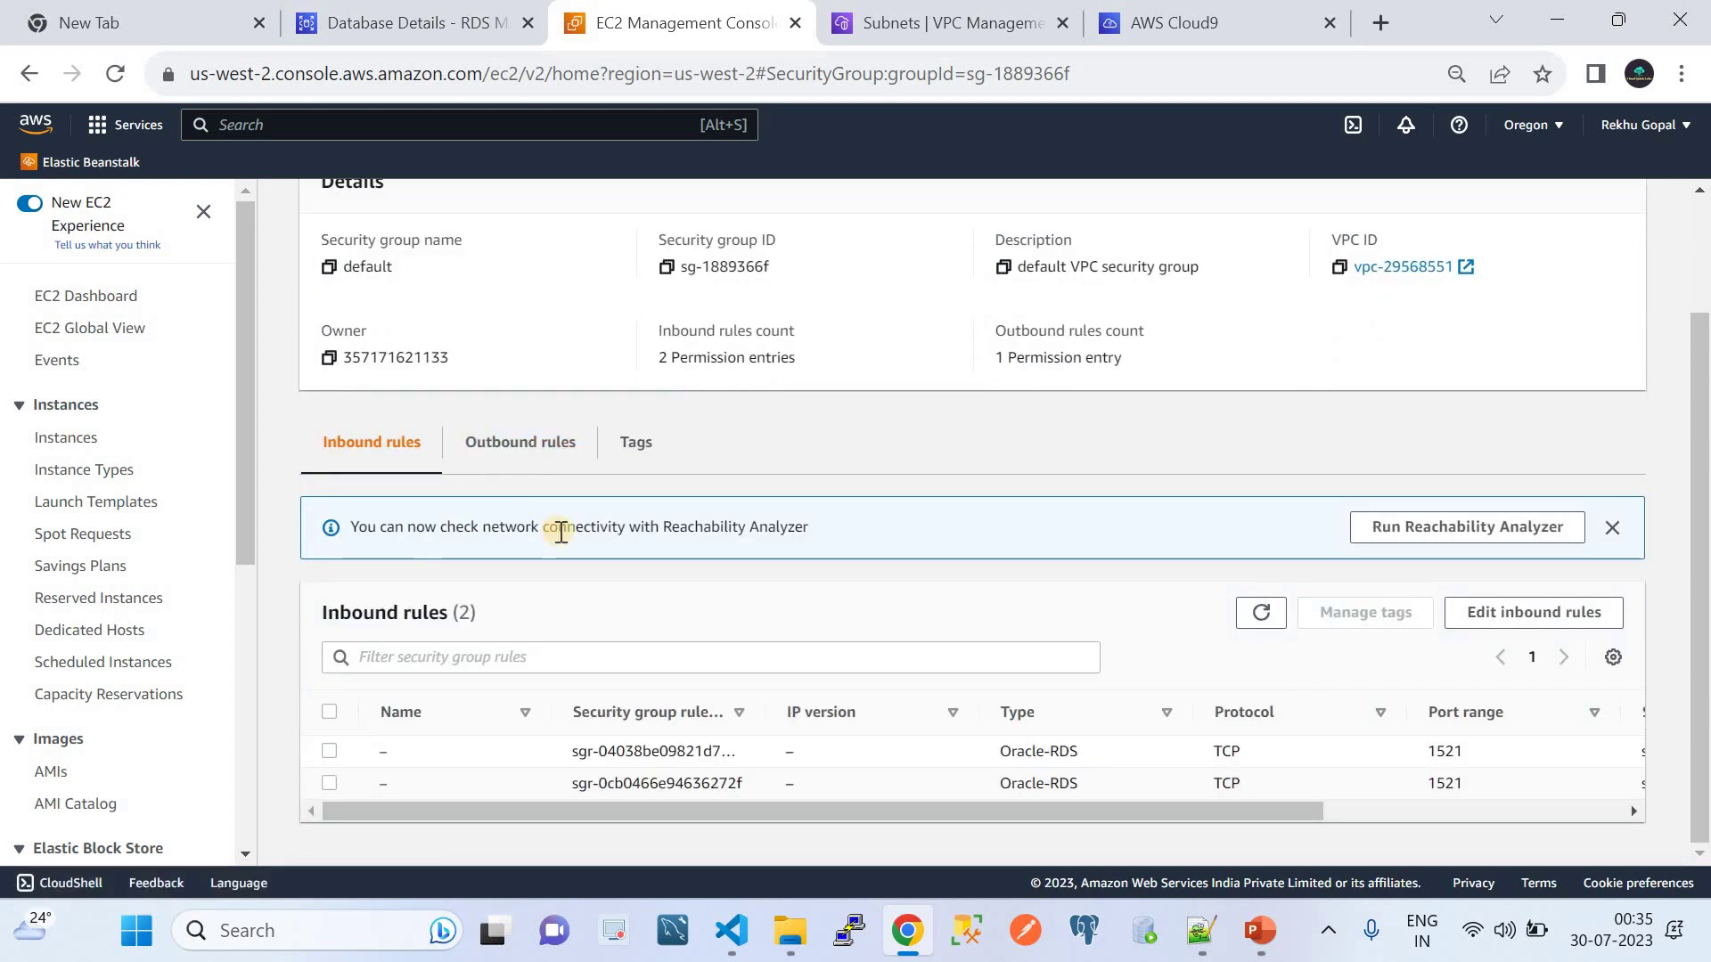
left_click(1540, 615)
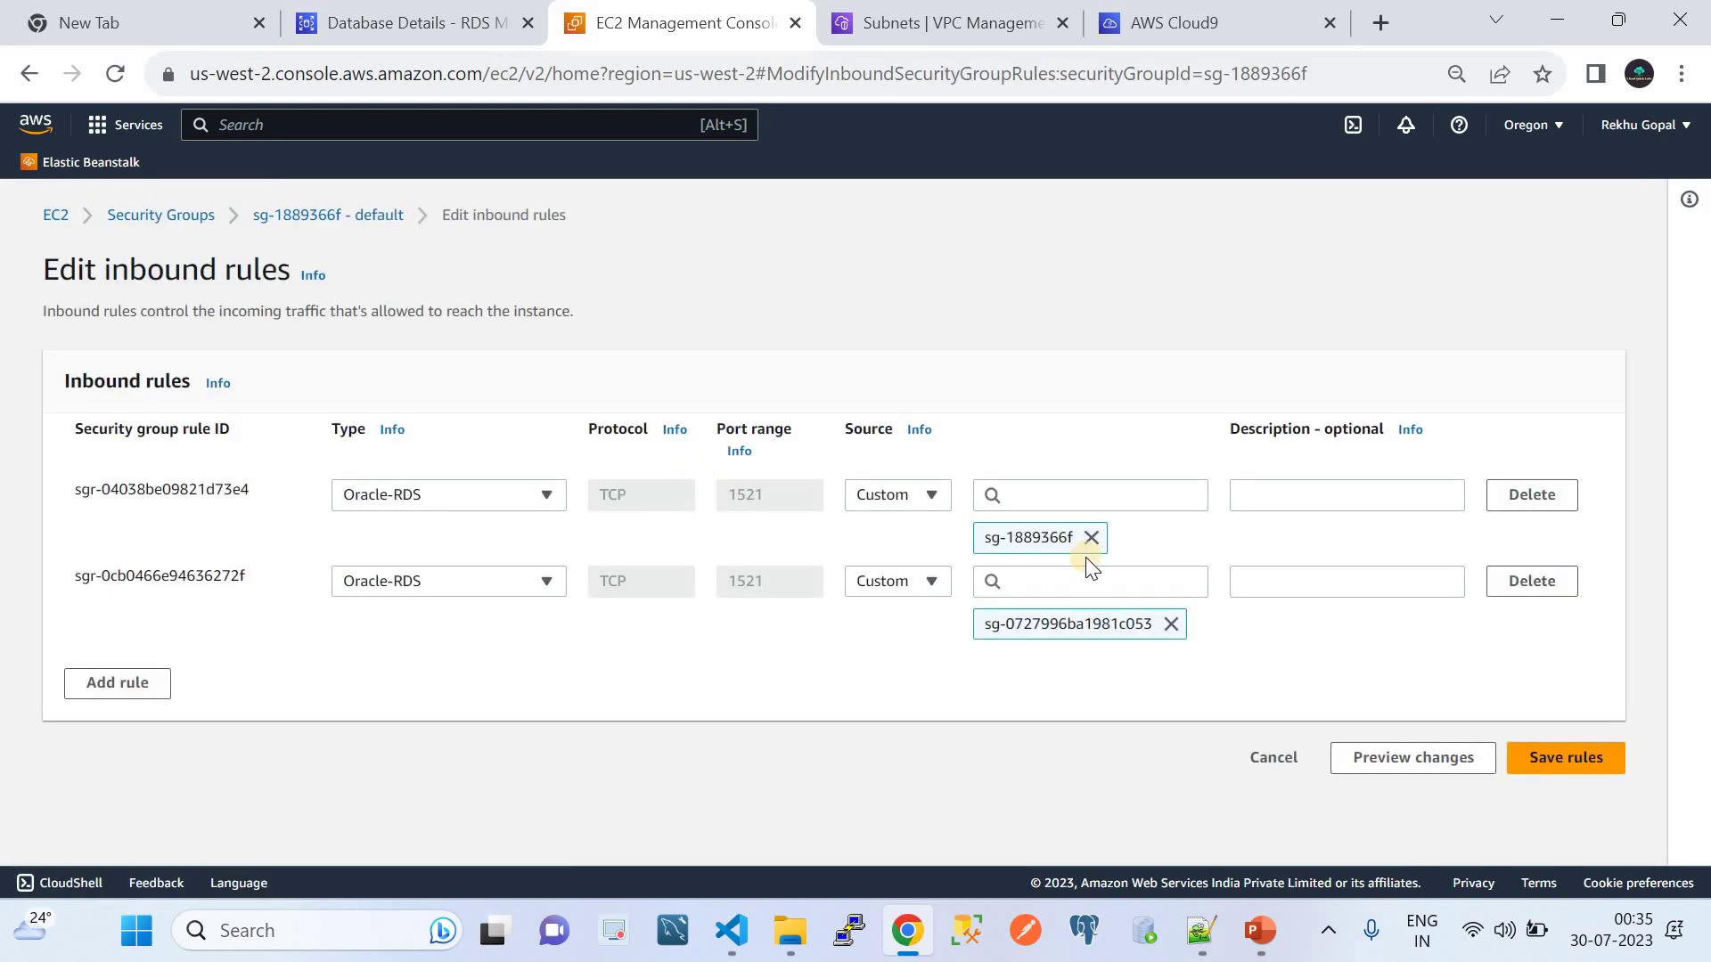
left_click(1171, 624)
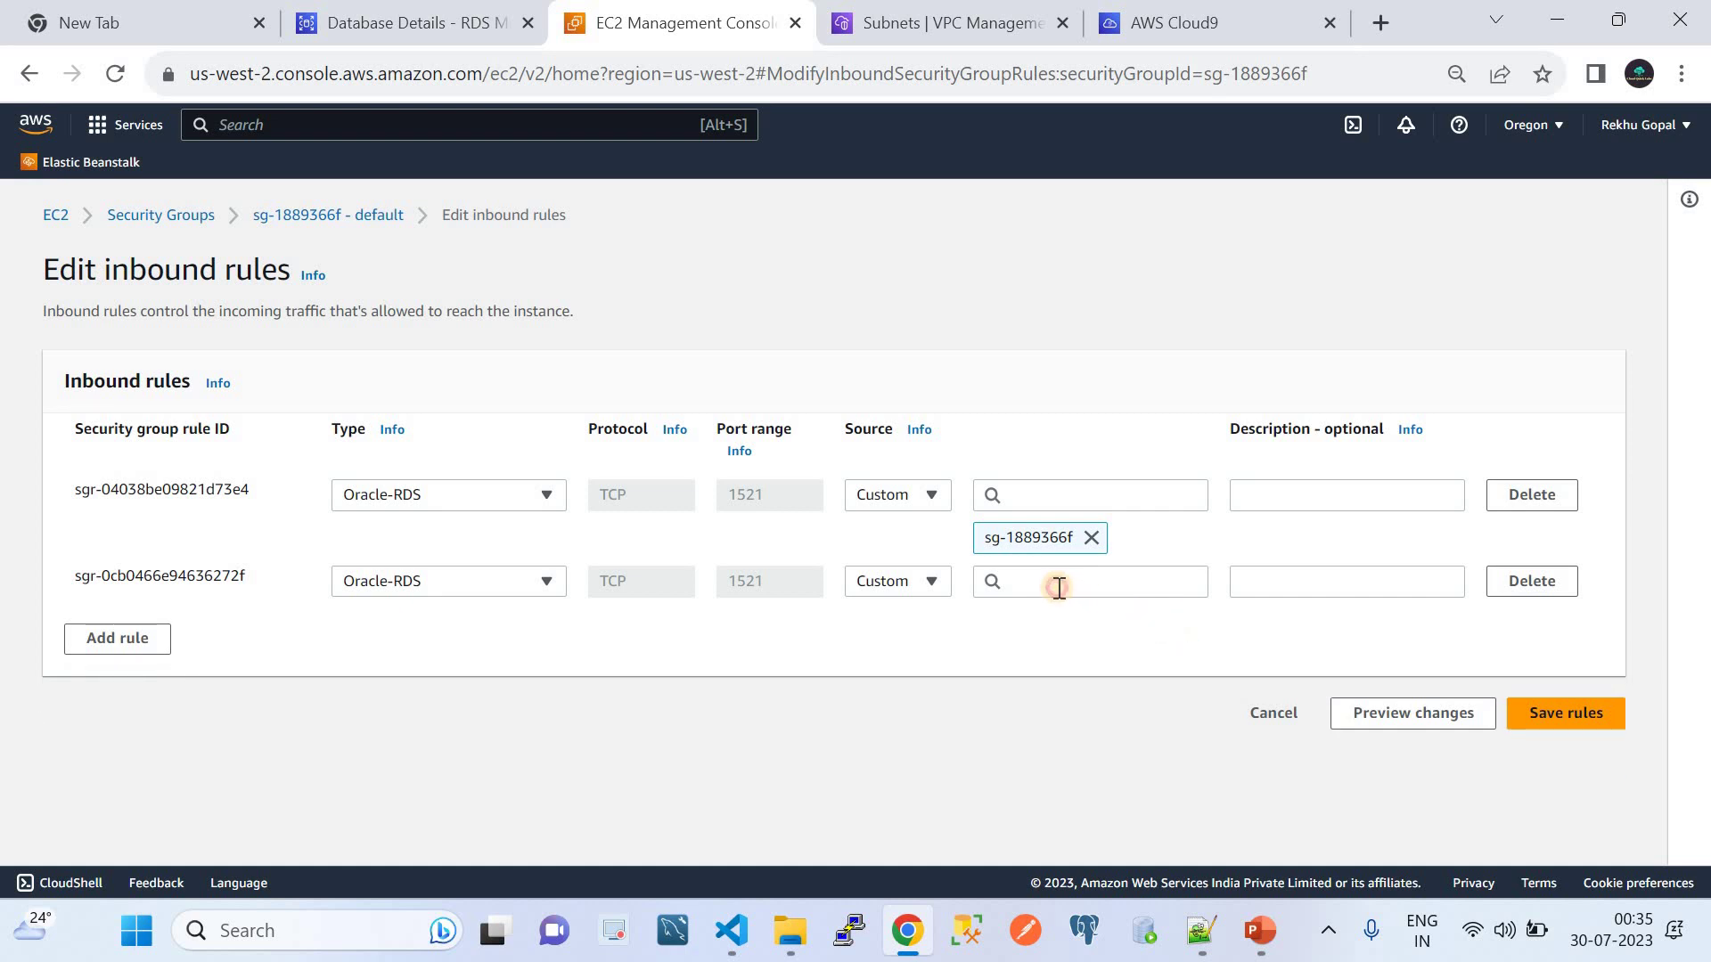
left_click(1059, 587)
key("ctrl+v")
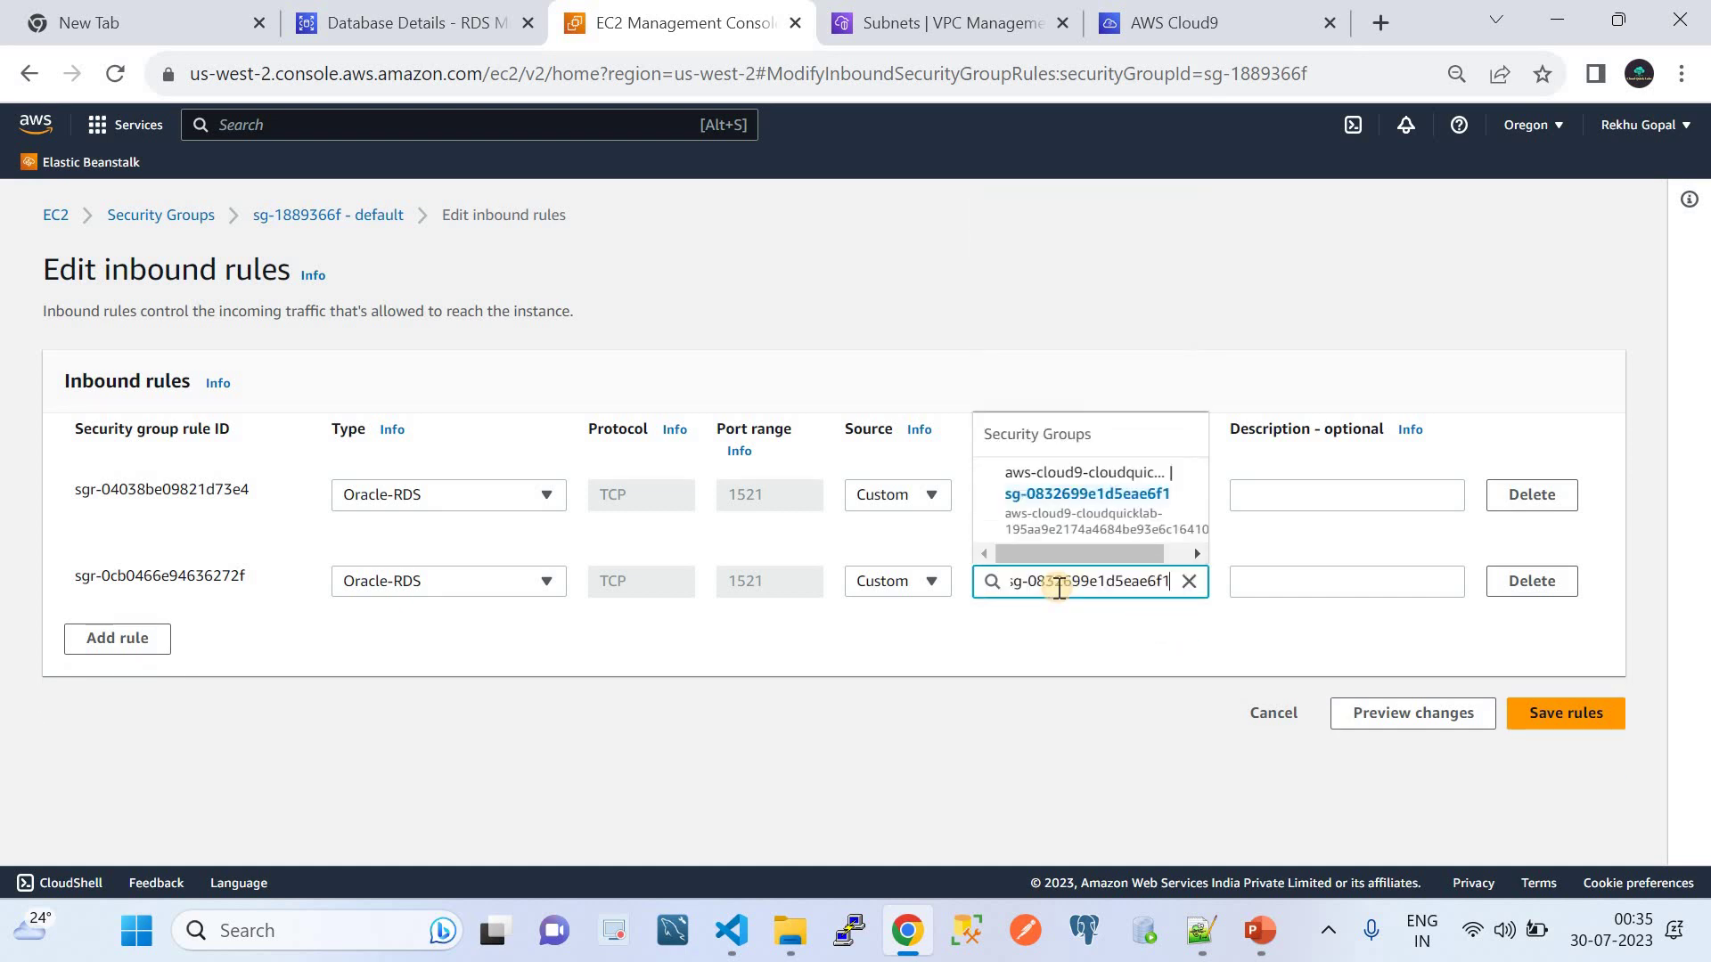
left_click(1099, 498)
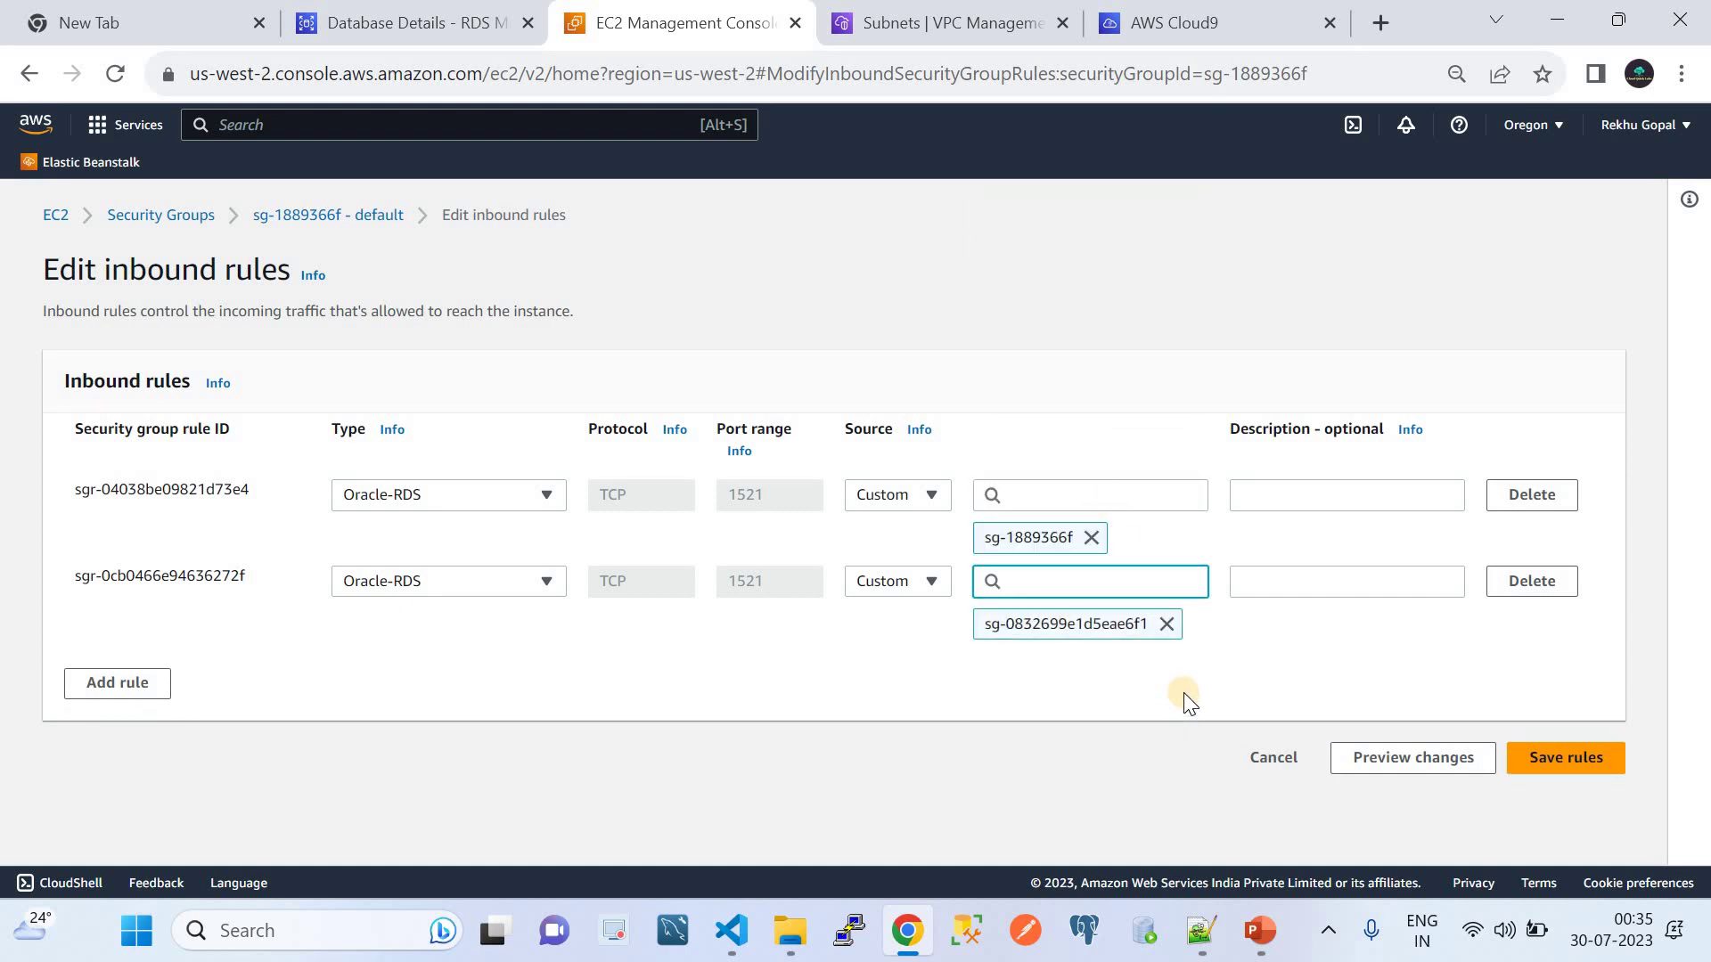
left_click(1559, 757)
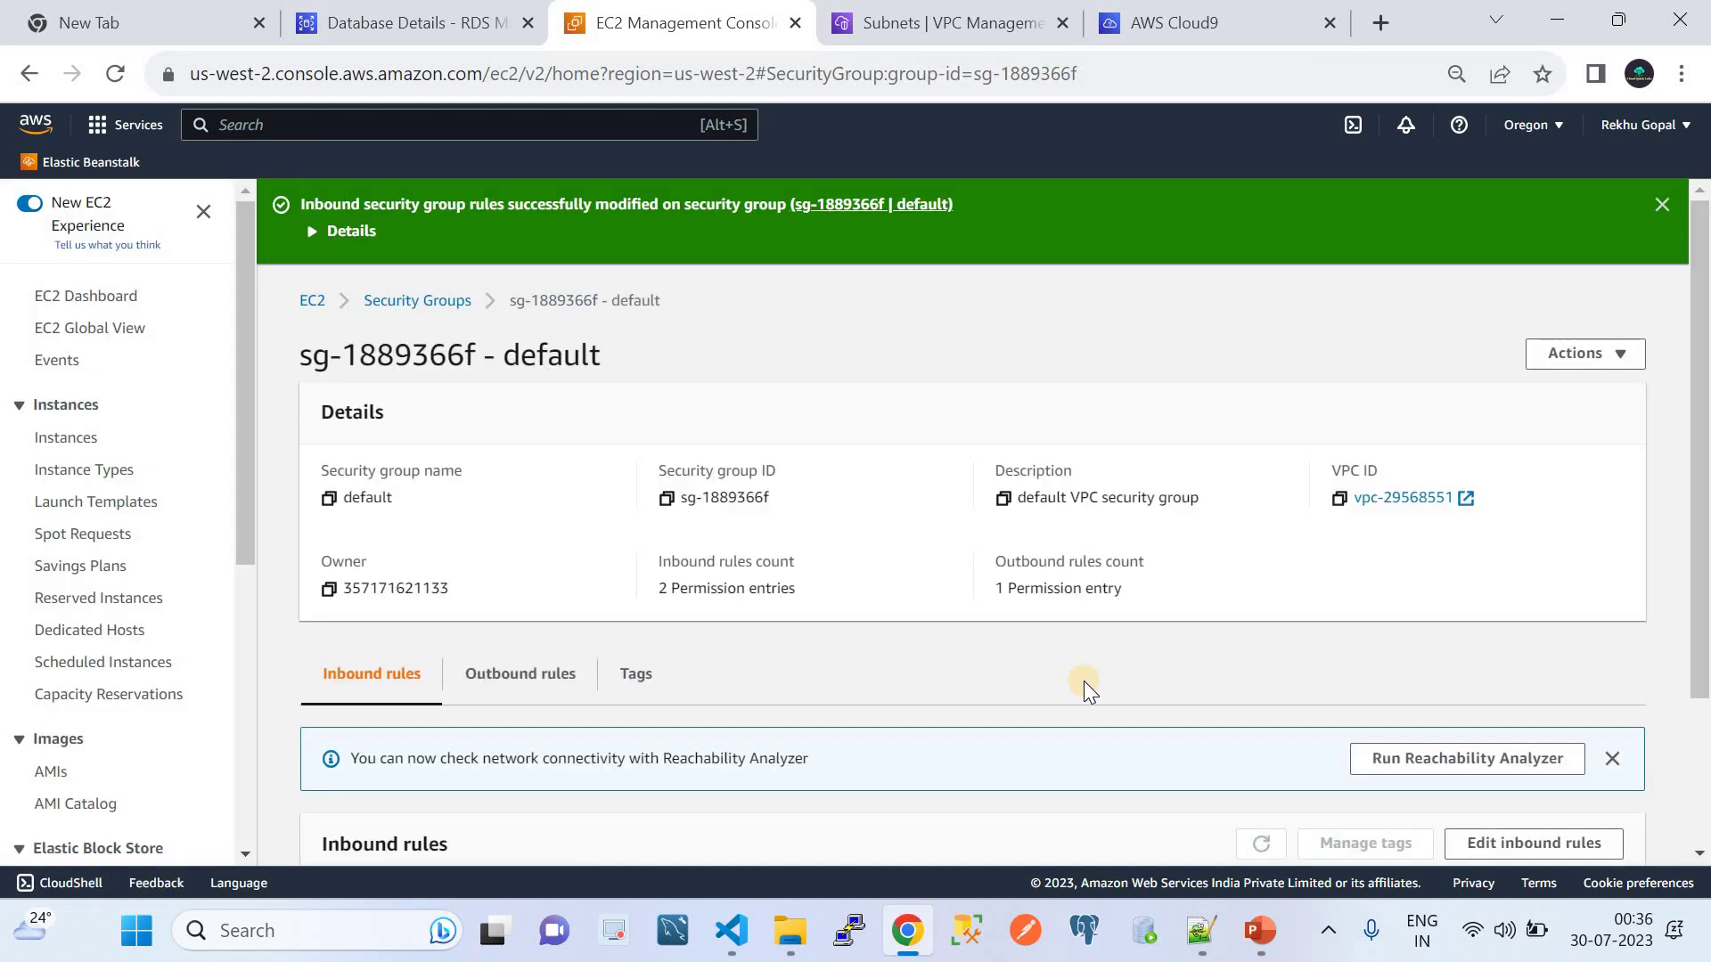
Return to the security groups list, select only the aws-cloud9-cloudquicklab group, and widen the Name column
left_click(417, 303)
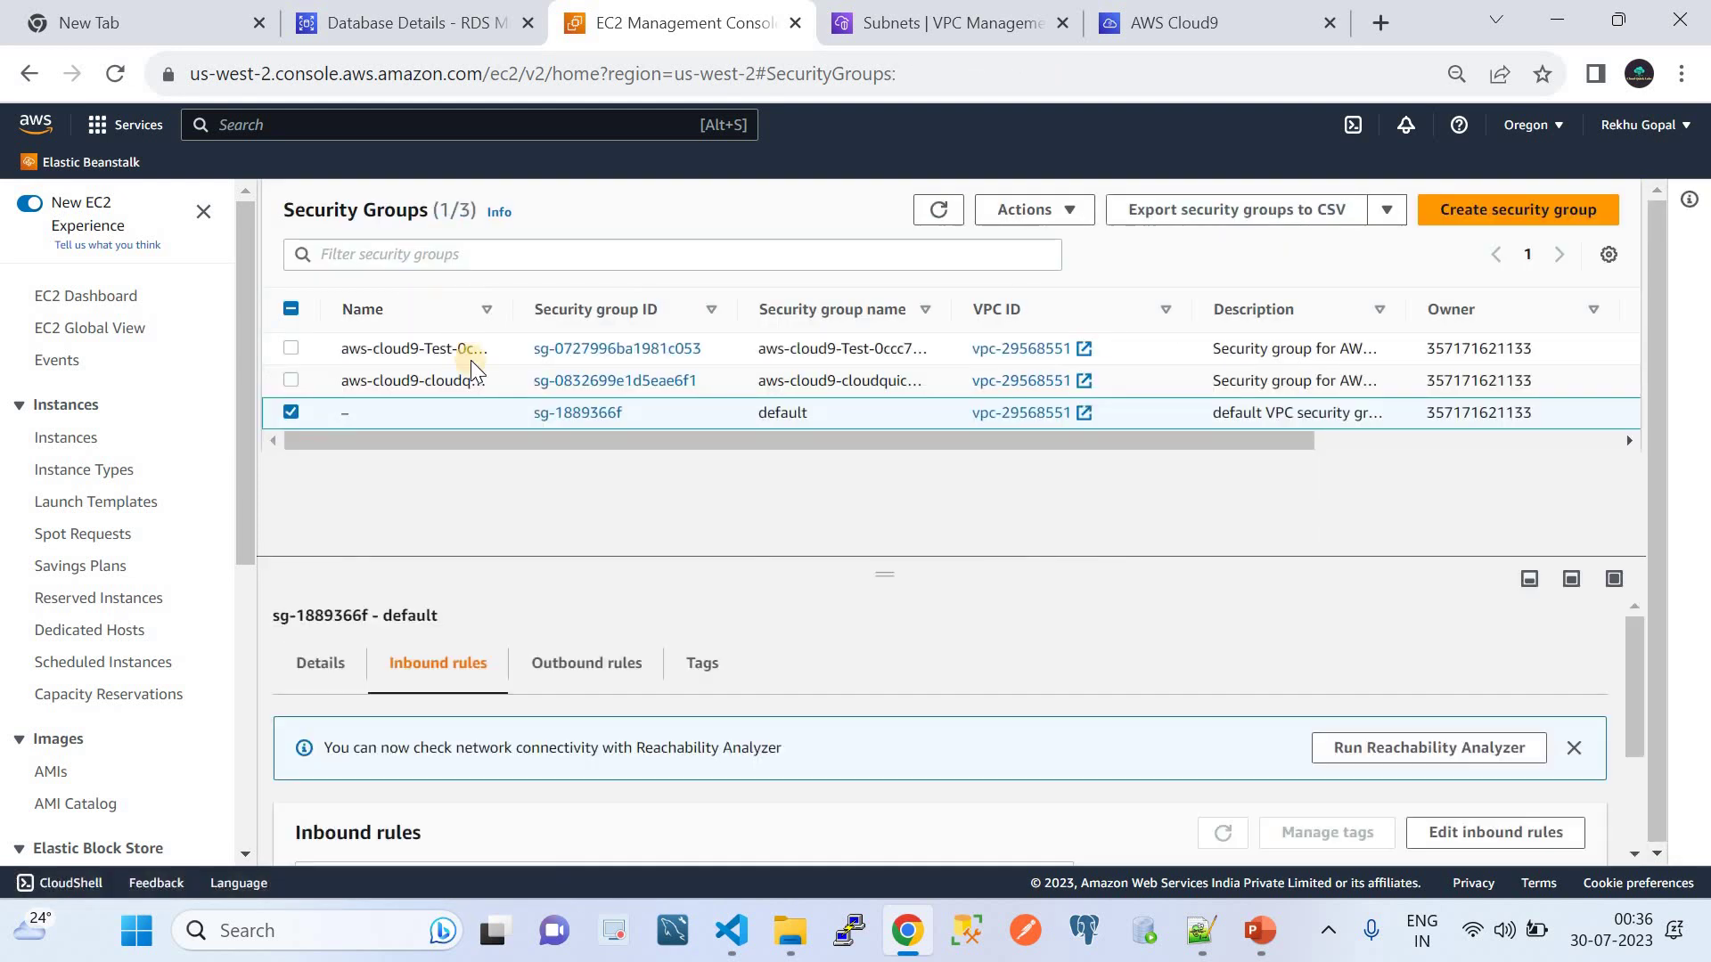
left_click(290, 380)
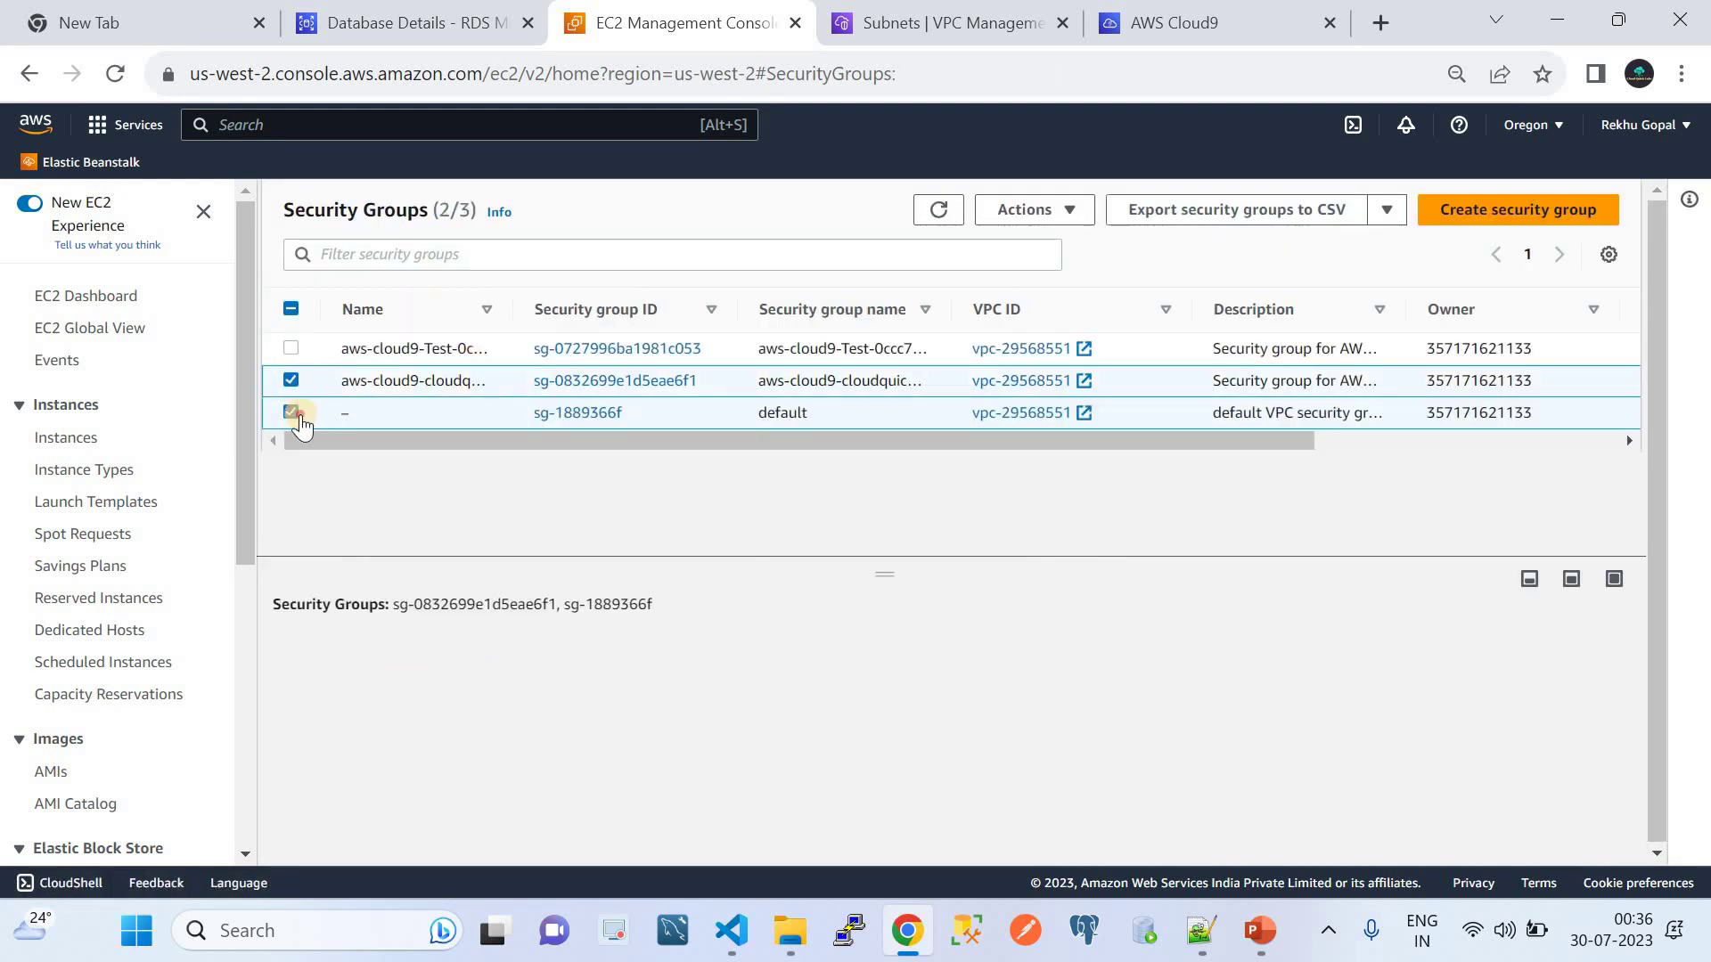
left_click(298, 417)
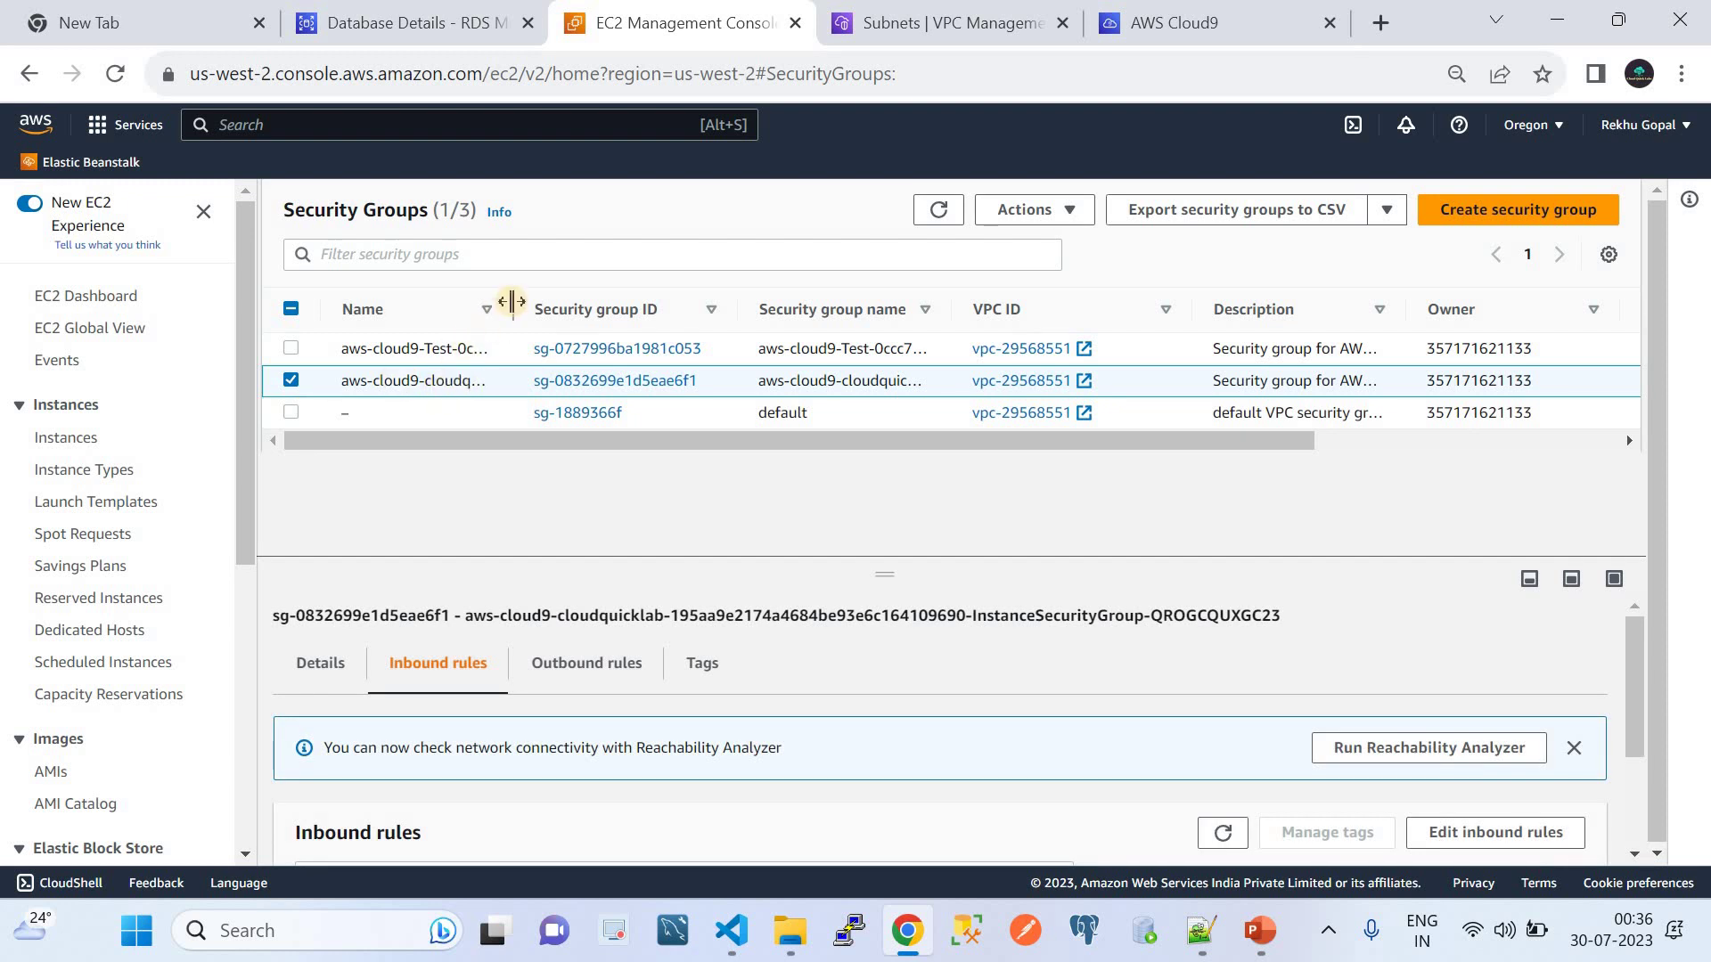
left_click_drag(512, 302, 638, 302)
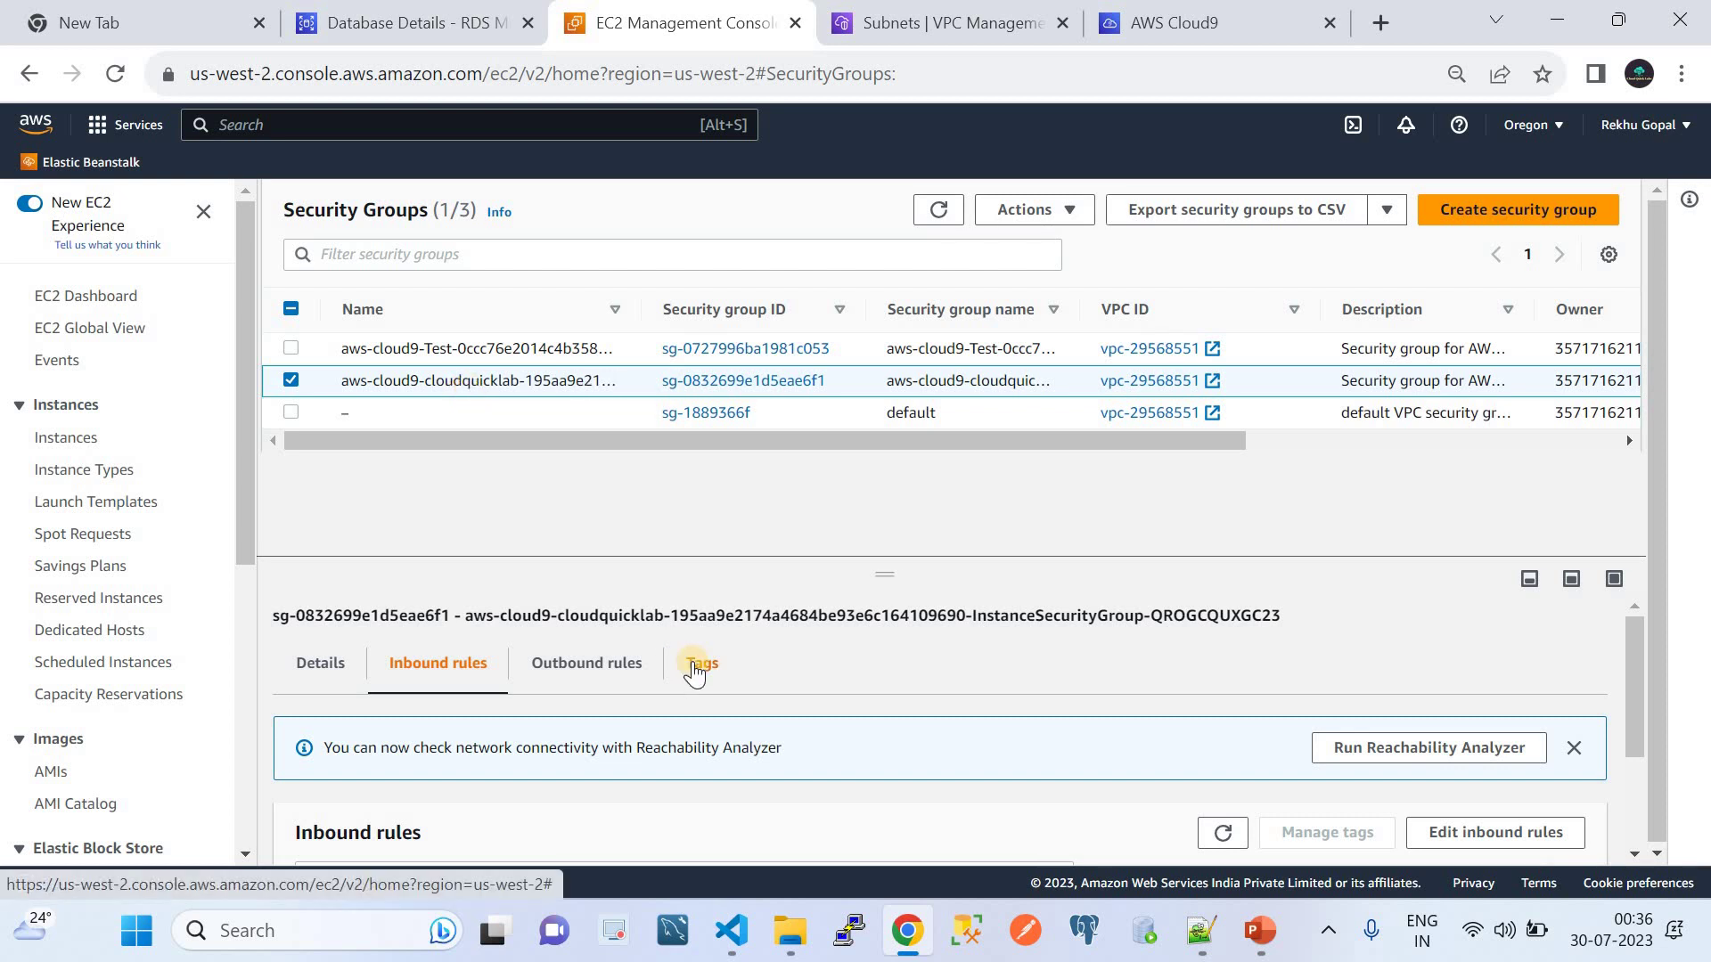
scroll(696, 673, "down", 3)
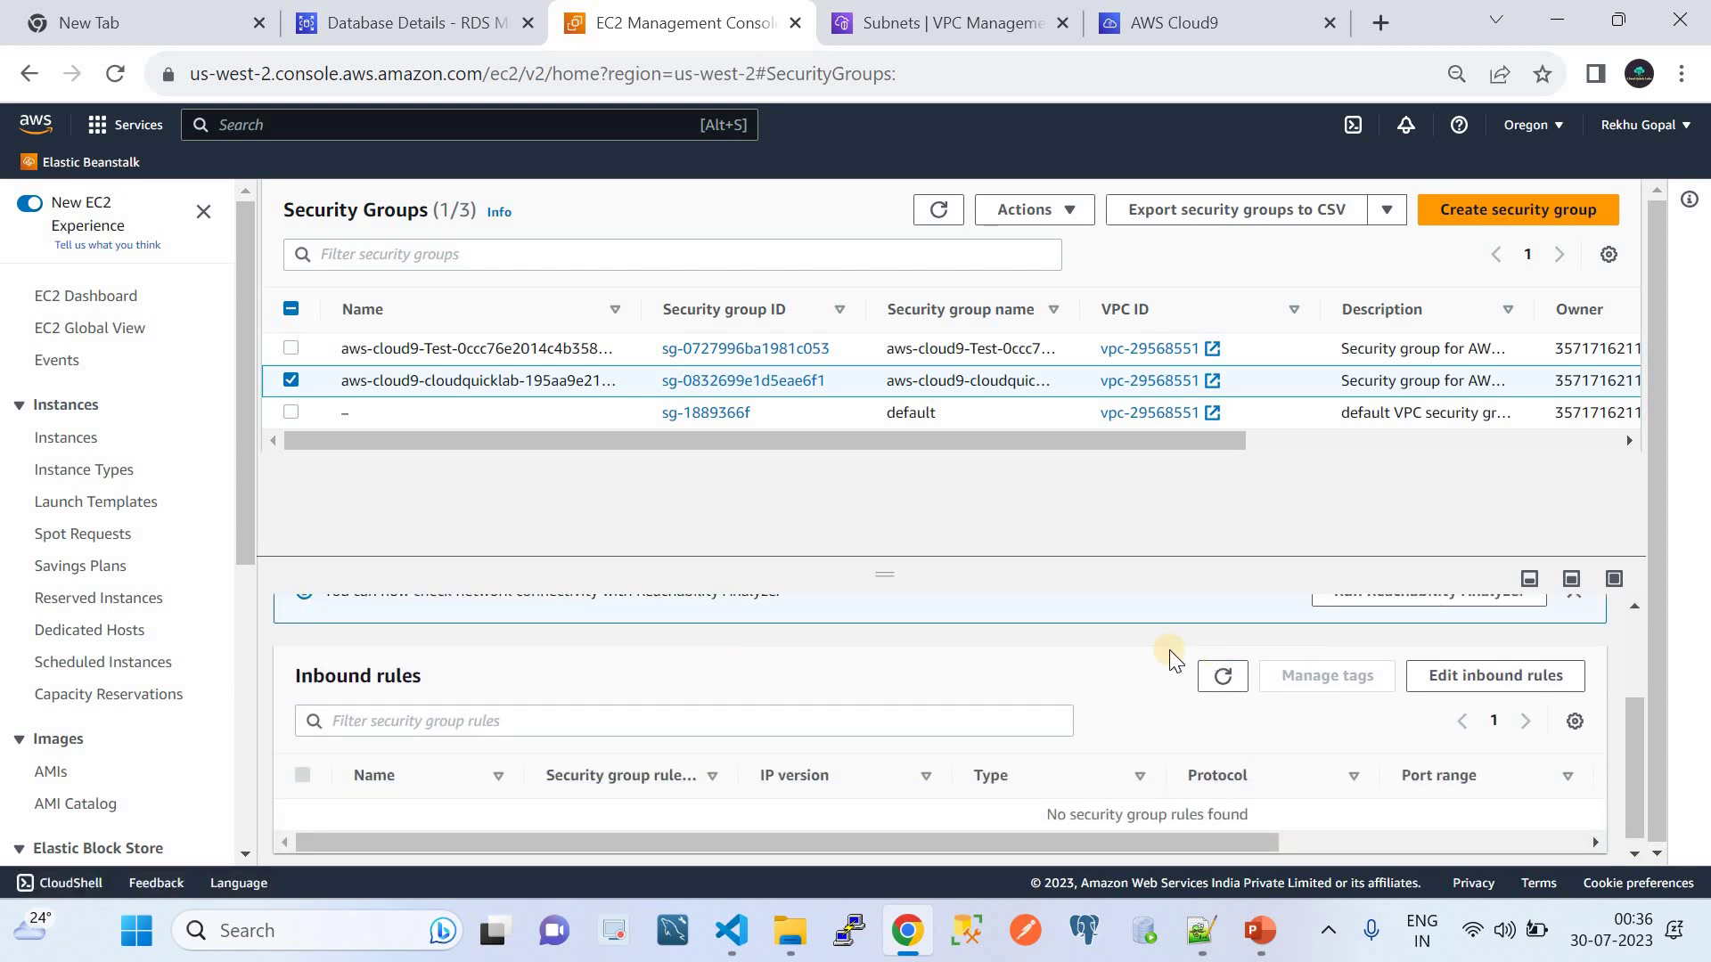
Add an inbound rule of type All TCP with source Anywhere (0.0.0.0/0) to the aws-cloud9-cloudquicklab security group and save the rules
left_click(1448, 675)
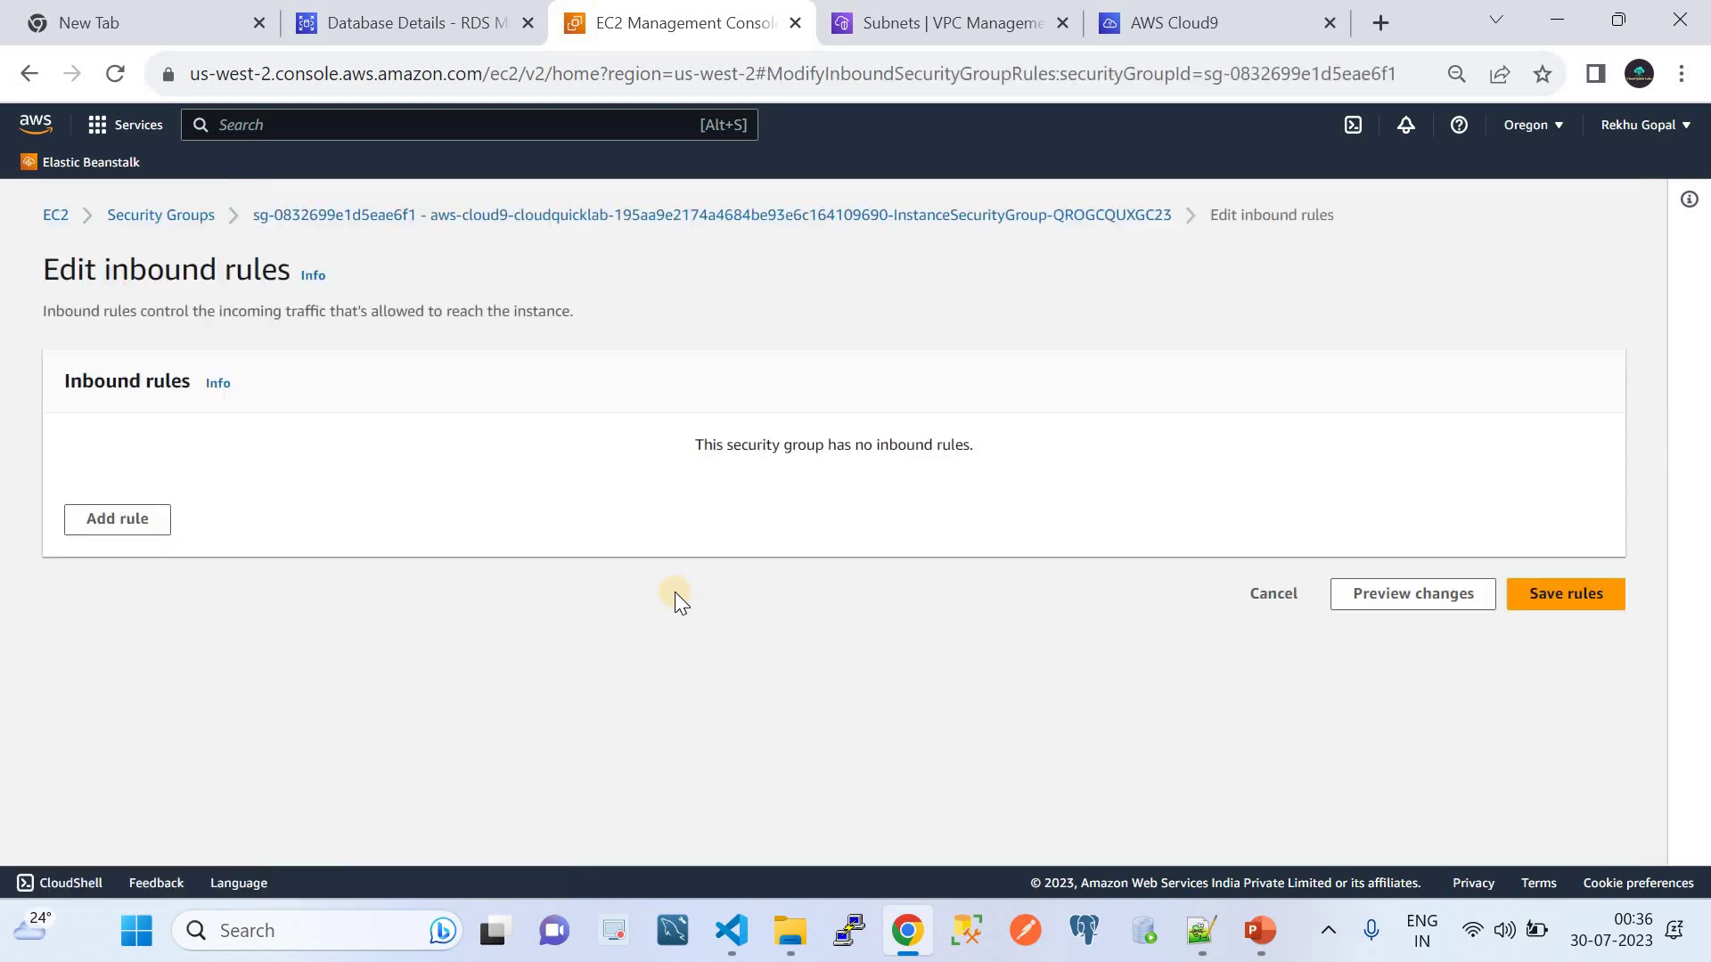
left_click(125, 521)
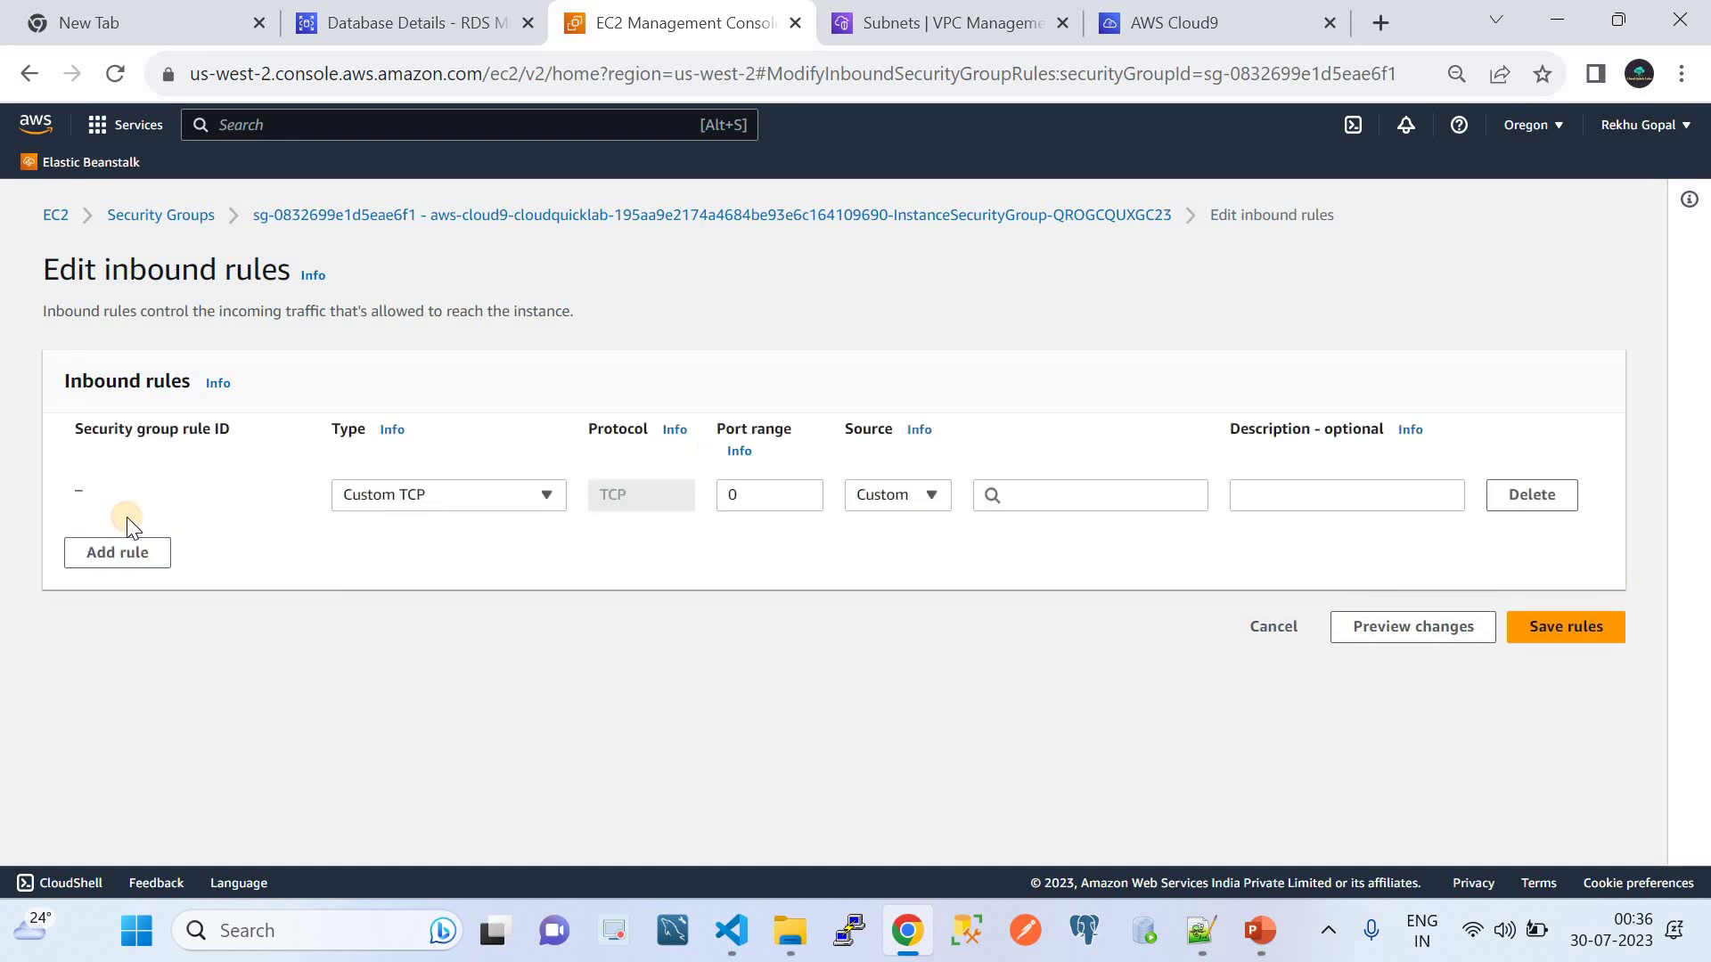
left_click(452, 491)
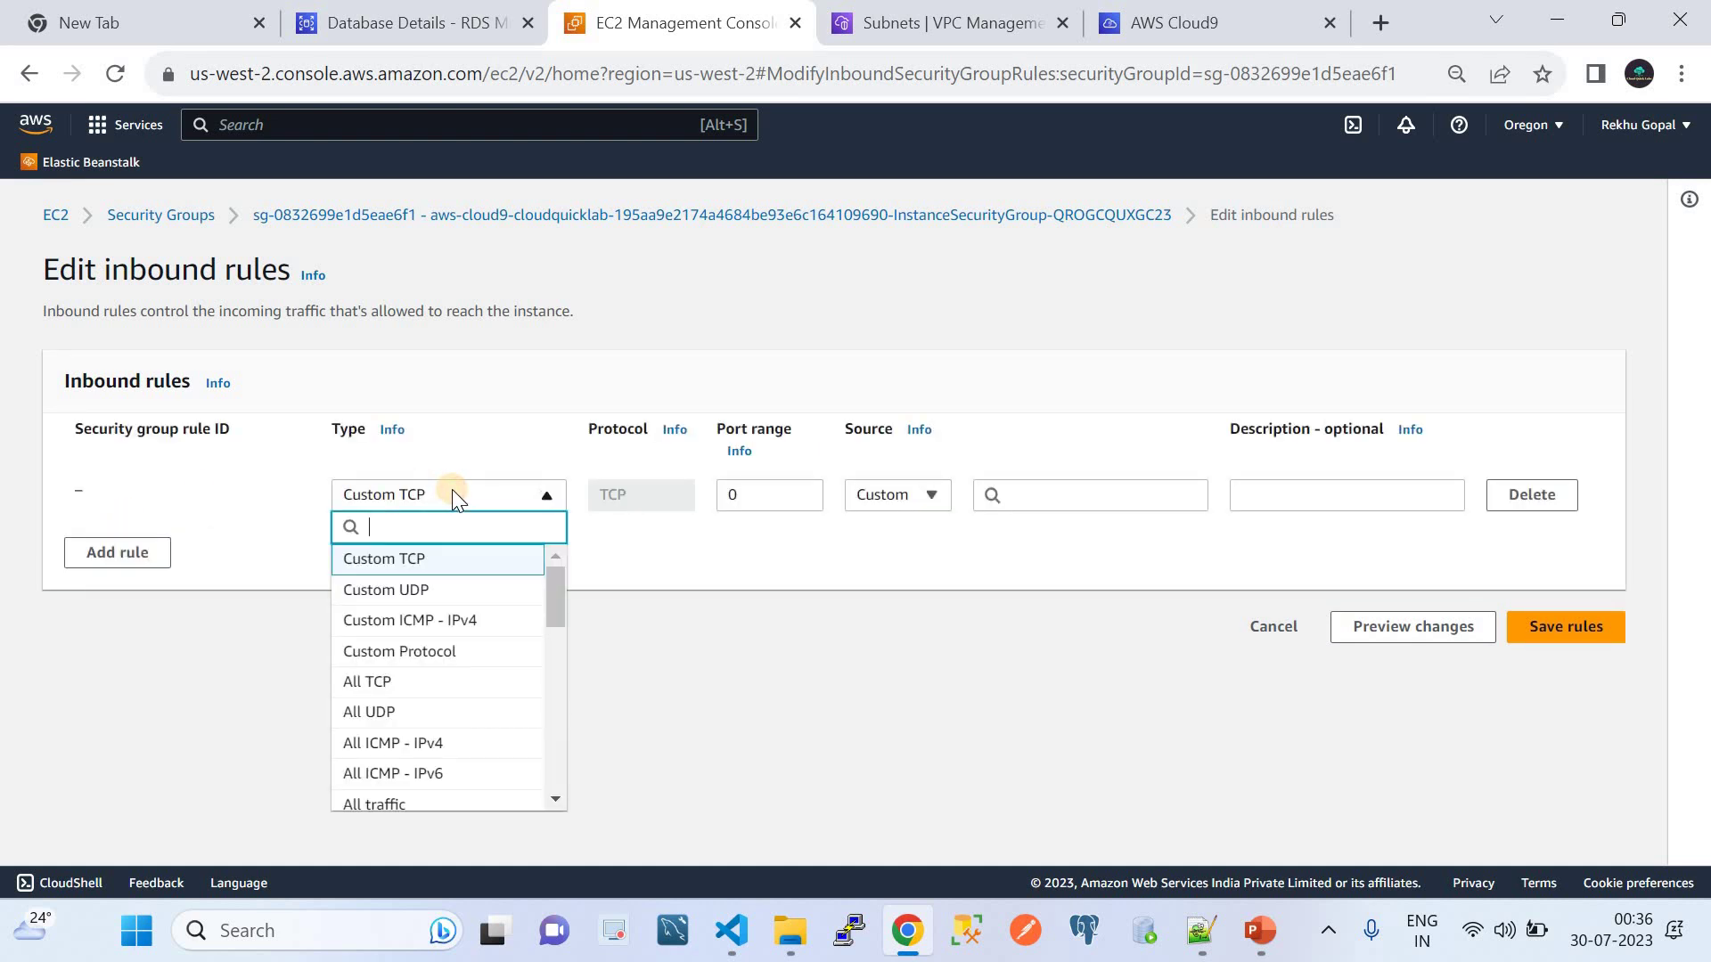
left_click(393, 684)
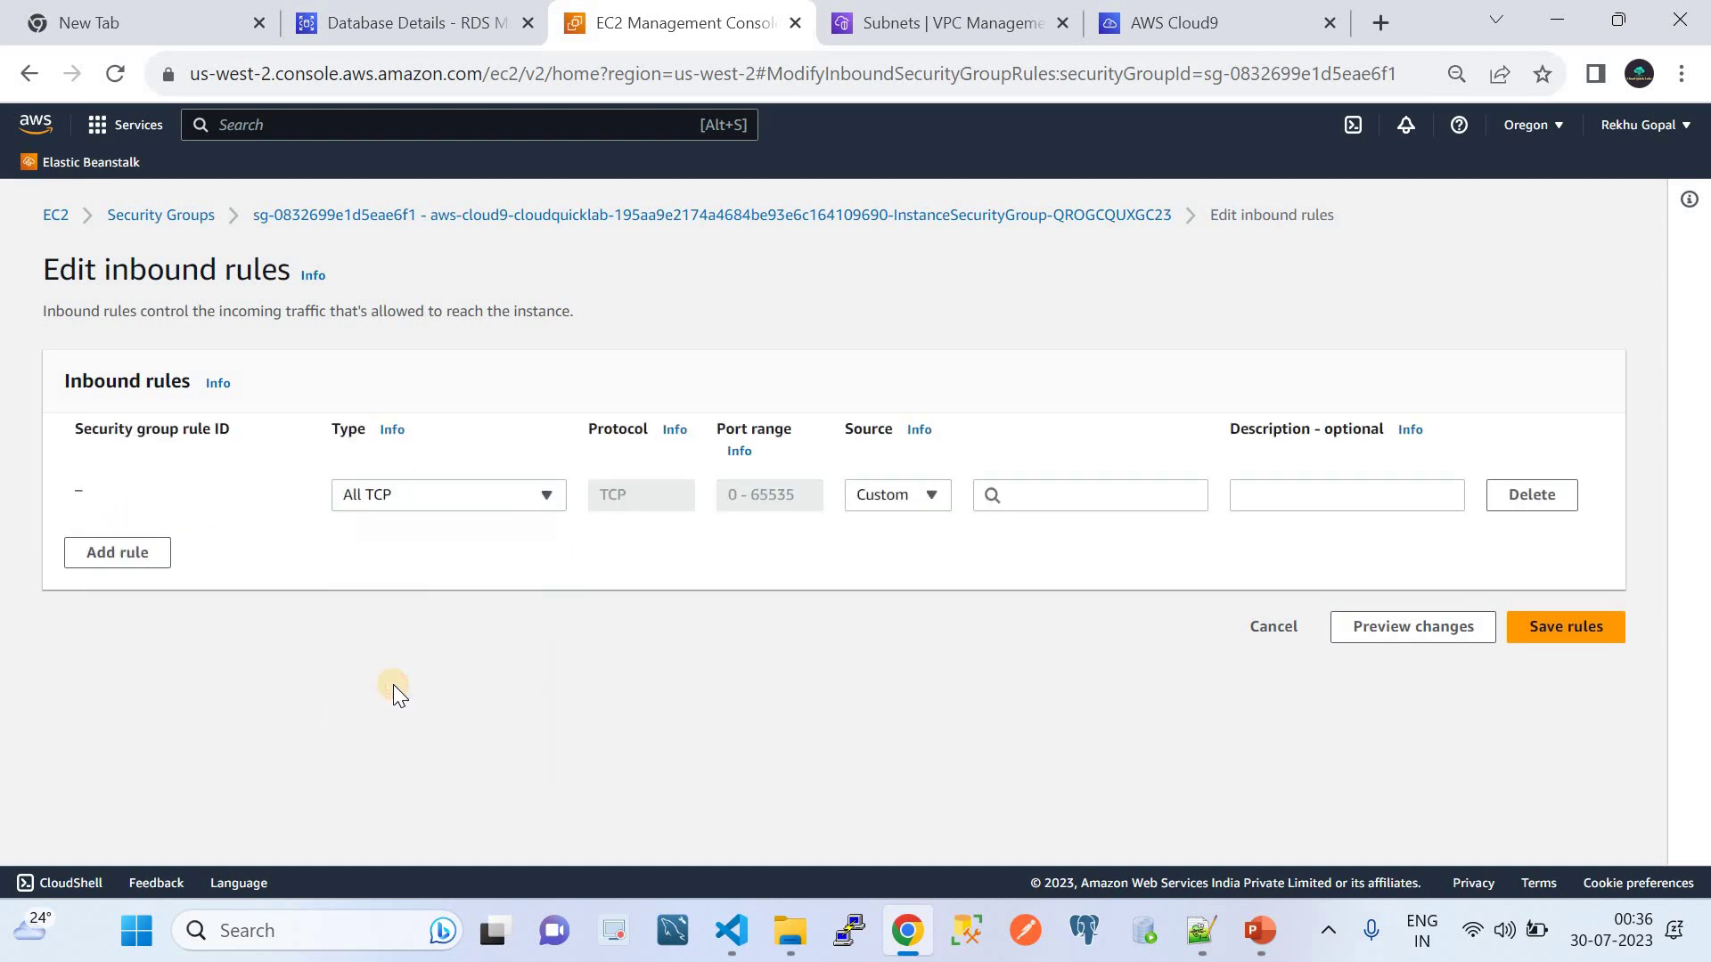
left_click(999, 497)
left_click(1054, 573)
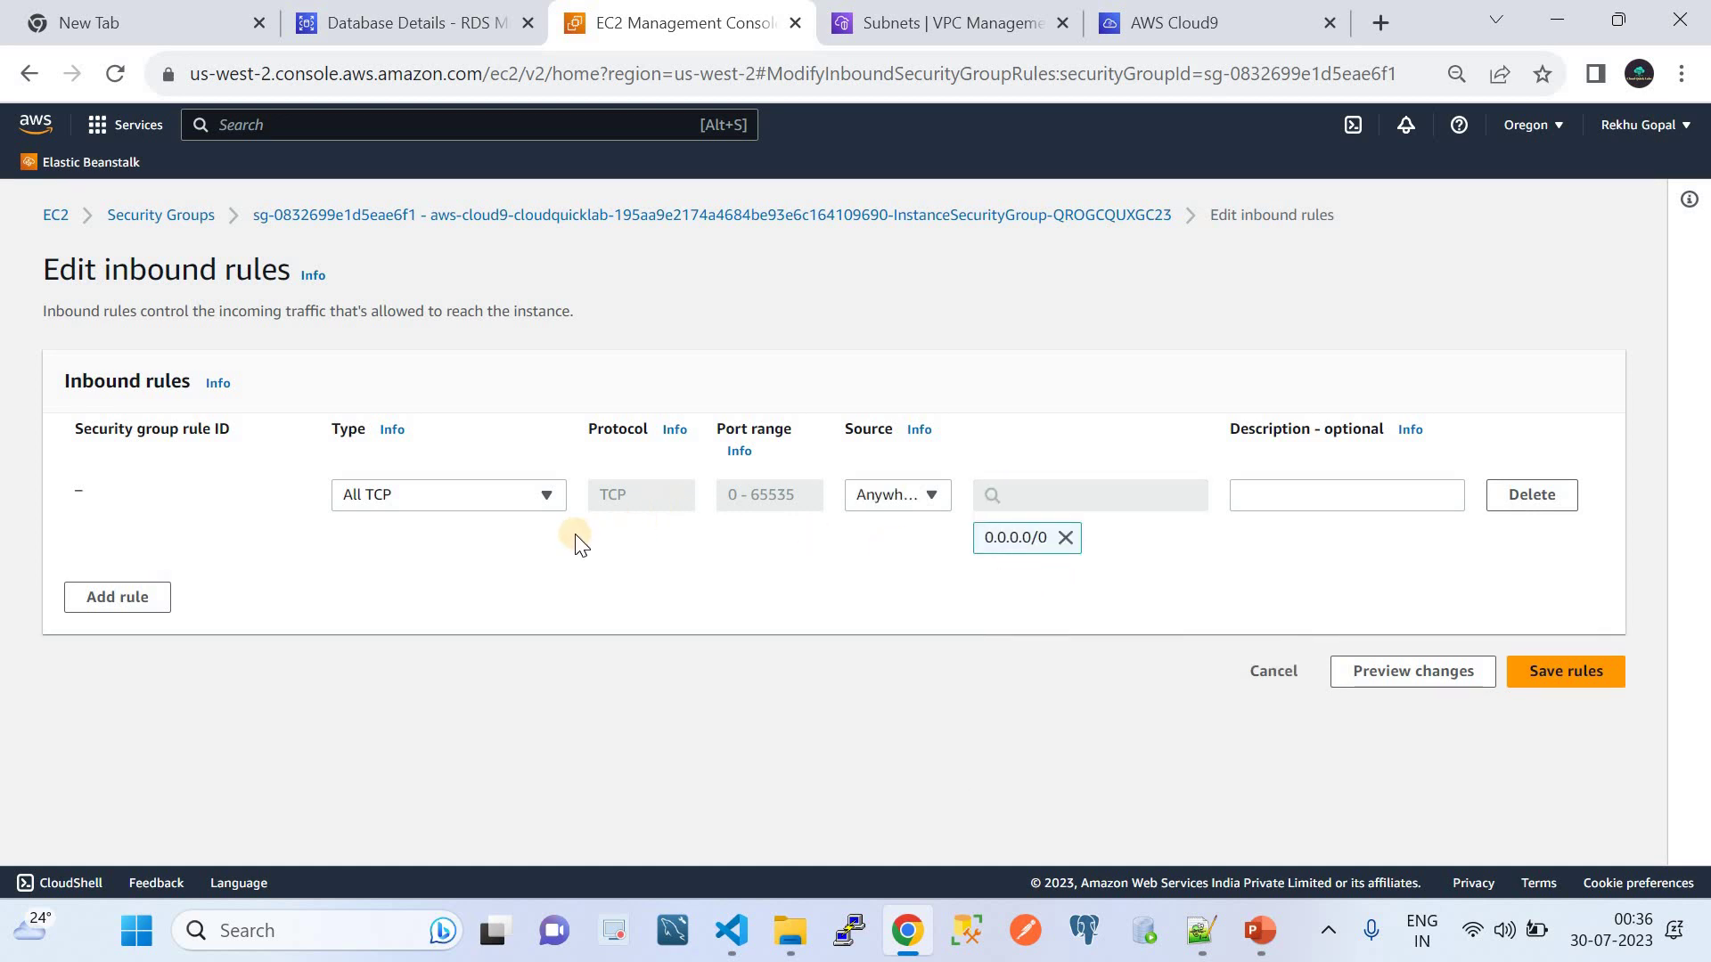
left_click(1527, 667)
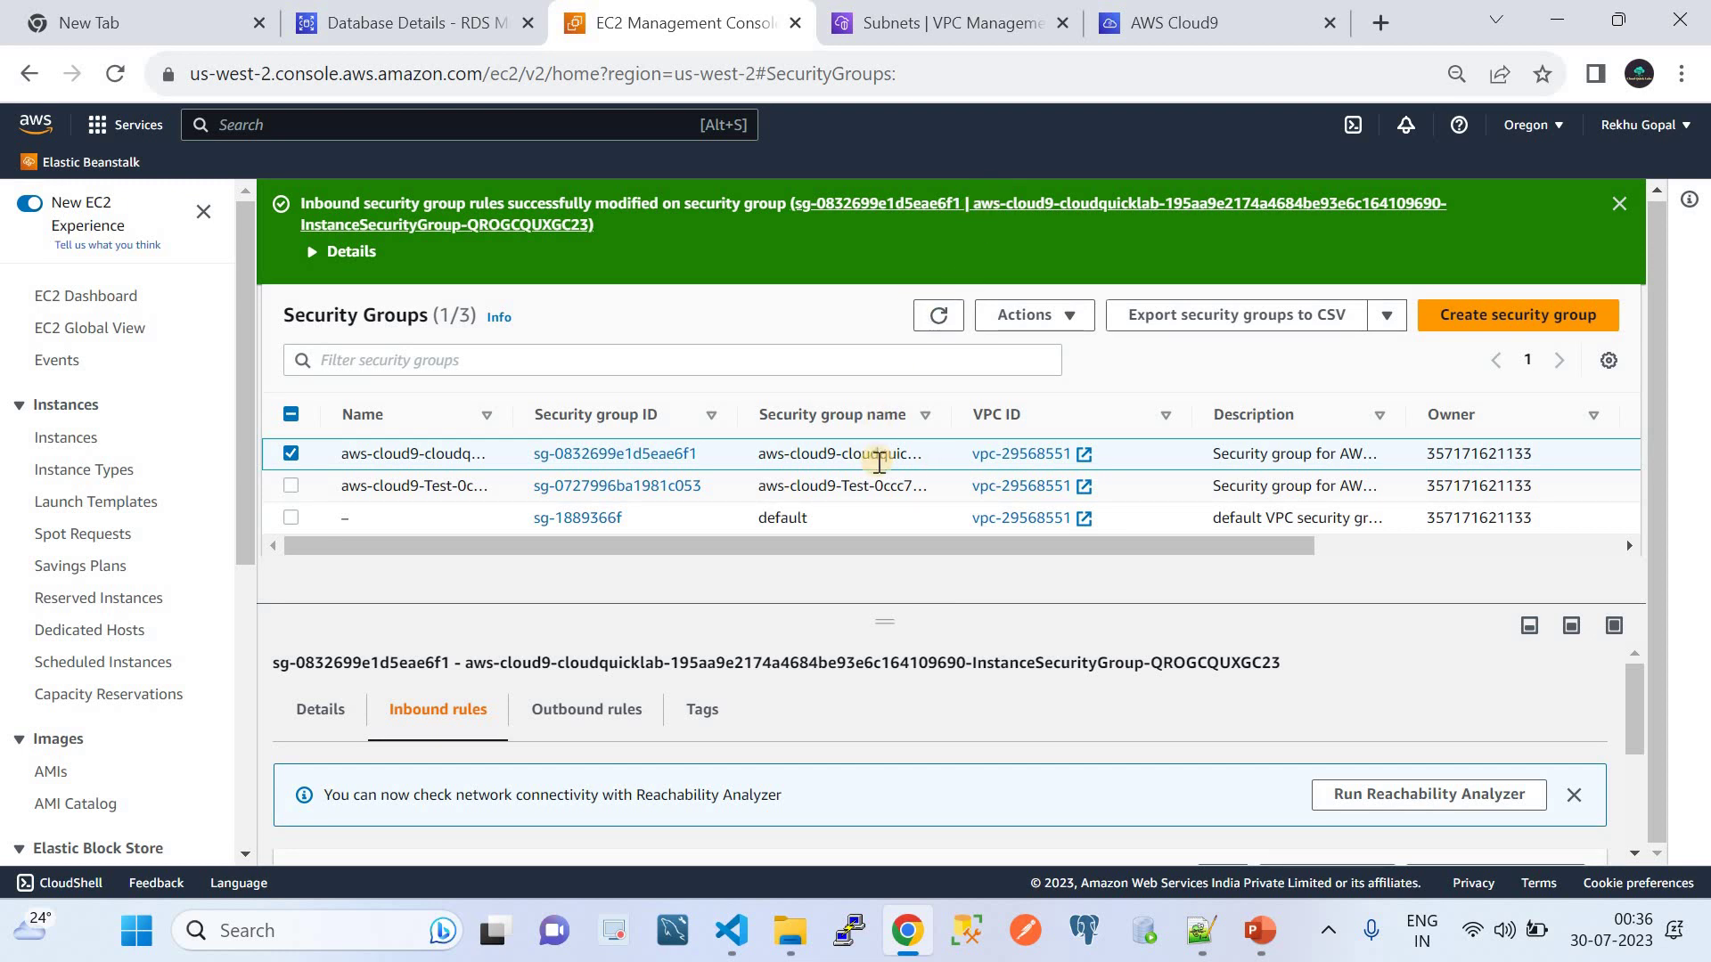
Go back to the AWS Cloud9 environments list and open the cloudquicklab environment in the Cloud9 IDE
left_click(1263, 12)
scroll(892, 470, "up", 2)
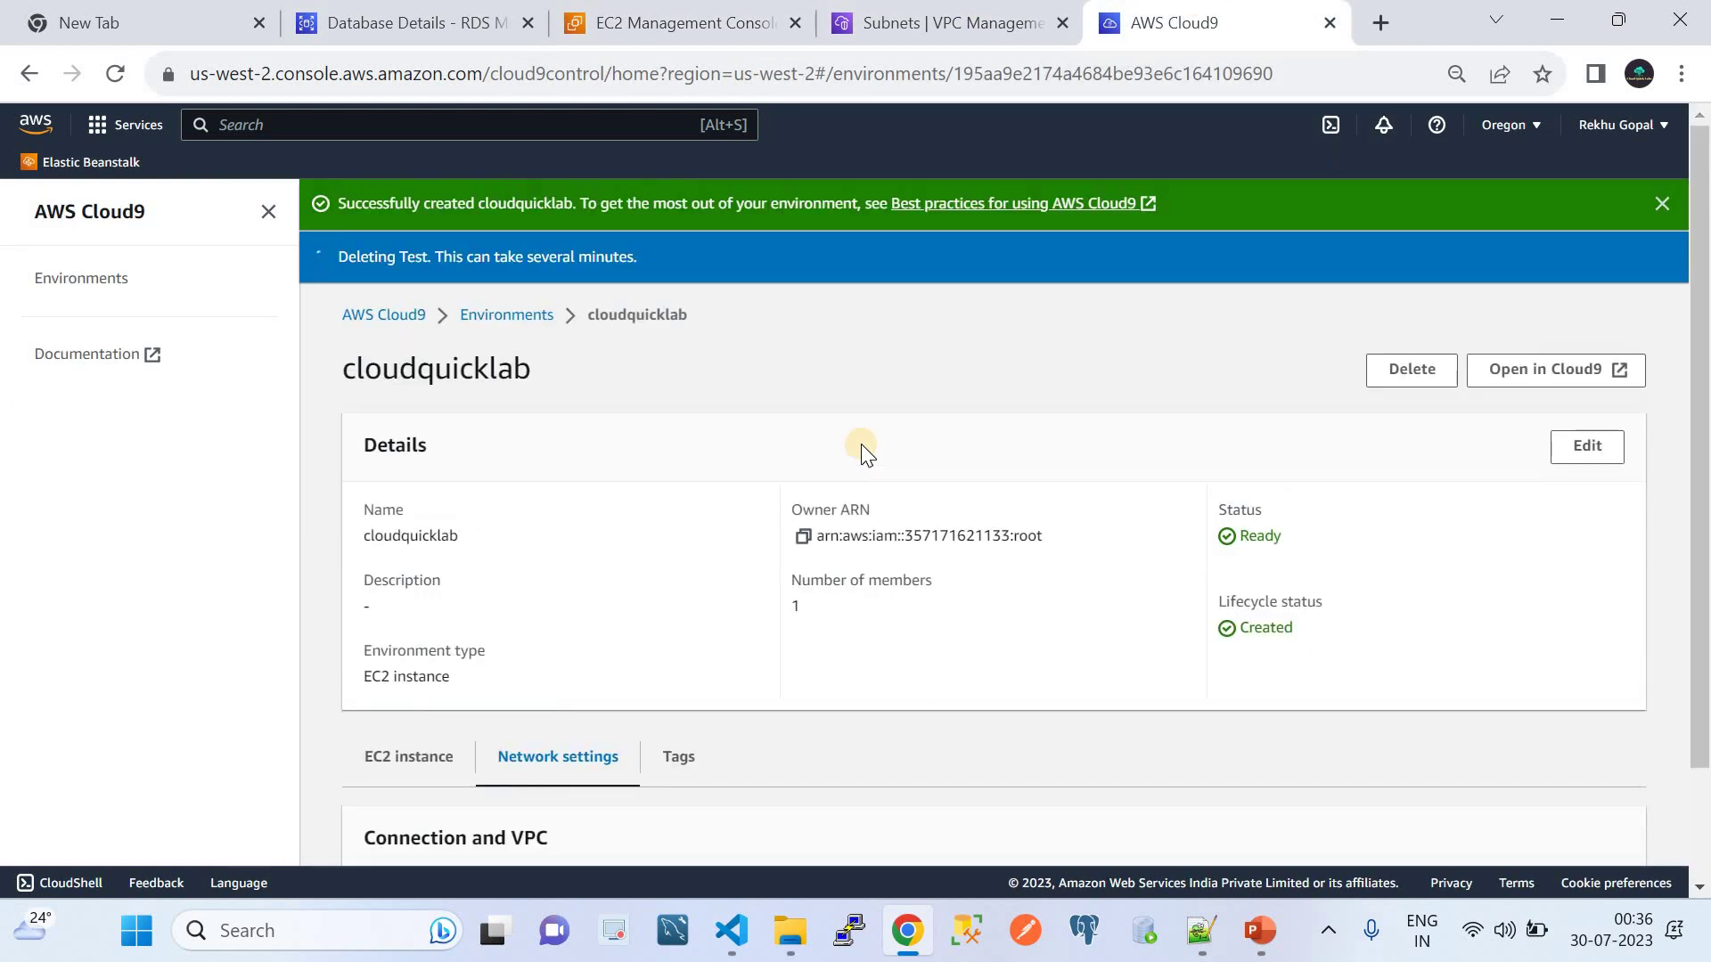
left_click(107, 283)
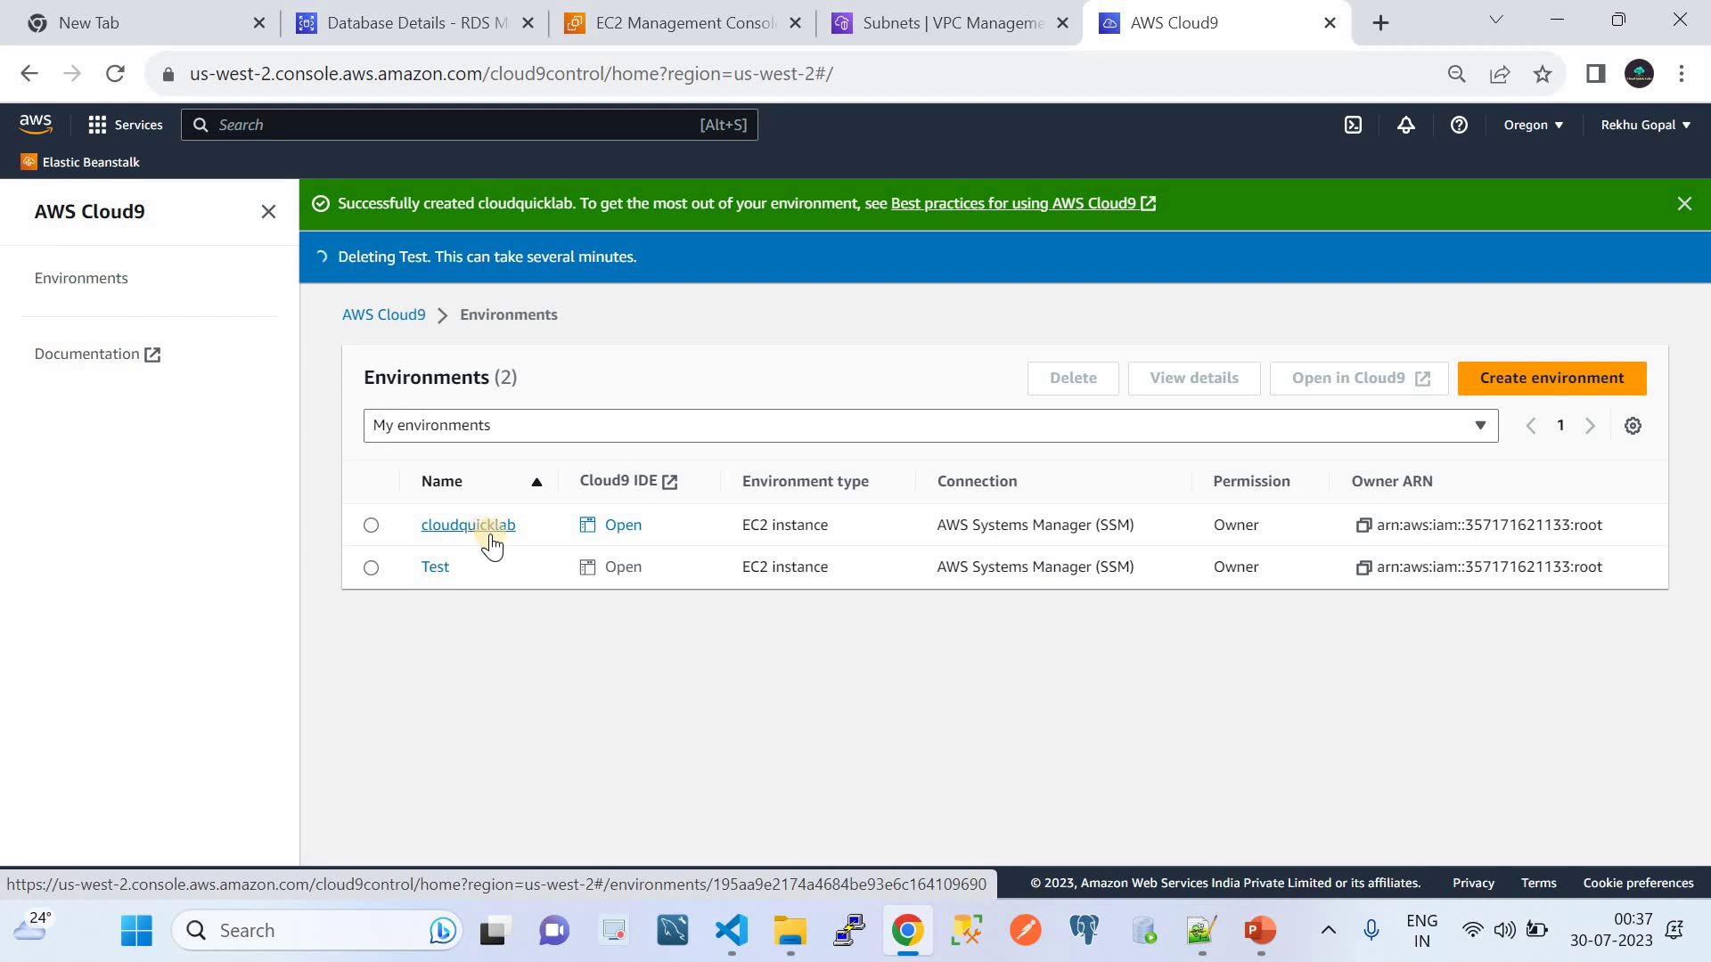
left_click(621, 528)
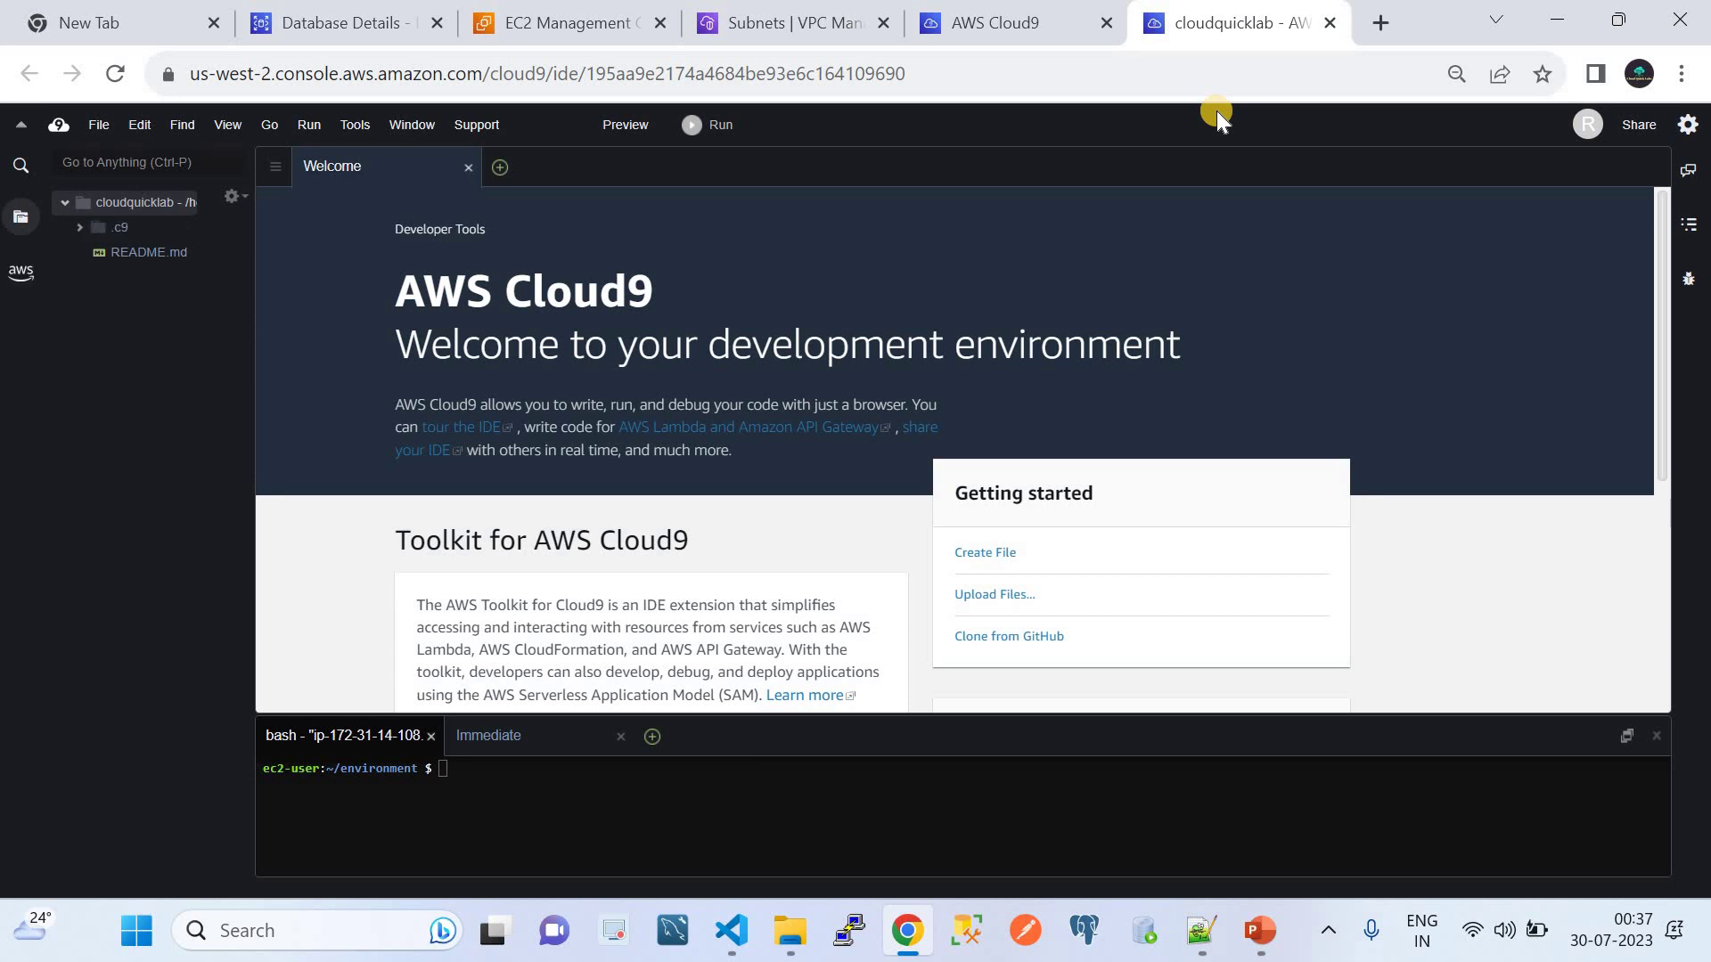
Replace the Welcome page with a new terminal in the Cloud9 editor area and close the lower console pane
left_click(468, 167)
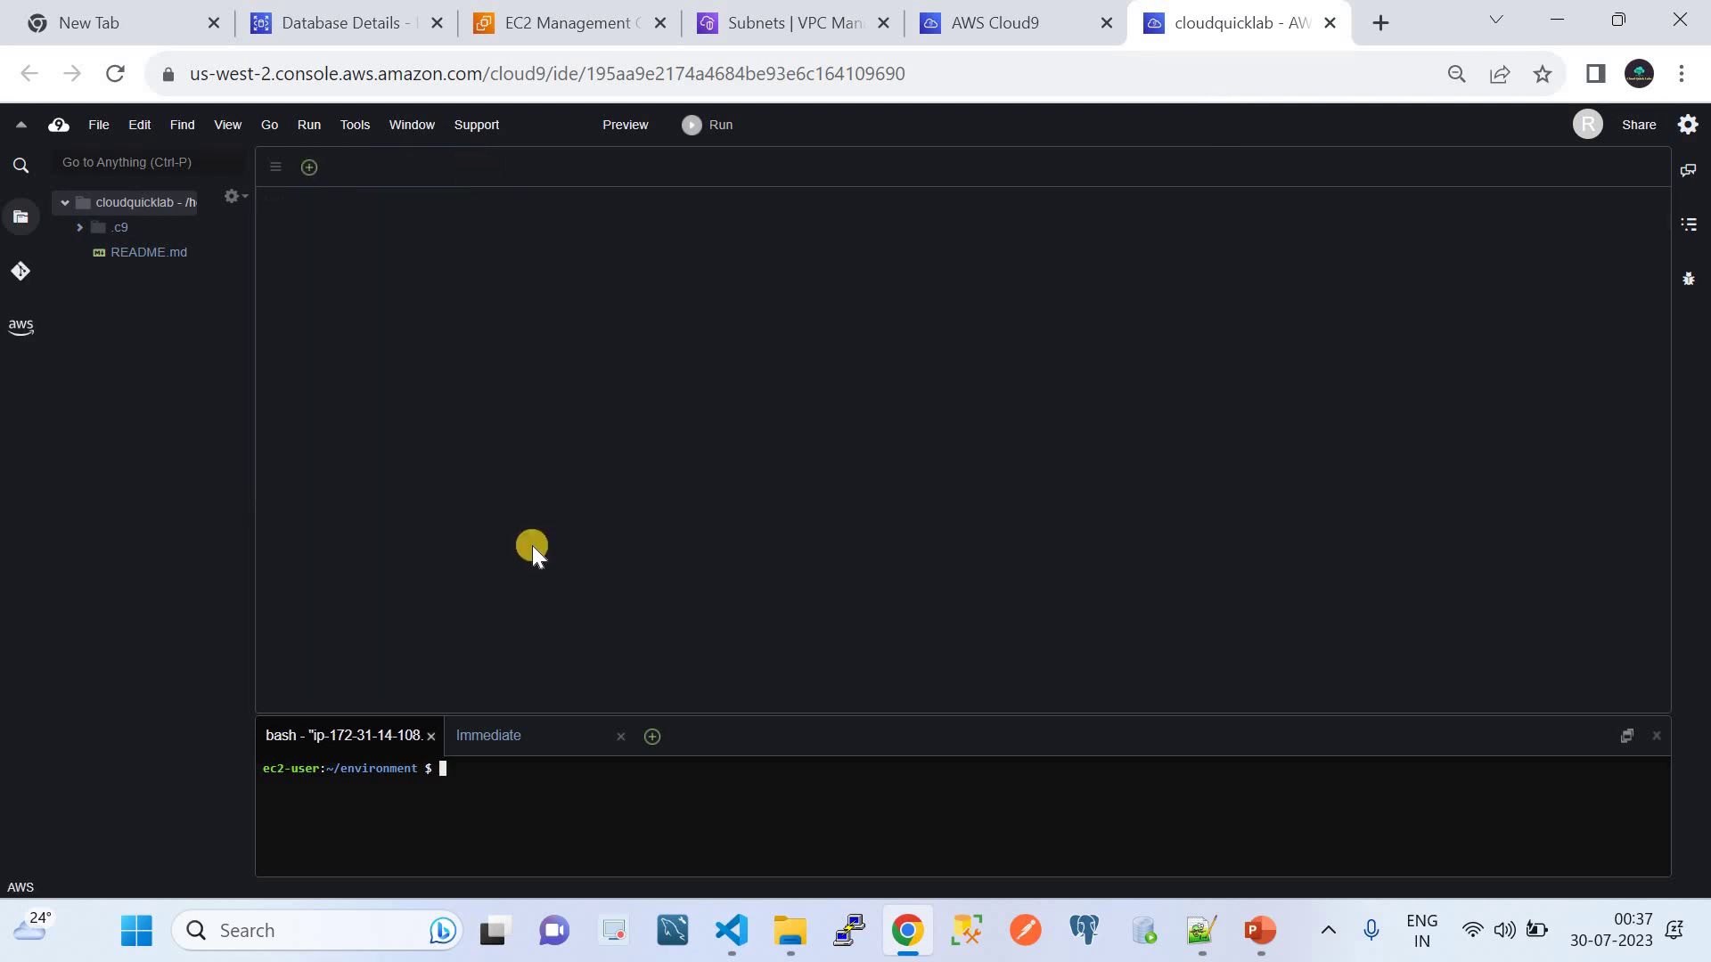
left_click(315, 169)
left_click(370, 219)
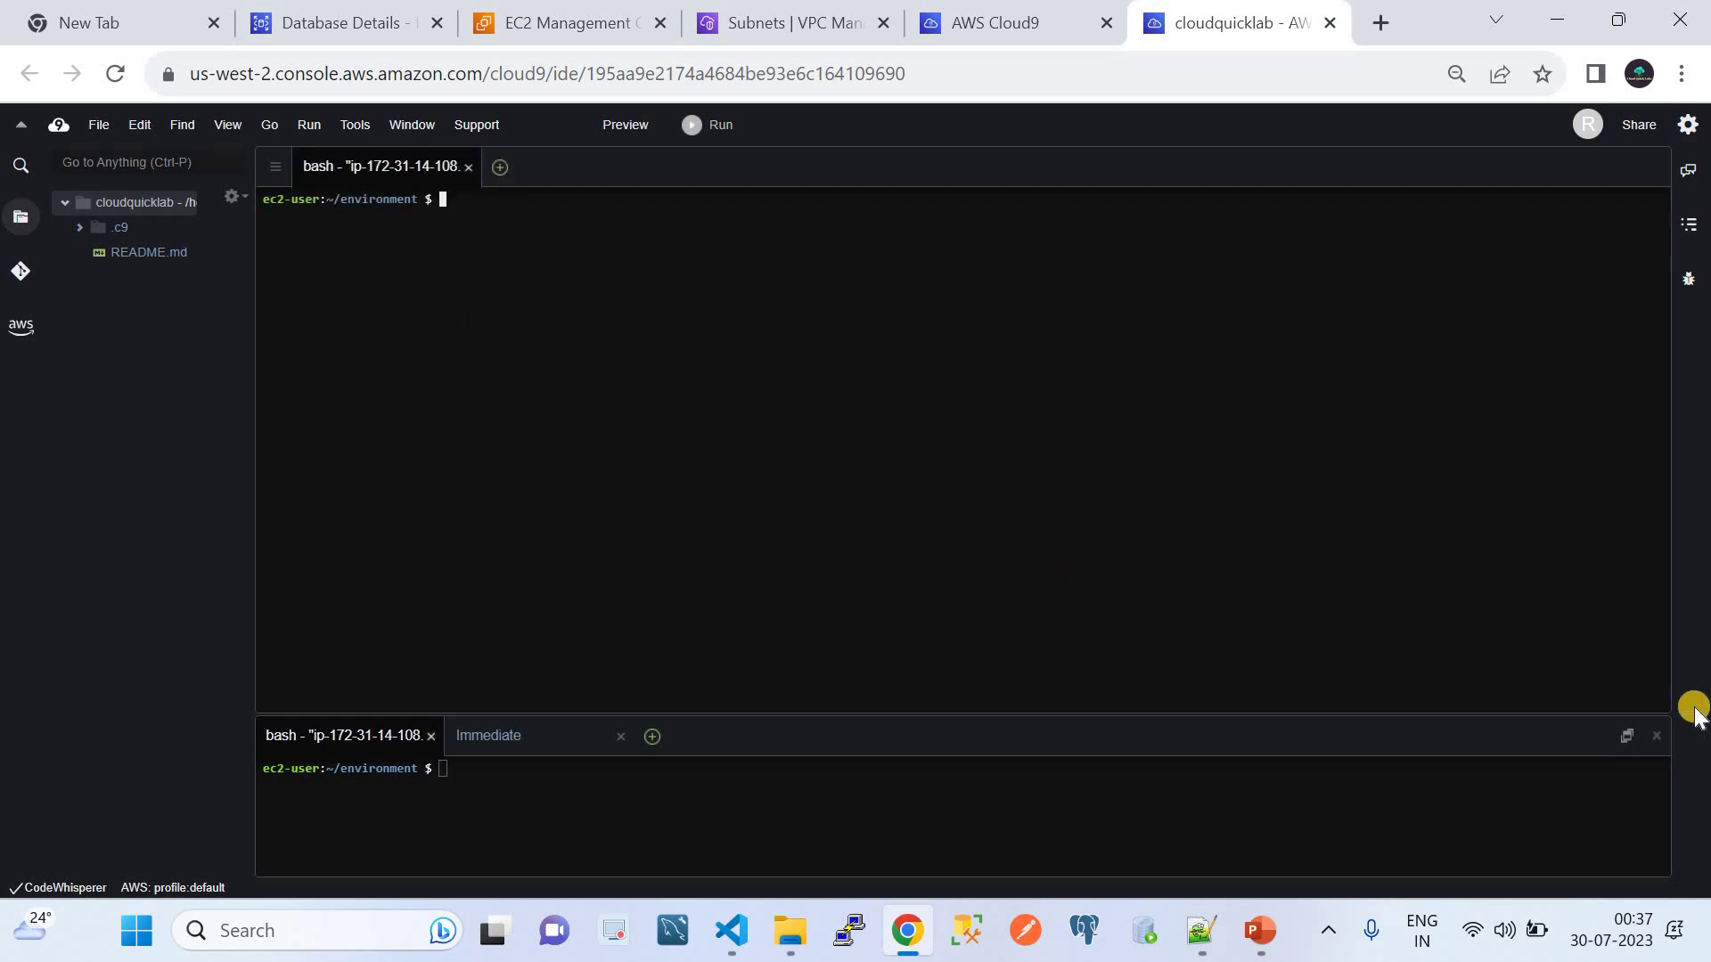
left_click(1657, 735)
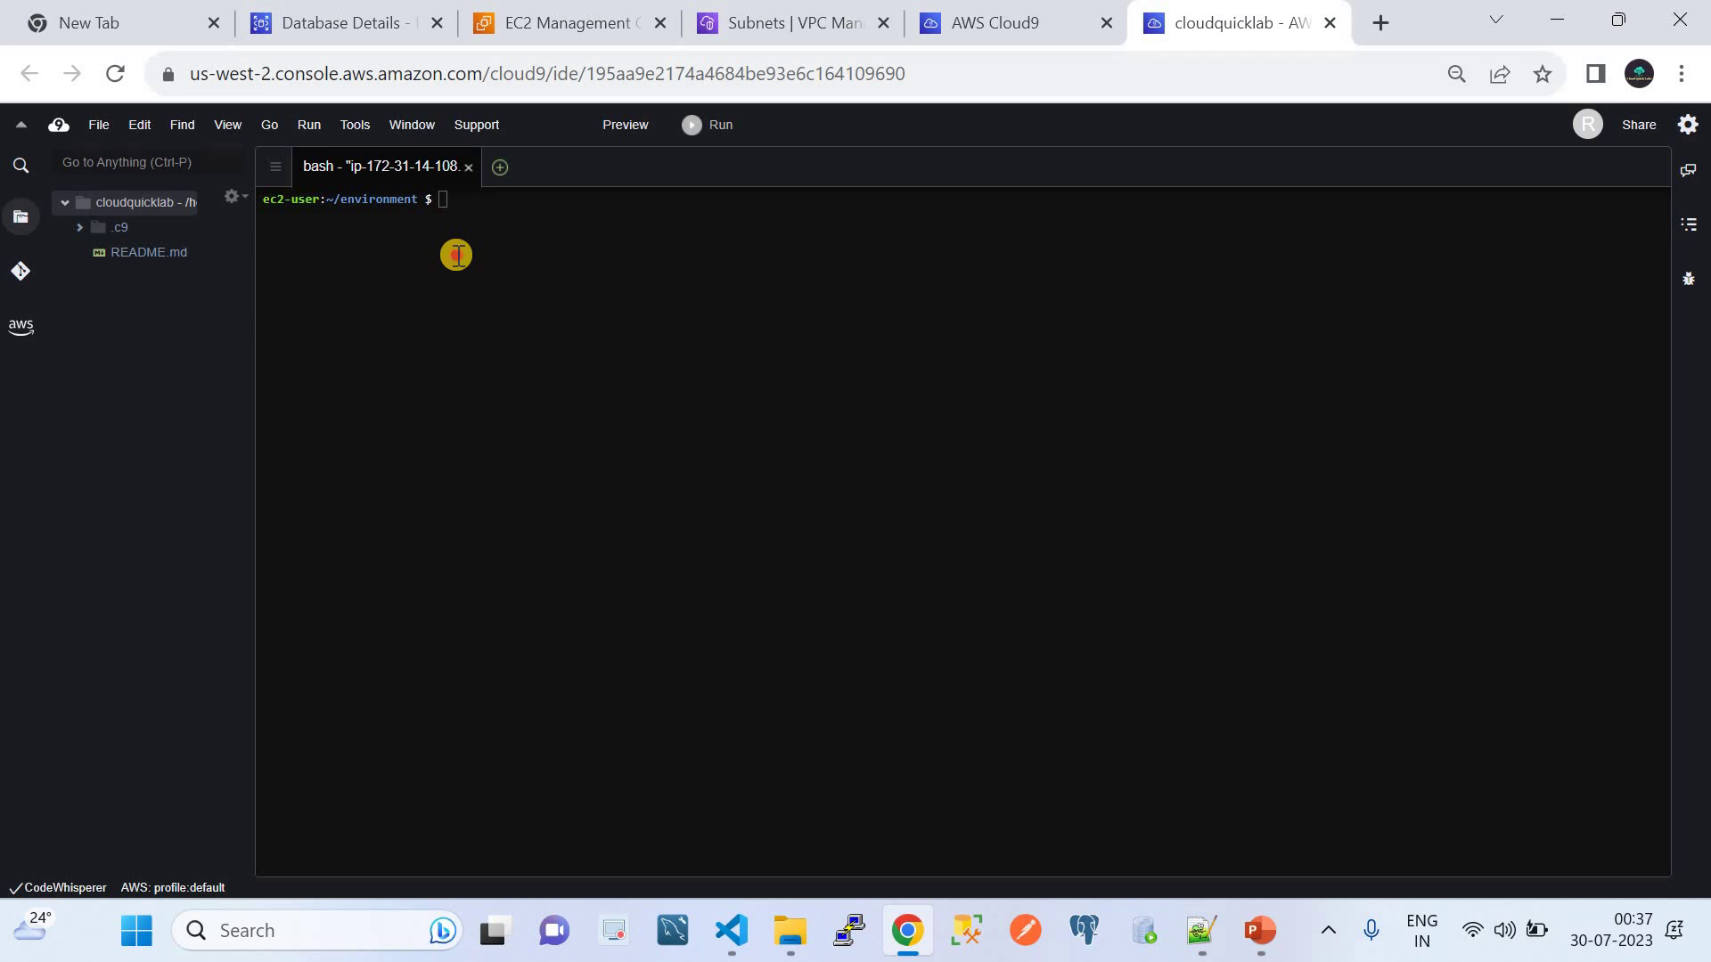
left_click(456, 255)
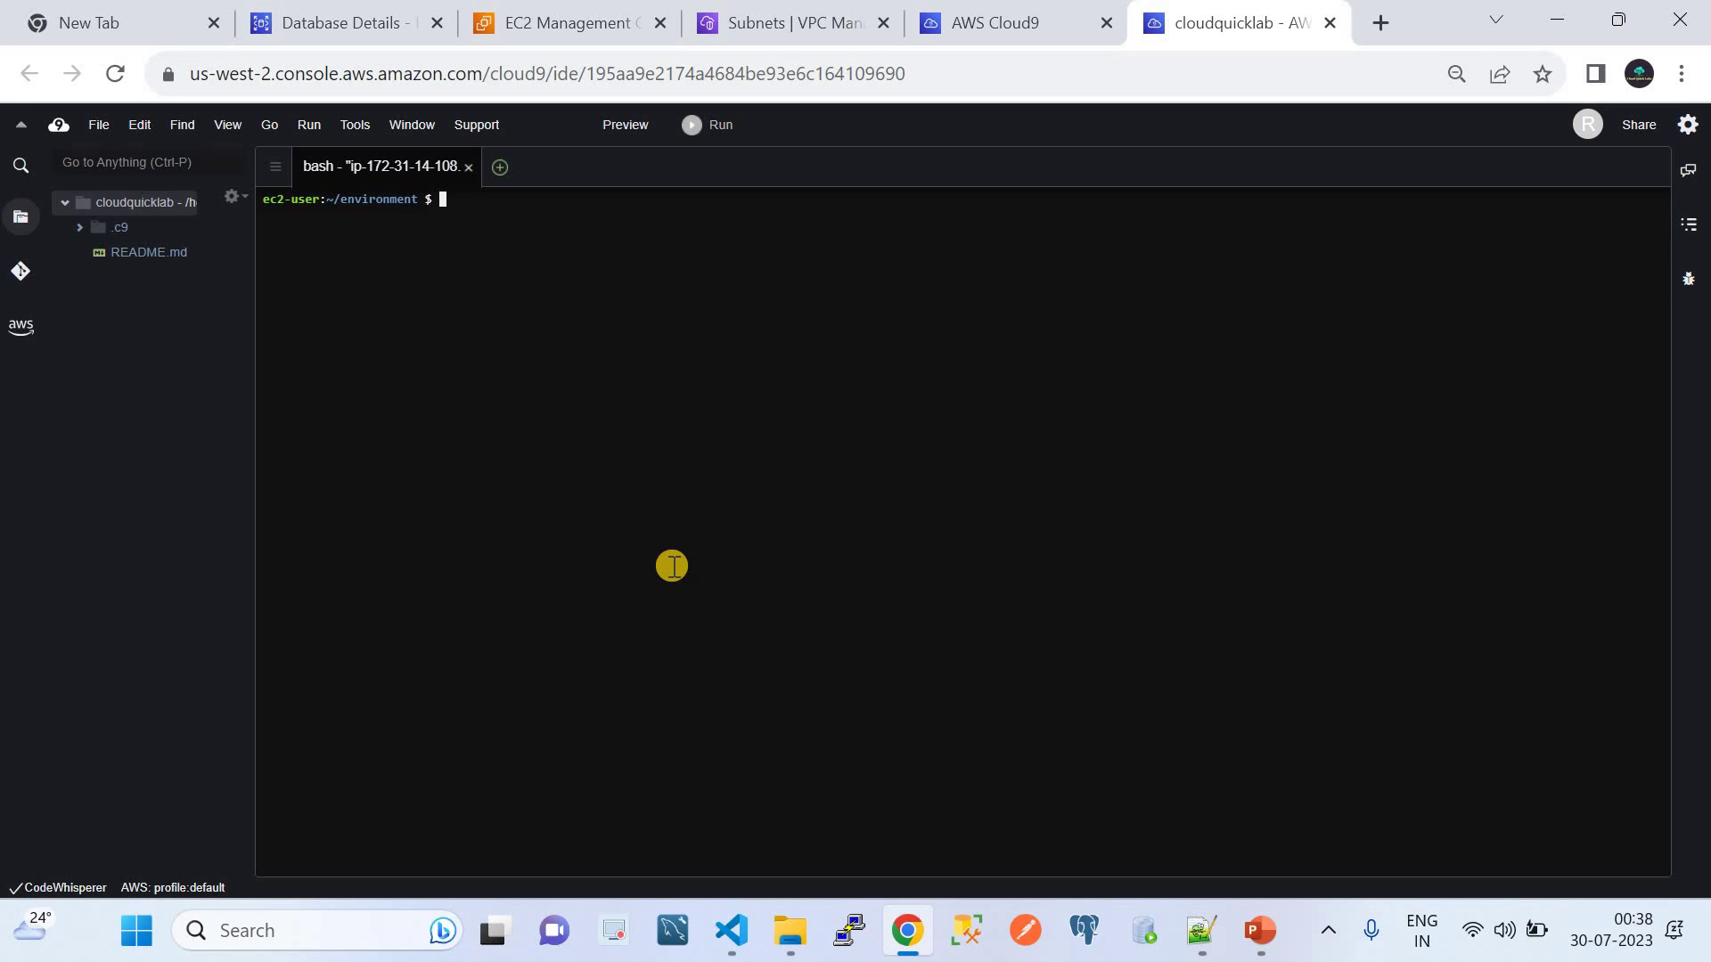
Switch to VS Code and review the sqlplus package and the Oracle environment variable exports in Install_oracle.sh
left_click(731, 926)
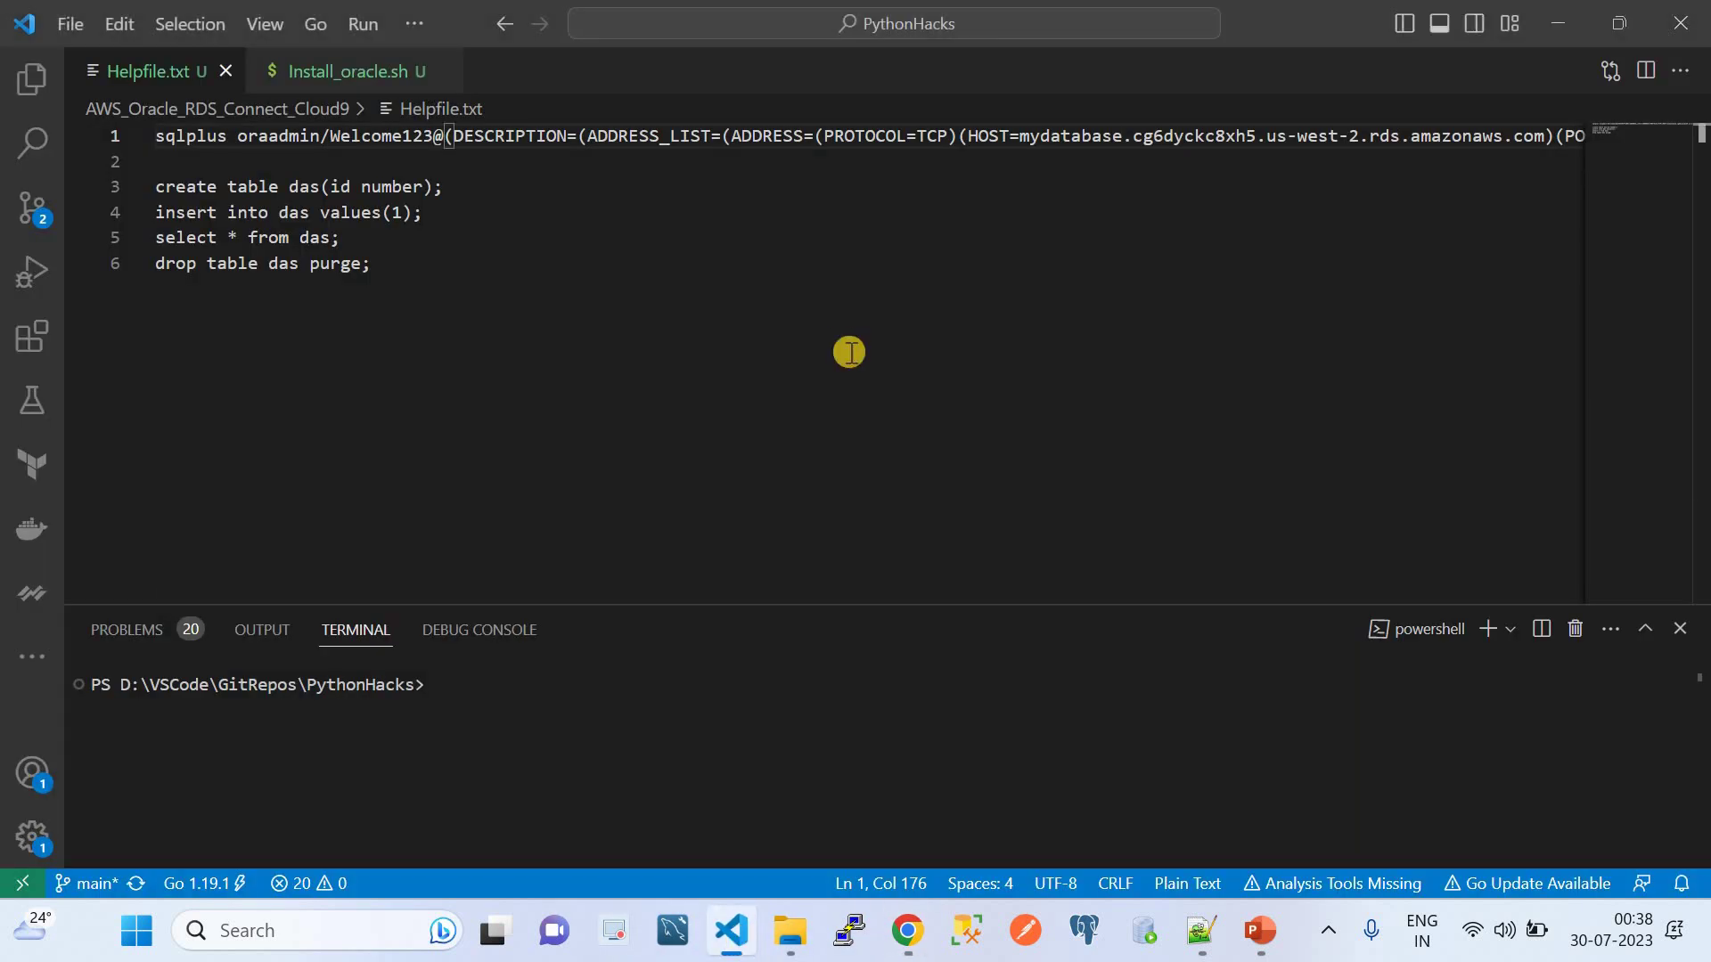
left_click(323, 74)
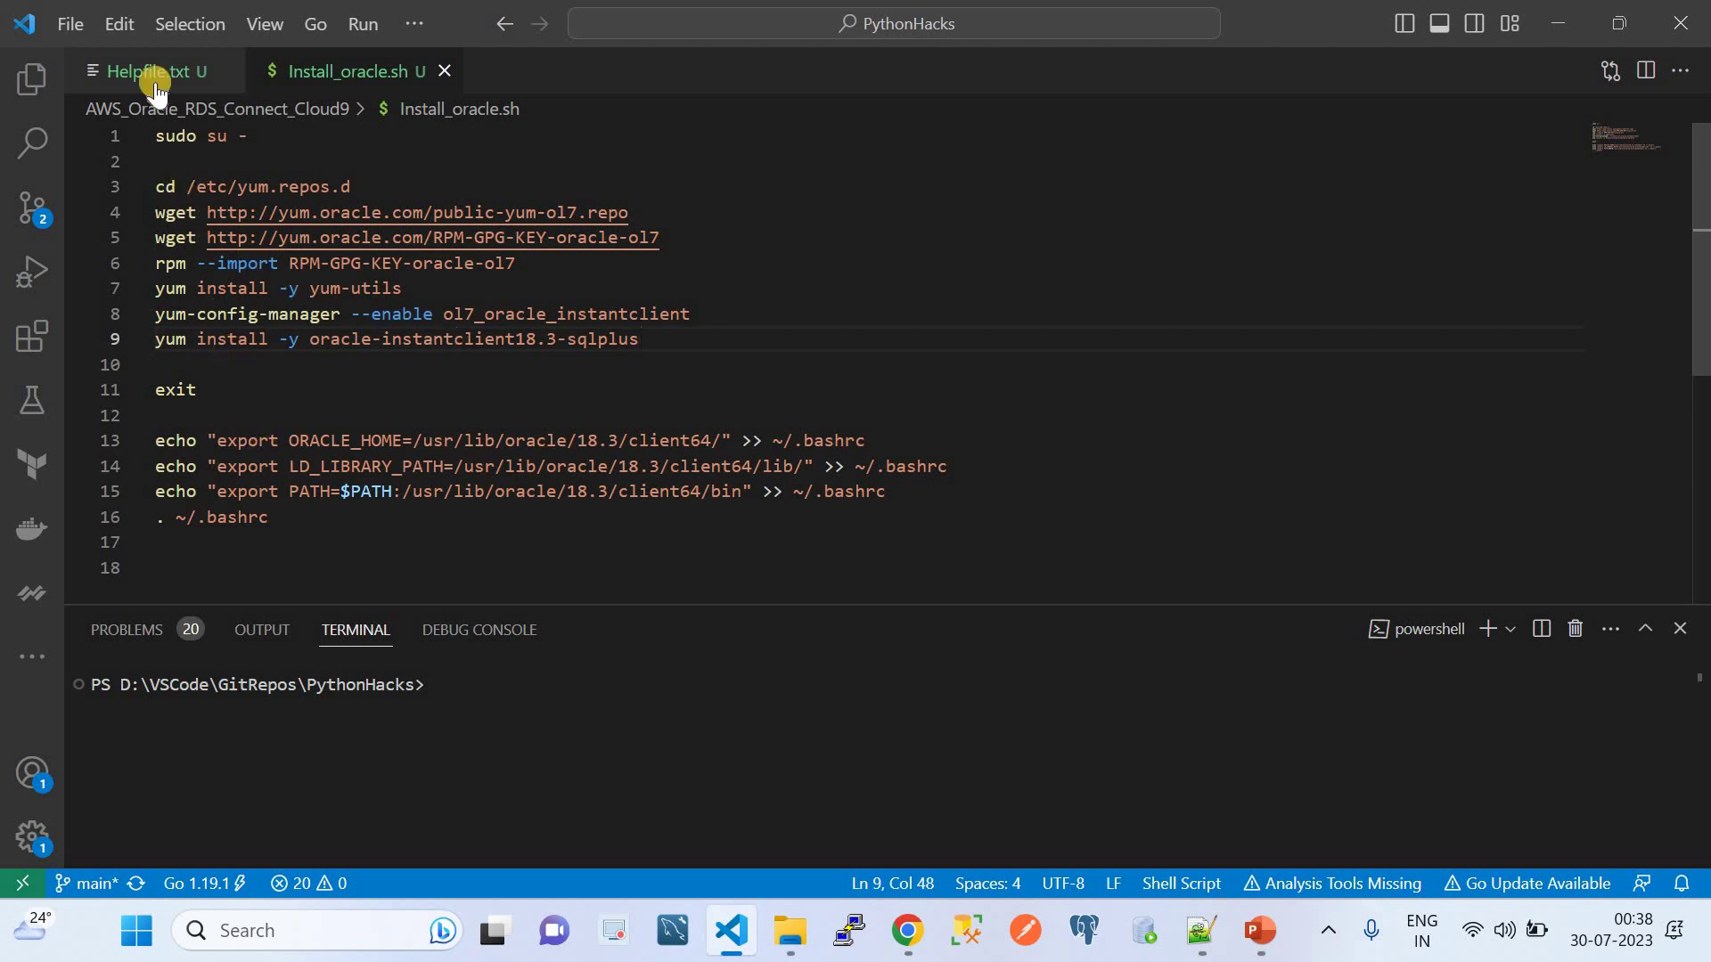
left_click(265, 145)
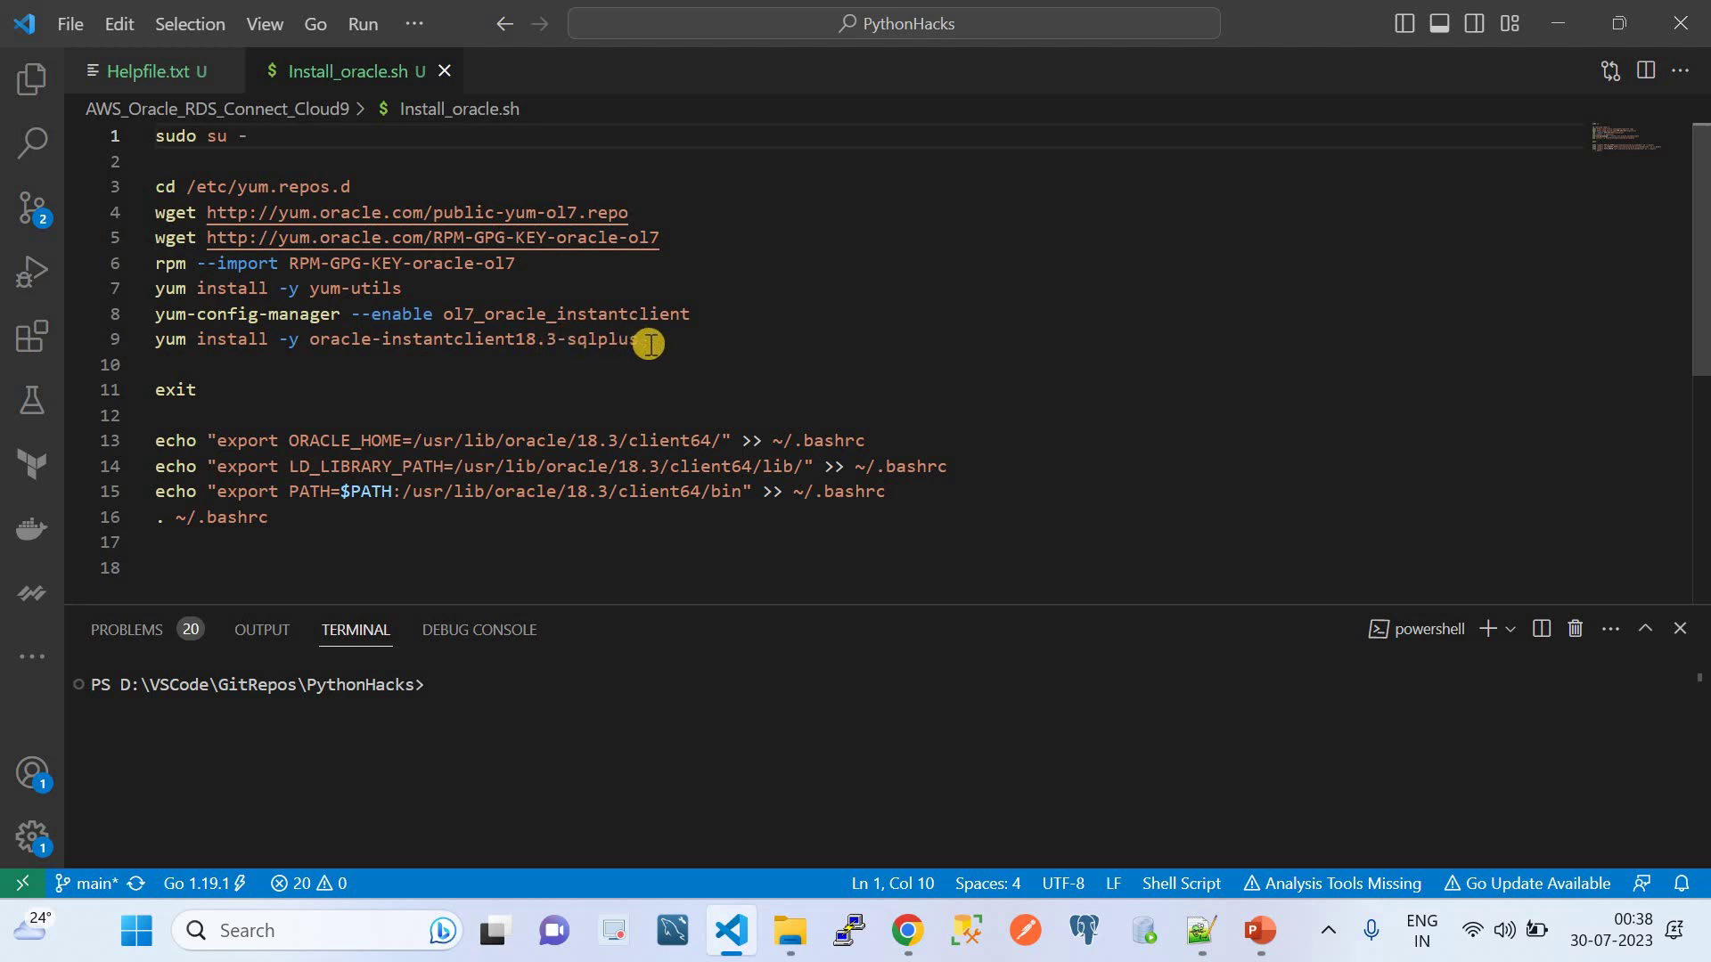
left_click_drag(635, 340, 311, 340)
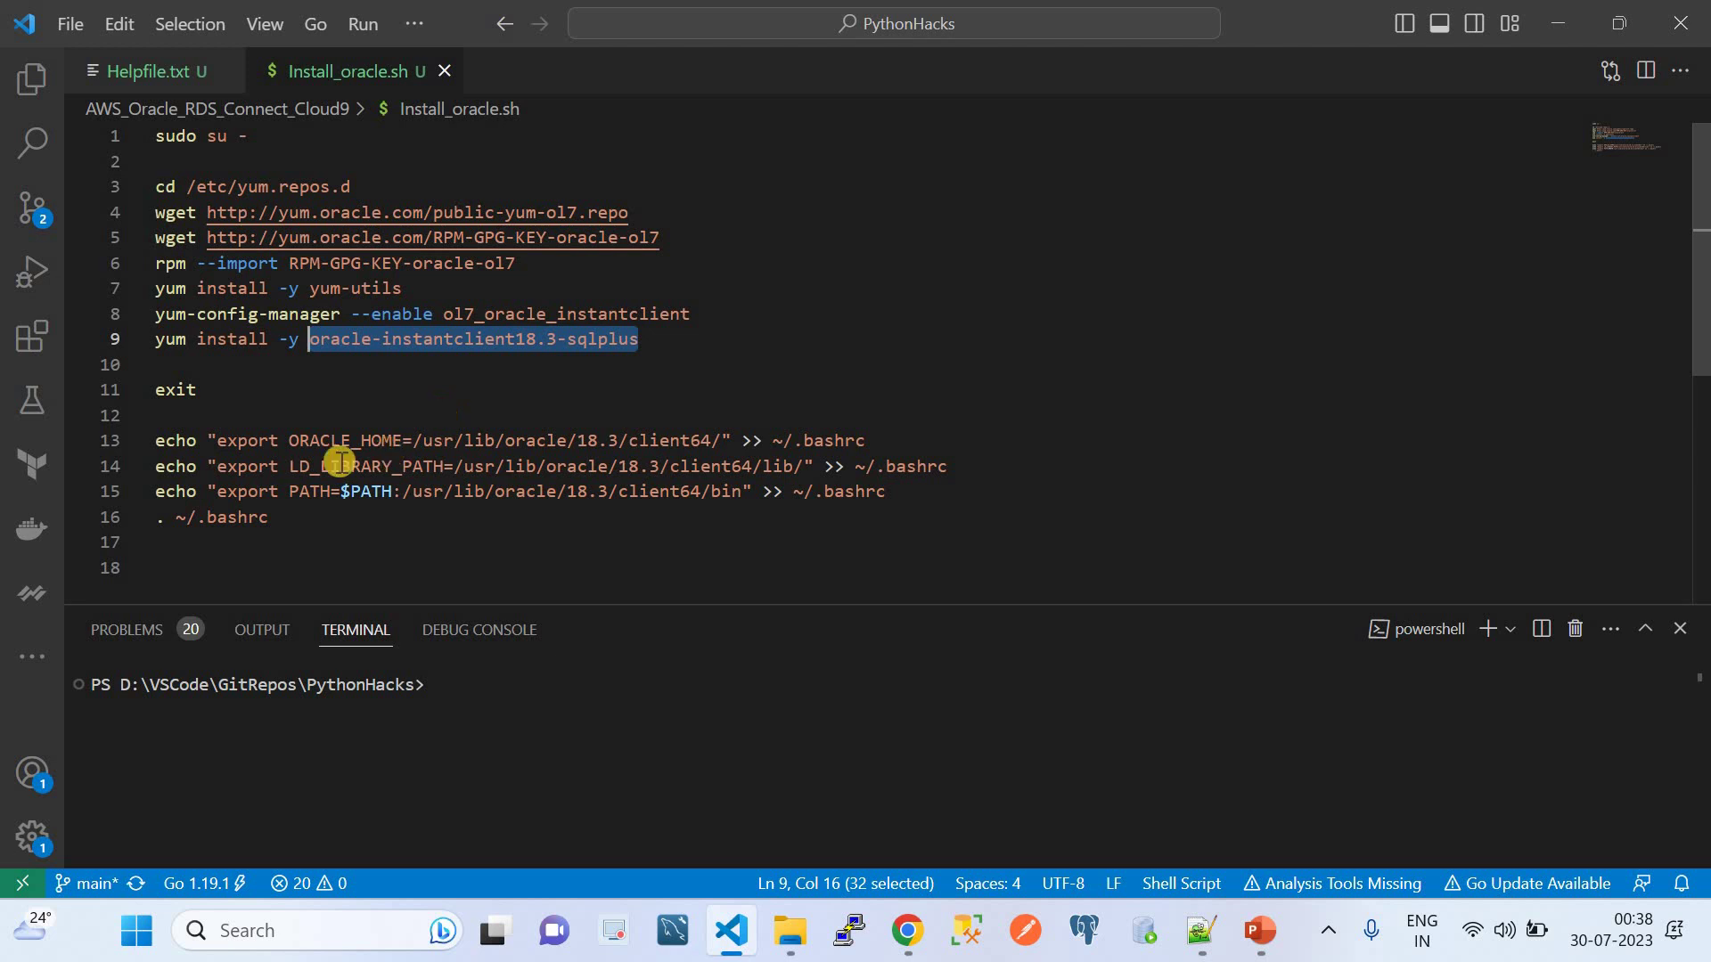
left_click(287, 442)
left_click_drag(286, 442, 399, 496)
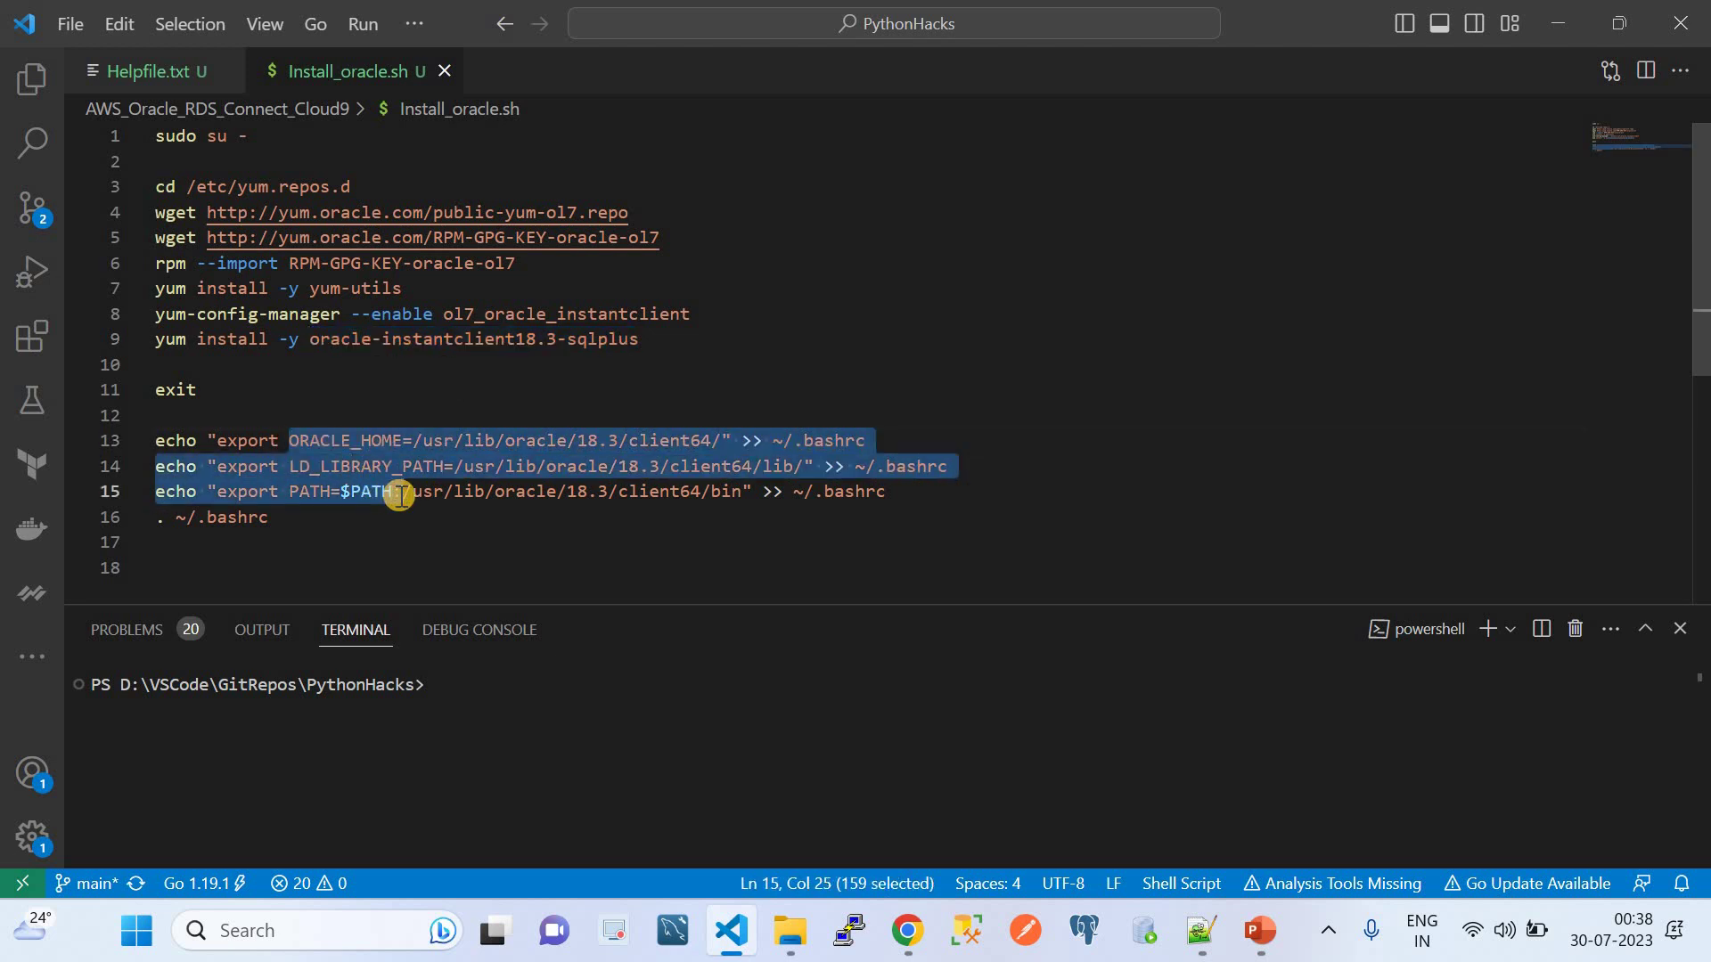
left_click(295, 514)
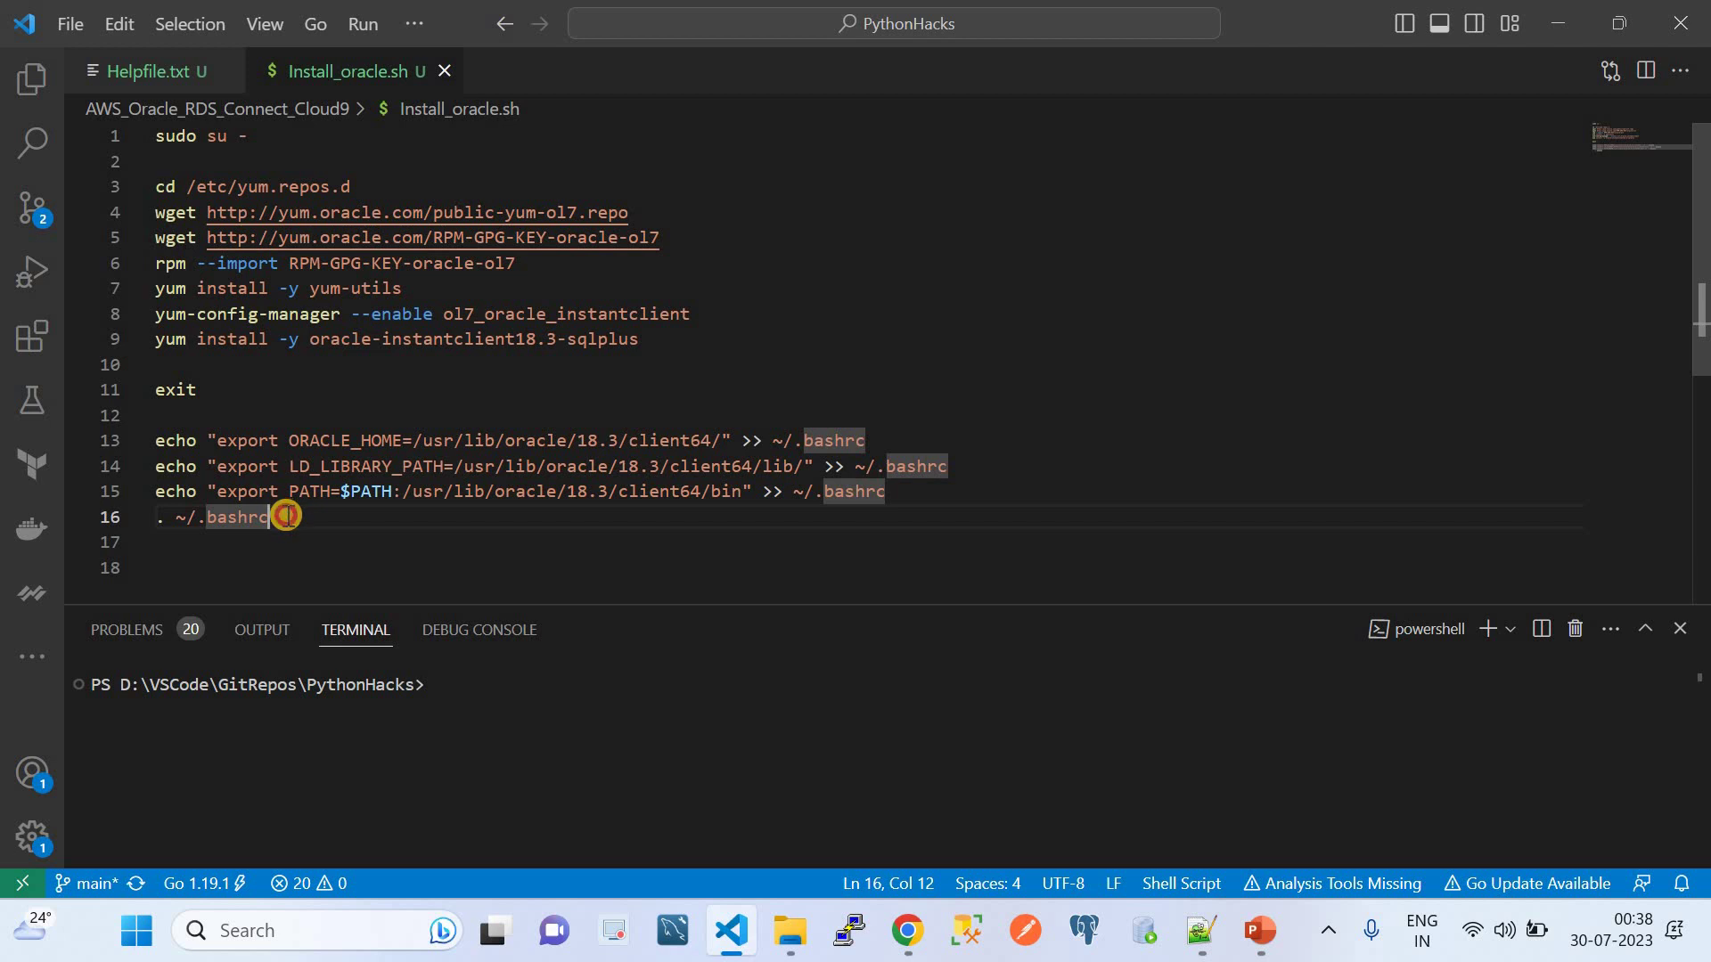
Copy lines 1 to 16 of Install_oracle.sh and run them in the cloudquicklab terminal in Chrome
left_click_drag(287, 514, 143, 152)
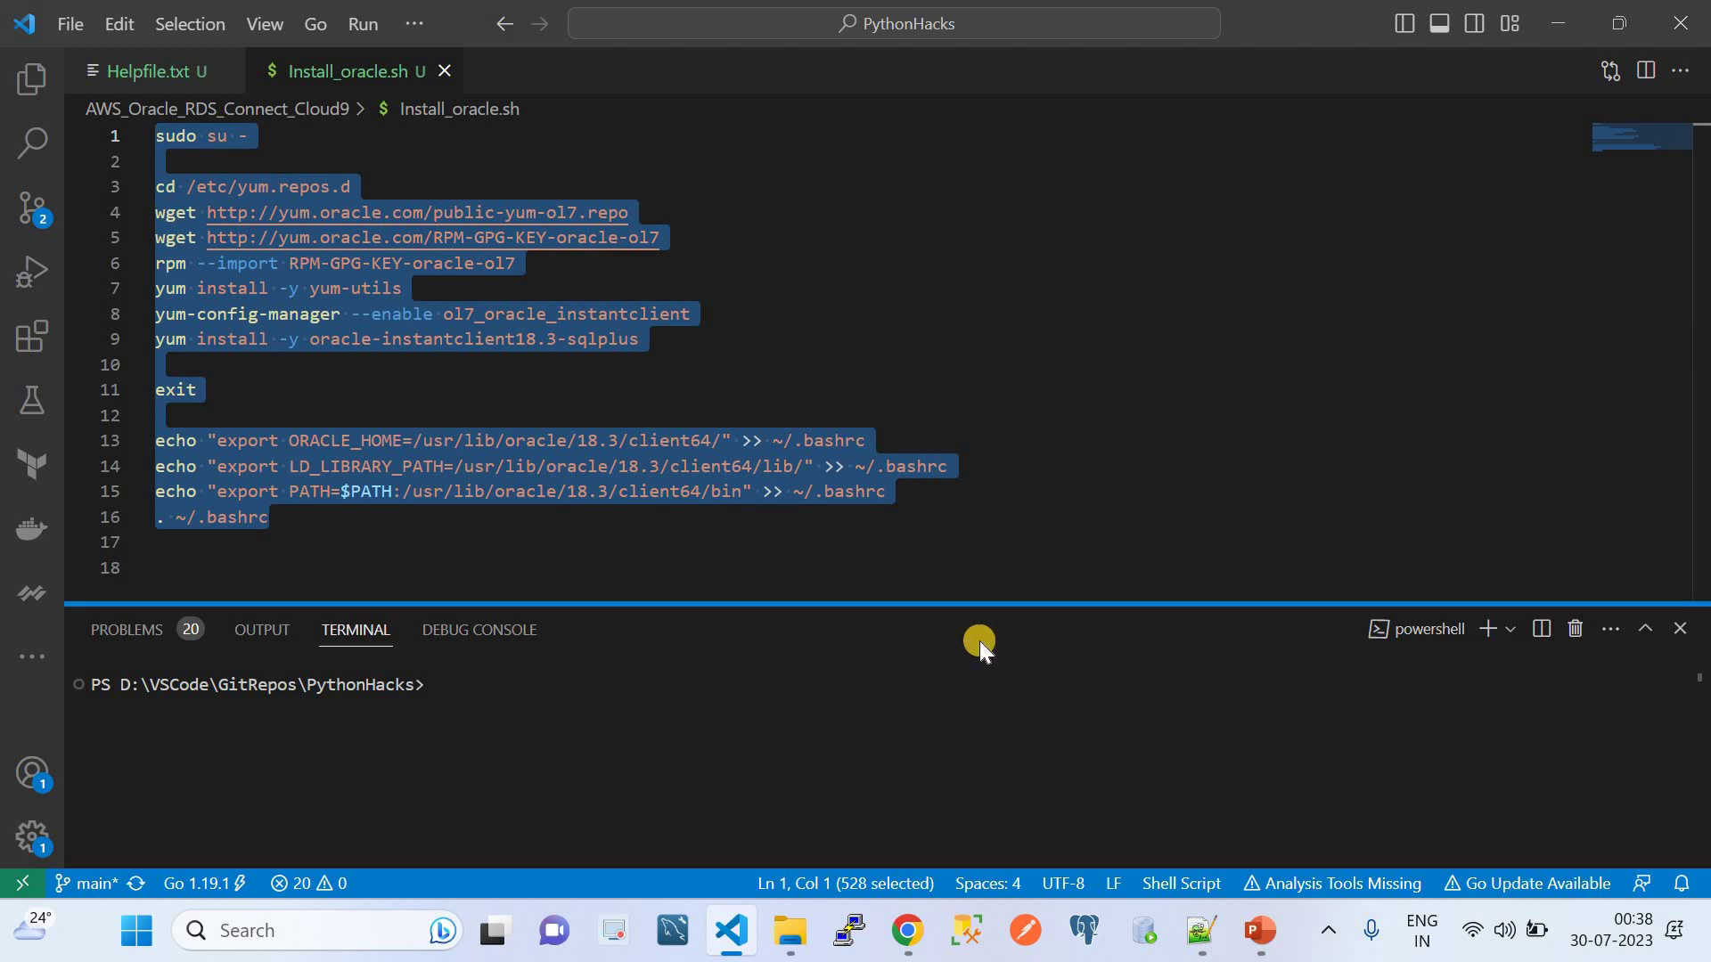
left_click(910, 932)
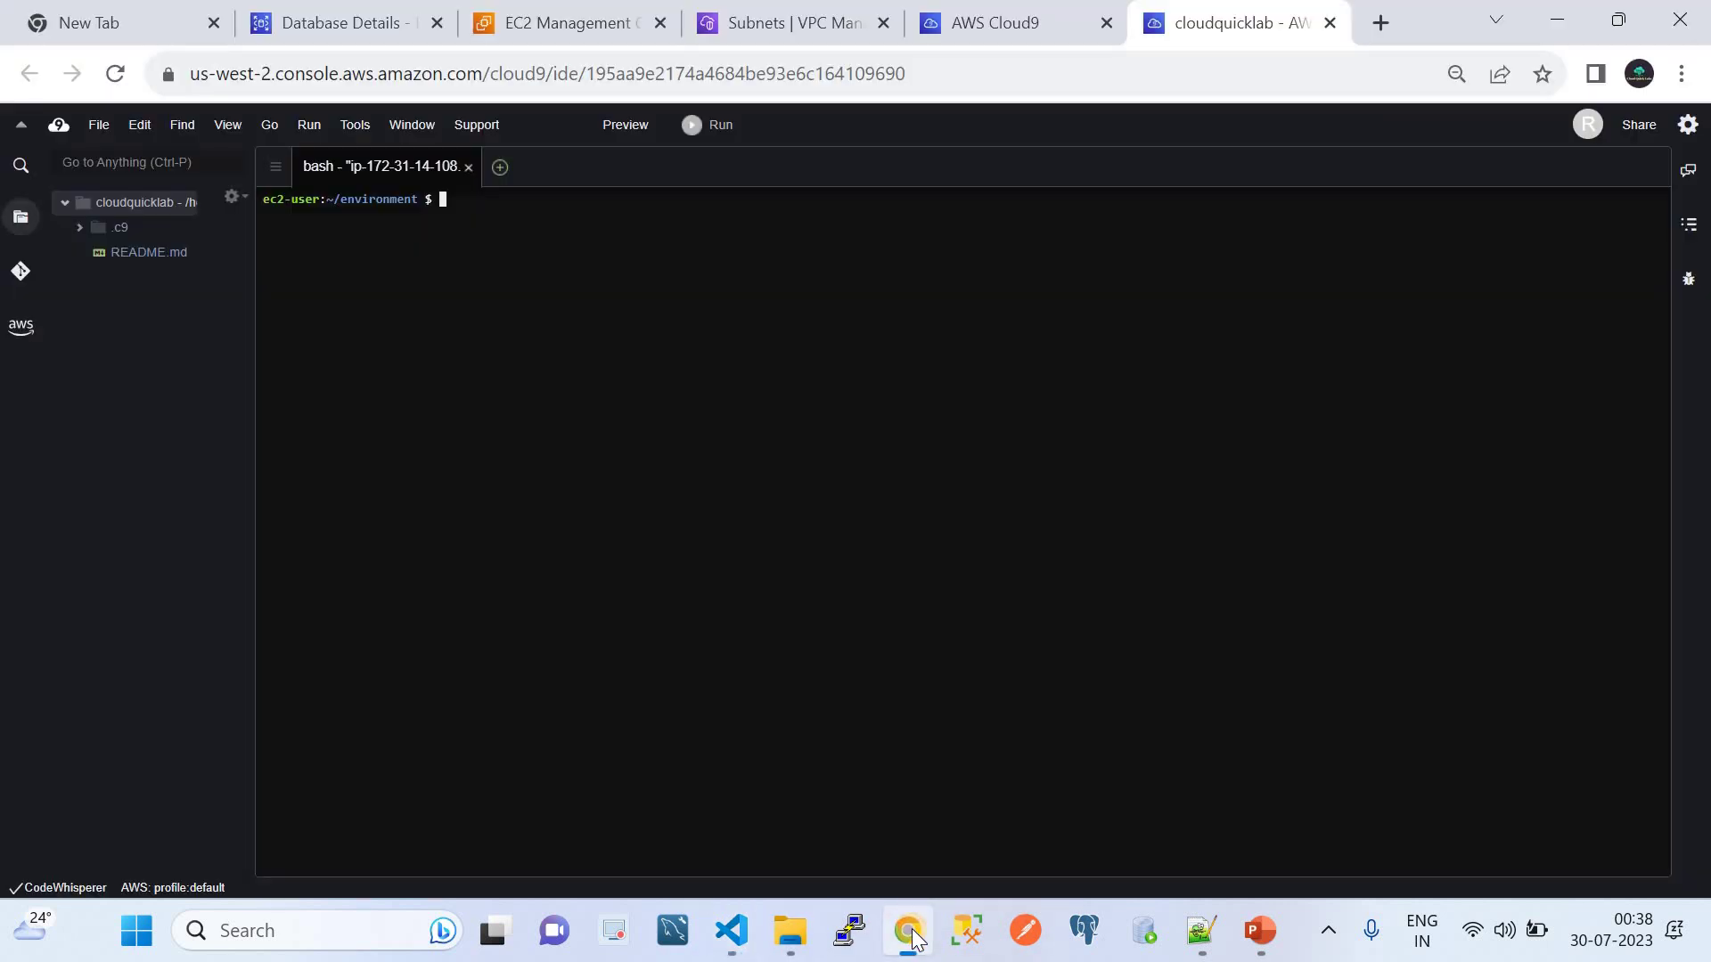
right_click(555, 202)
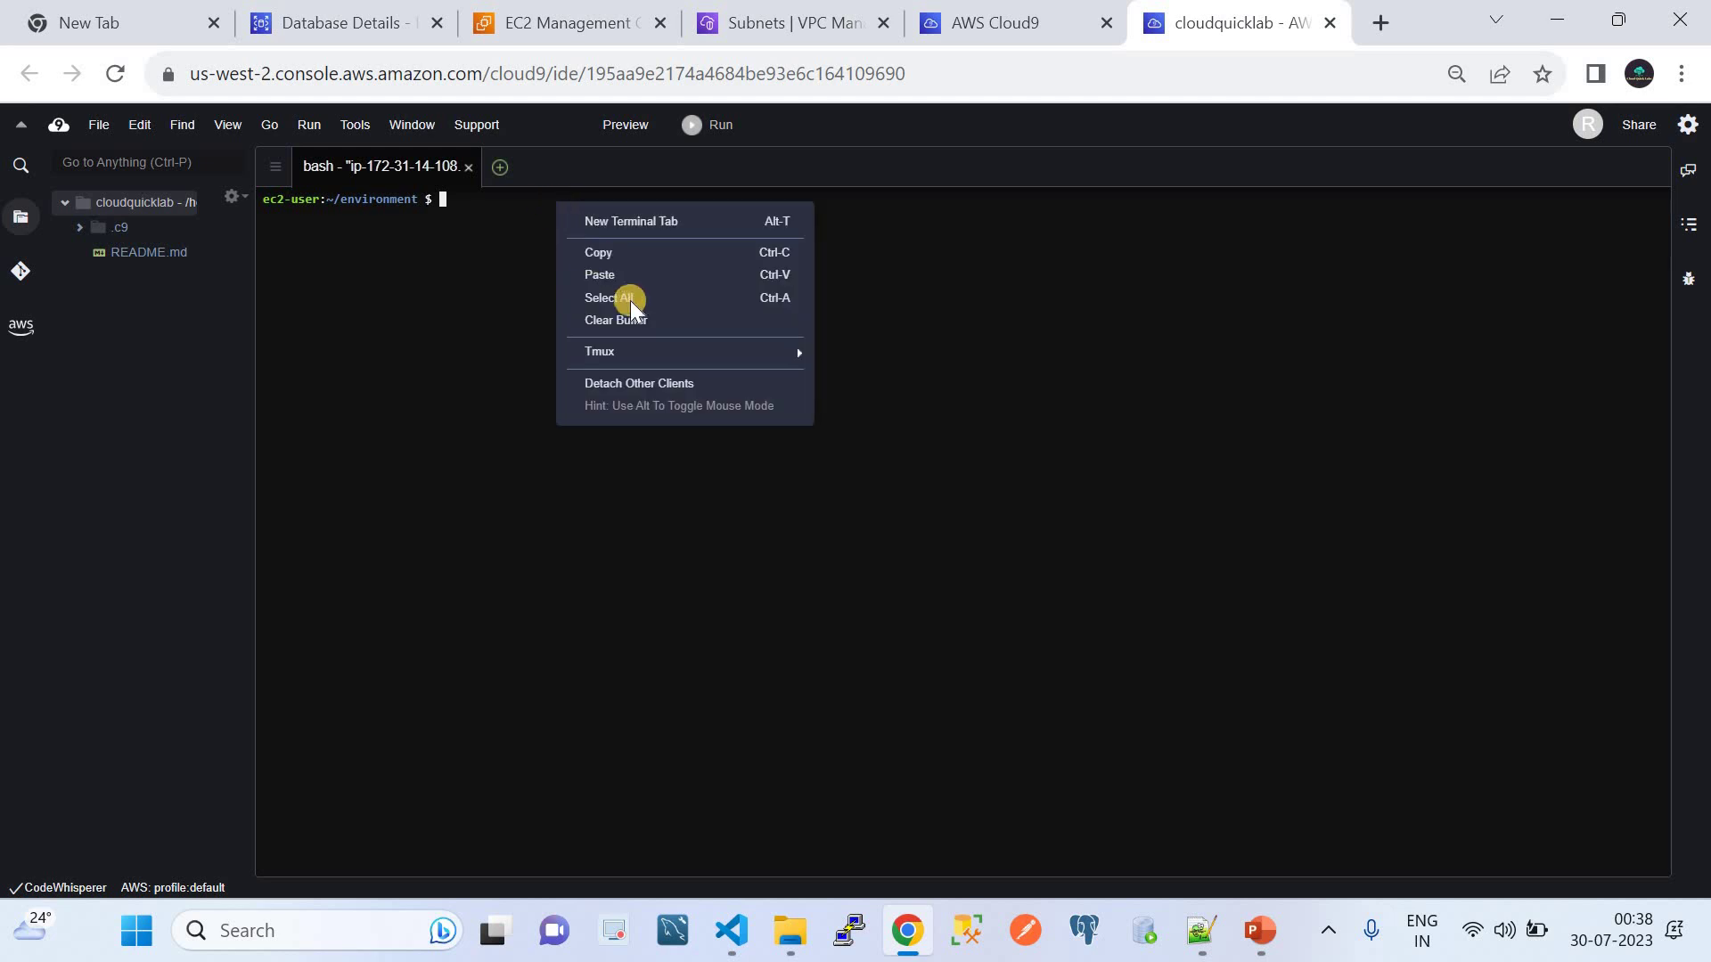
left_click(600, 274)
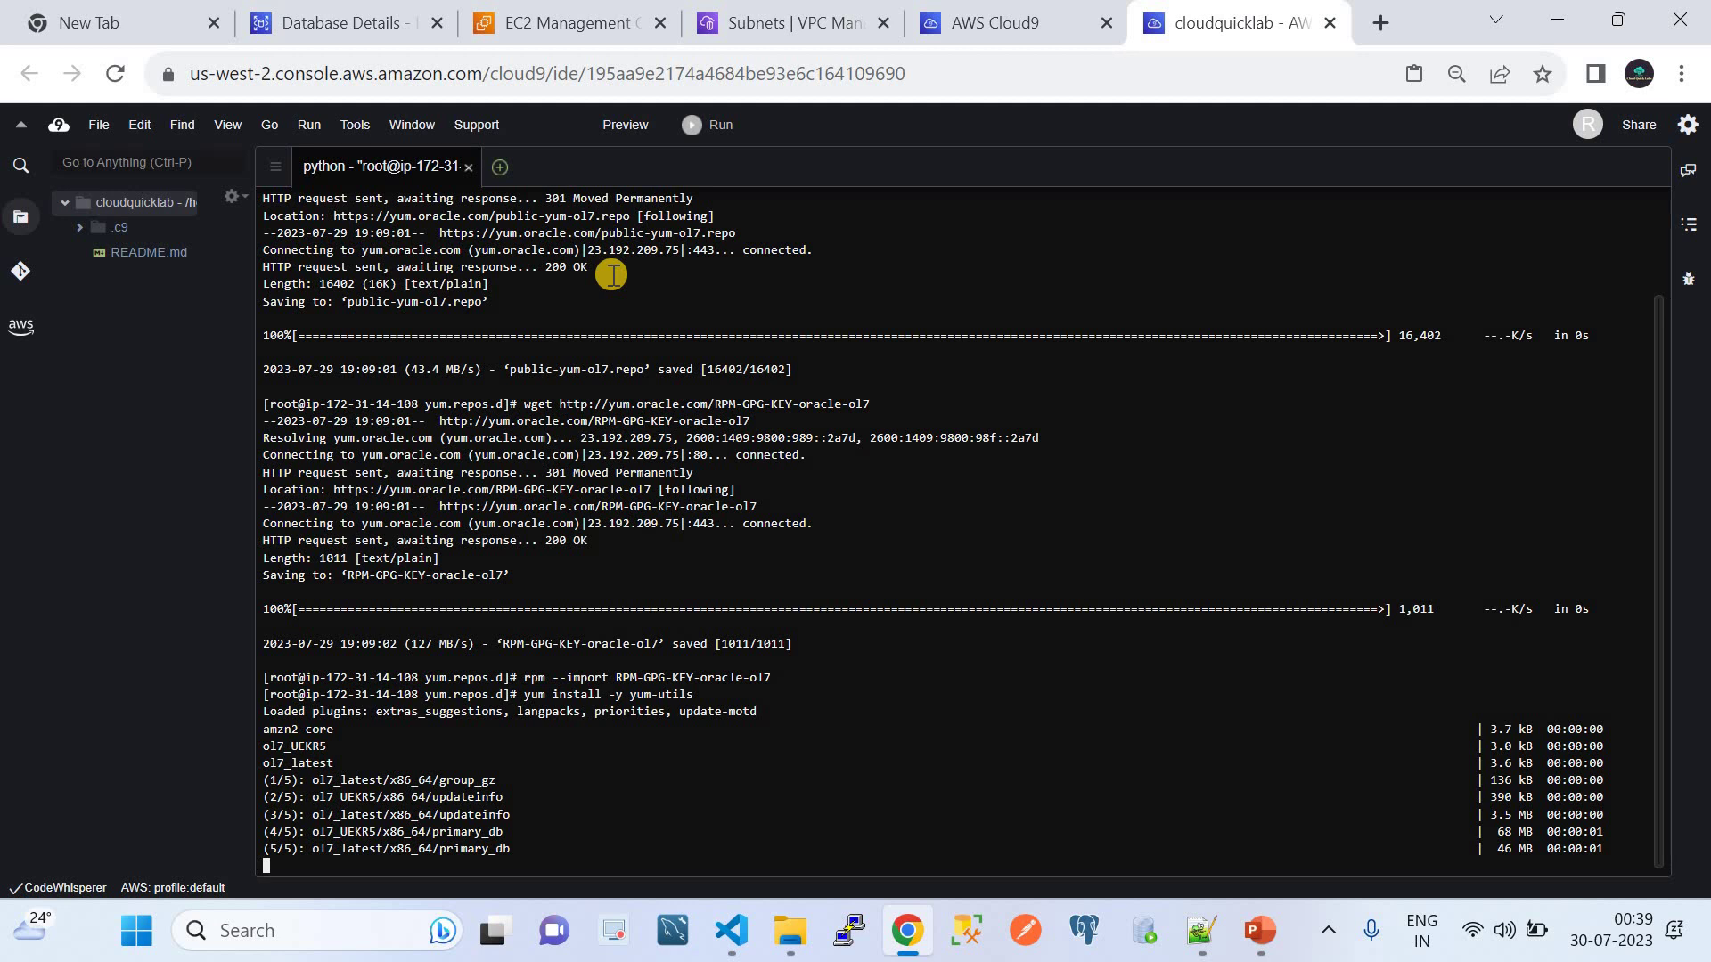
Switch back to VS Code and examine the root login, repository download, key import and yum install commands in Install_oracle.sh
left_click(1201, 947)
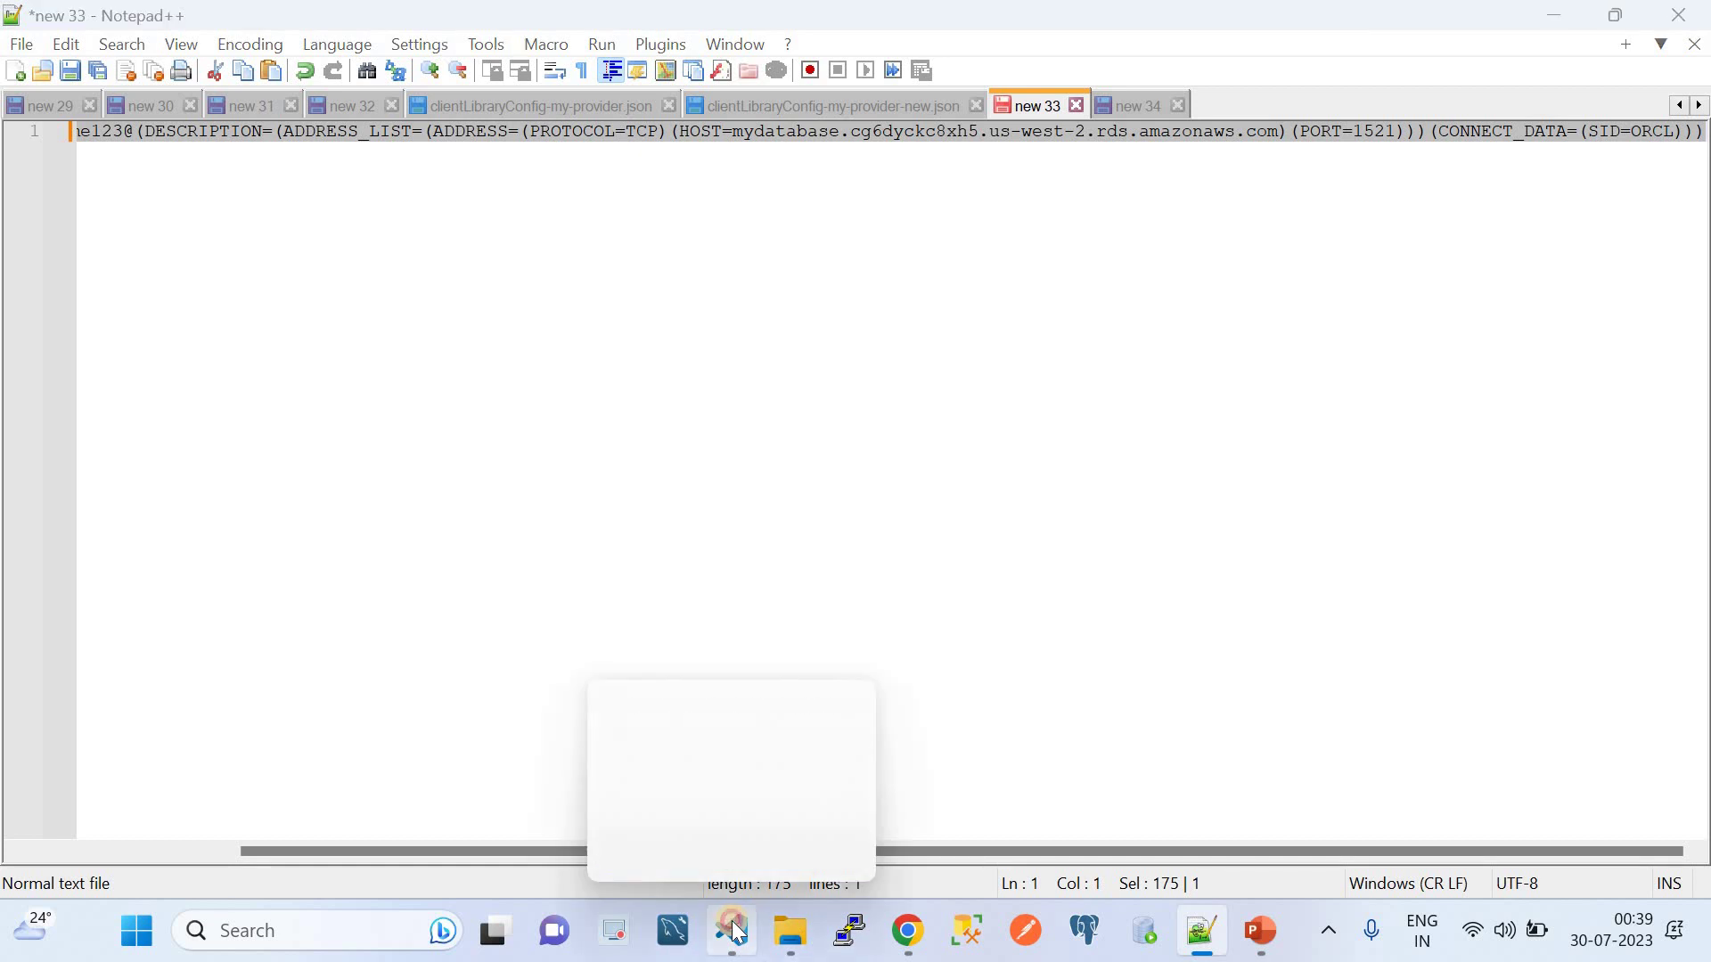
left_click(731, 930)
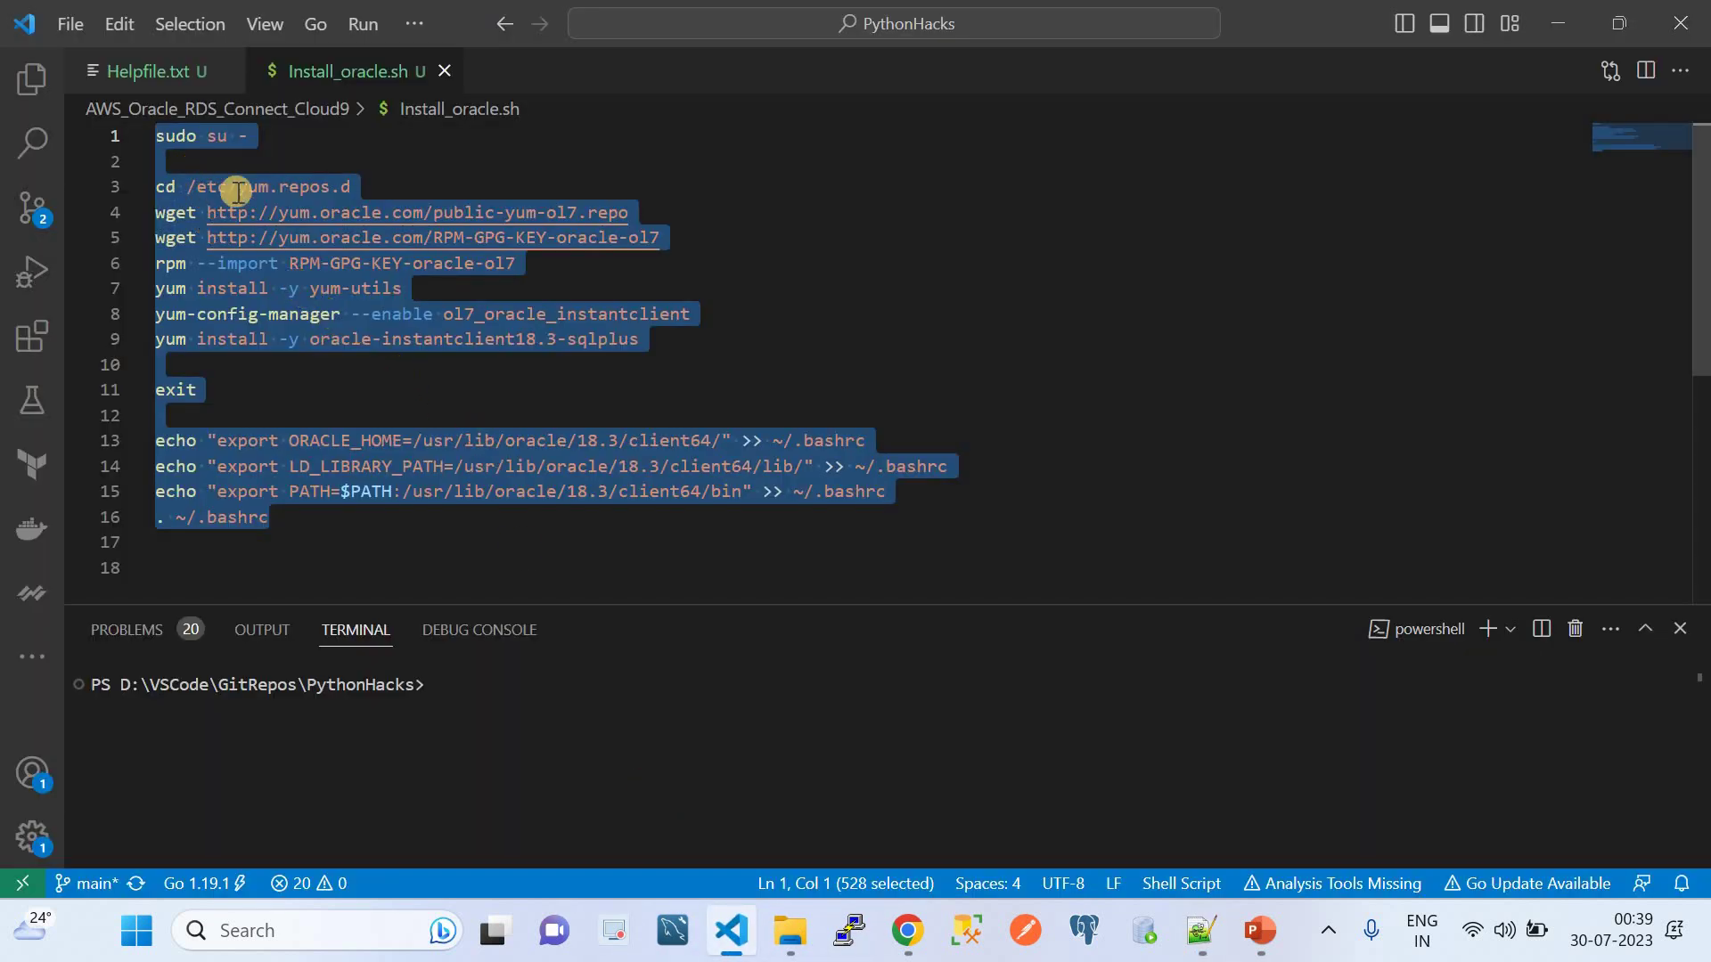
left_click(352, 186)
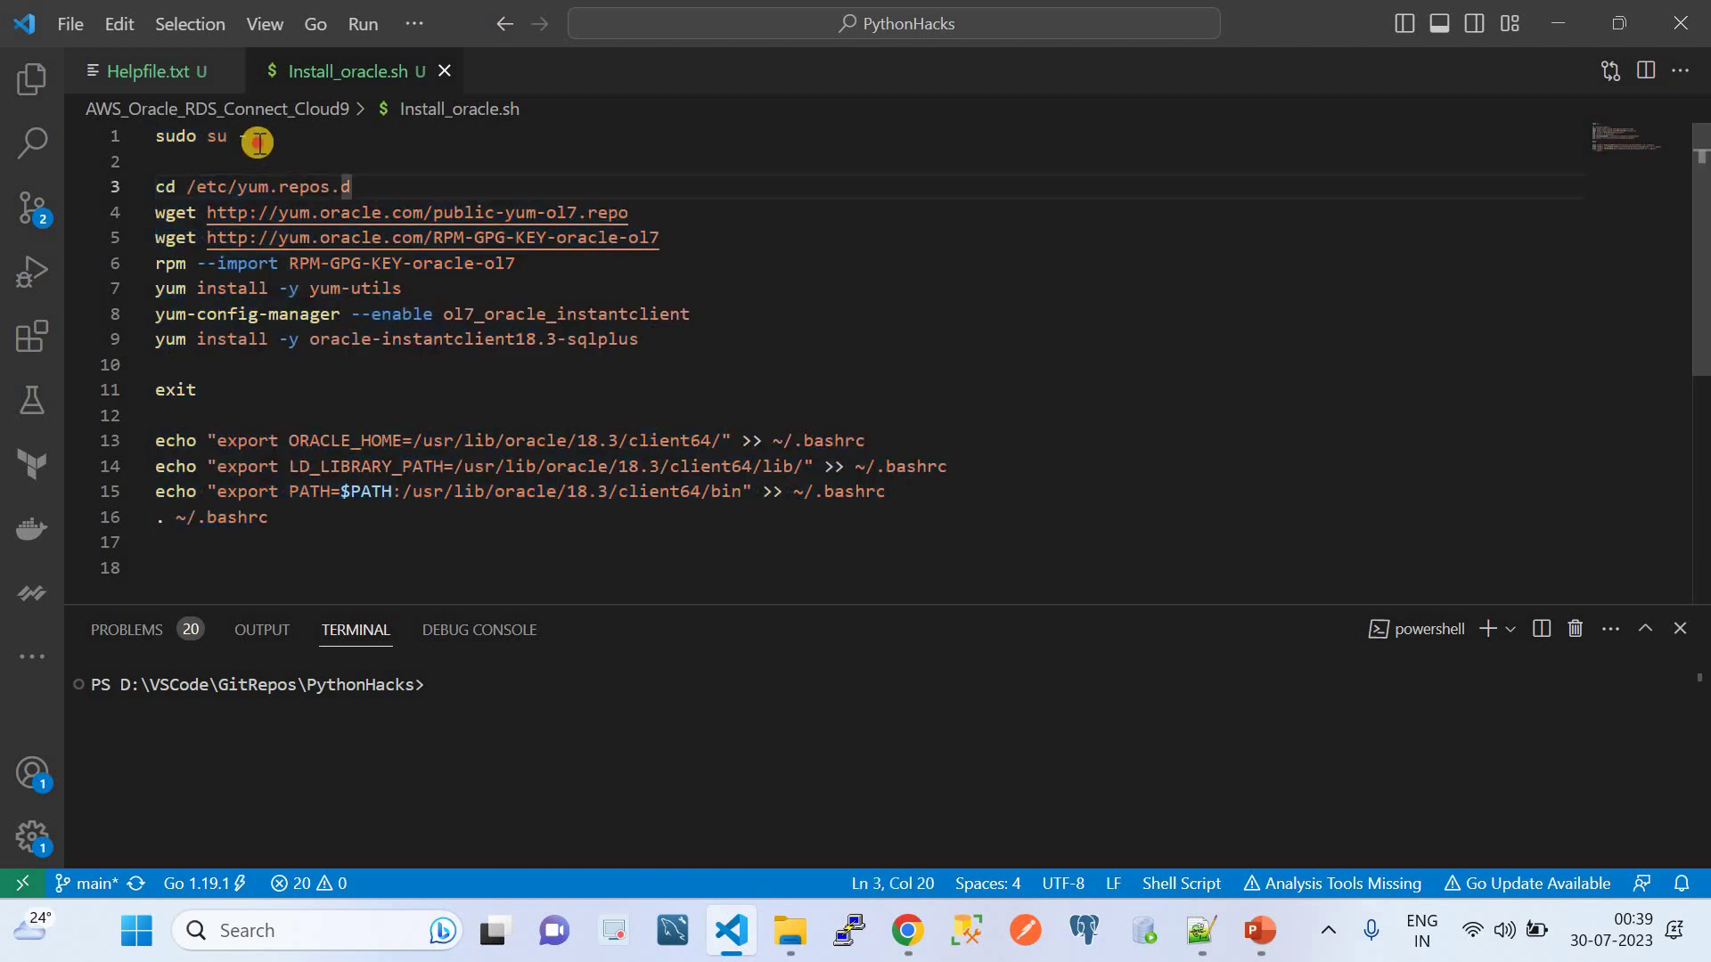
left_click_drag(248, 136, 156, 135)
left_click_drag(163, 187, 259, 259)
left_click(183, 228)
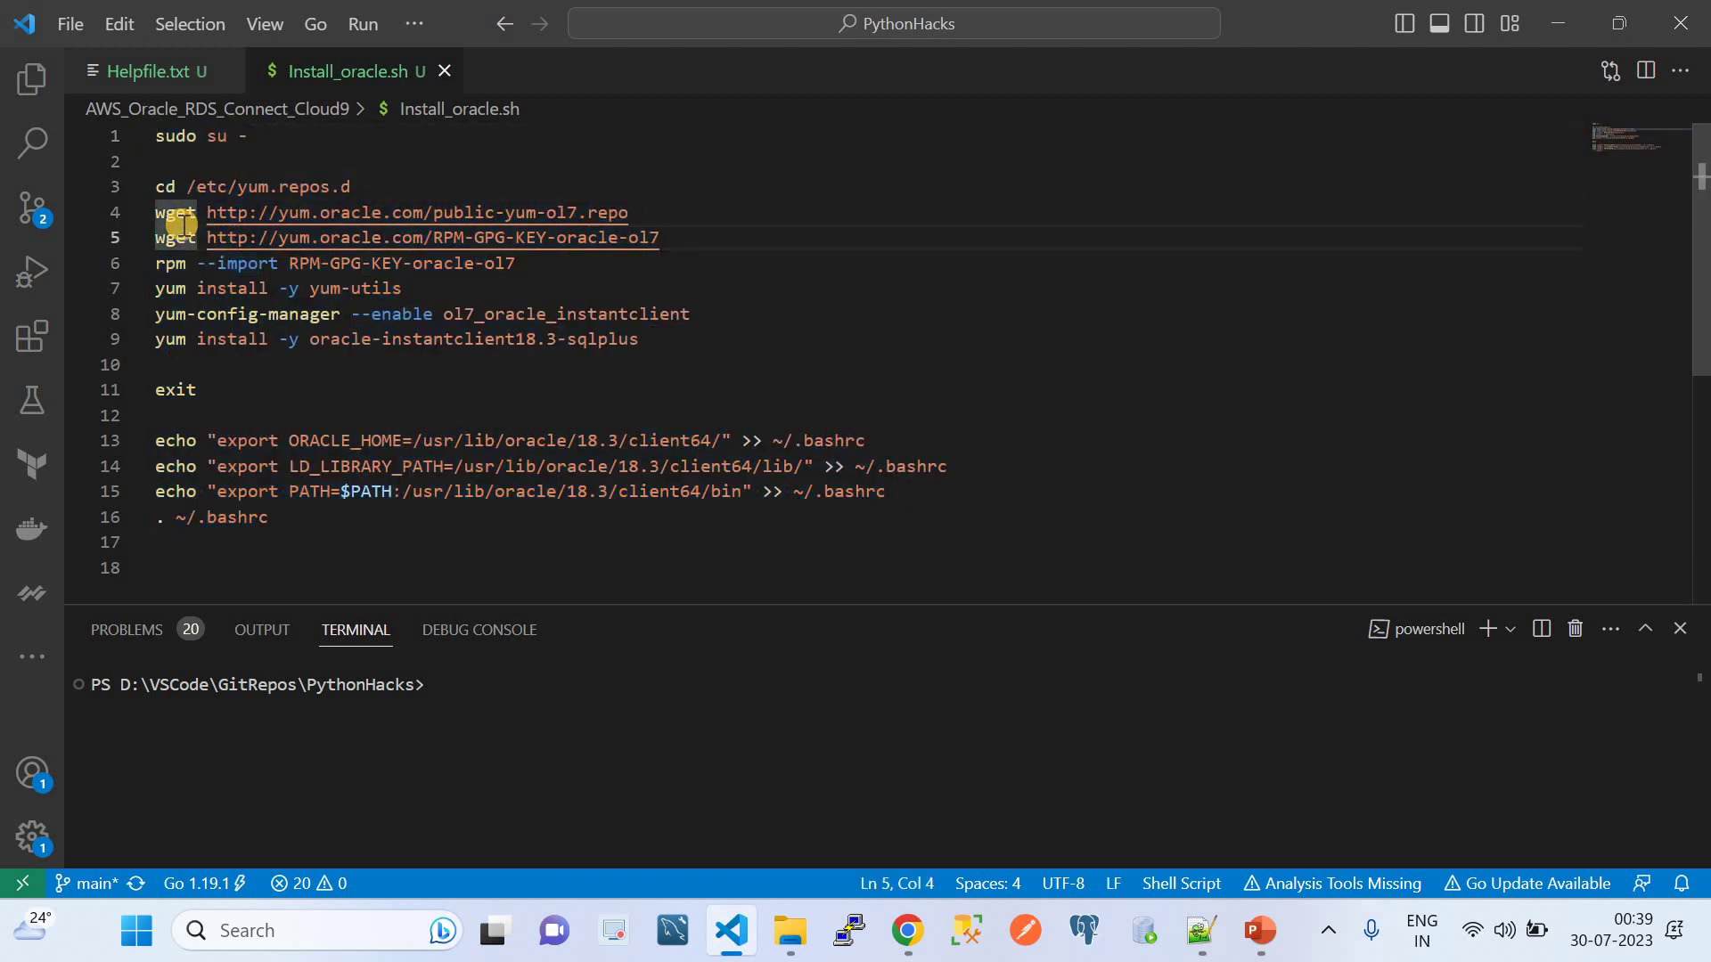
left_click(186, 263)
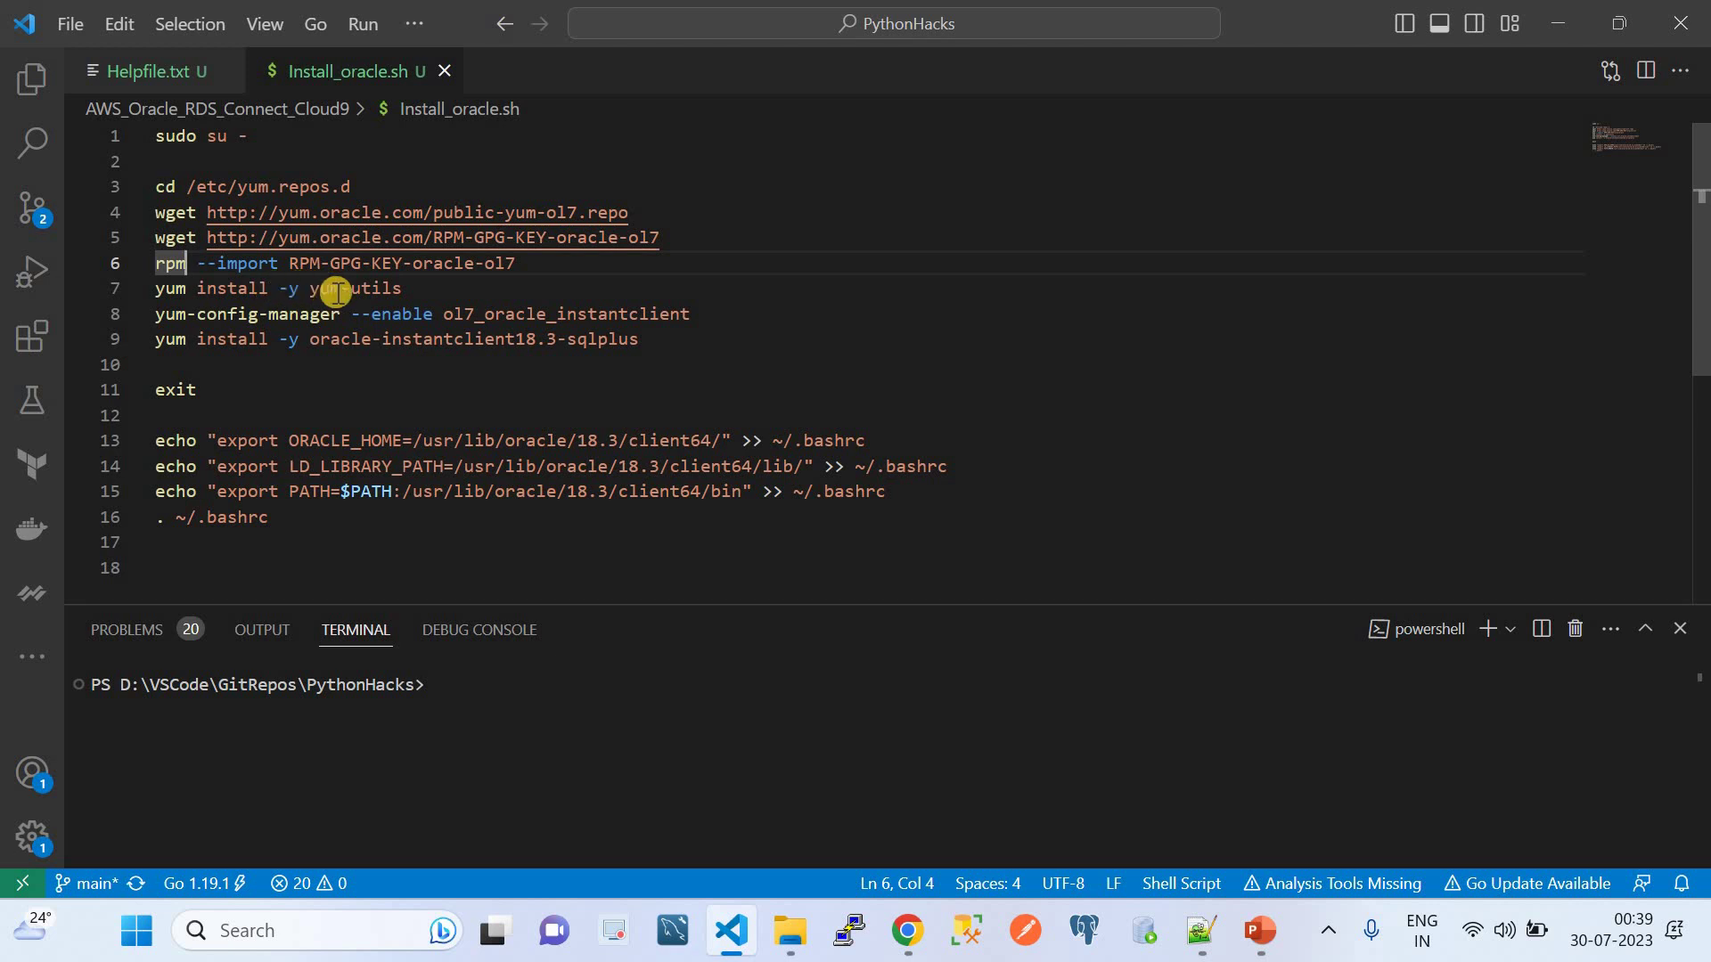
left_click_drag(319, 290, 393, 288)
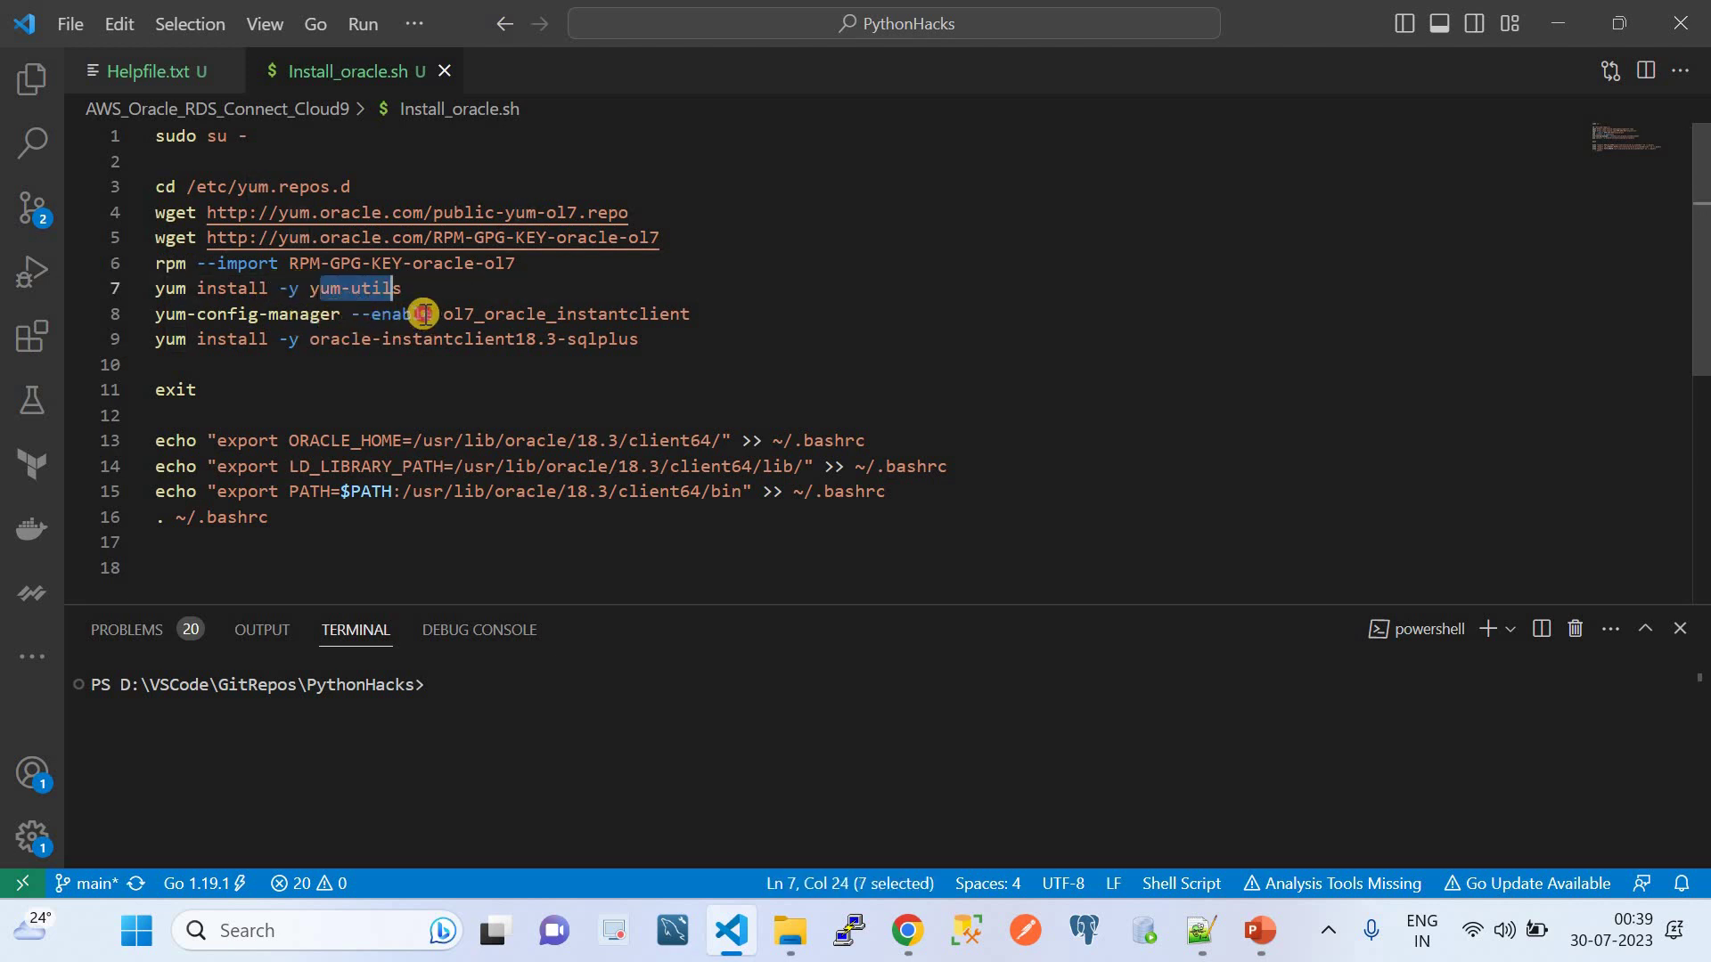
left_click_drag(423, 316, 648, 345)
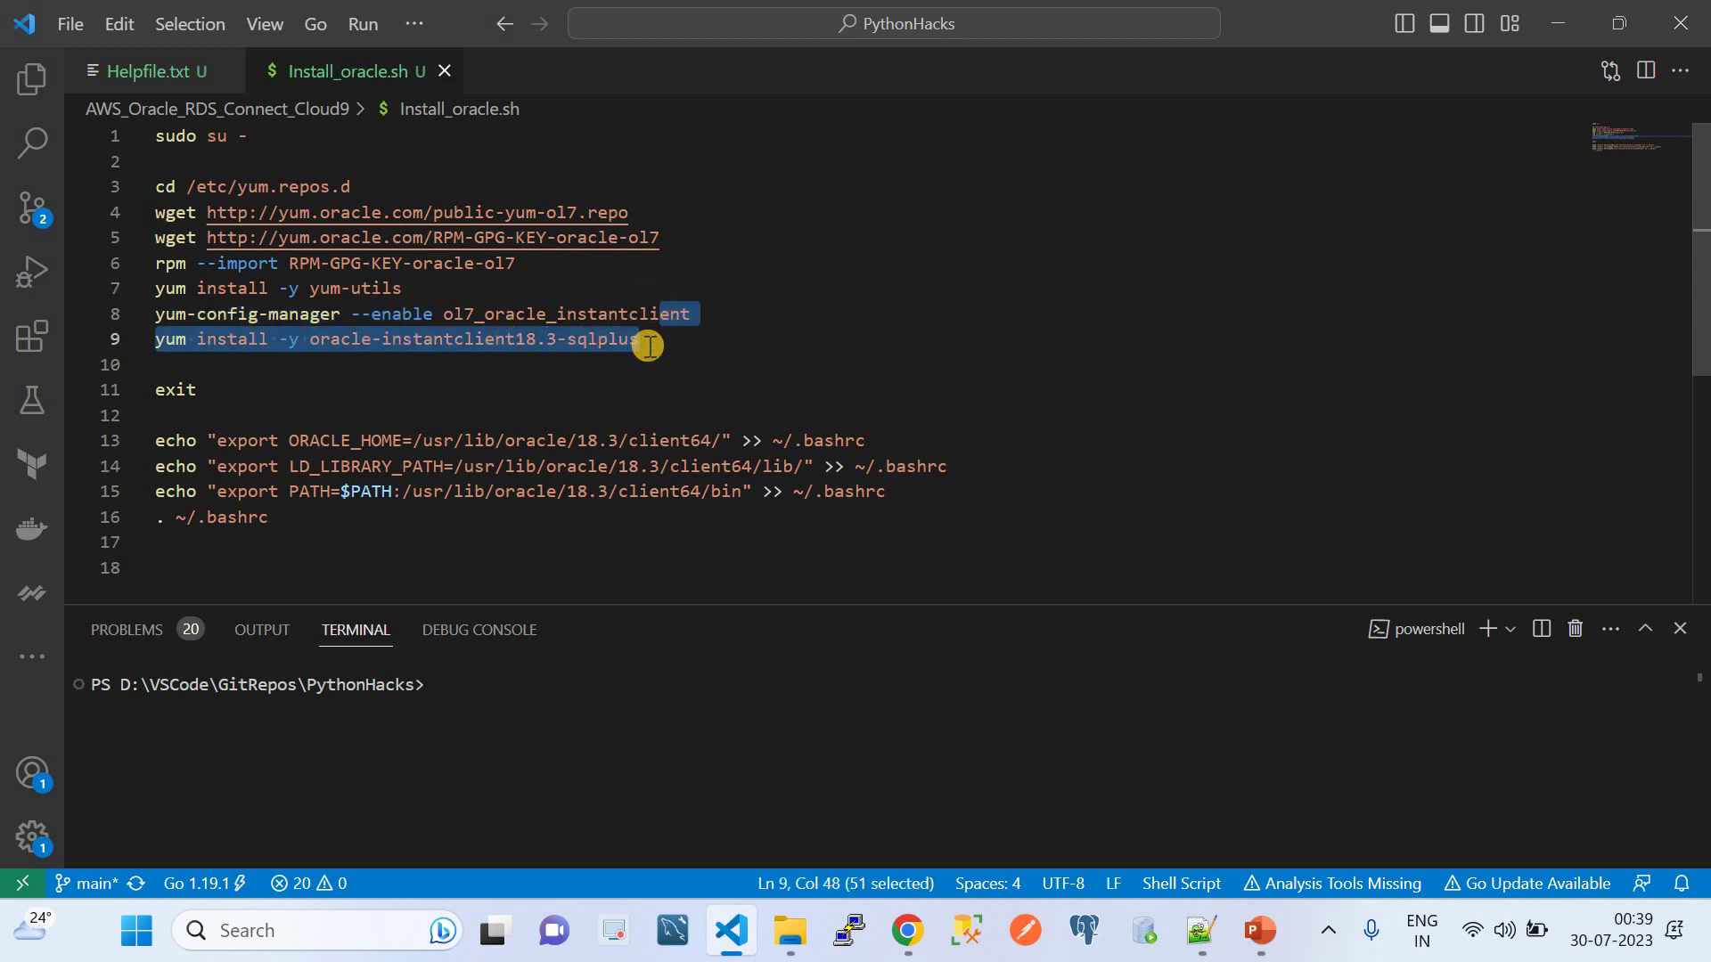
Return to the cloudquicklab terminal in Chrome, exit the root session and append the ORACLE_HOME, LD_LIBRARY_PATH and PATH exports to ~/.bashrc
left_click(649, 346)
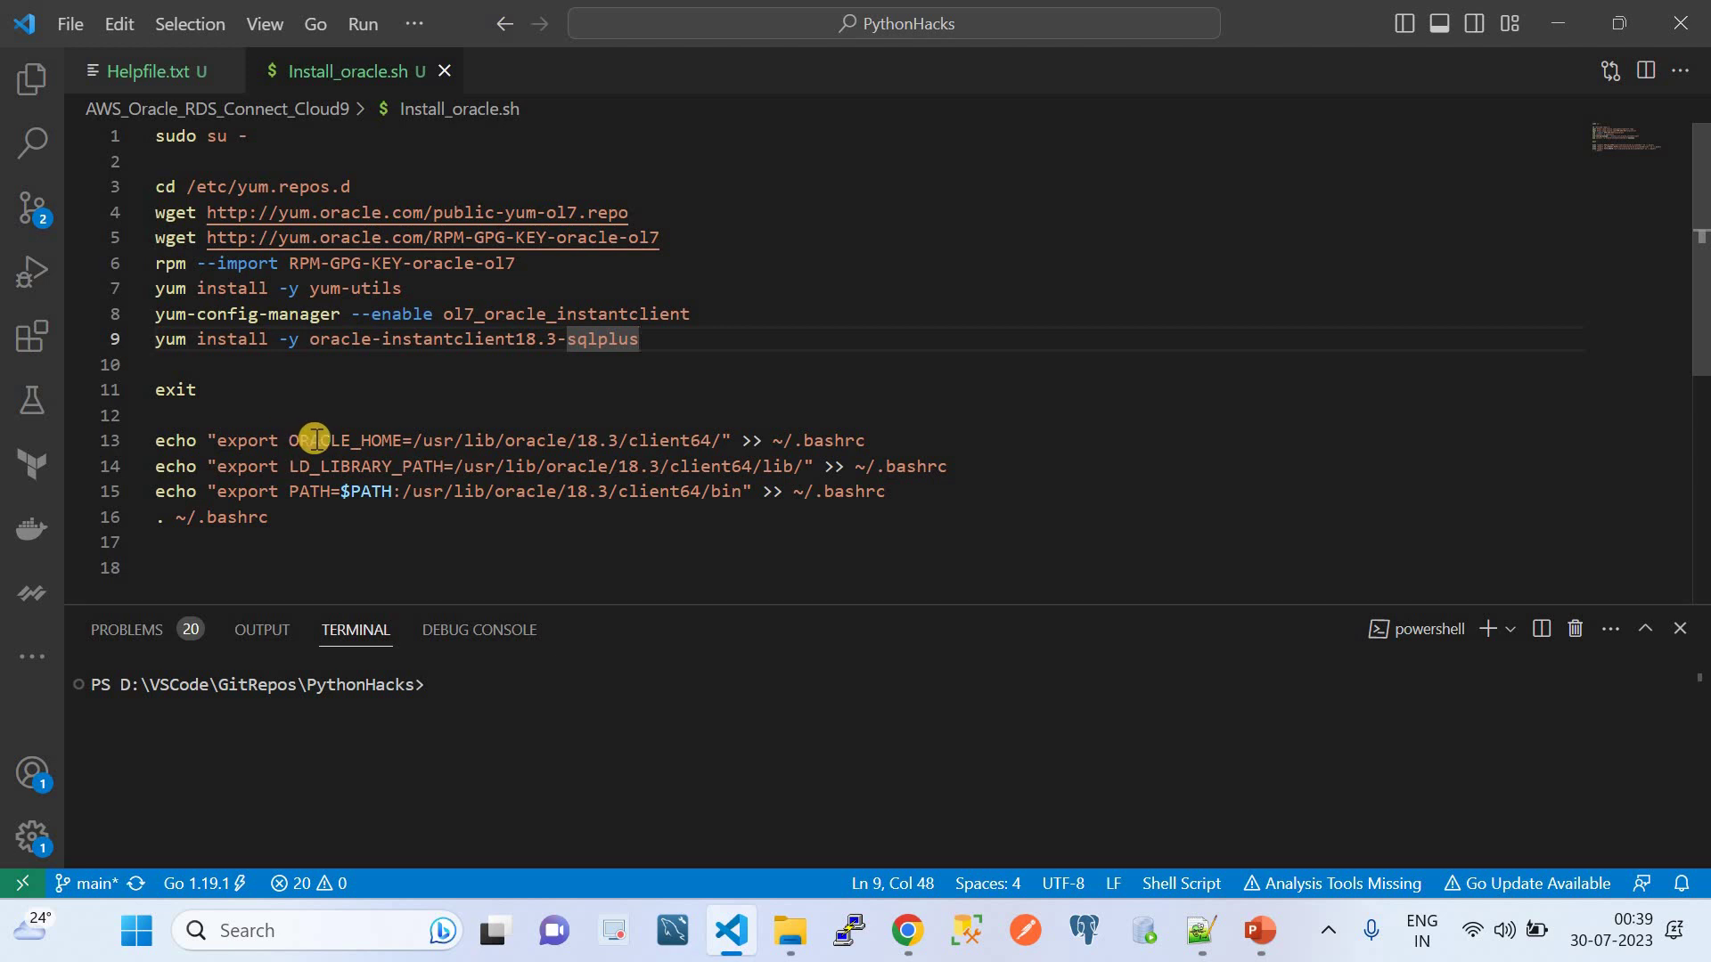
left_click(277, 517)
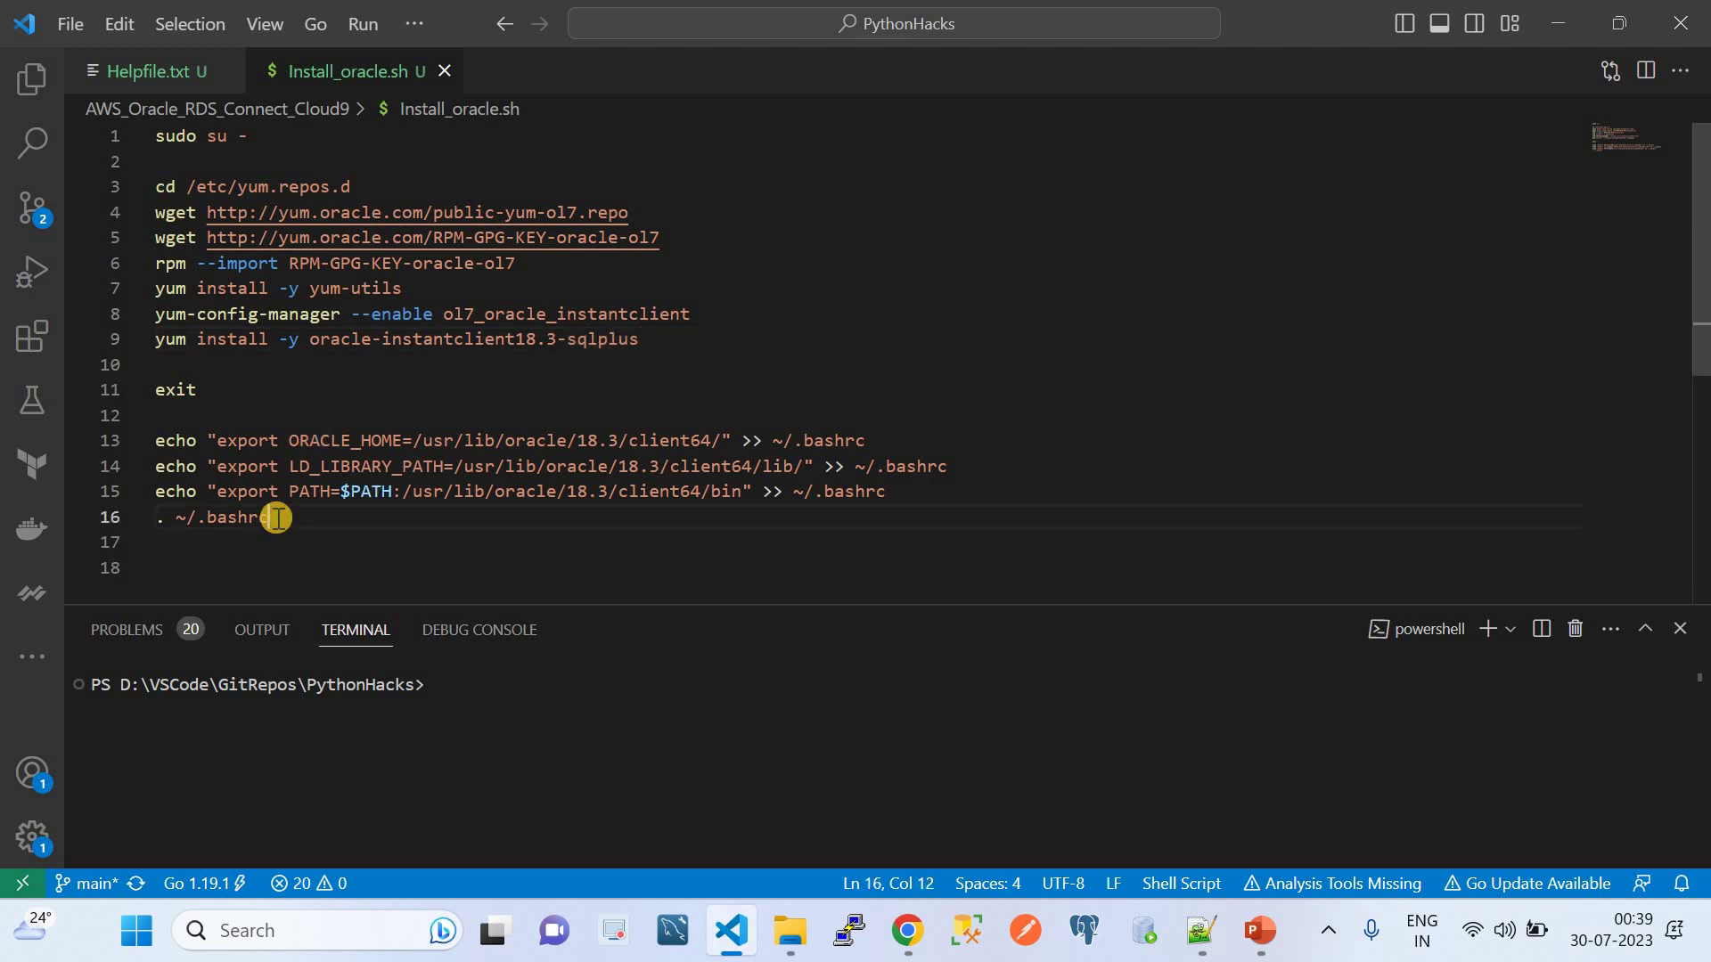
left_click(907, 930)
left_click(749, 615)
type("exit  echo \"export ORACLE_HOME=/usr/lib/oracle/18.3/client64/\" >> ~/.bashrc echo \"export LD_LIBRARY_PATH=/usr/lib/oracle/18.3/client64/lib/\" >> ~/.bashrc echo \"export PATH=$PATH:/usr/lib/oracle/18.3/client64/bin\" >> ~/.bashrc . ~/.bashrc")
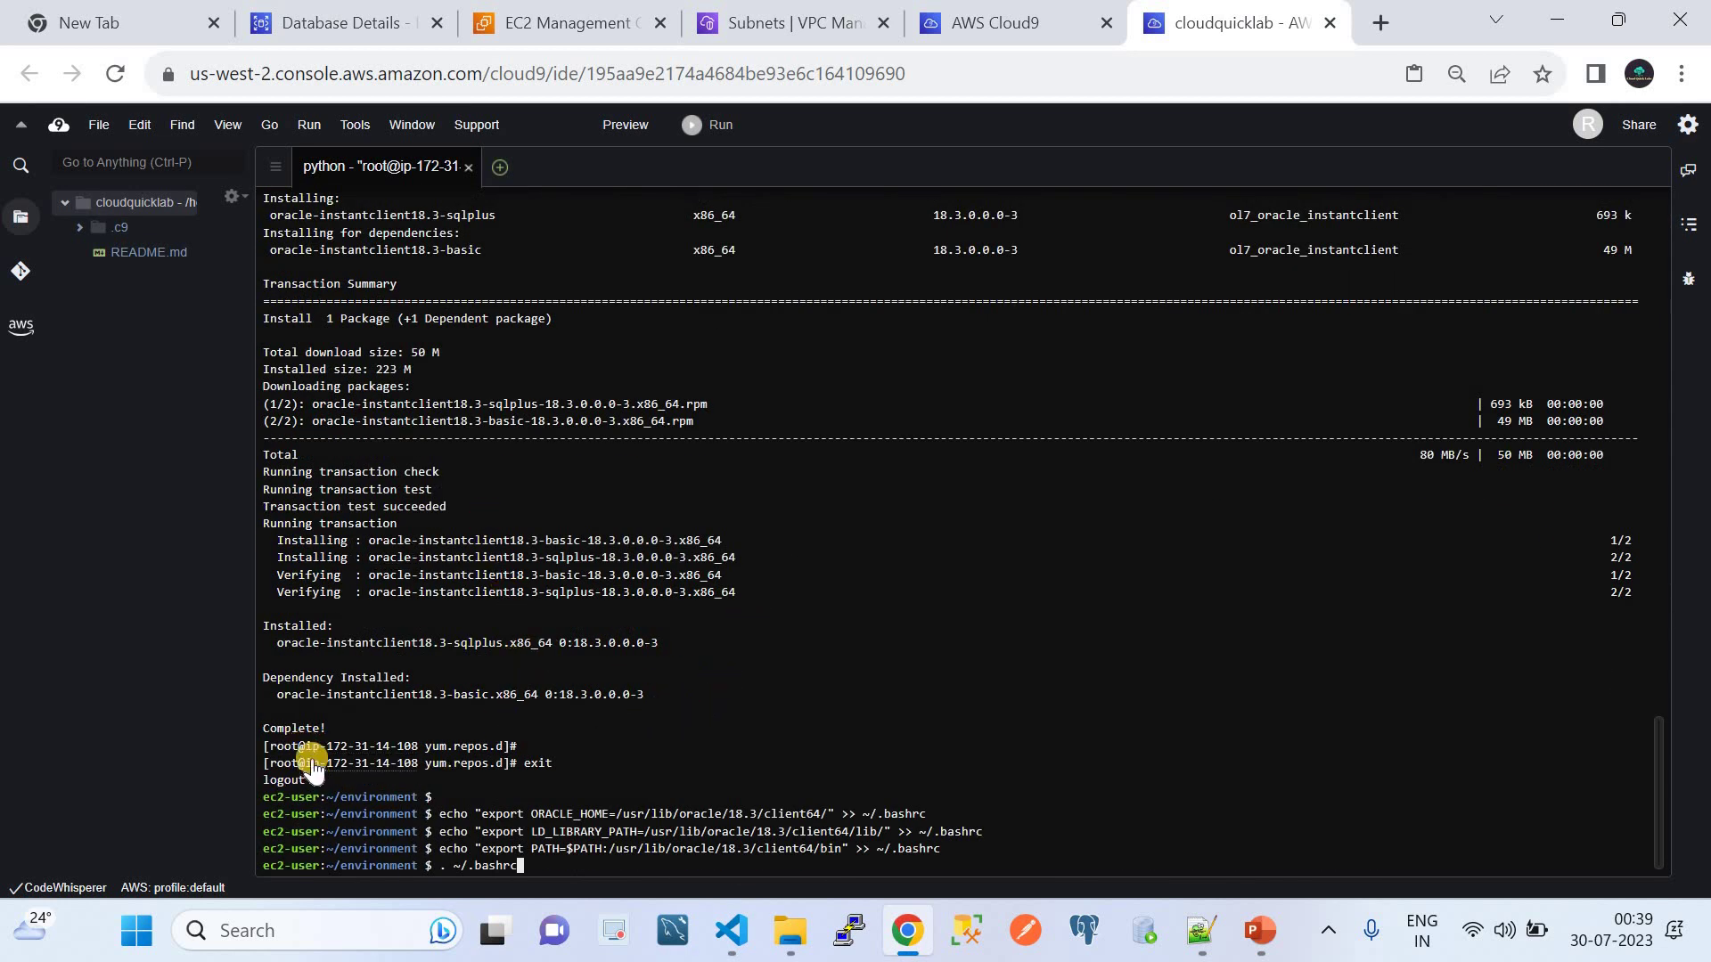
Check the sqlplus installation output and export commands, and reload the shell profile with . ~/.bashrc
left_click_drag(326, 722, 270, 682)
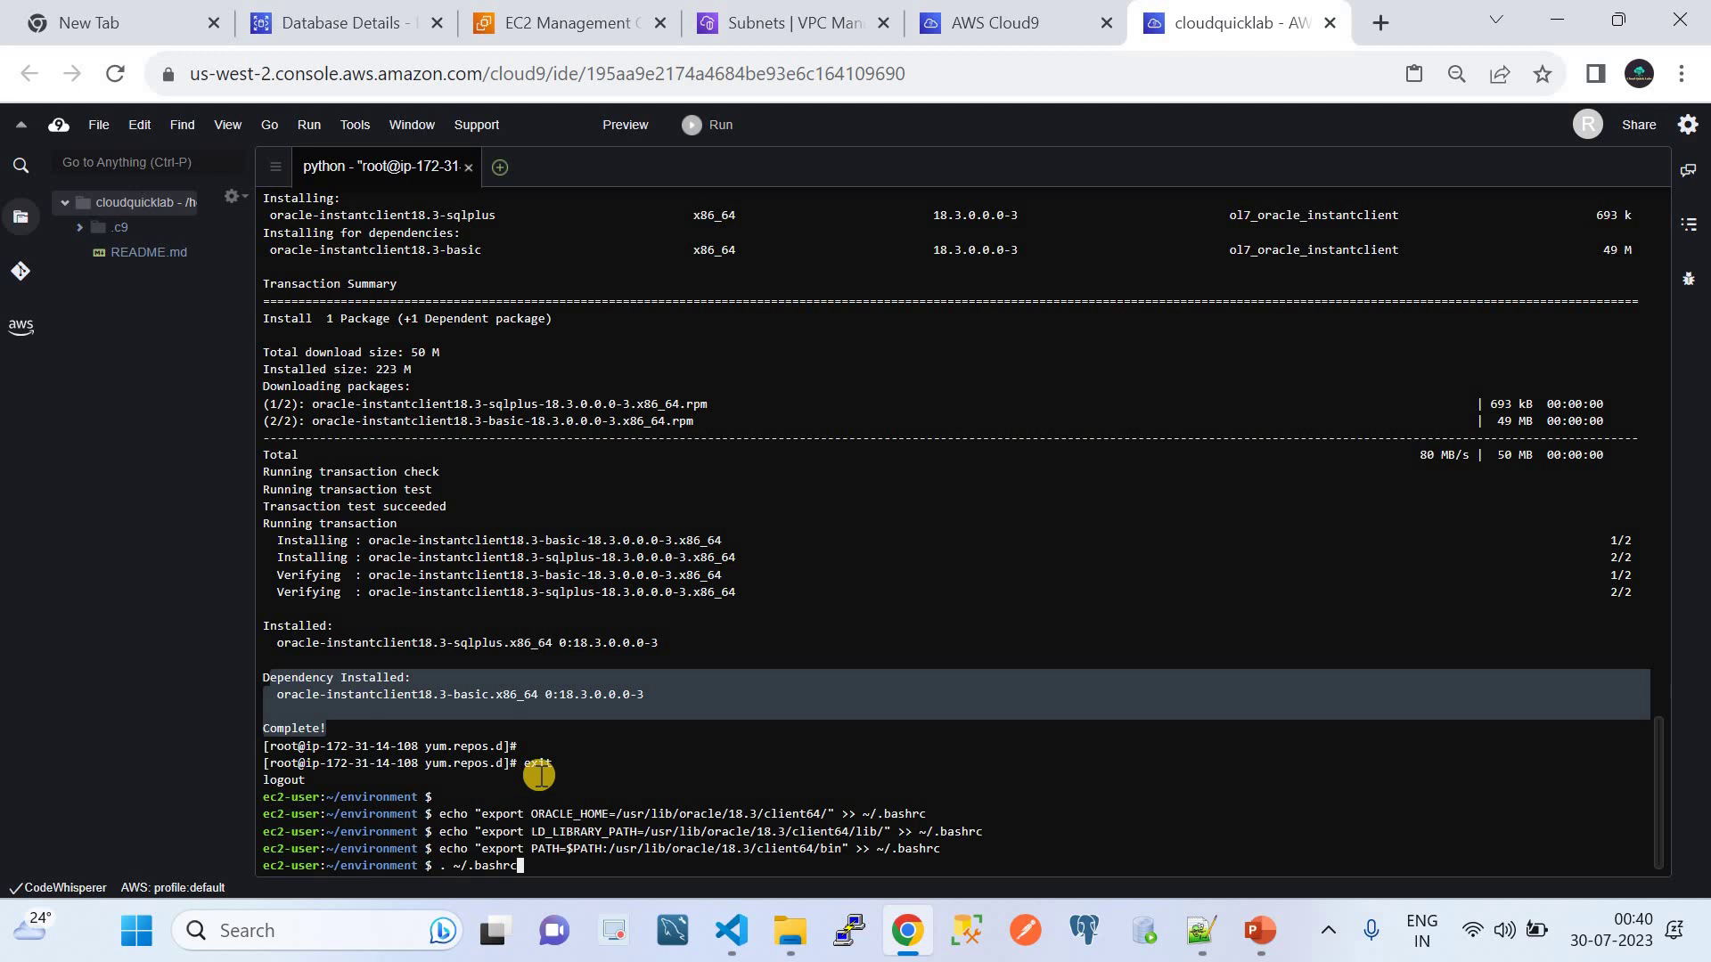
left_click_drag(437, 814, 989, 847)
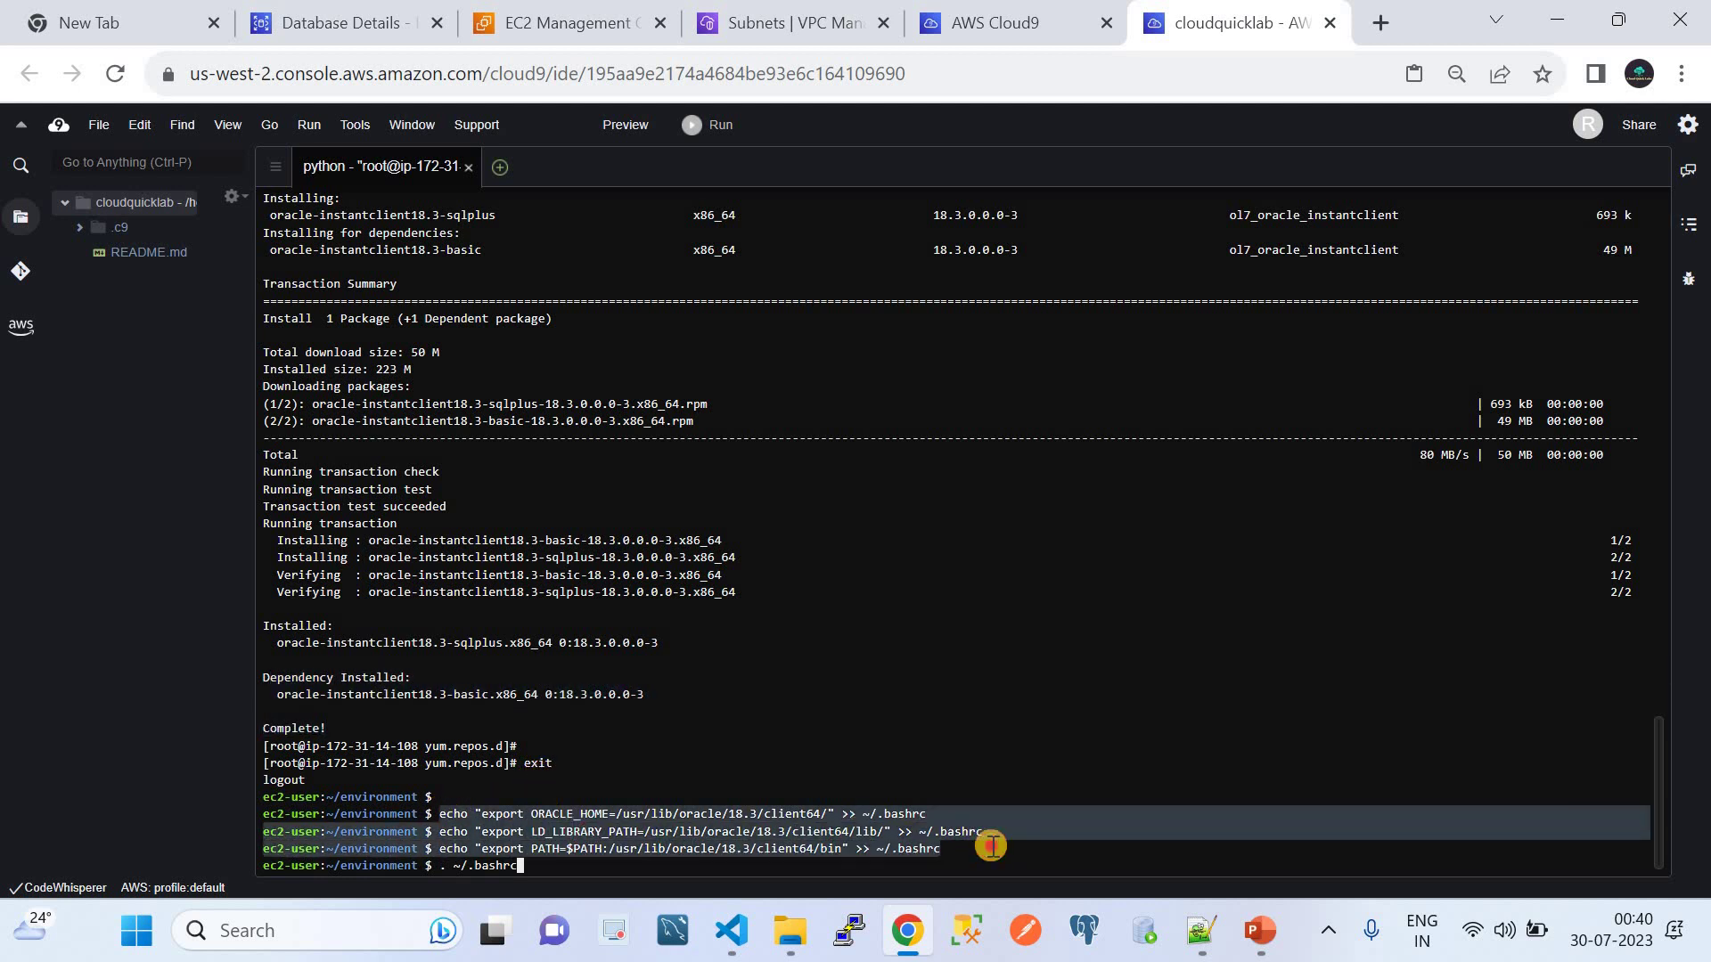
left_click(645, 858)
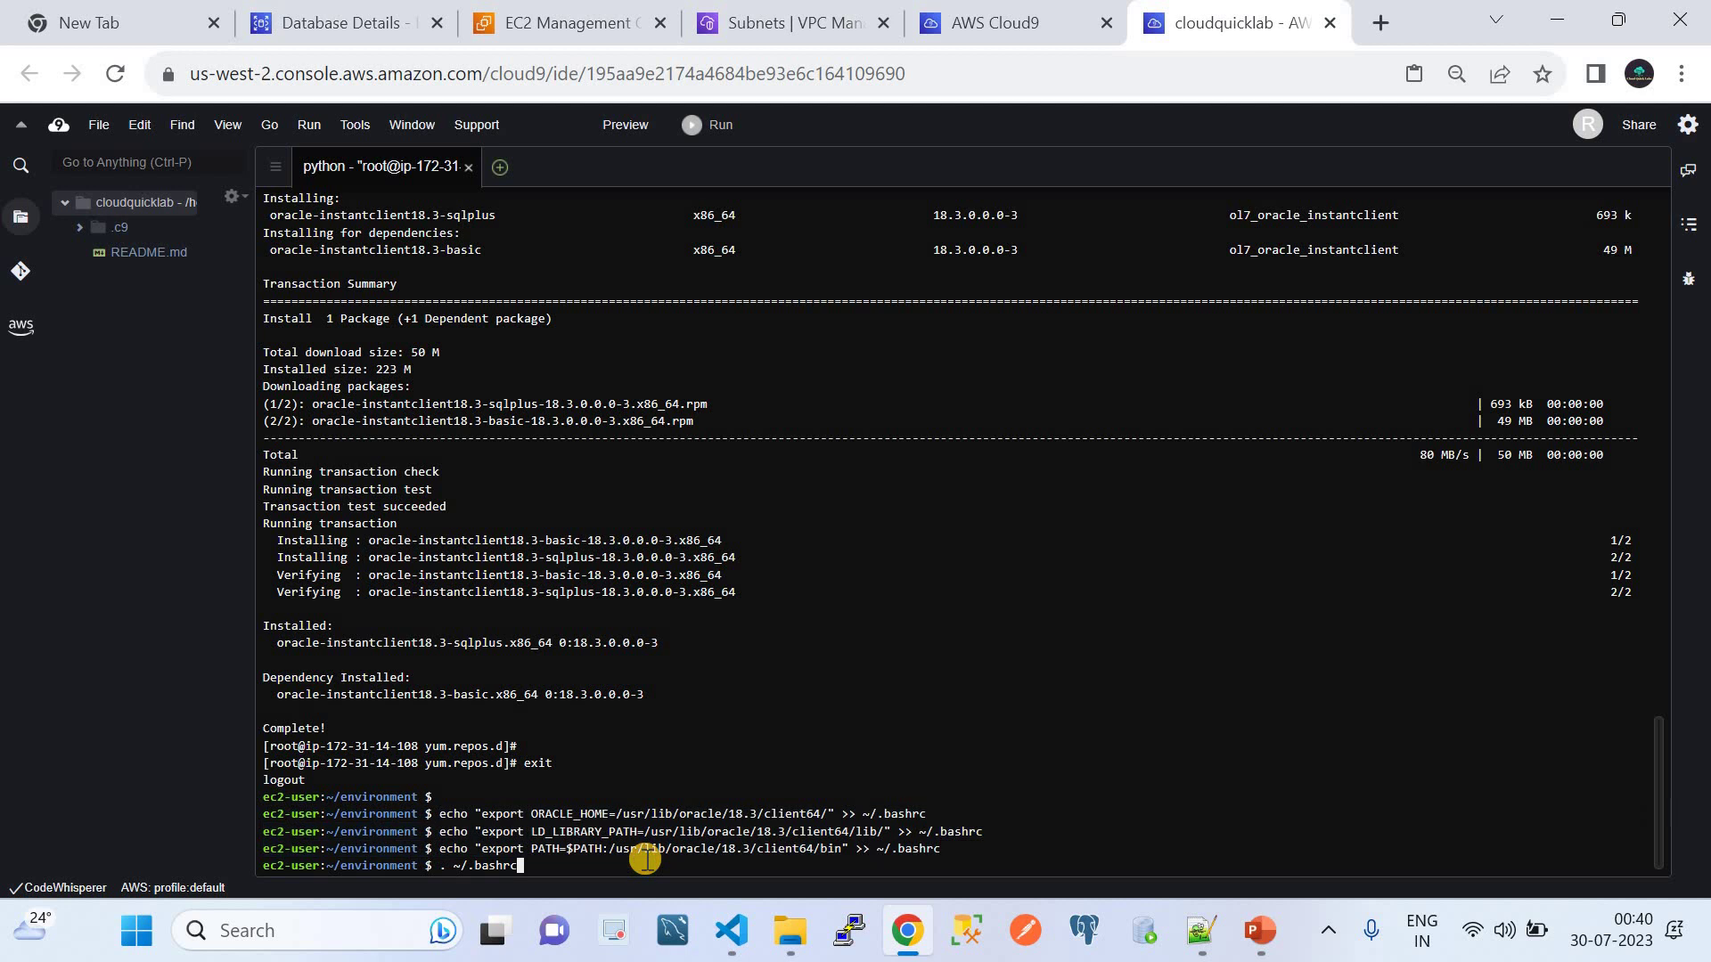
type(". ~/.bashrc")
key("Return")
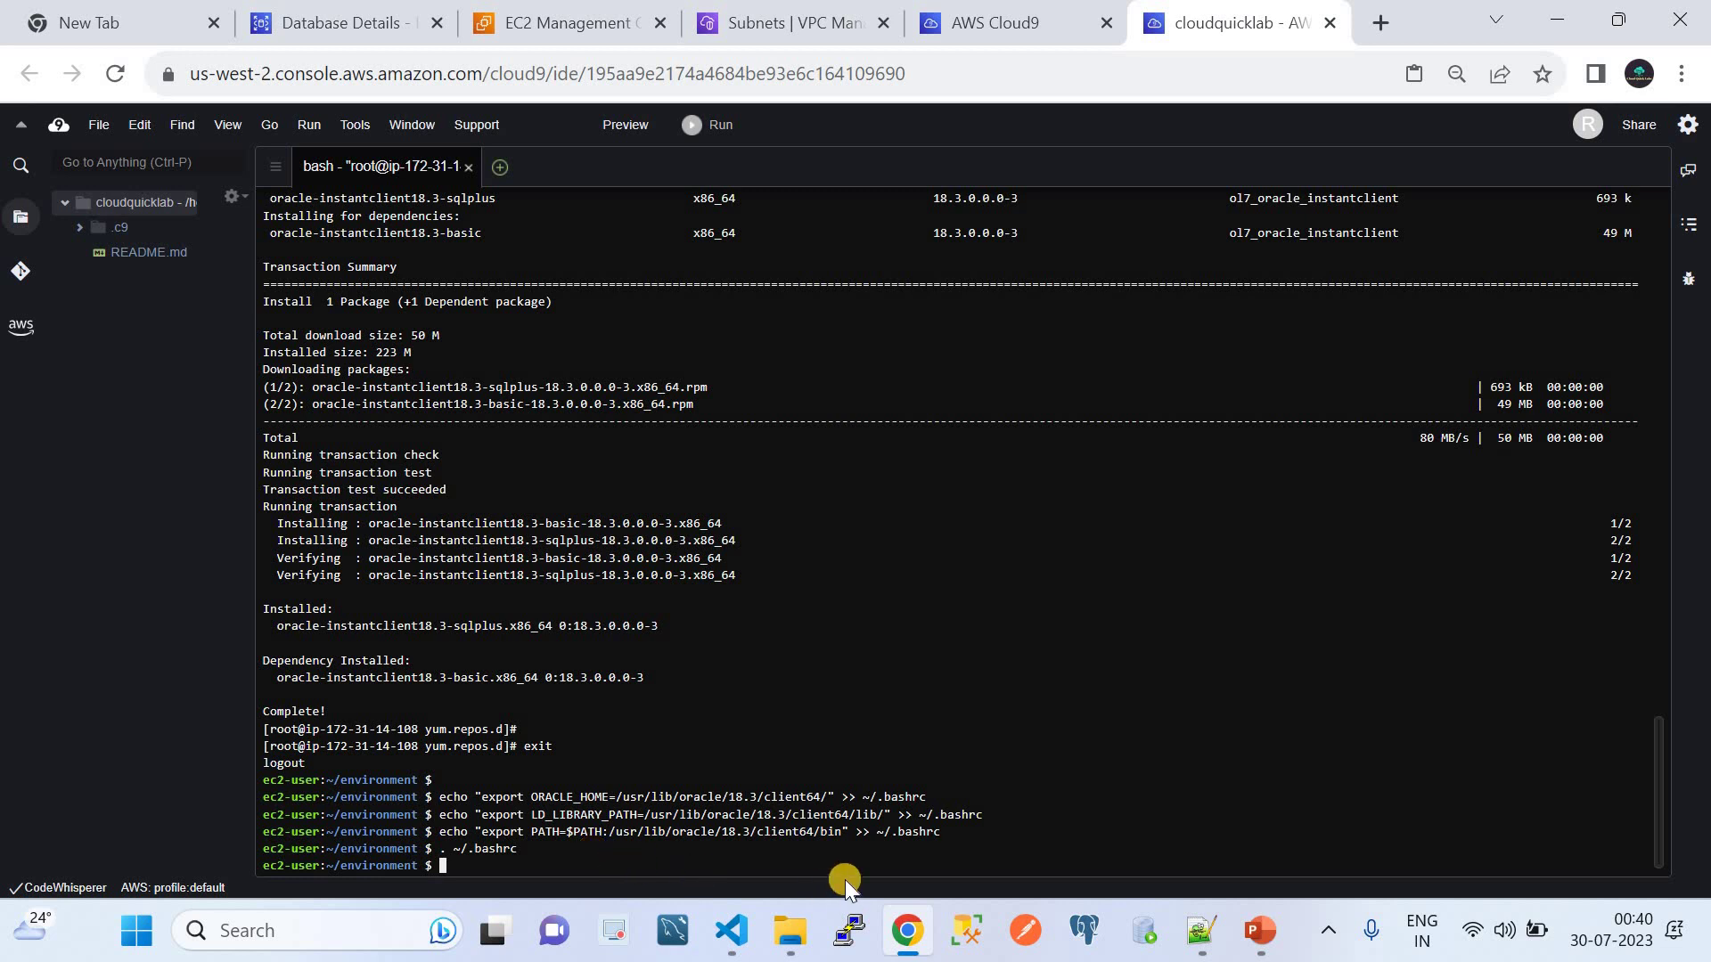
Switch to VS Code, open Helpfile.txt and examine the username and password parts of the sqlplus connection command
left_click(1202, 933)
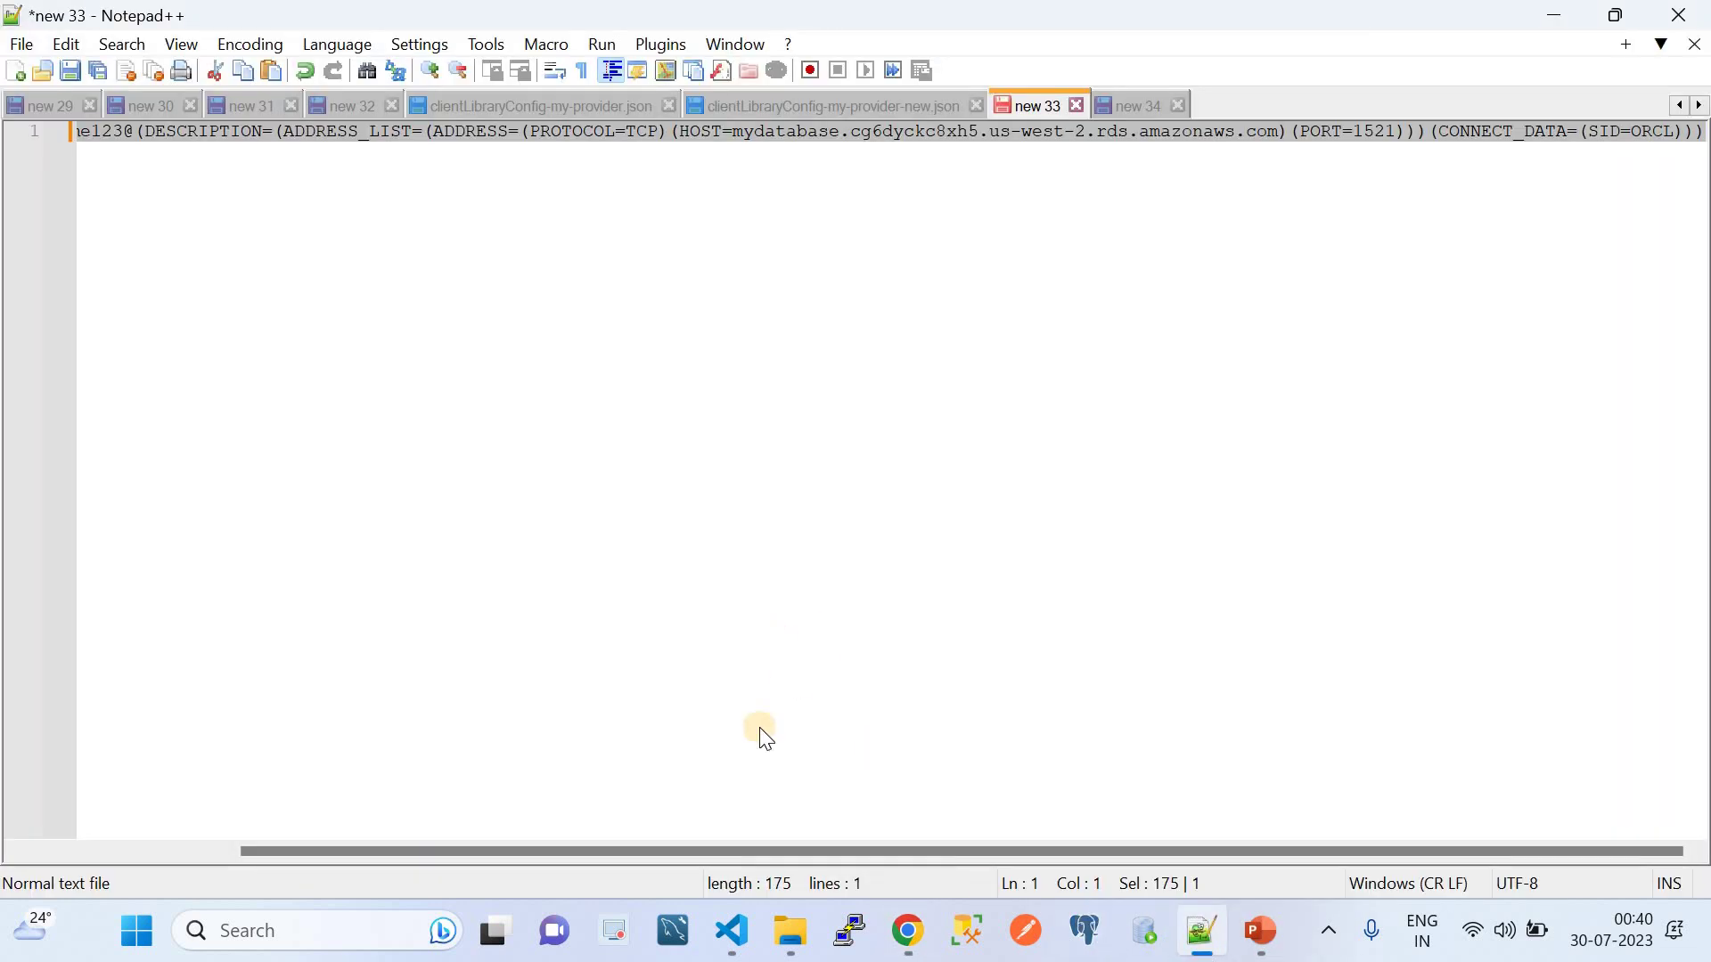
left_click(740, 918)
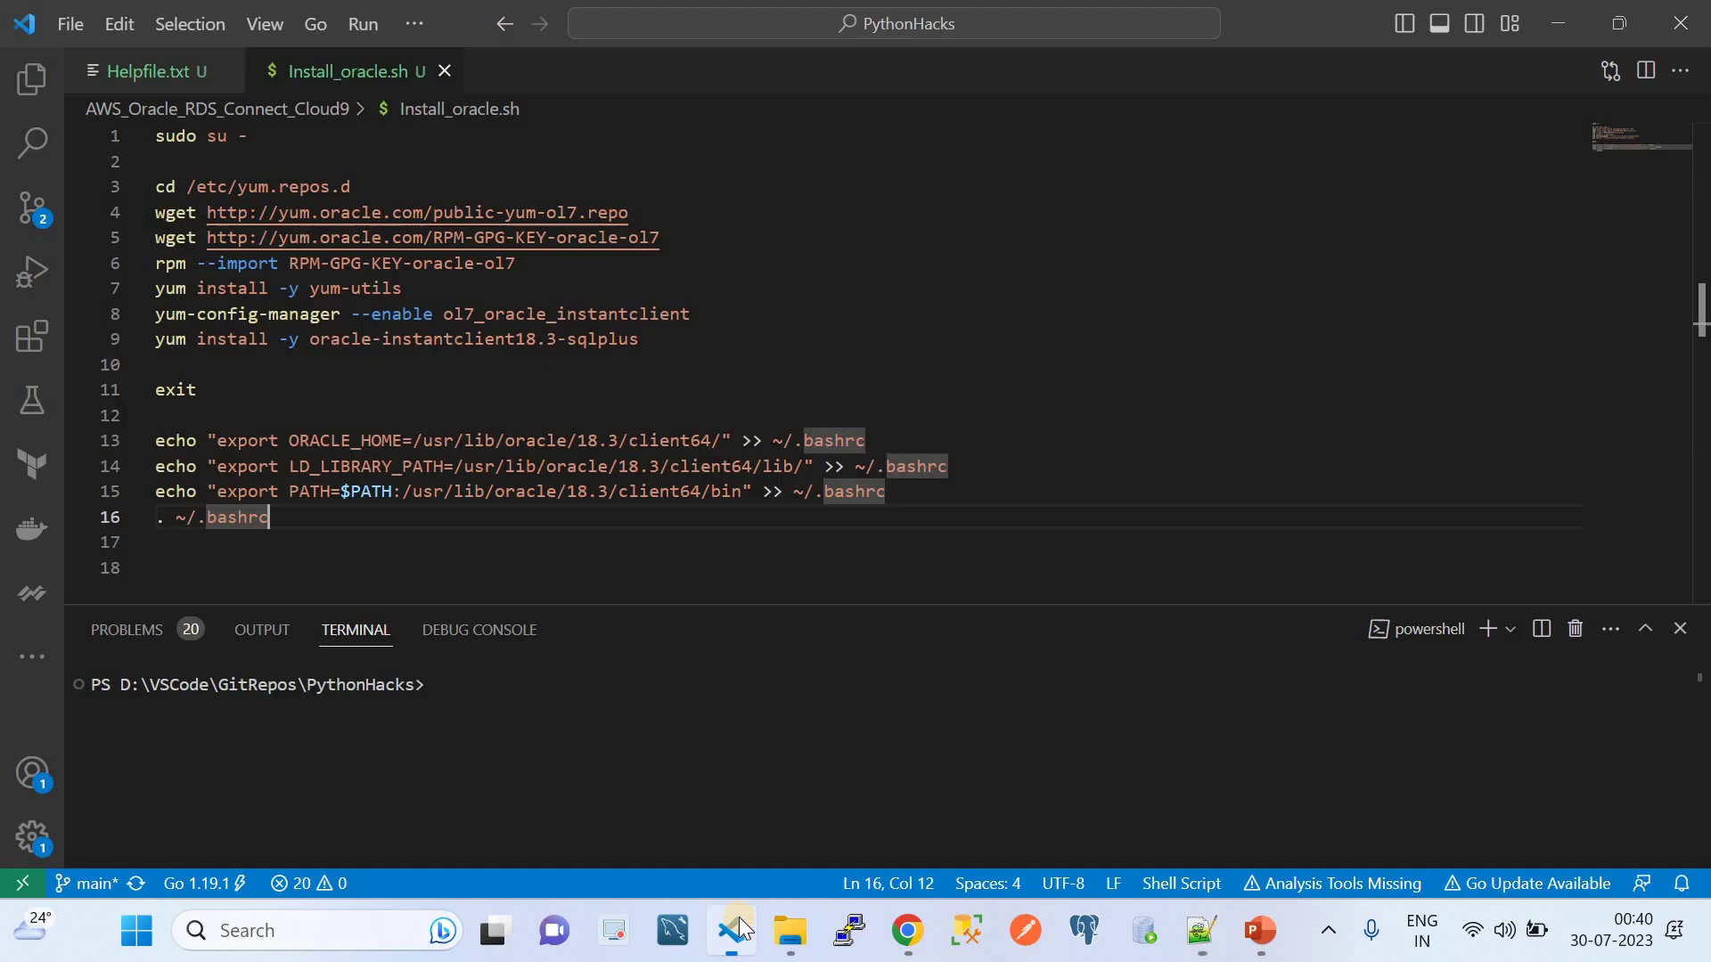
left_click(130, 87)
scroll(424, 250, "left", 5)
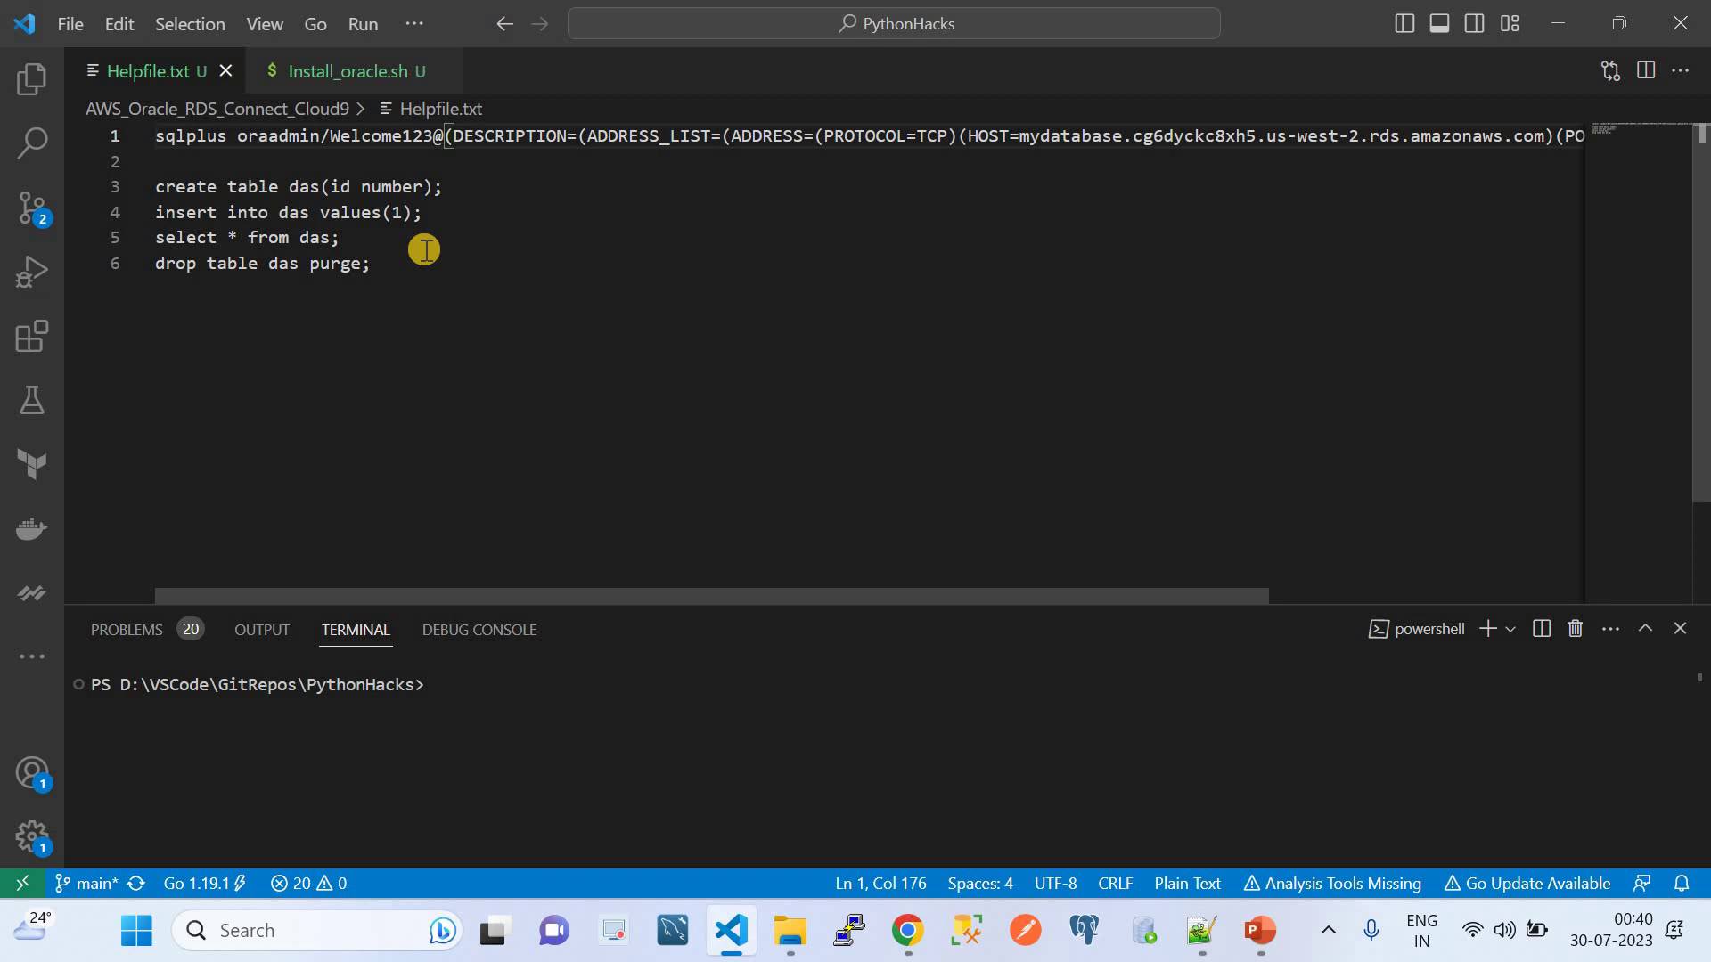
left_click(167, 136)
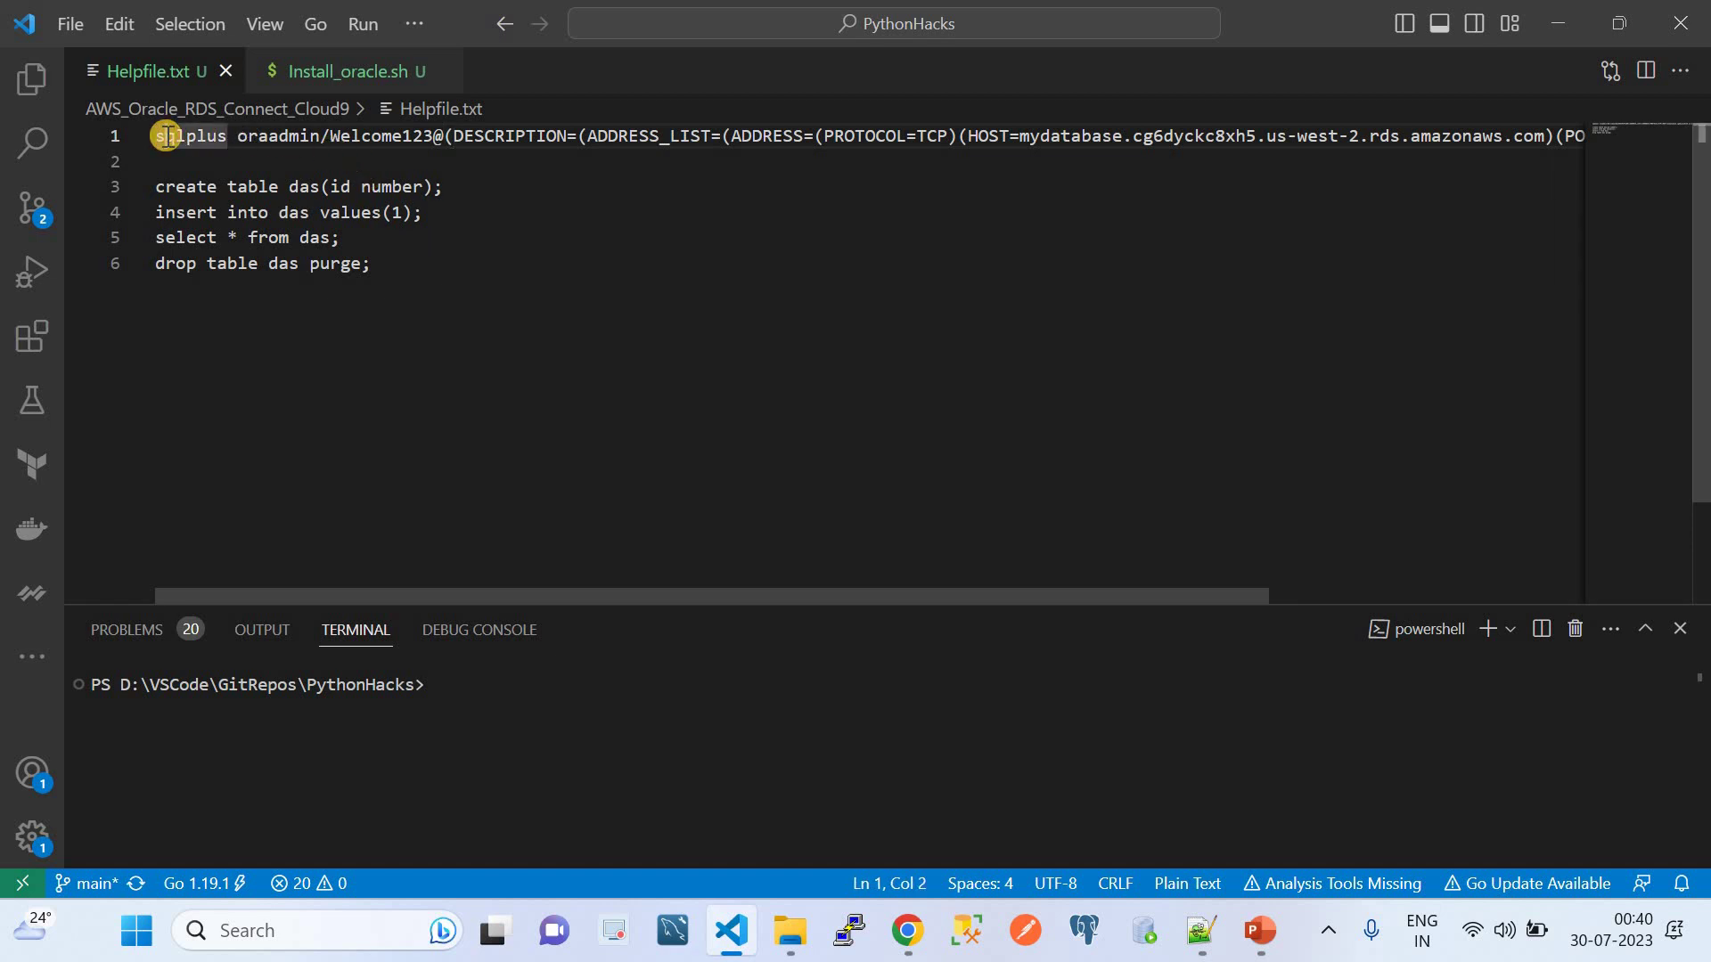
left_click(240, 138)
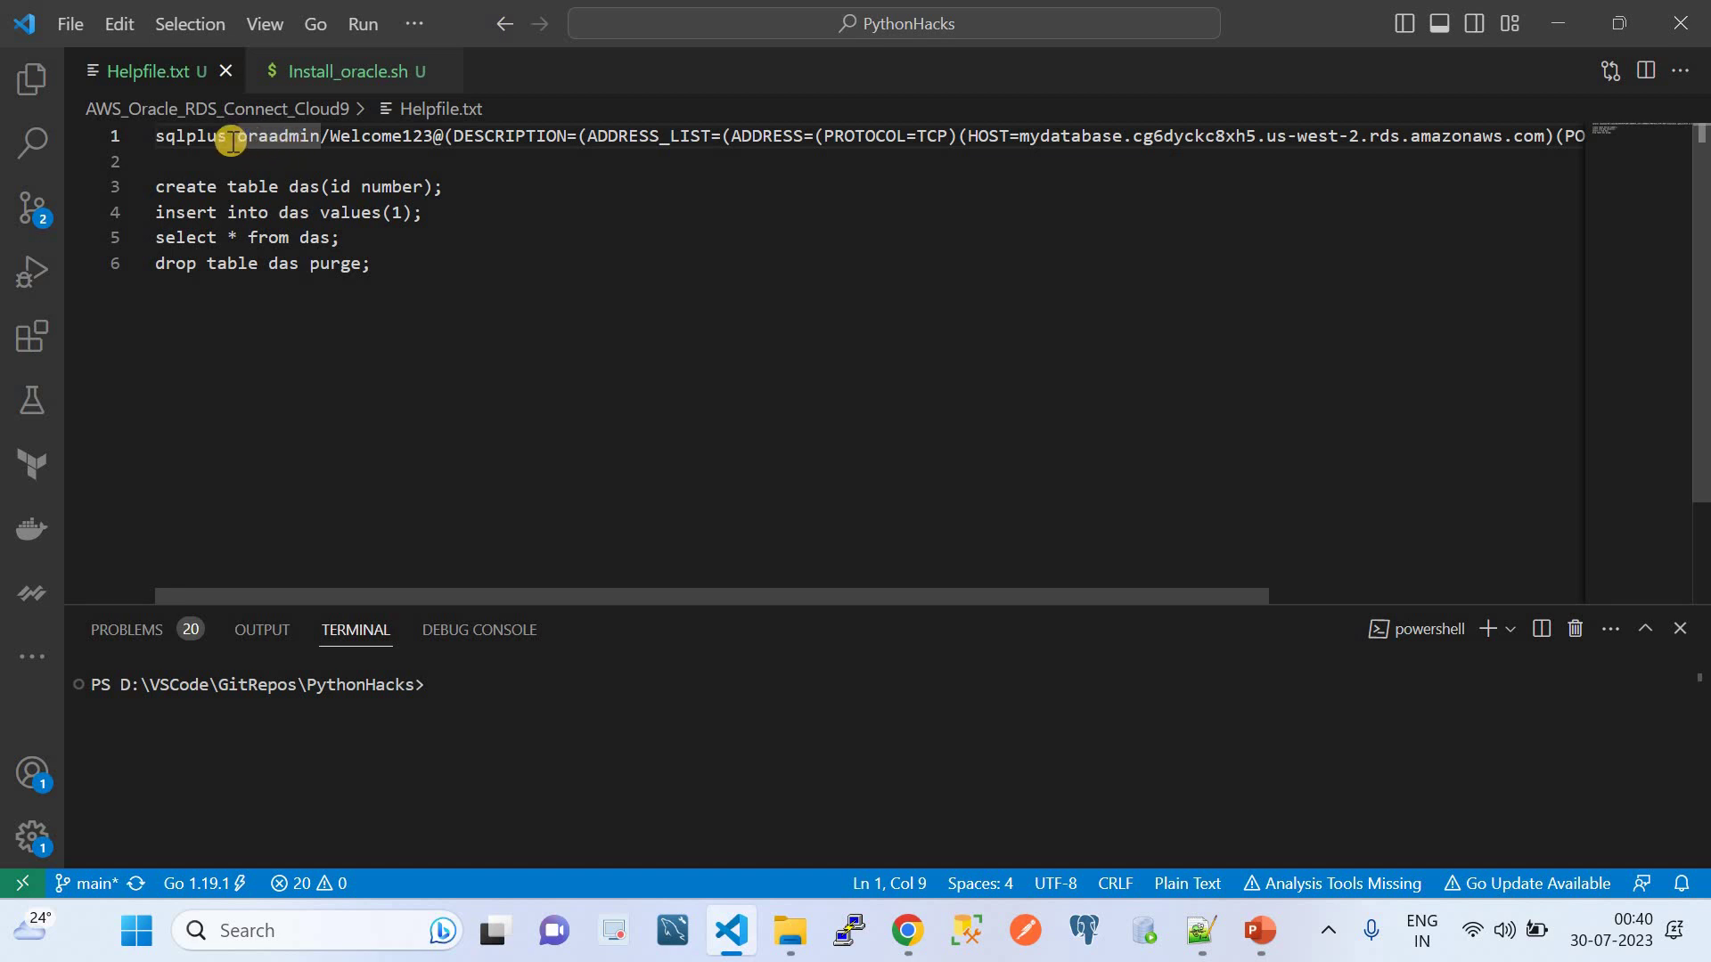
double_click(262, 143)
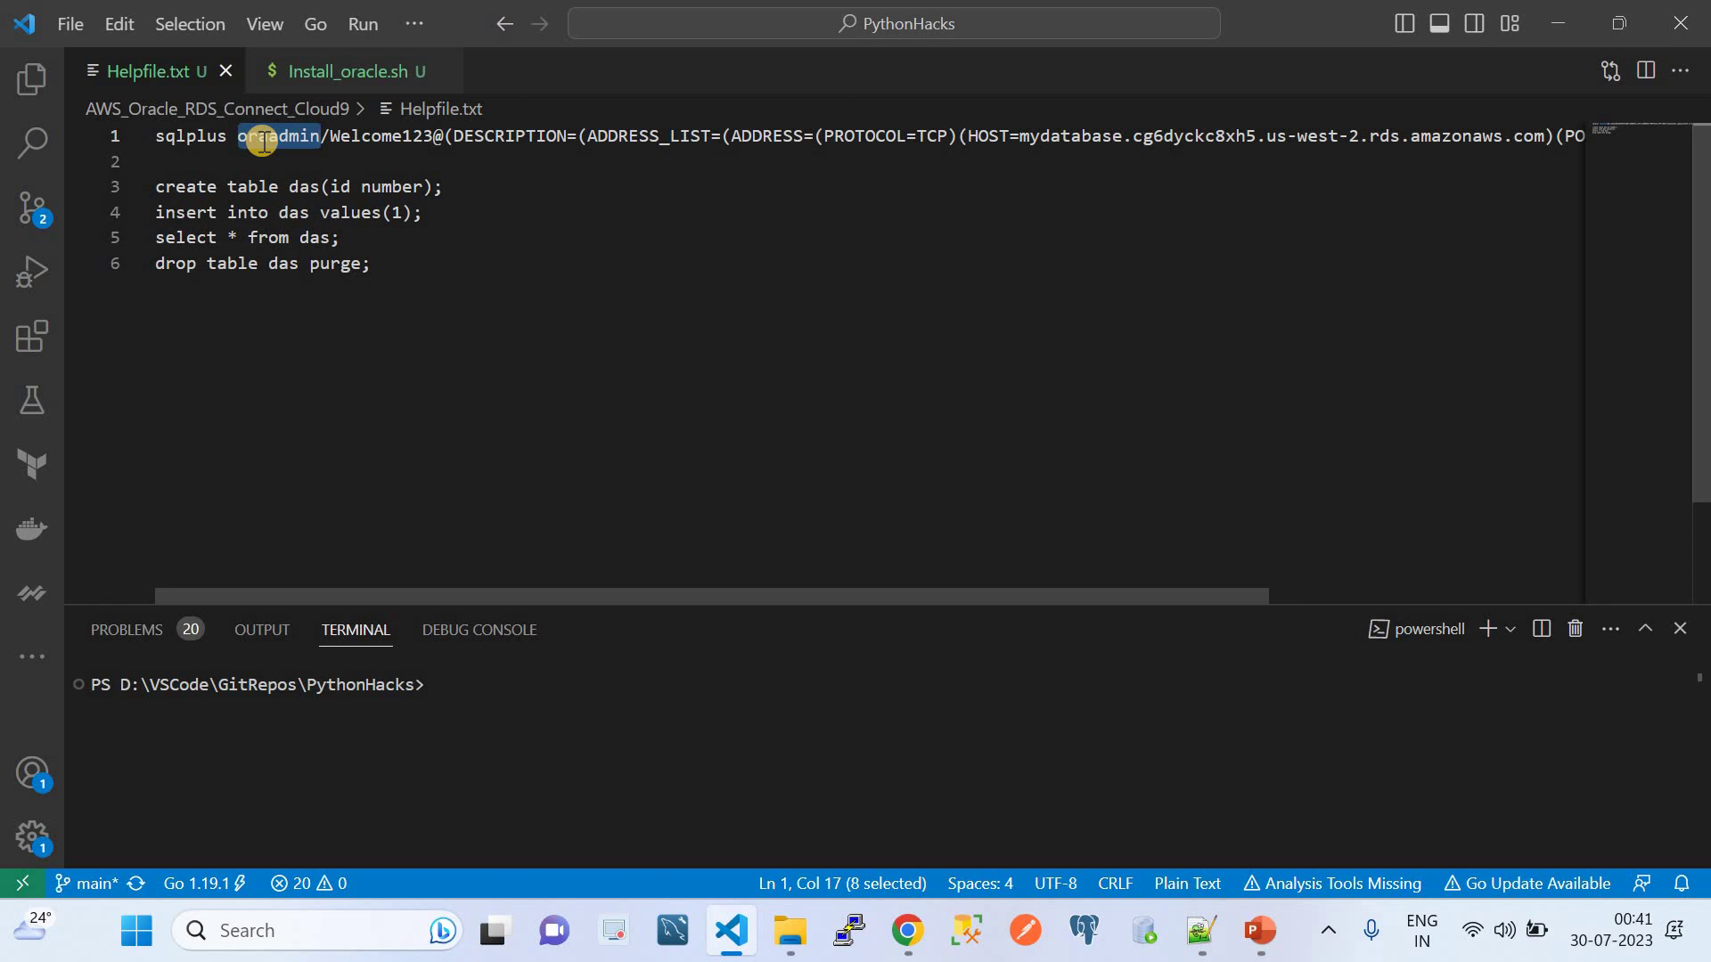
left_click(335, 138)
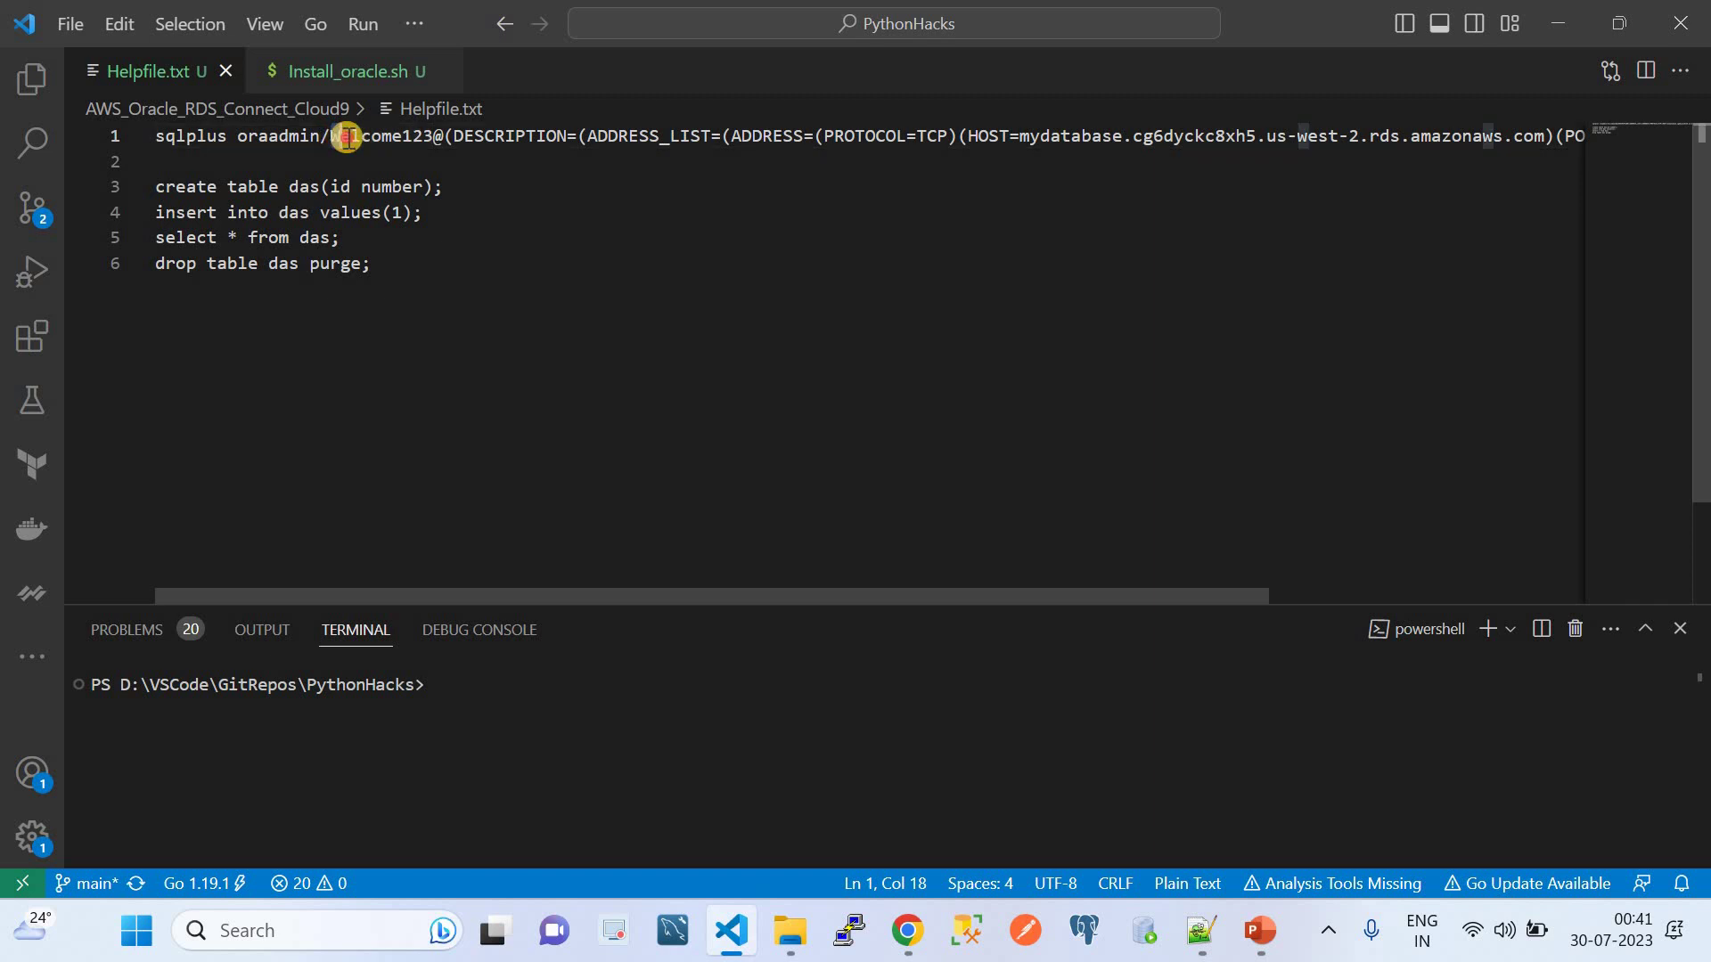
left_click_drag(346, 138, 432, 135)
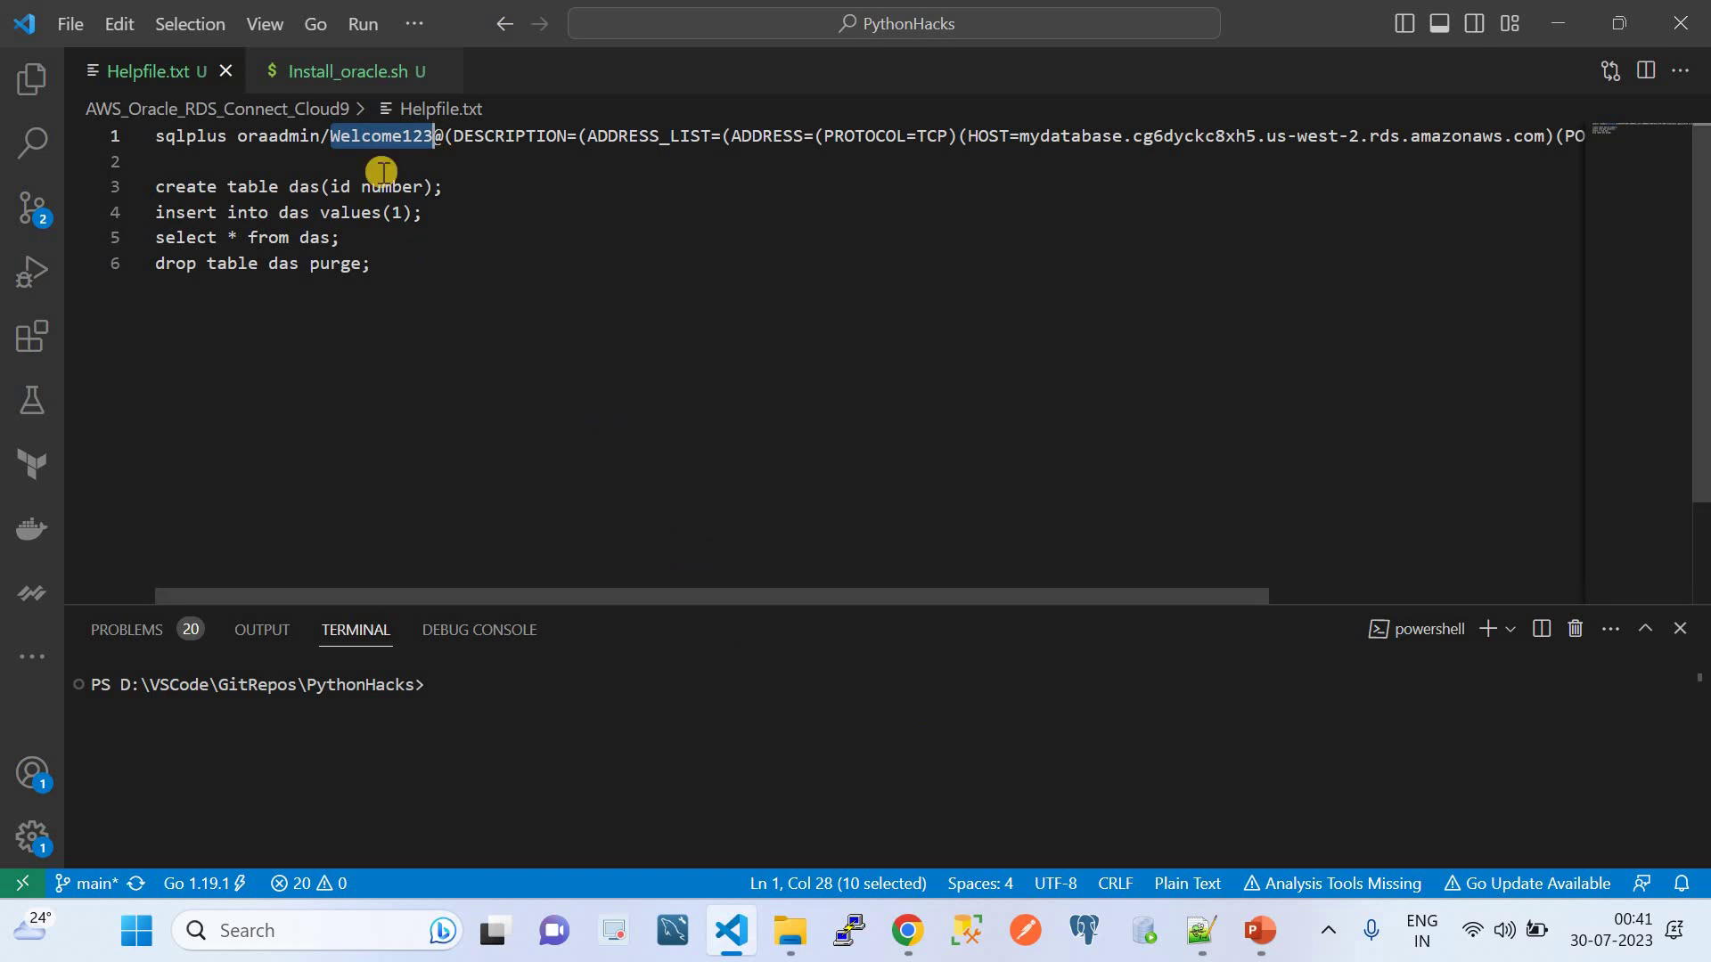
double_click(285, 139)
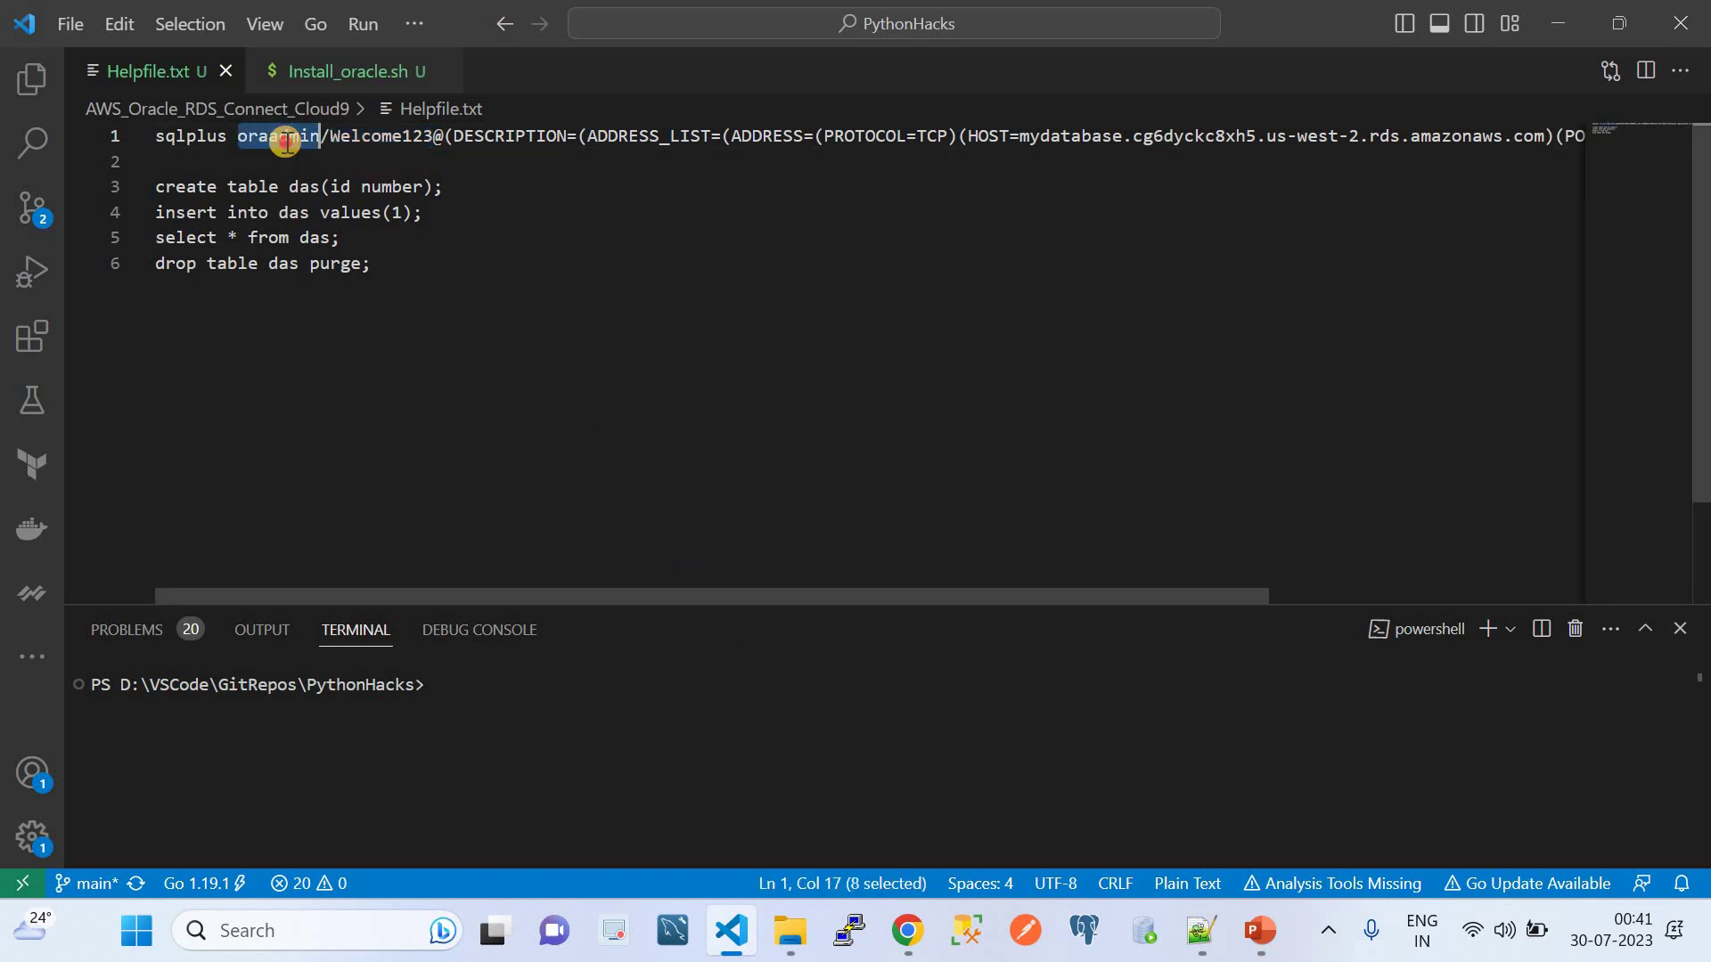
left_click(364, 138)
double_click(363, 138)
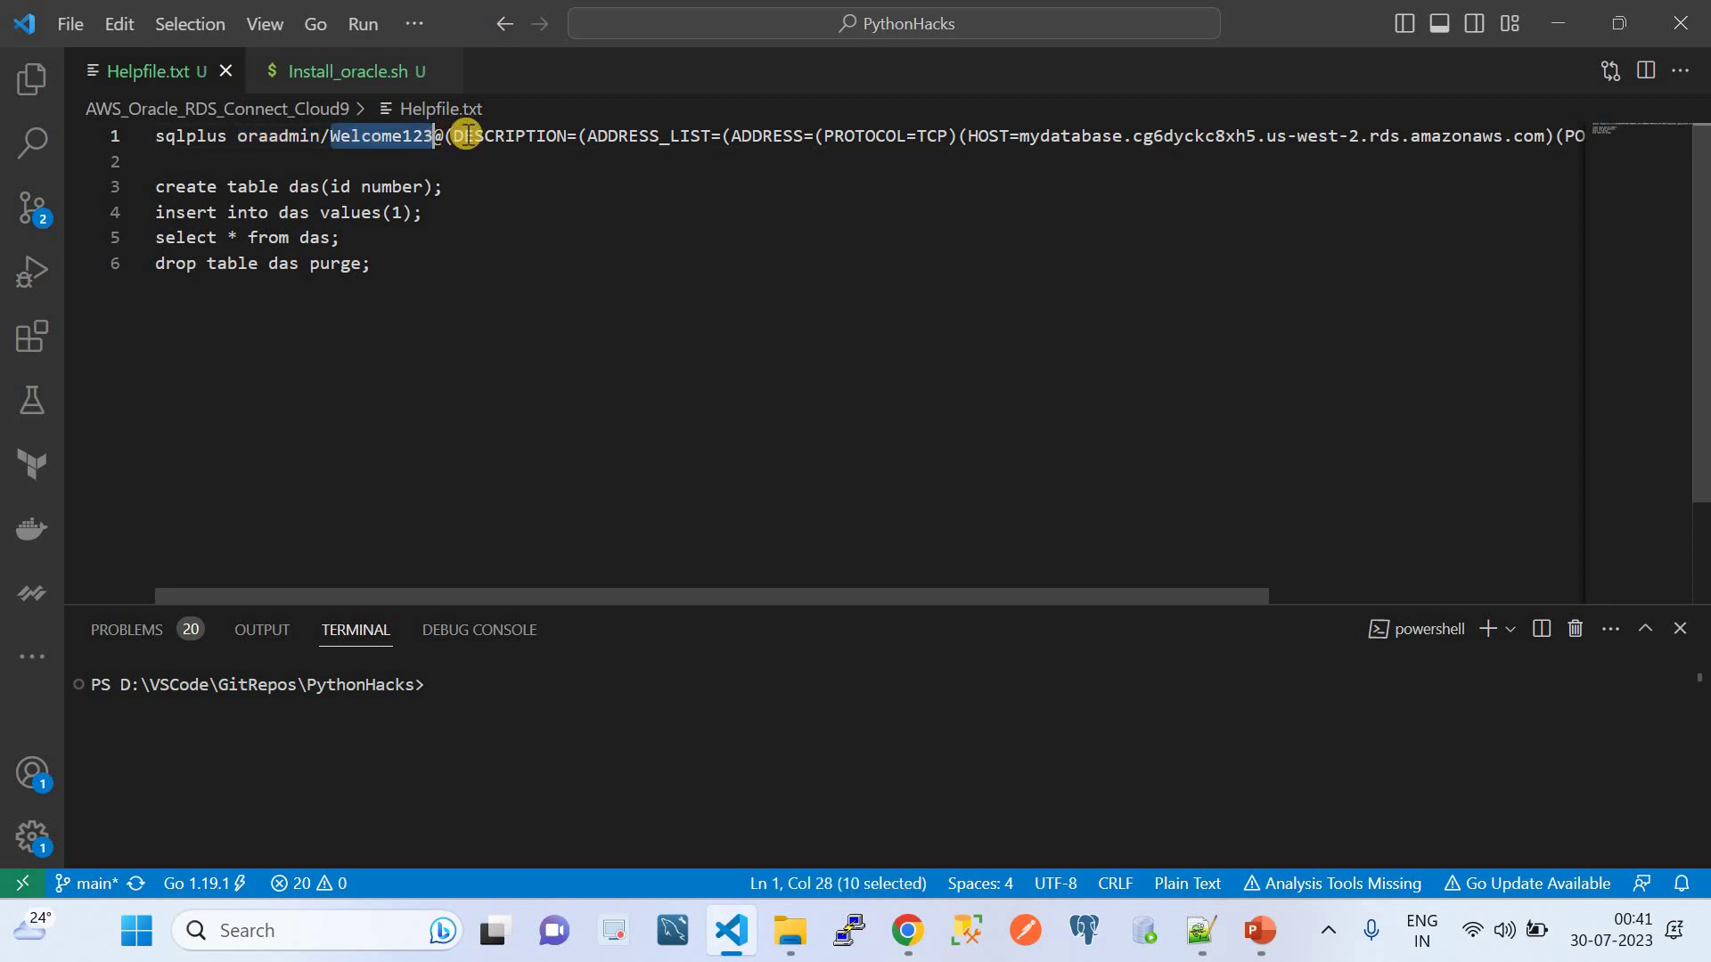
Examine the DESCRIPTION, ADDRESS_LIST, PROTOCOL and HOST parts of the connection string in Helpfile.txt
double_click(468, 135)
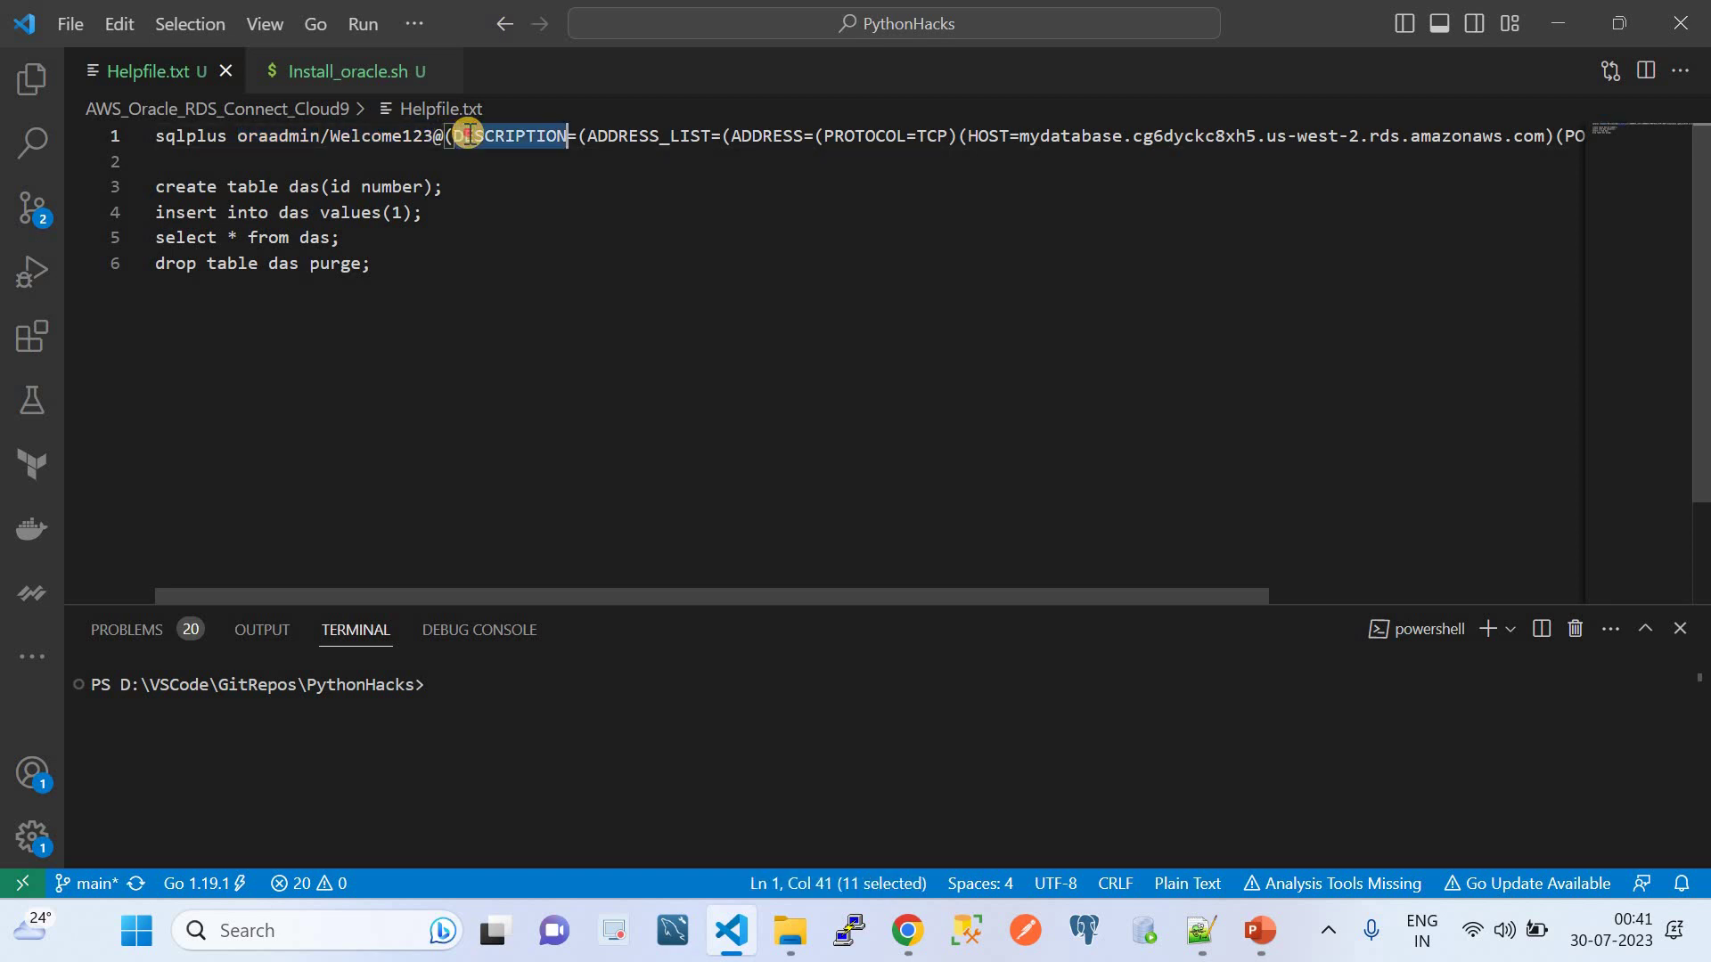
double_click(599, 135)
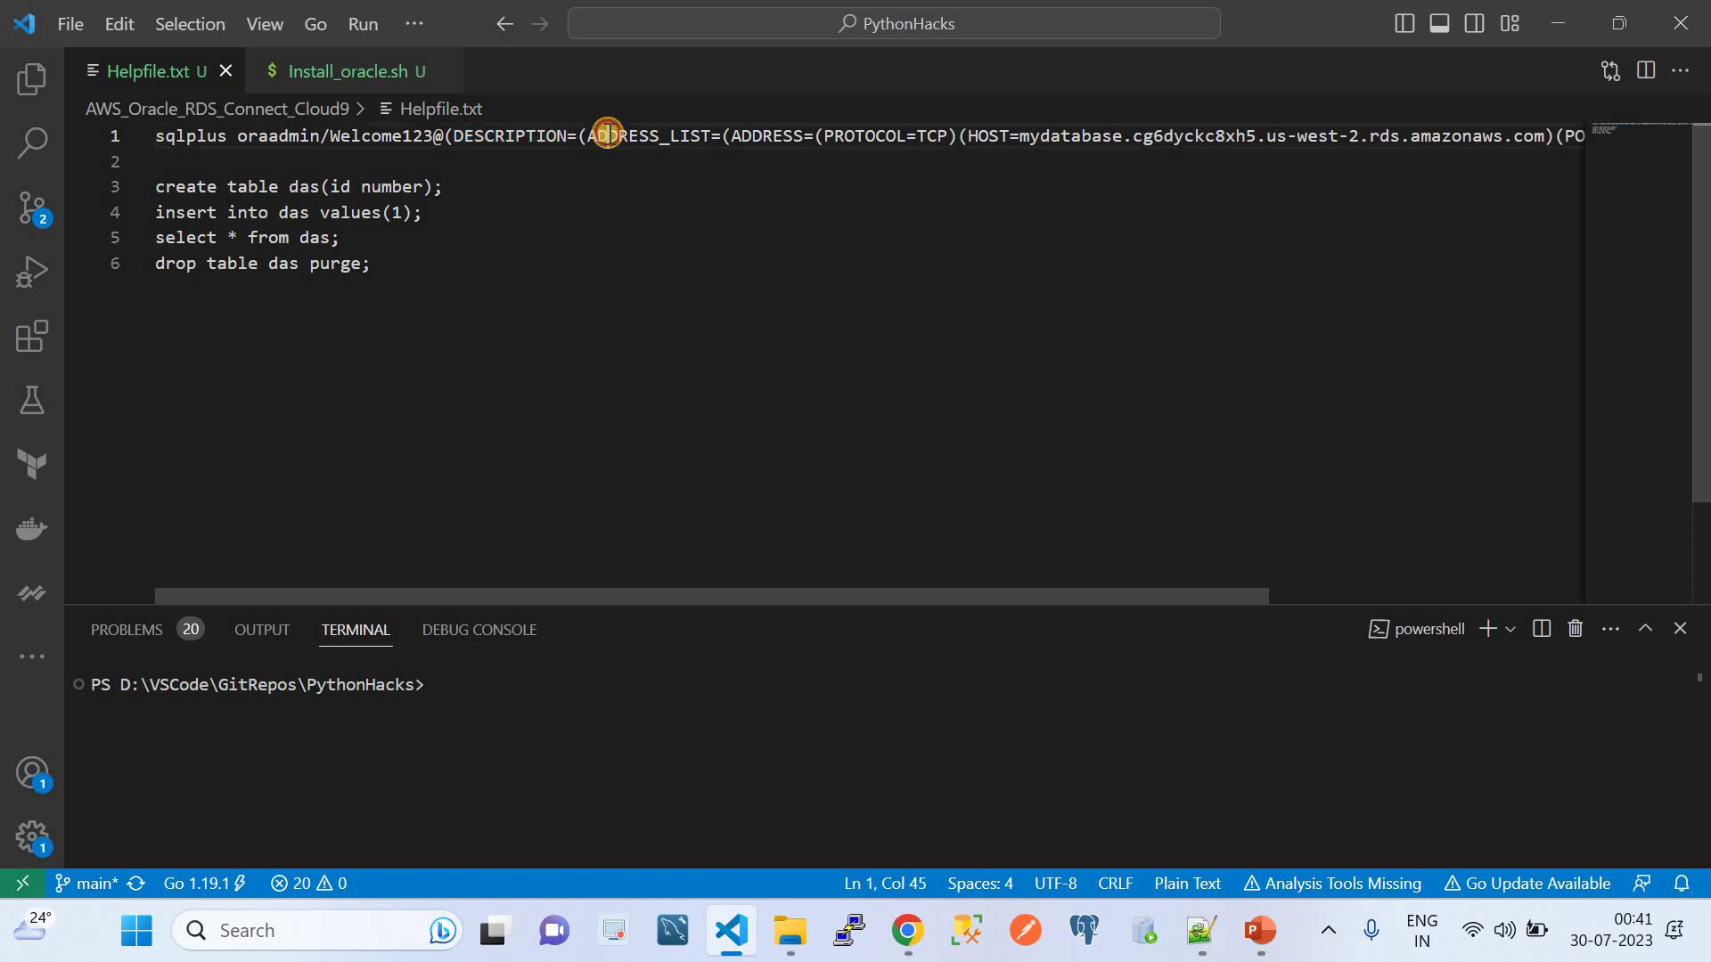
double_click(734, 136)
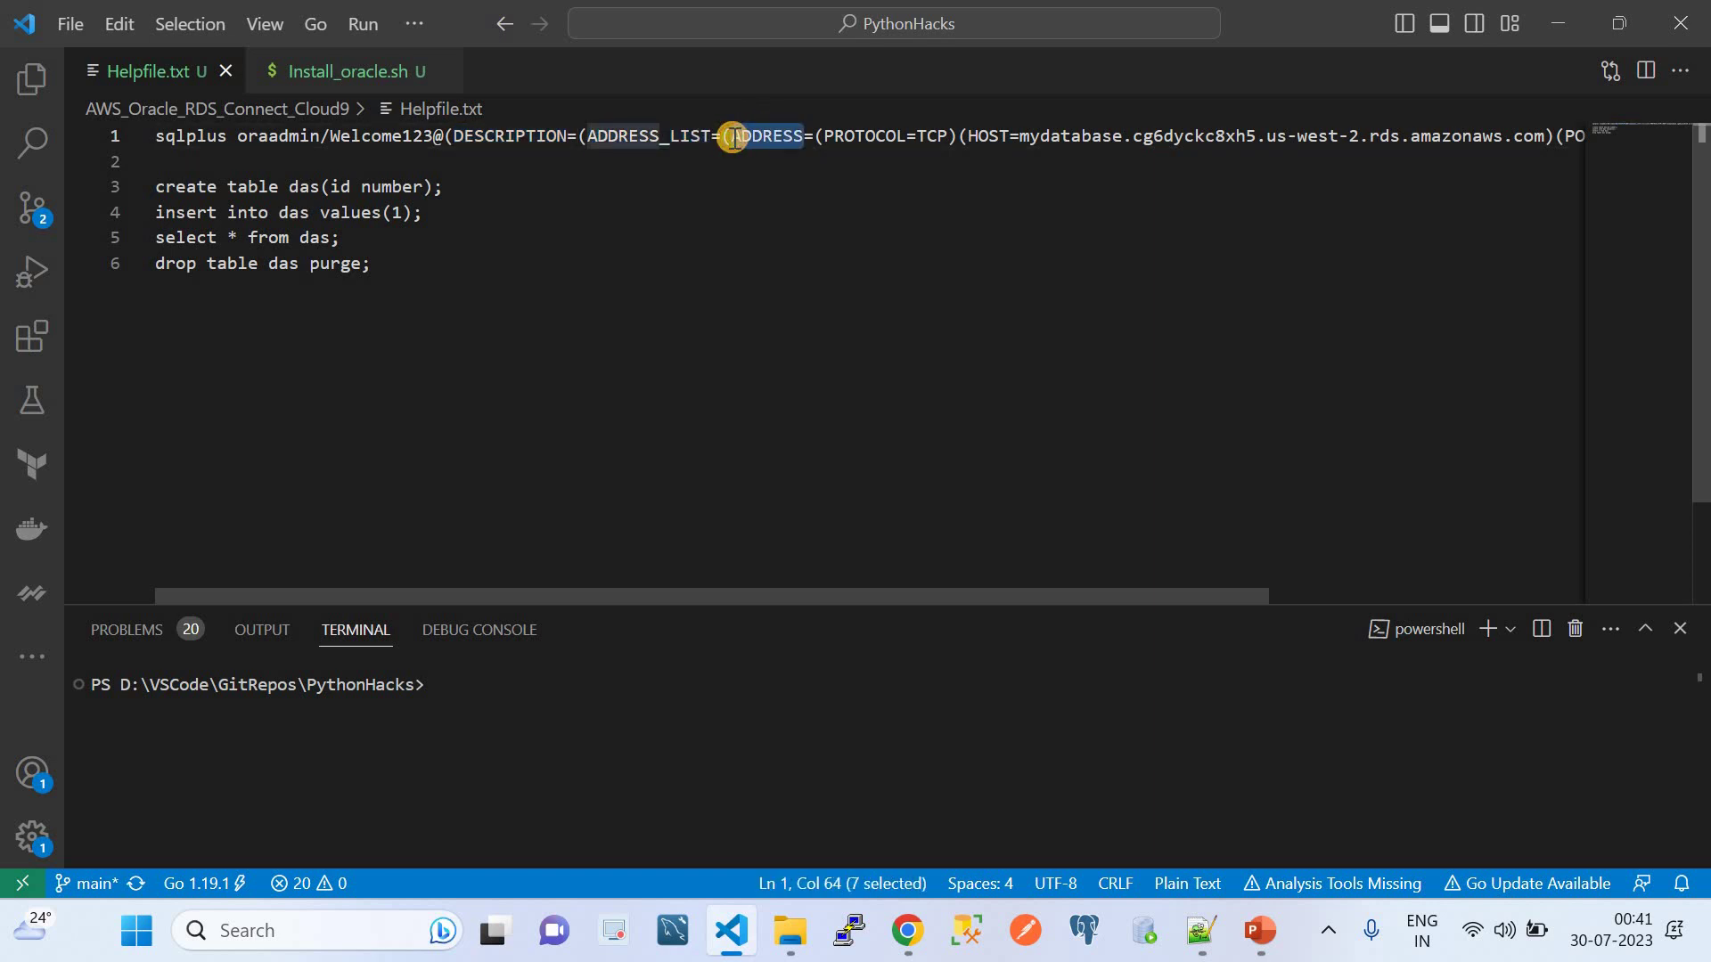
left_click(817, 138)
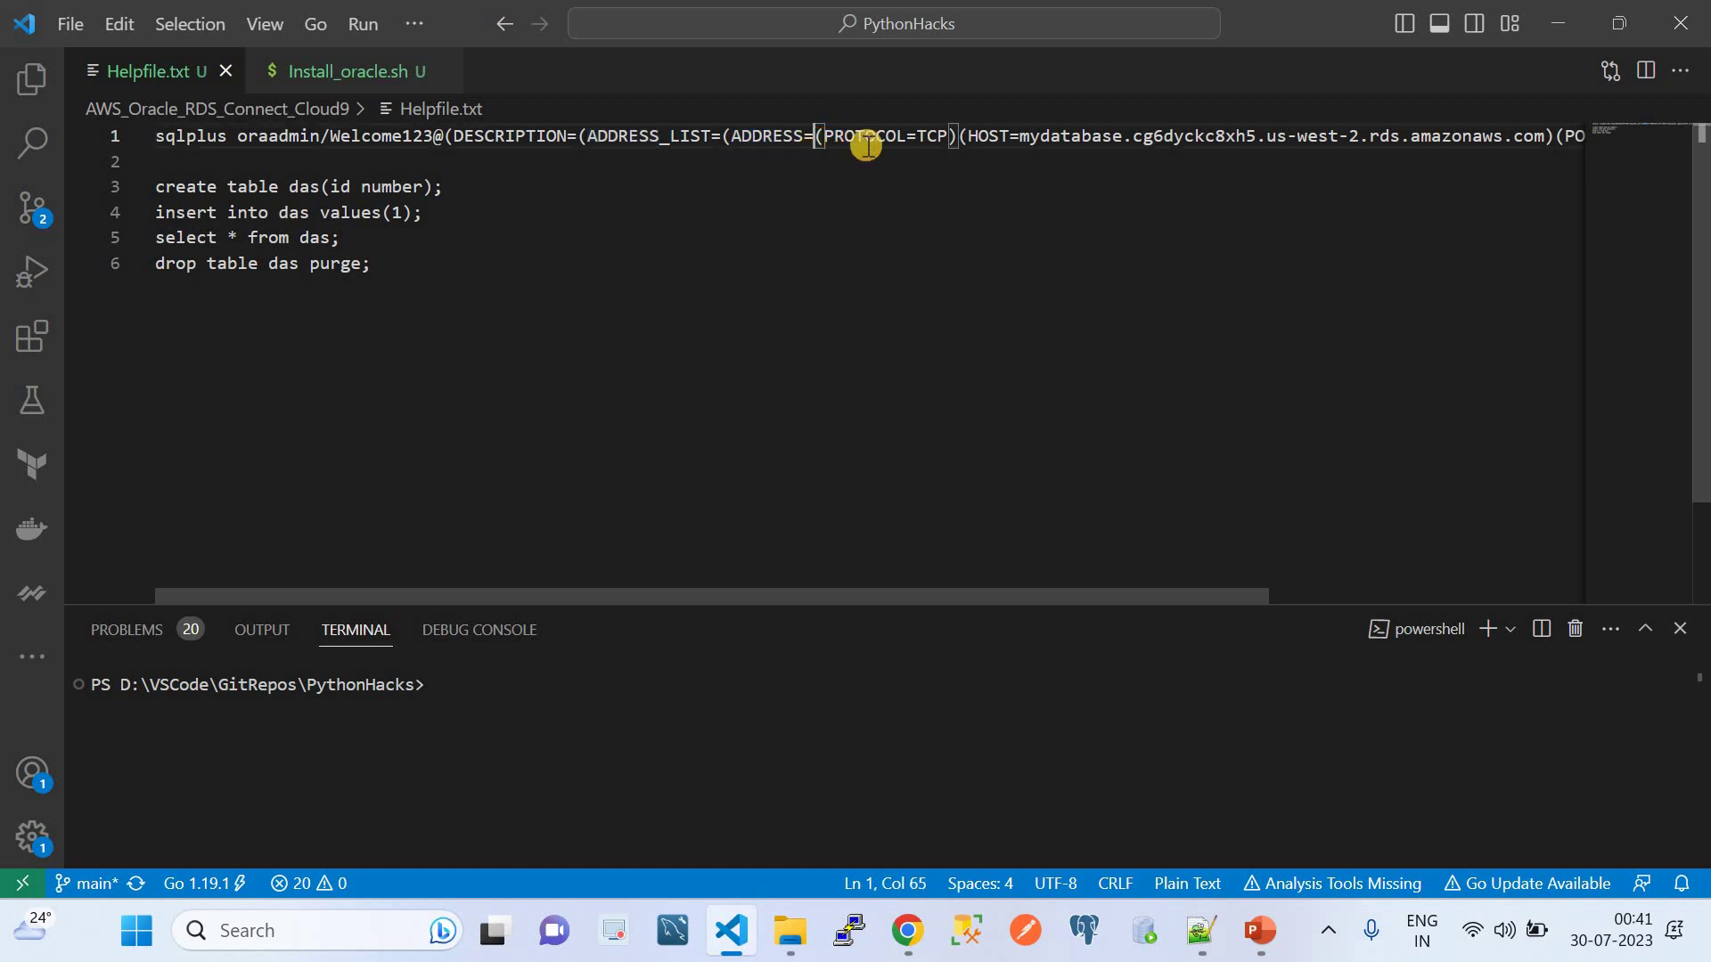
left_click(933, 136)
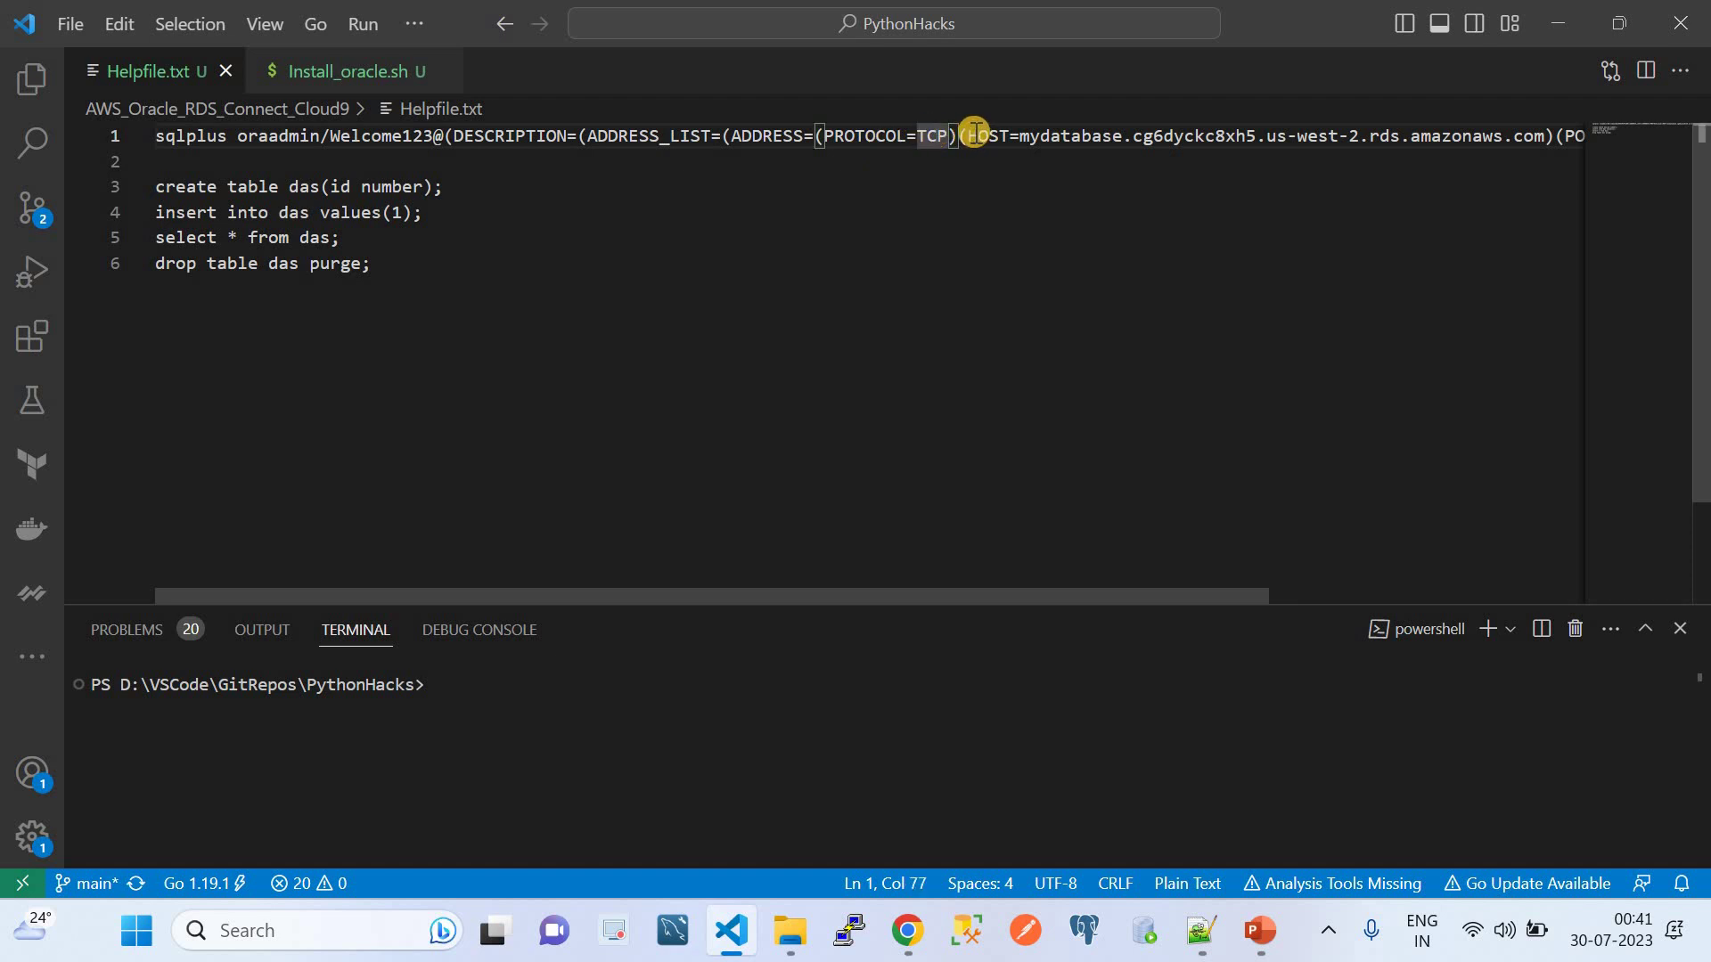
double_click(975, 133)
scroll(1027, 191, "right", 2)
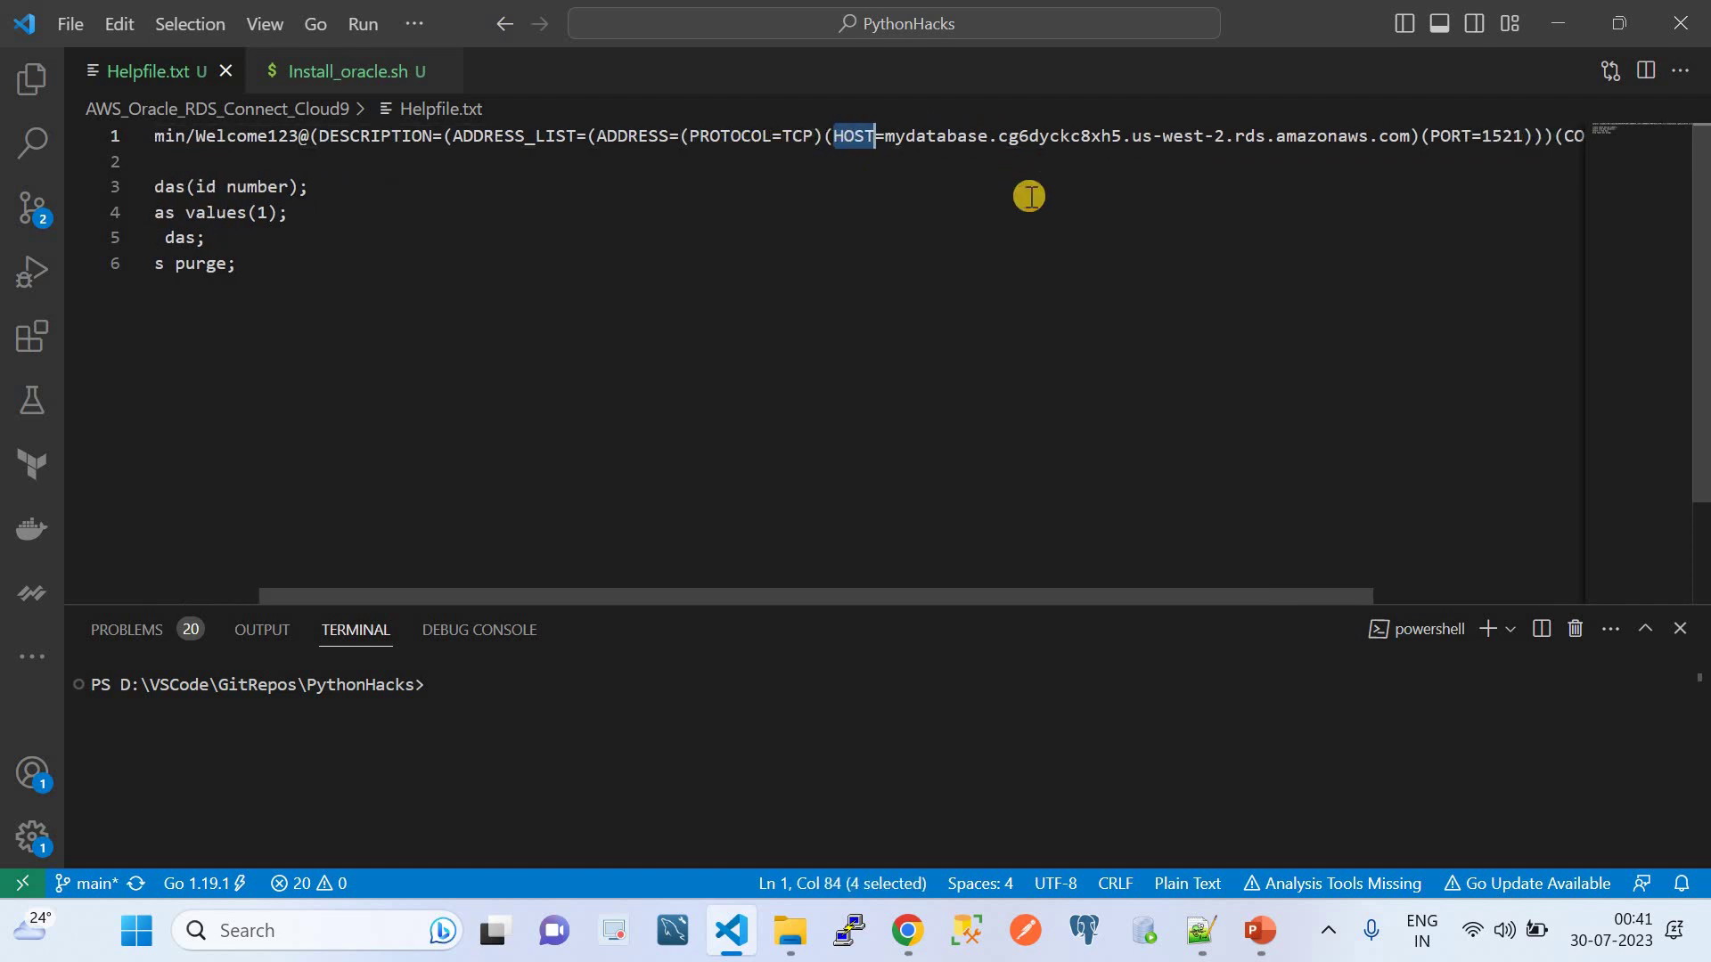
left_click_drag(1408, 135, 1170, 135)
left_click_drag(969, 120, 1010, 135)
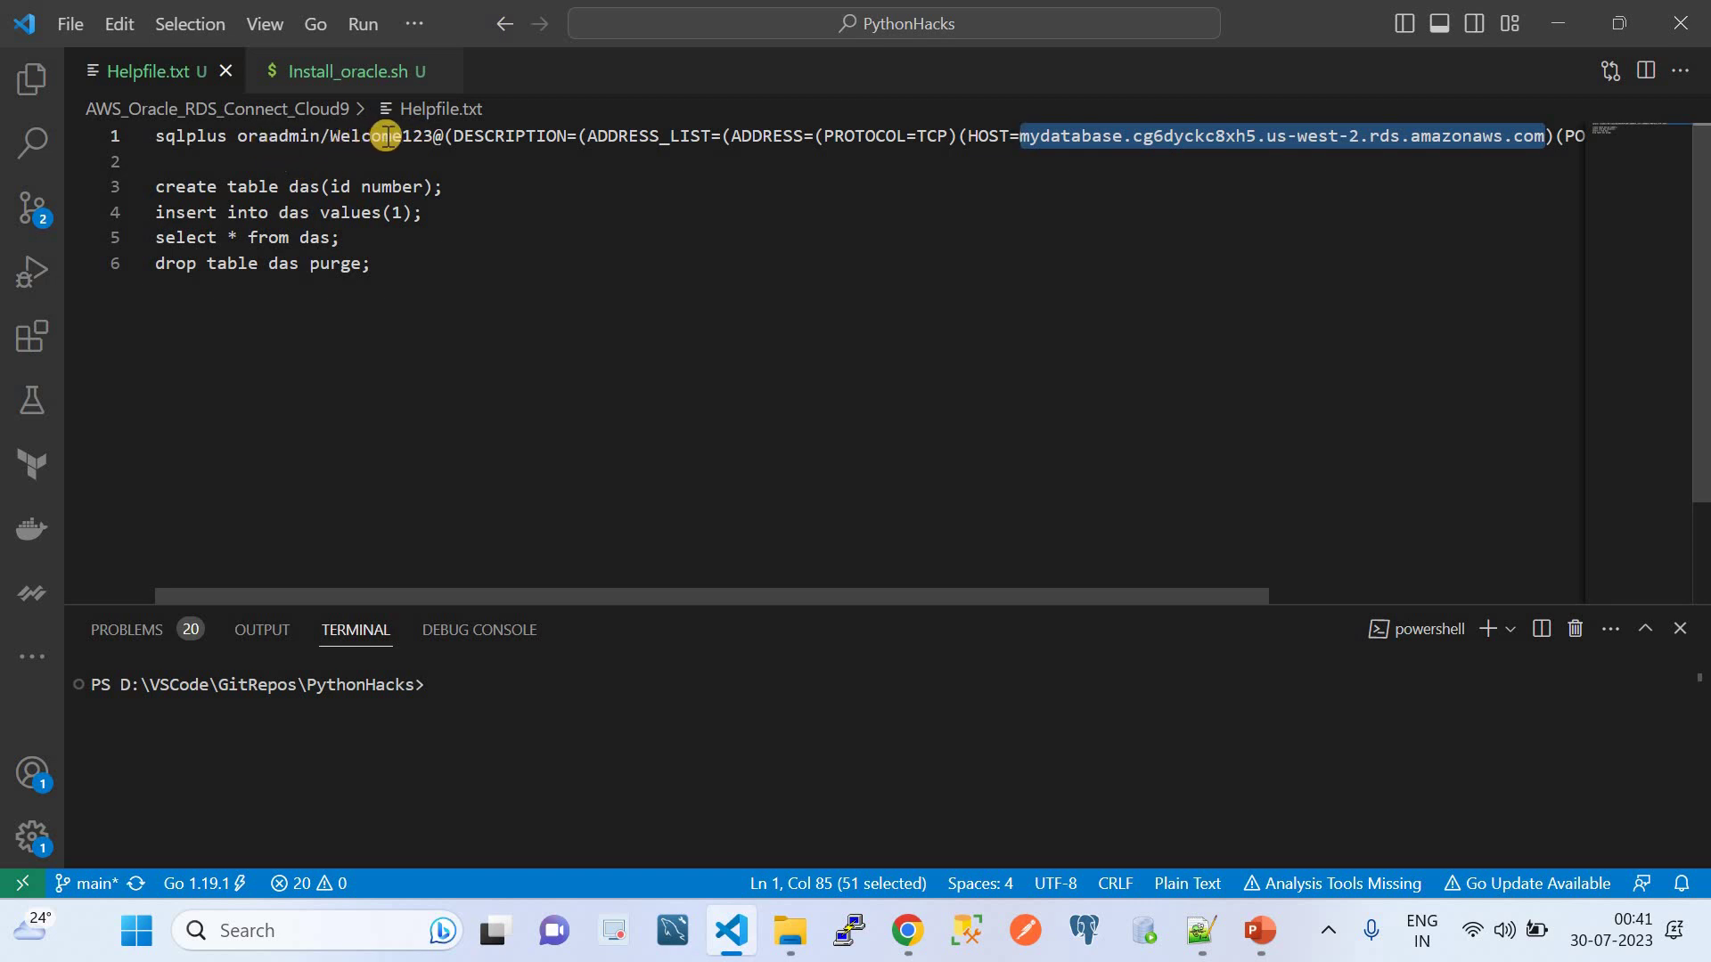
Recheck the username, password, TCP protocol and database host endpoint in the sqlplus command
double_click(292, 138)
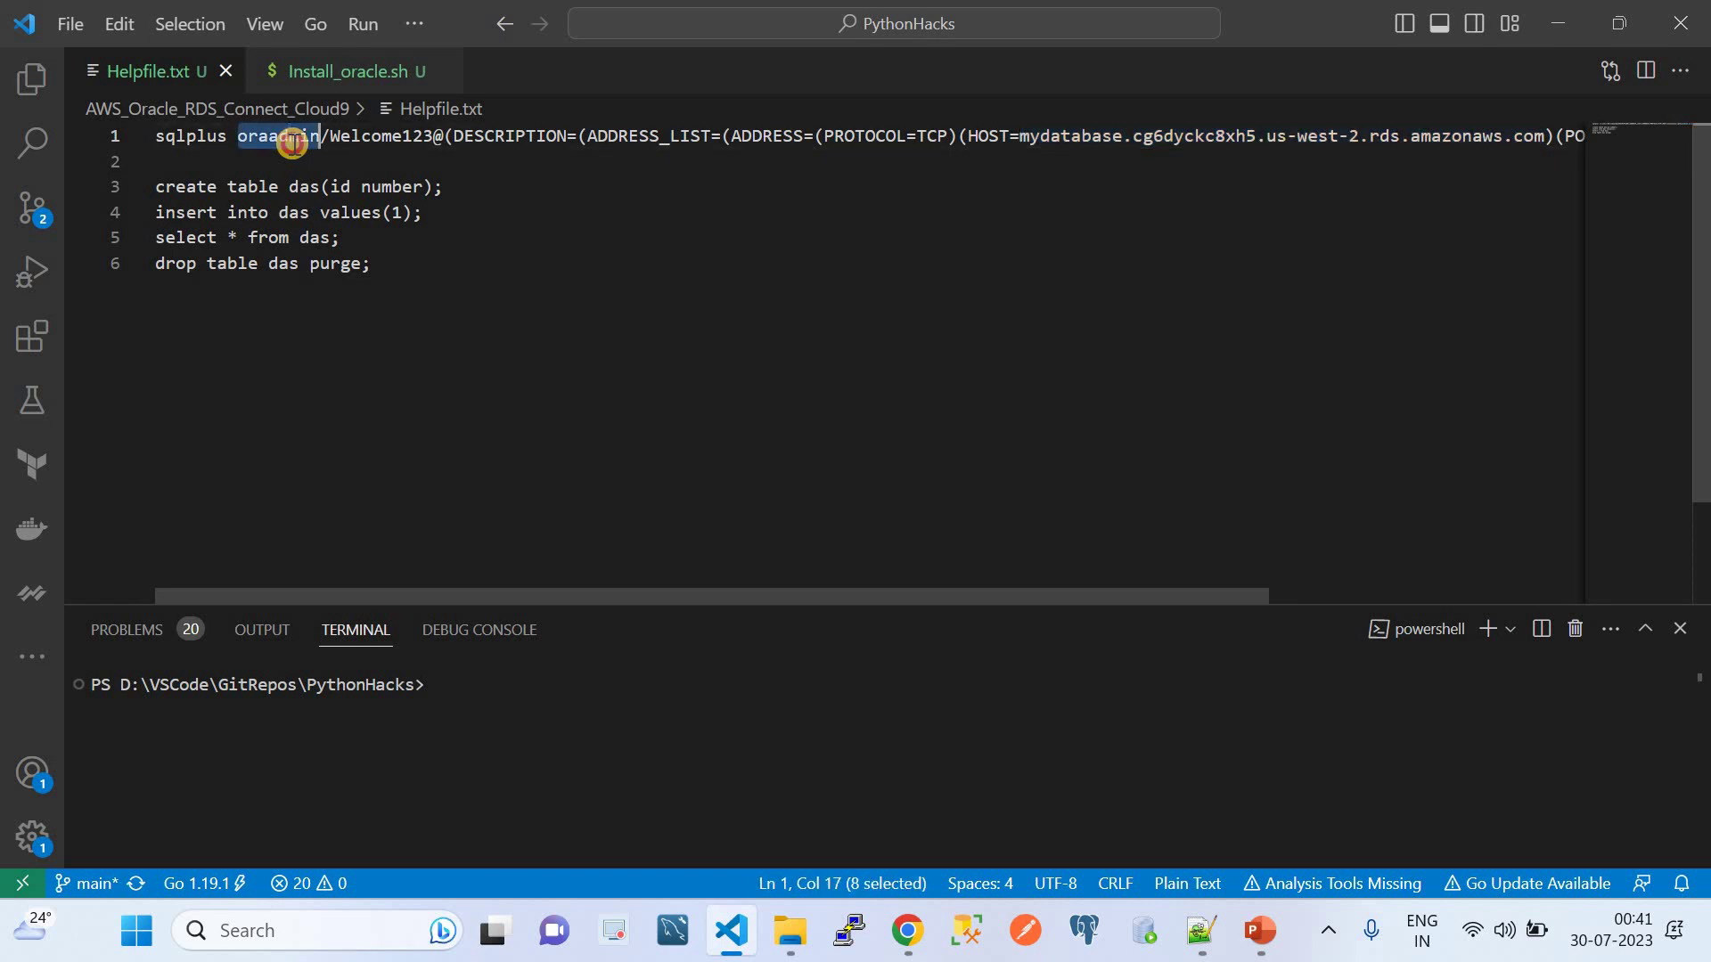
left_click(384, 136)
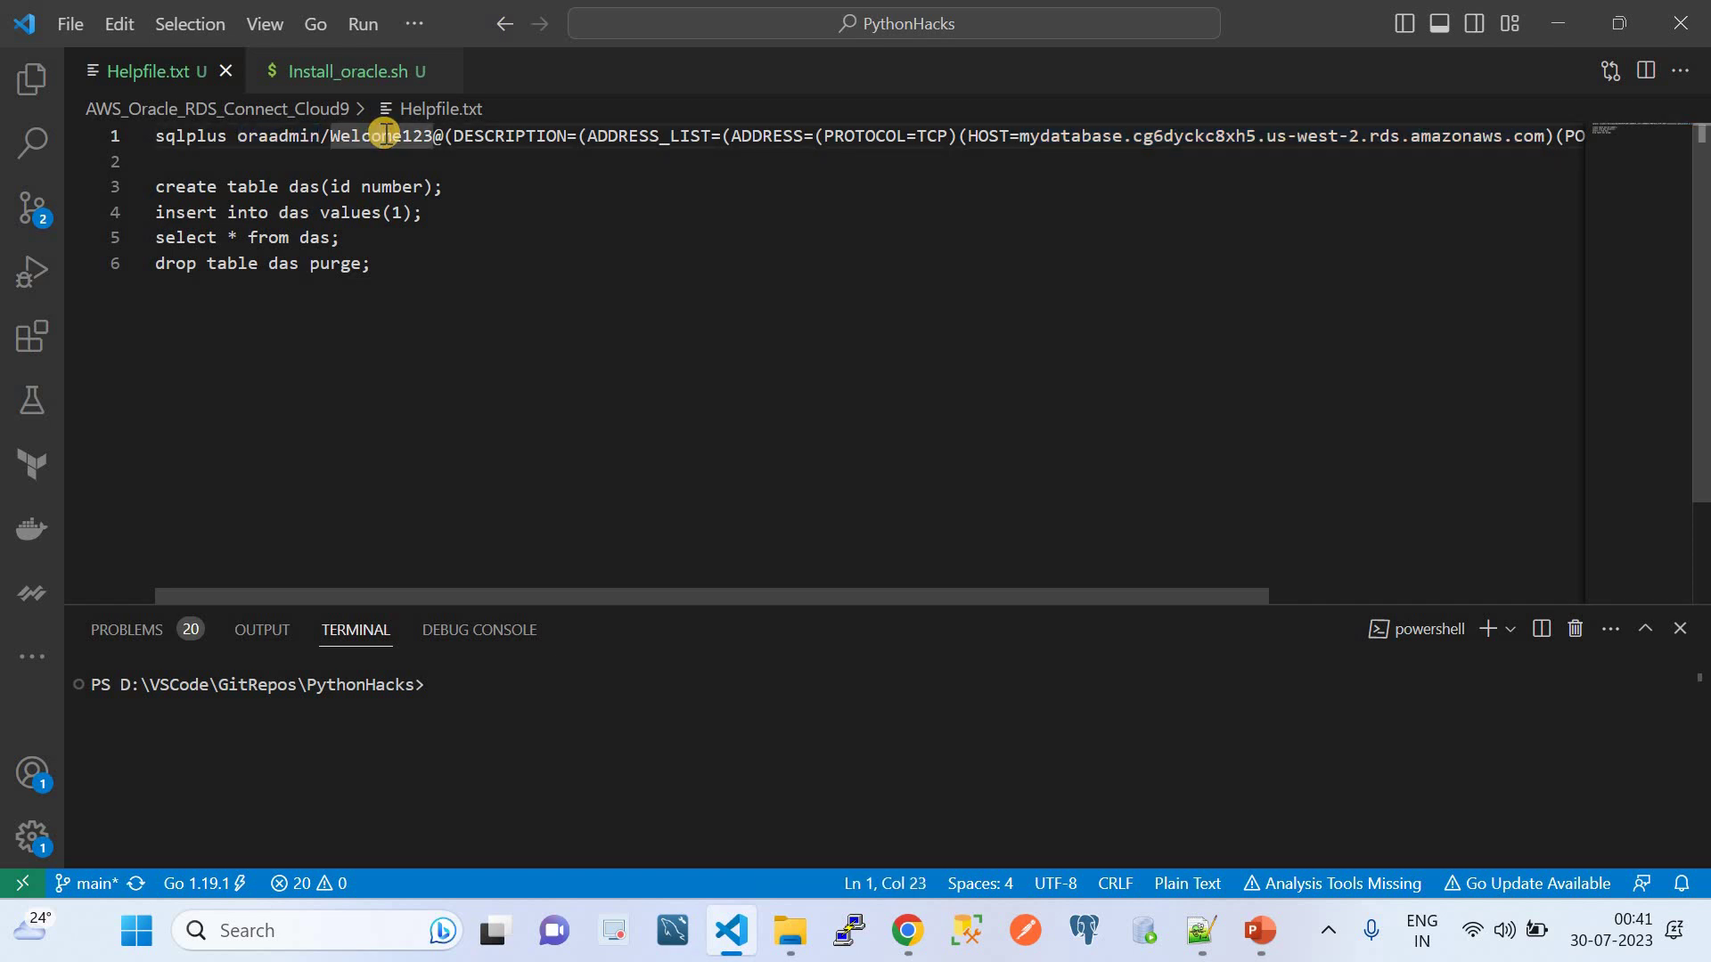
double_click(933, 136)
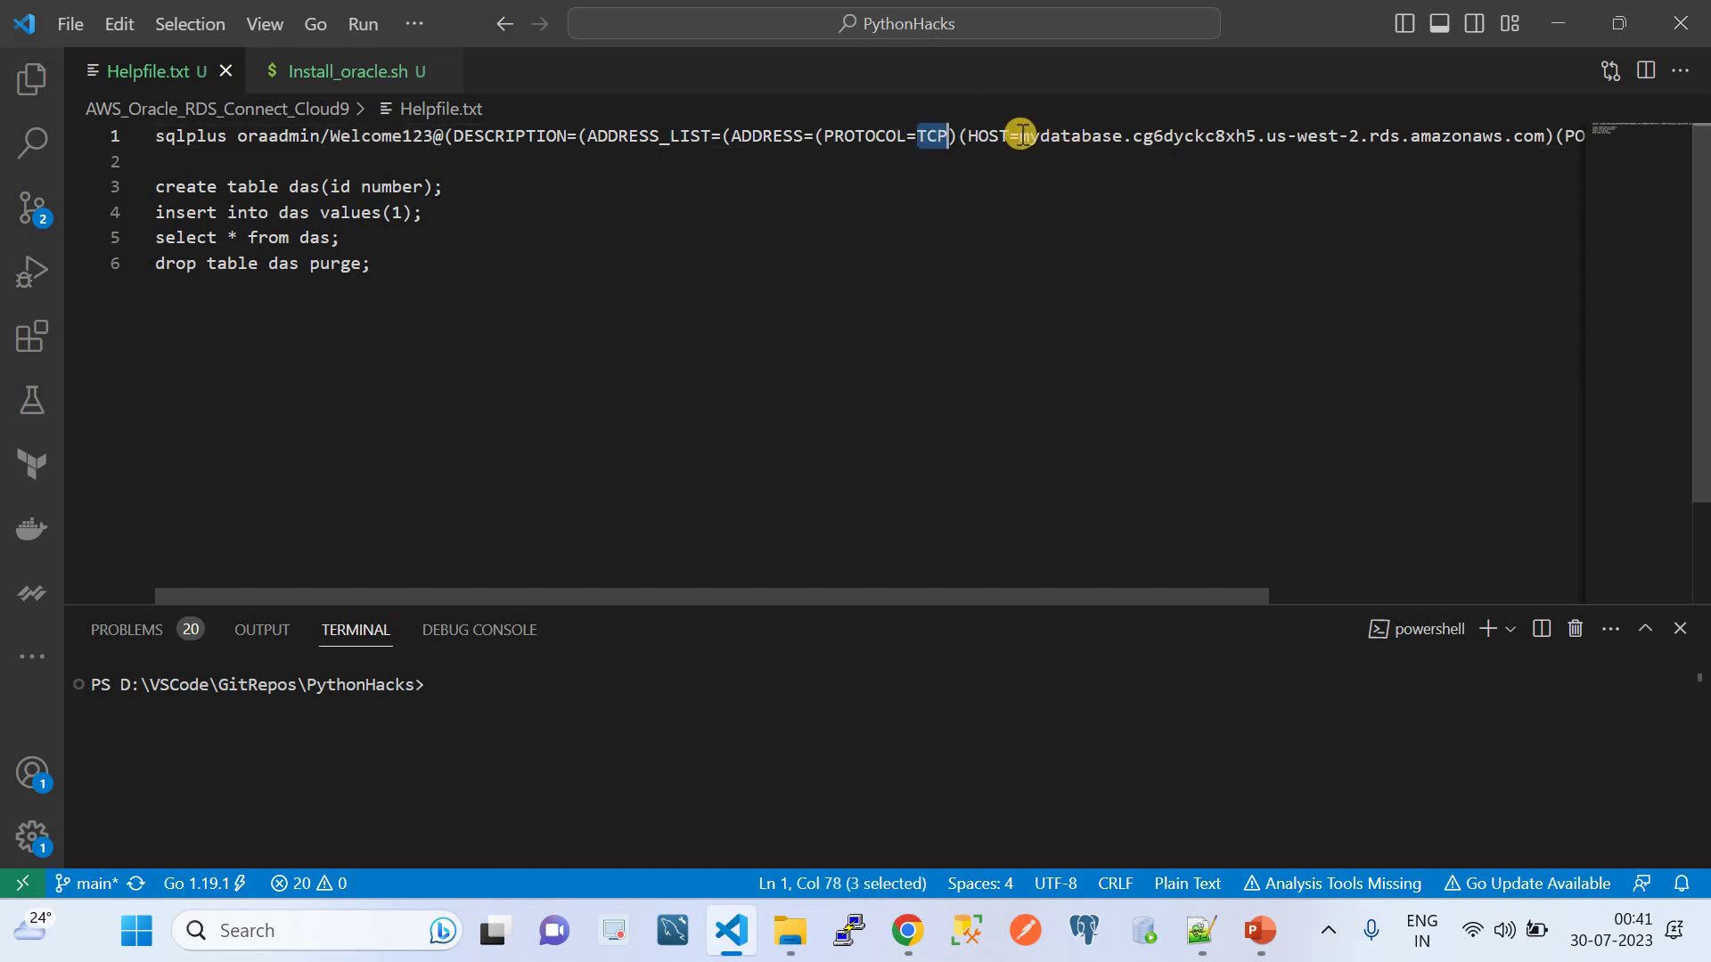
left_click_drag(1021, 135, 1541, 135)
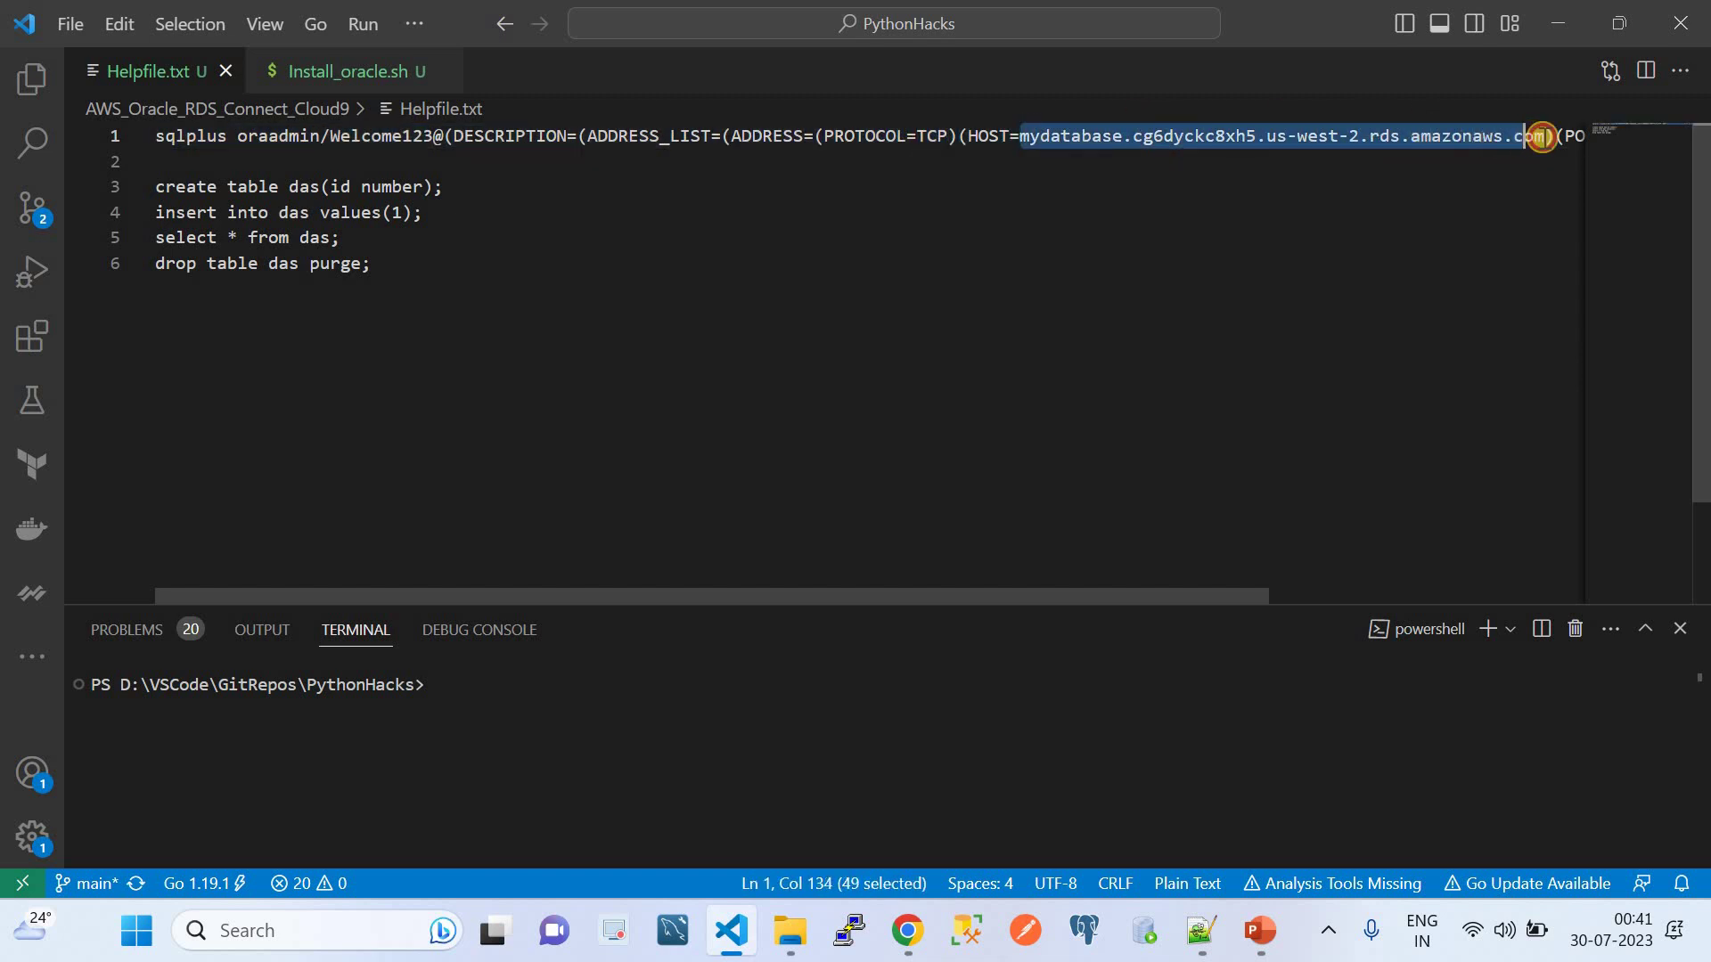
Switch to the RDS console in Chrome and examine the summary and instance configuration of mydatabase
left_click(909, 918)
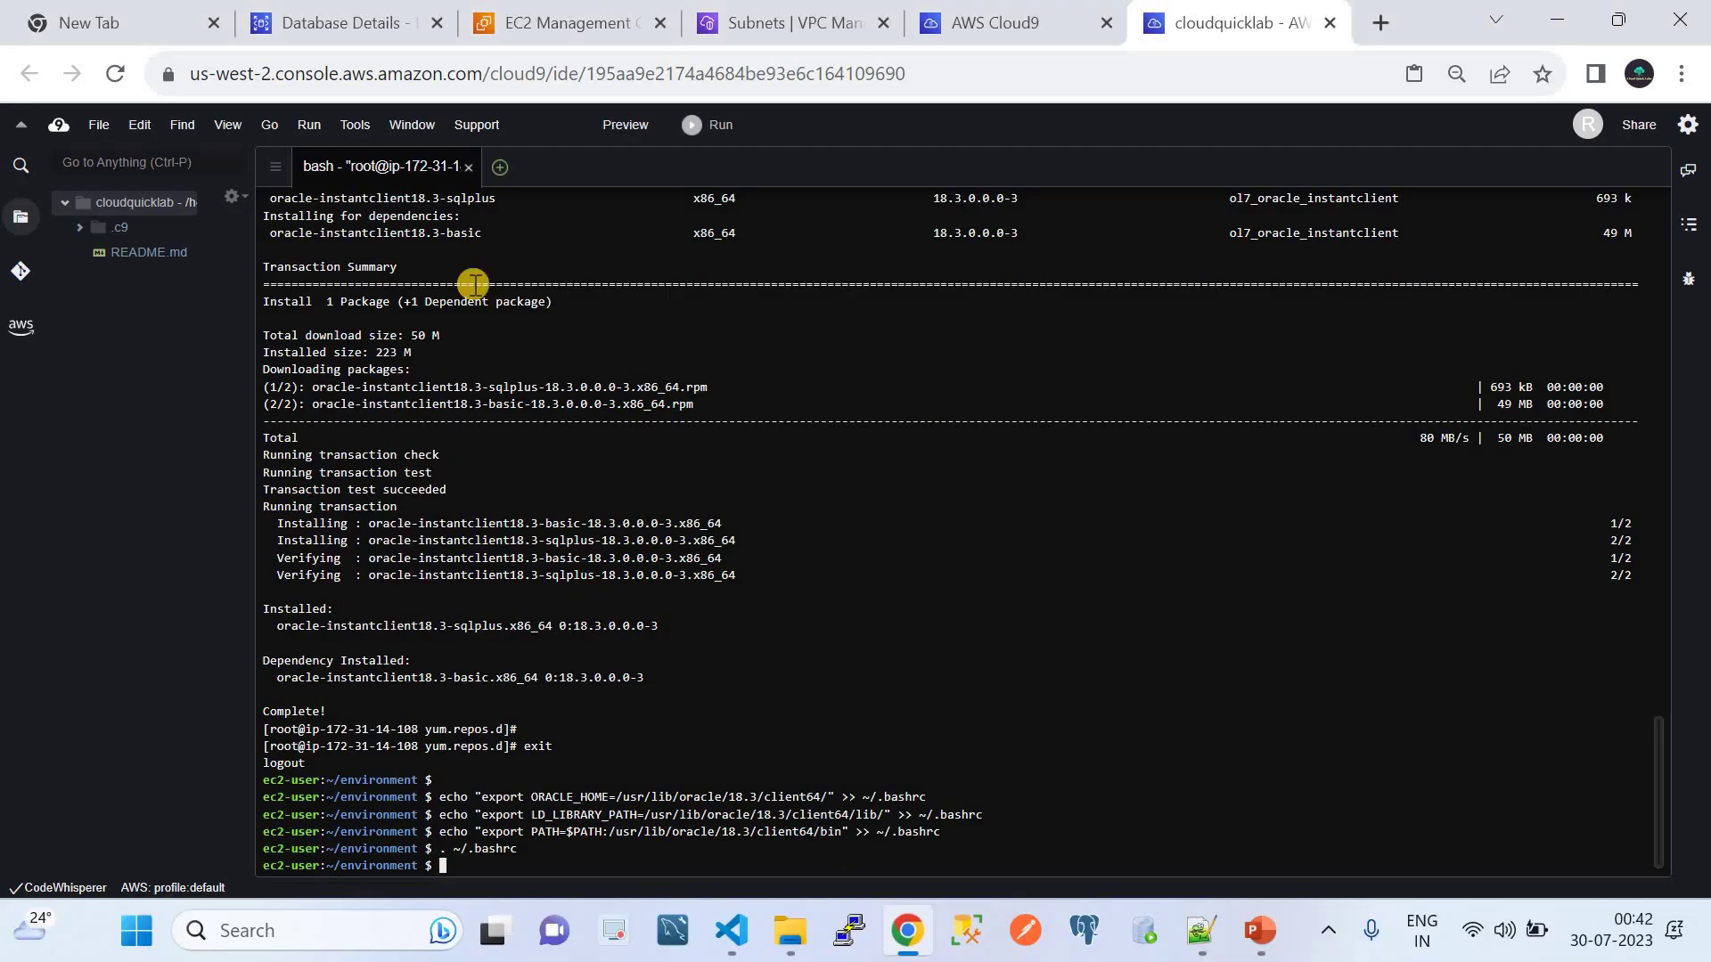
left_click(361, 18)
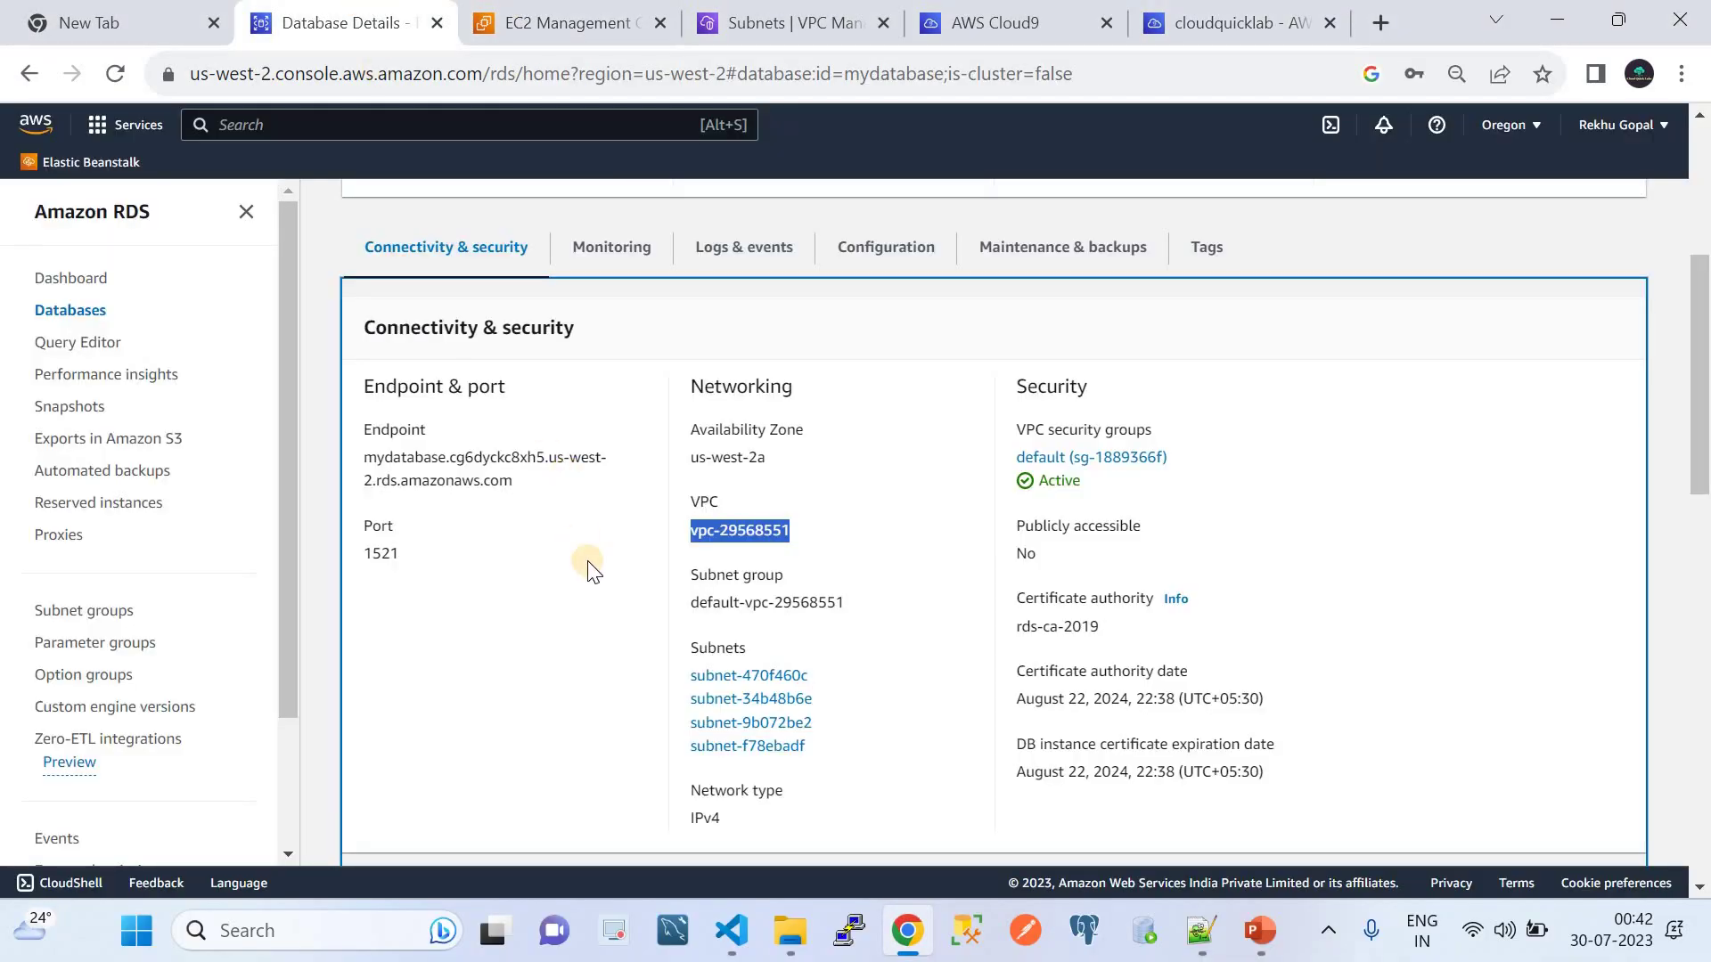
scroll(592, 570, "up", 5)
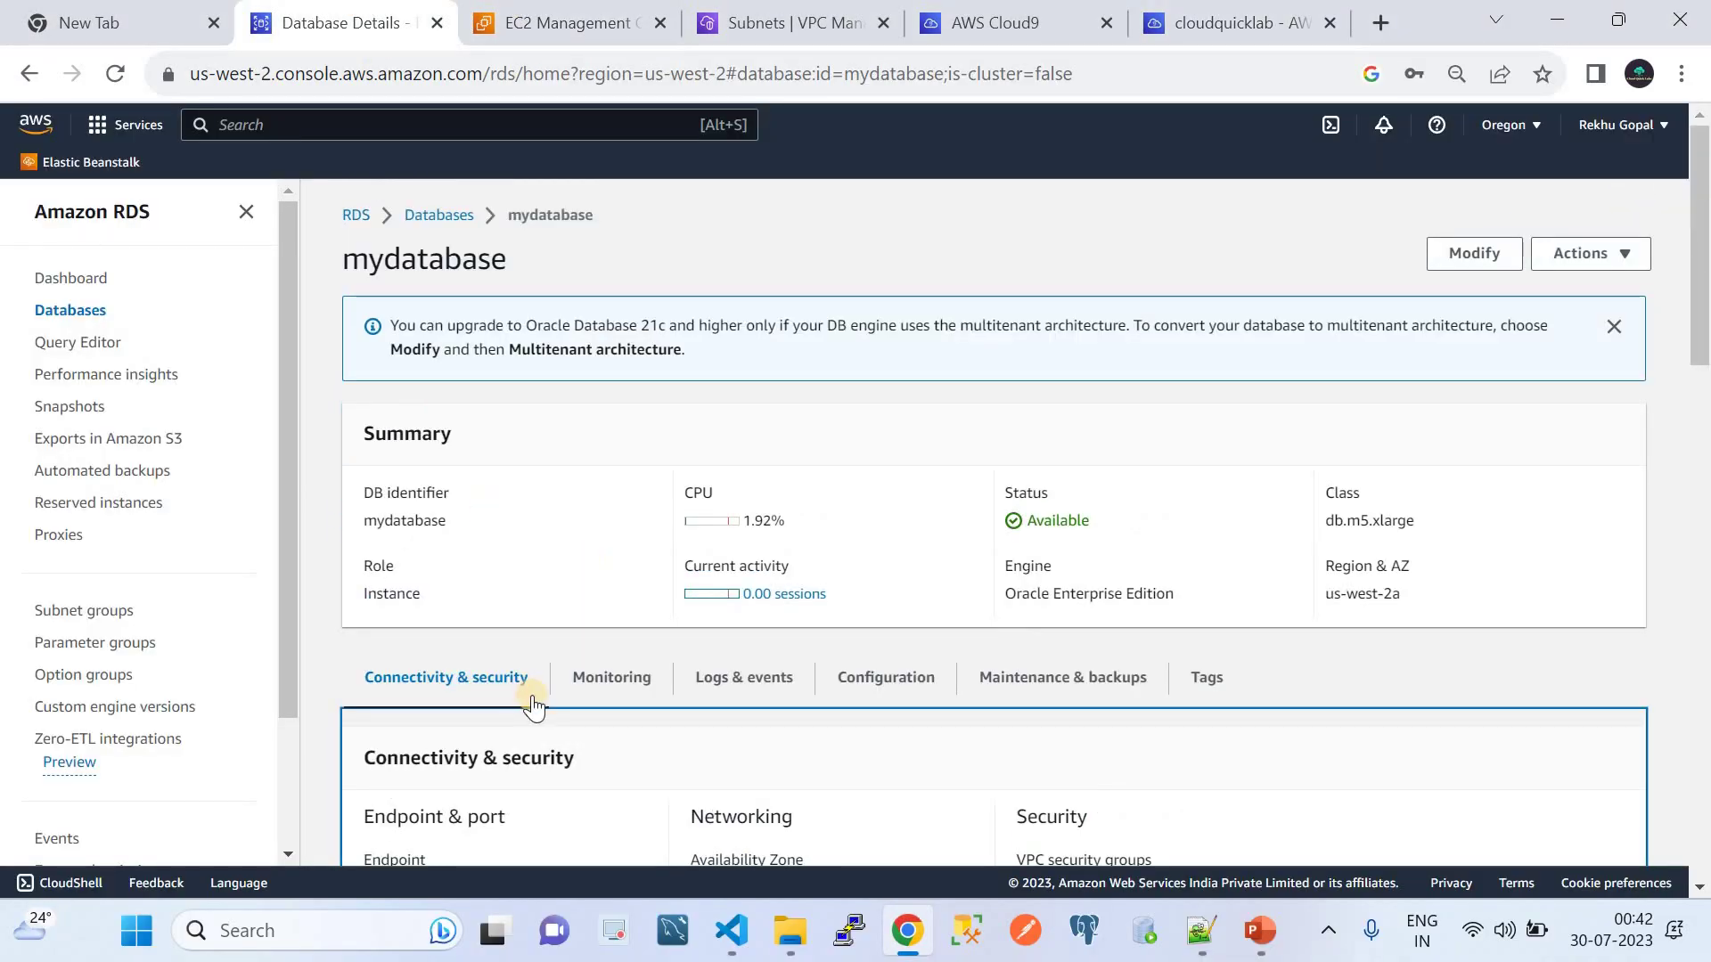
scroll(532, 704, "down", 8)
scroll(535, 699, "up", 8)
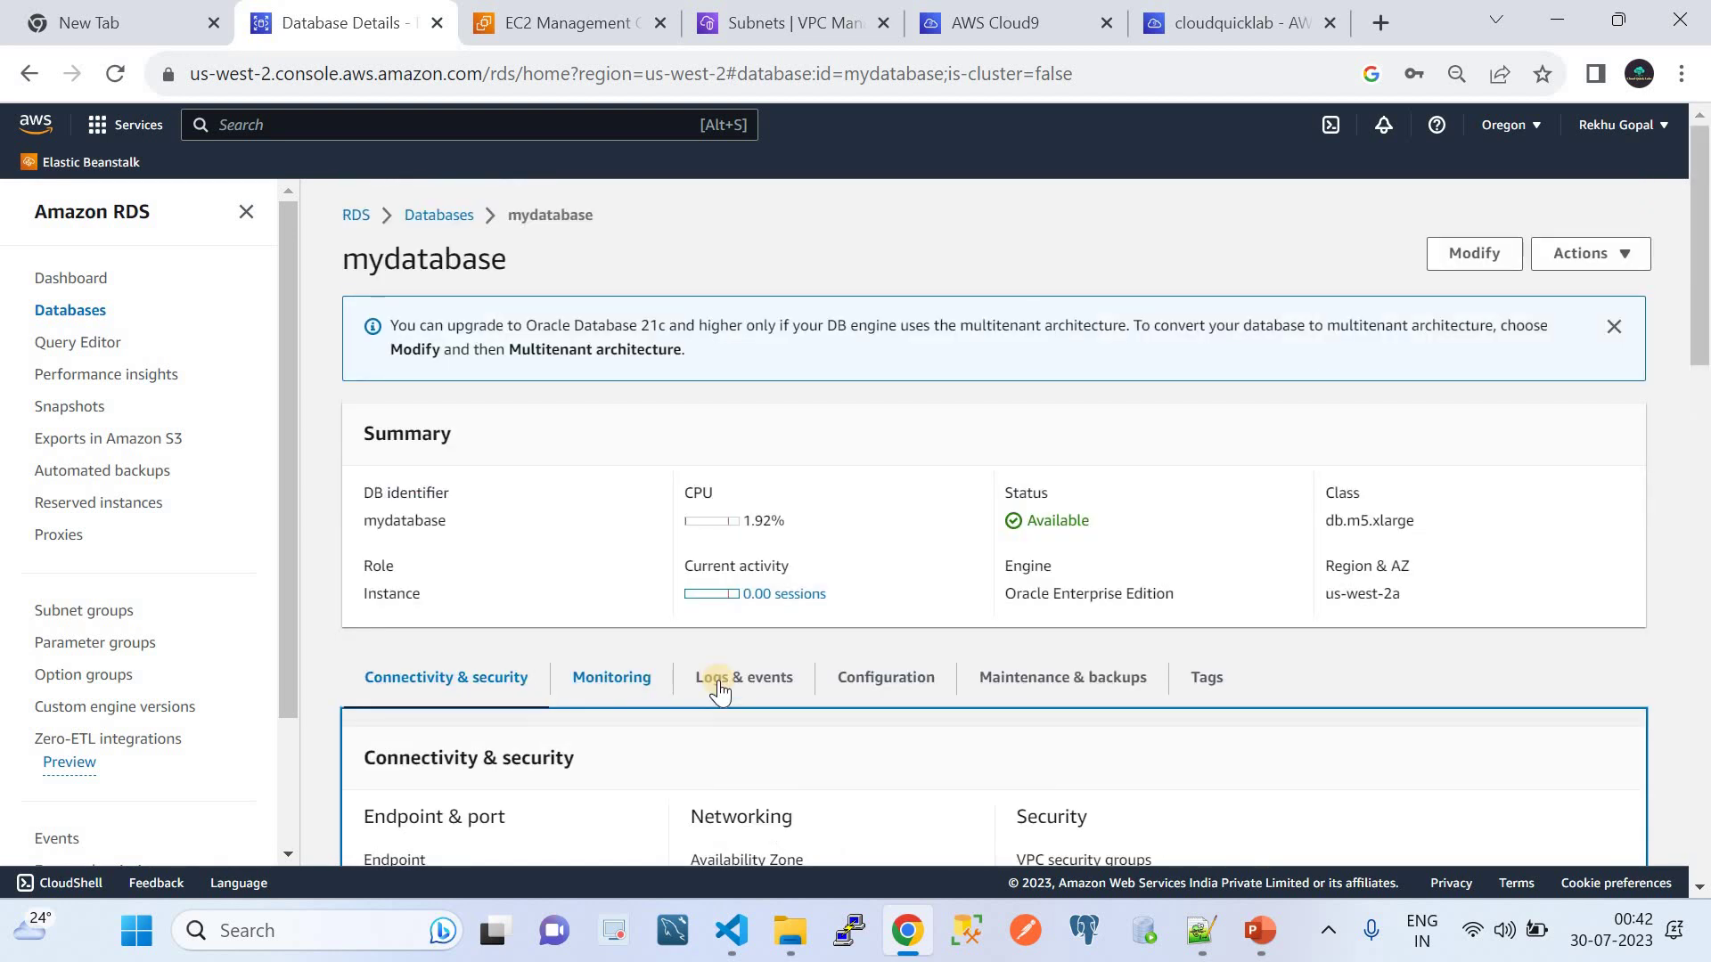
left_click(851, 679)
scroll(851, 682, "down", 5)
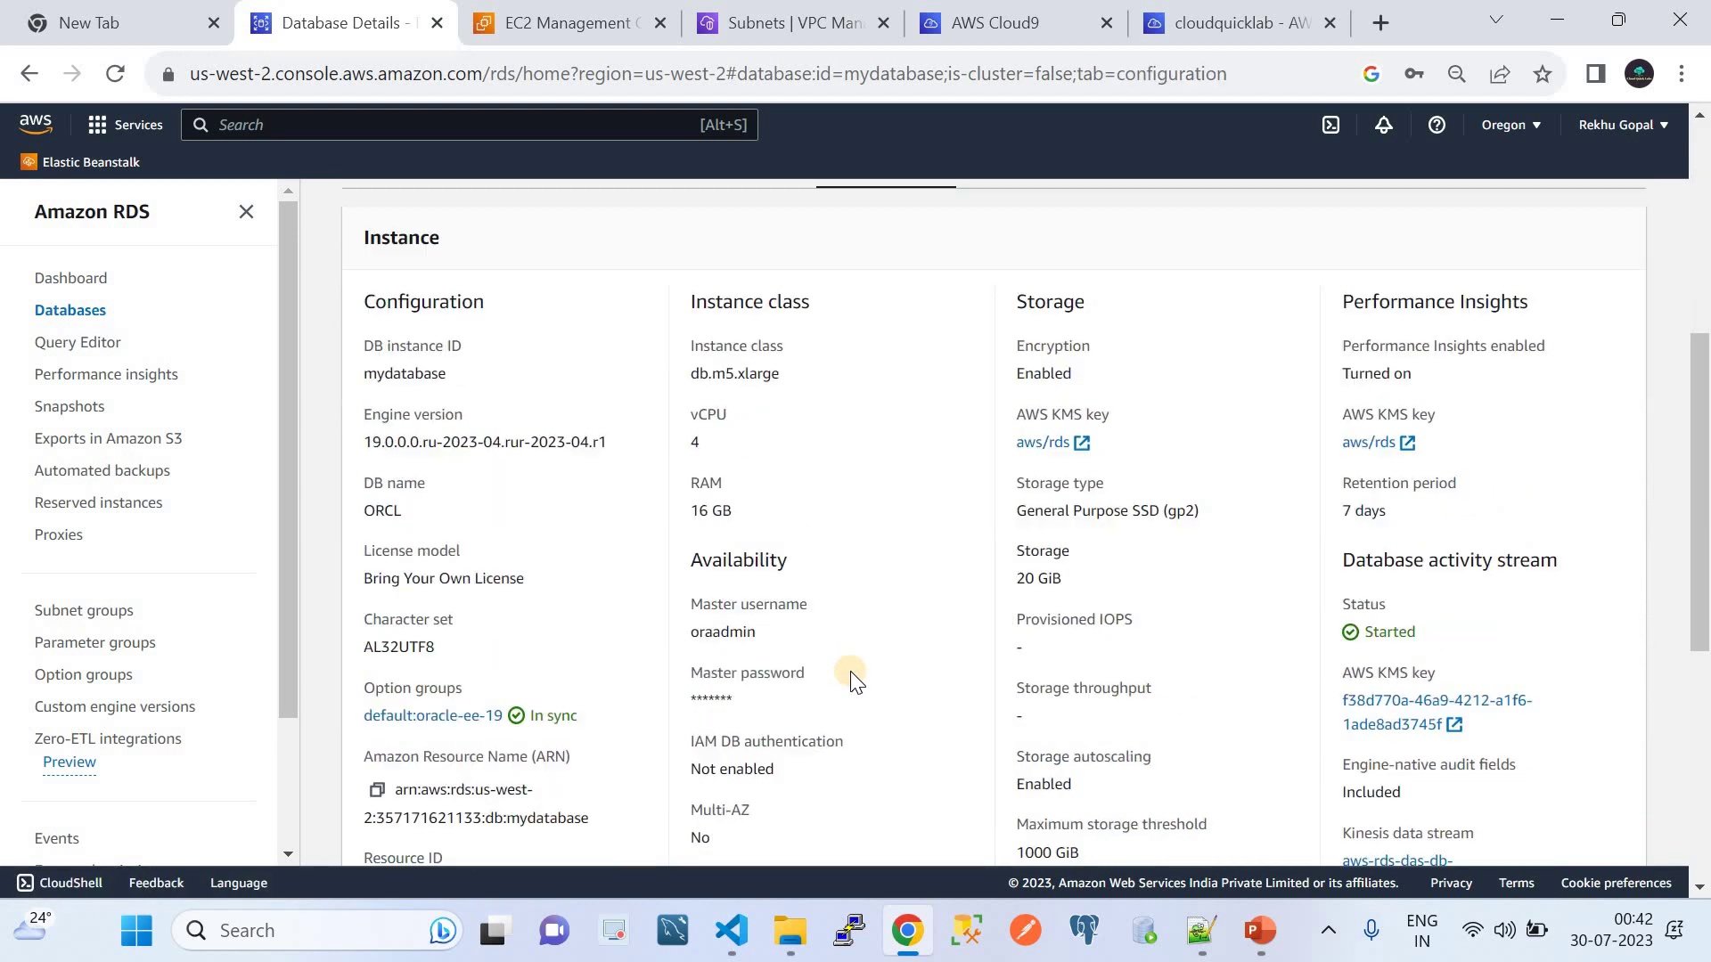
scroll(851, 679, "down", 3)
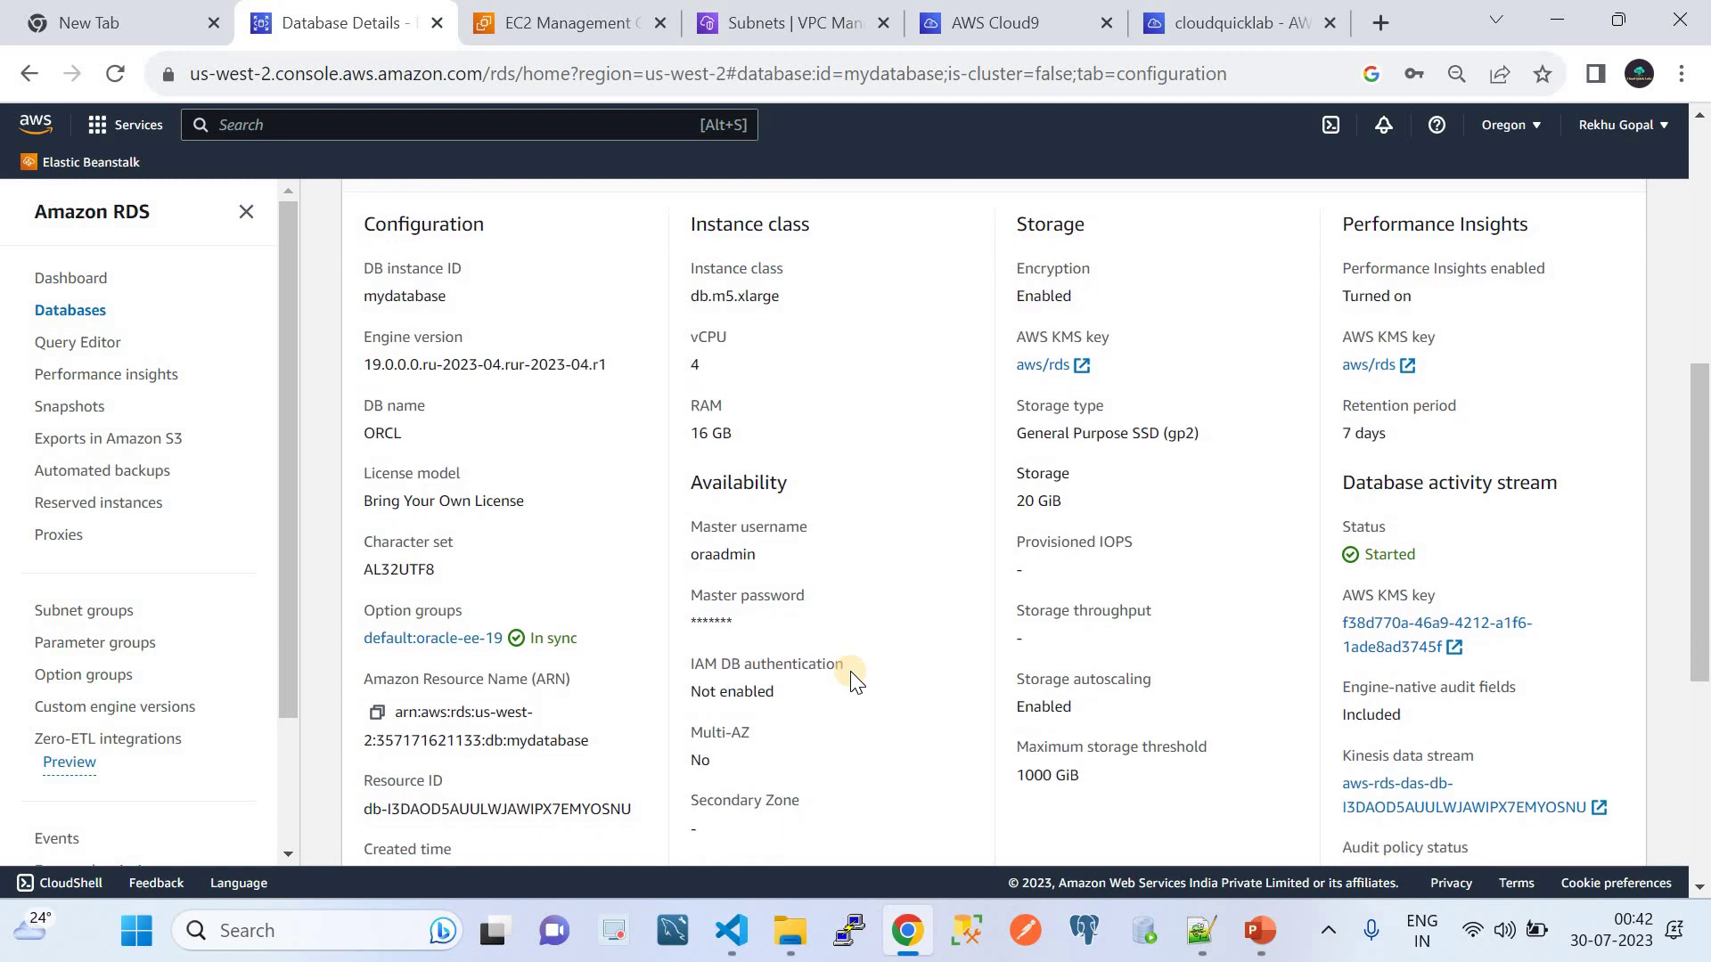
scroll(853, 679, "down", 3)
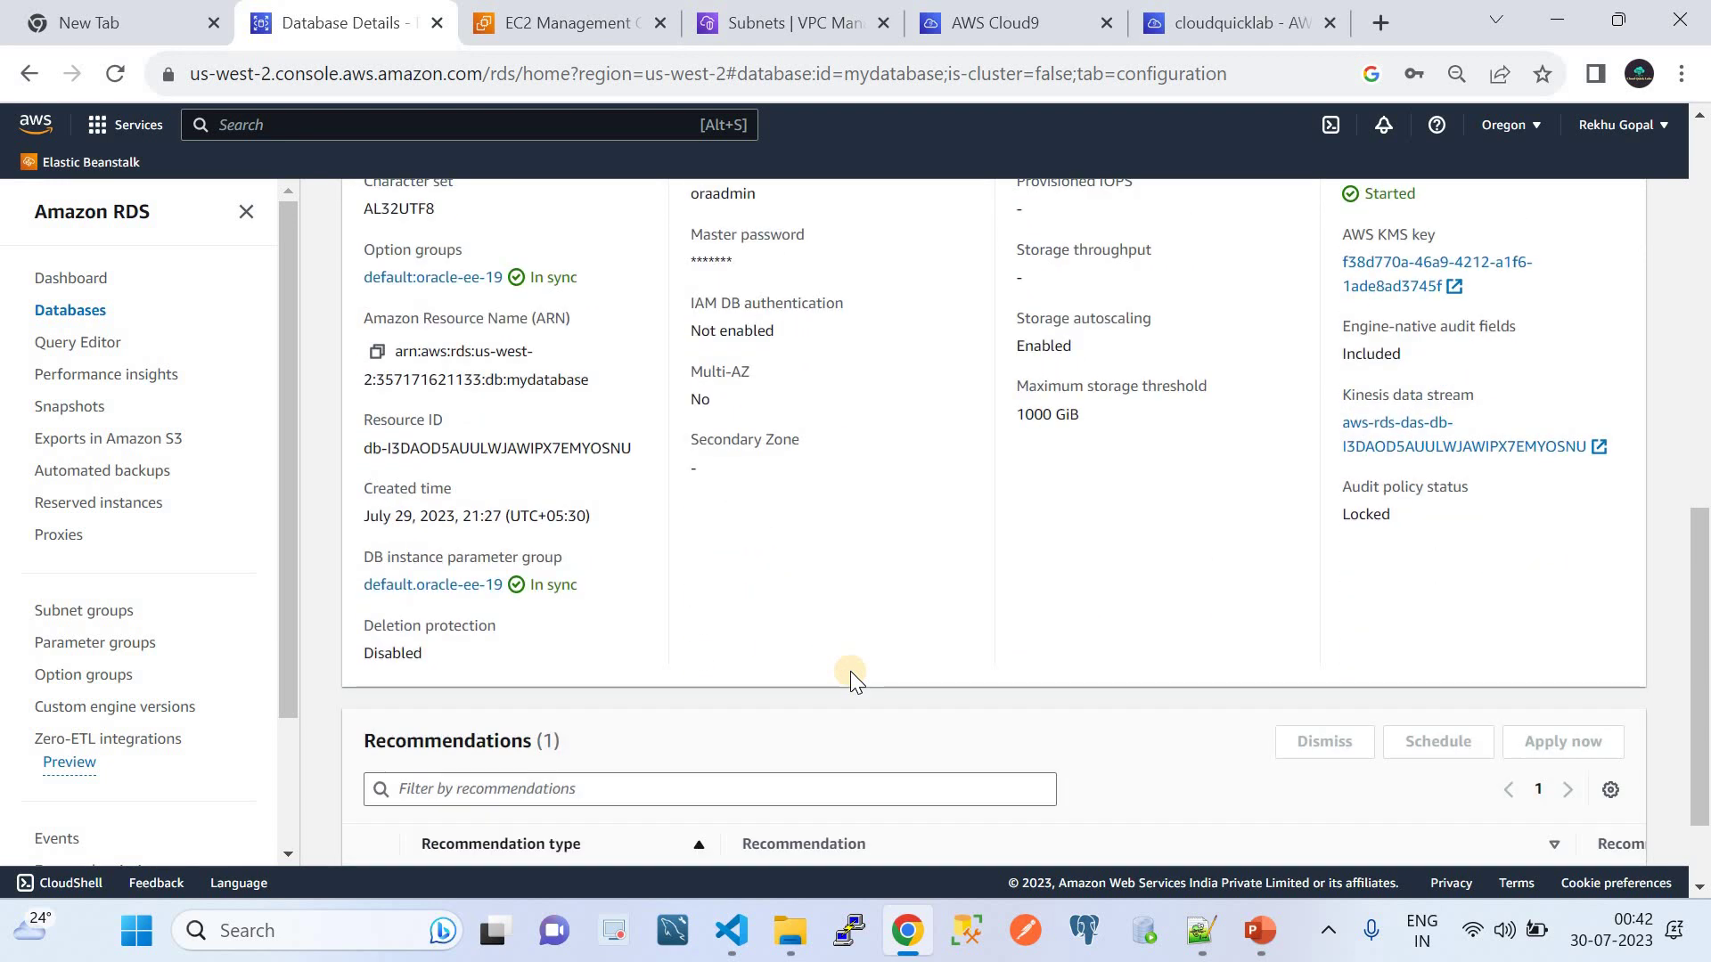
scroll(853, 679, "up", 12)
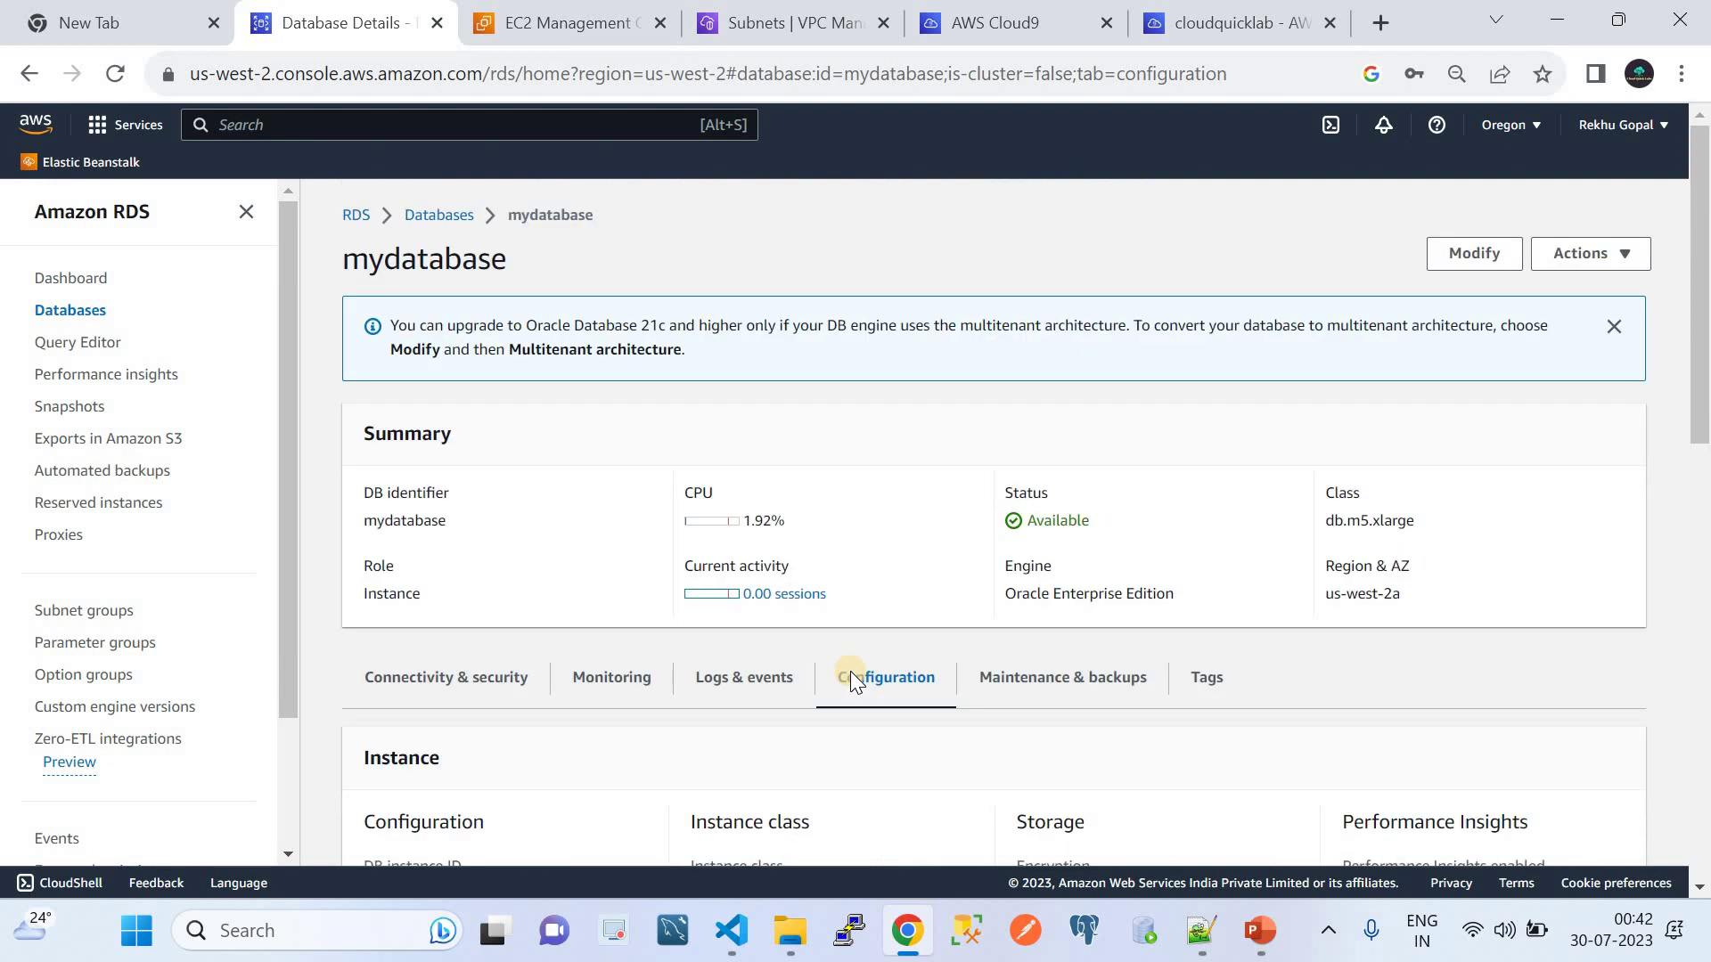
Reopen mydatabase from the Databases list and copy its endpoint from the connectivity details
left_click(437, 216)
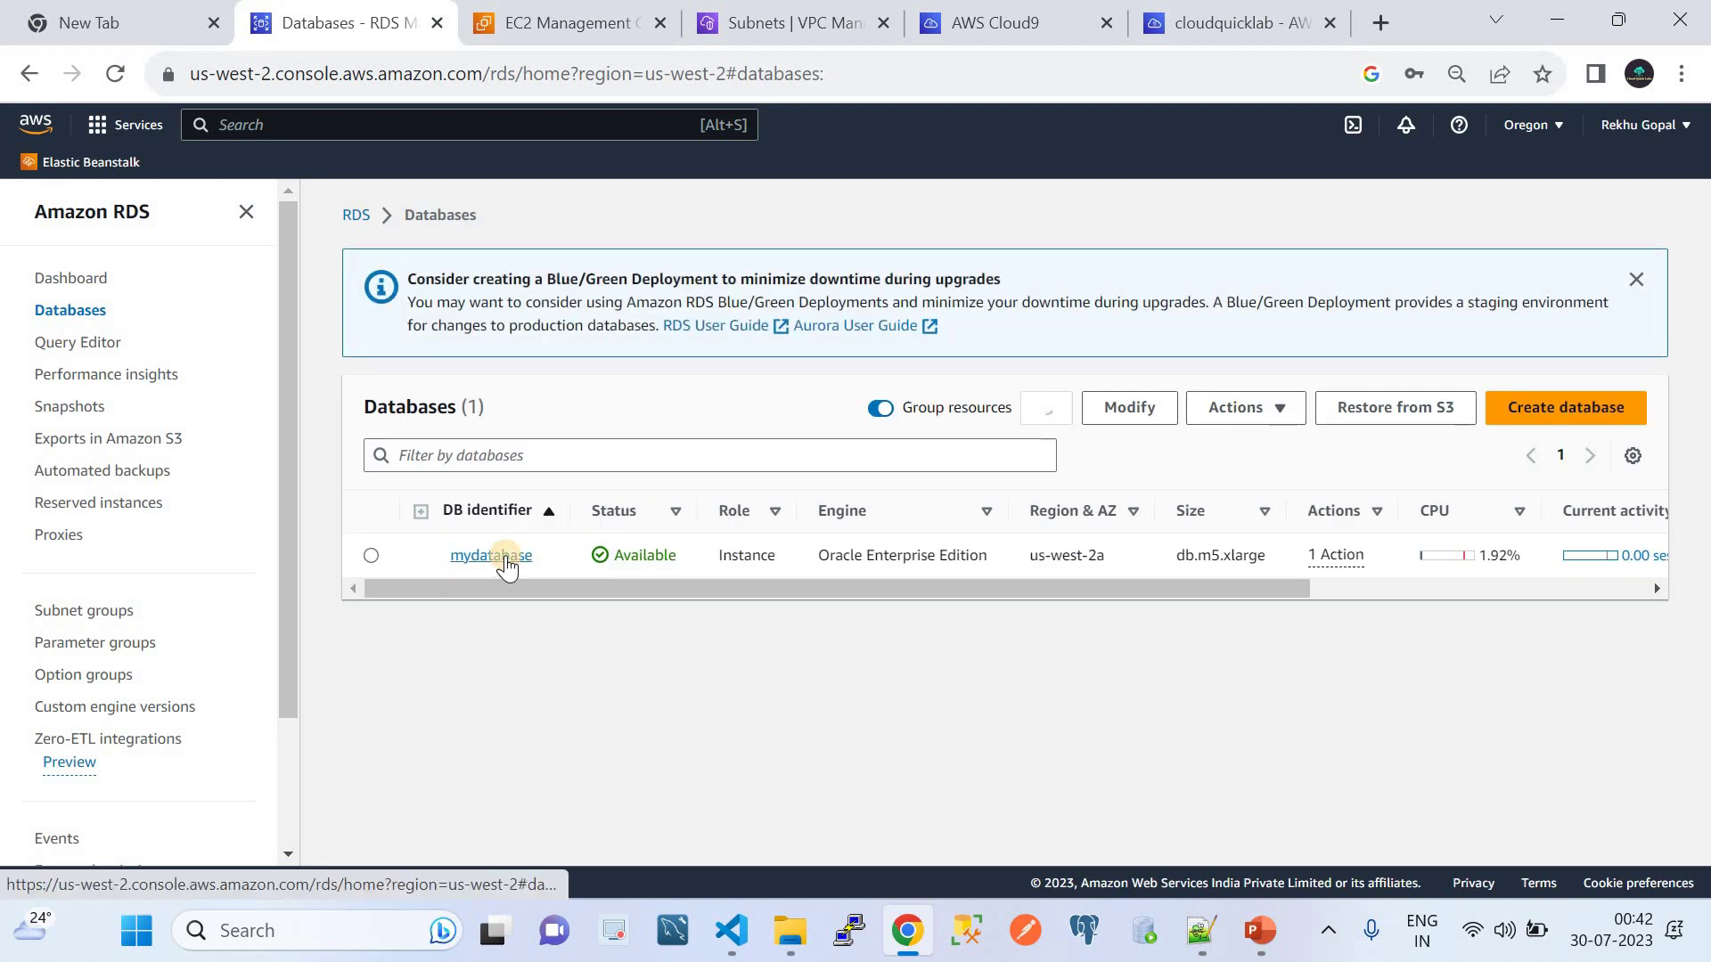
left_click(509, 565)
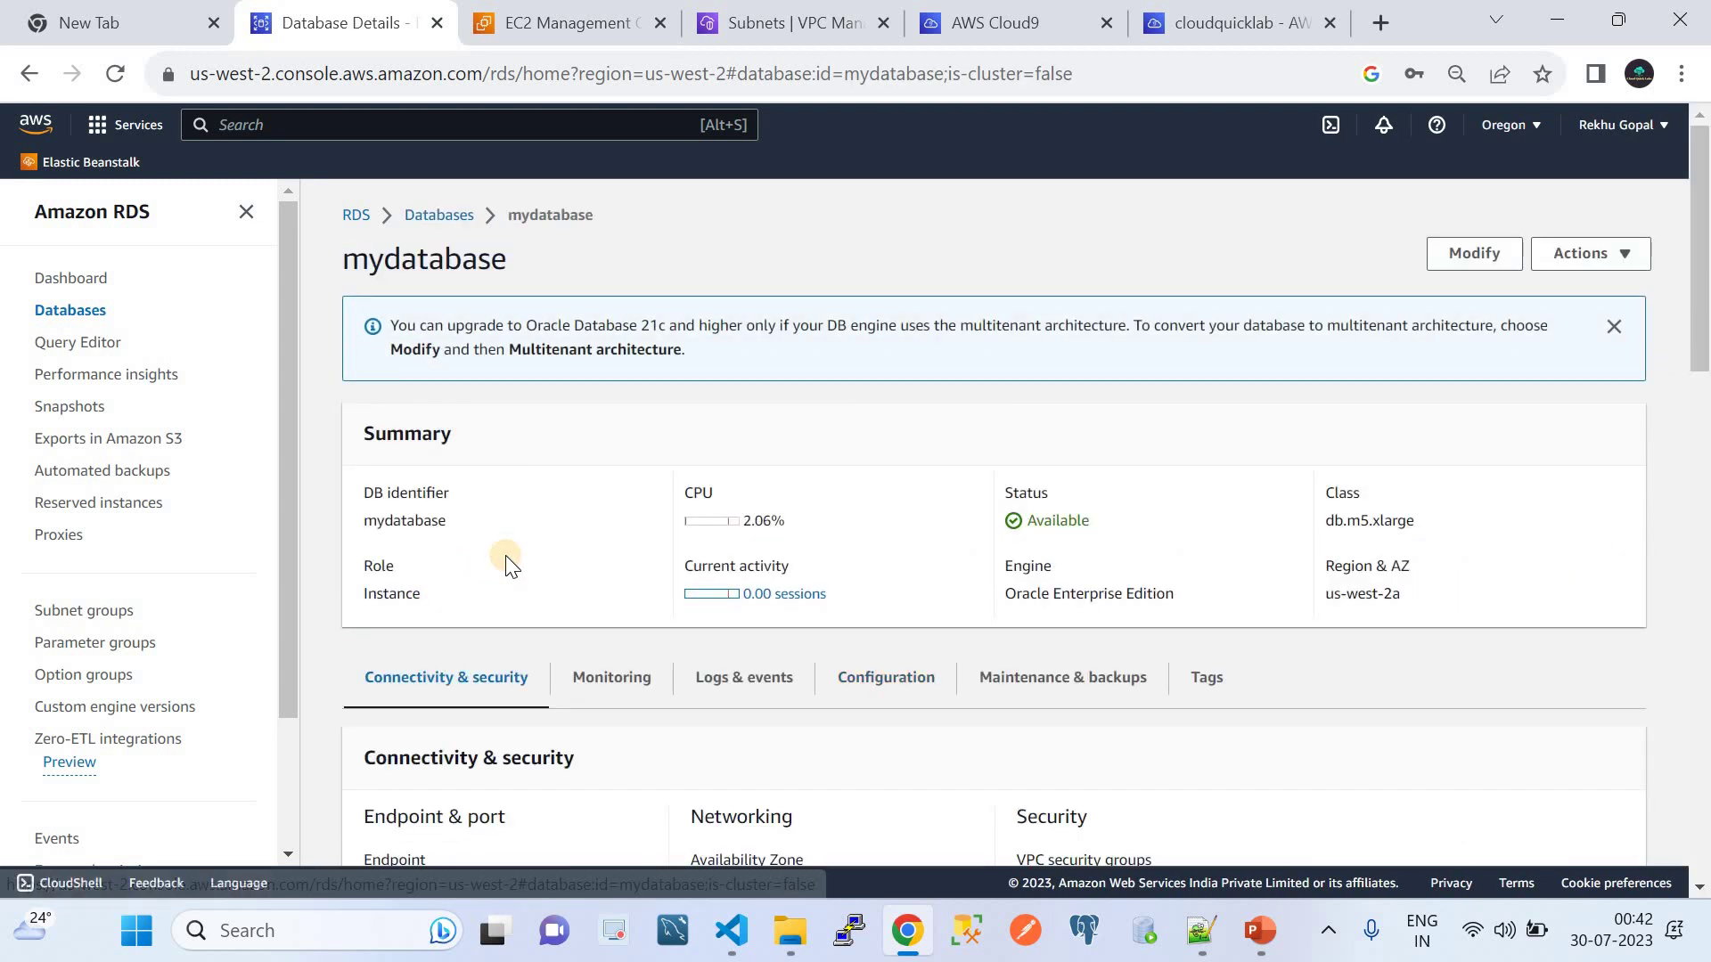
scroll(507, 557, "down", 3)
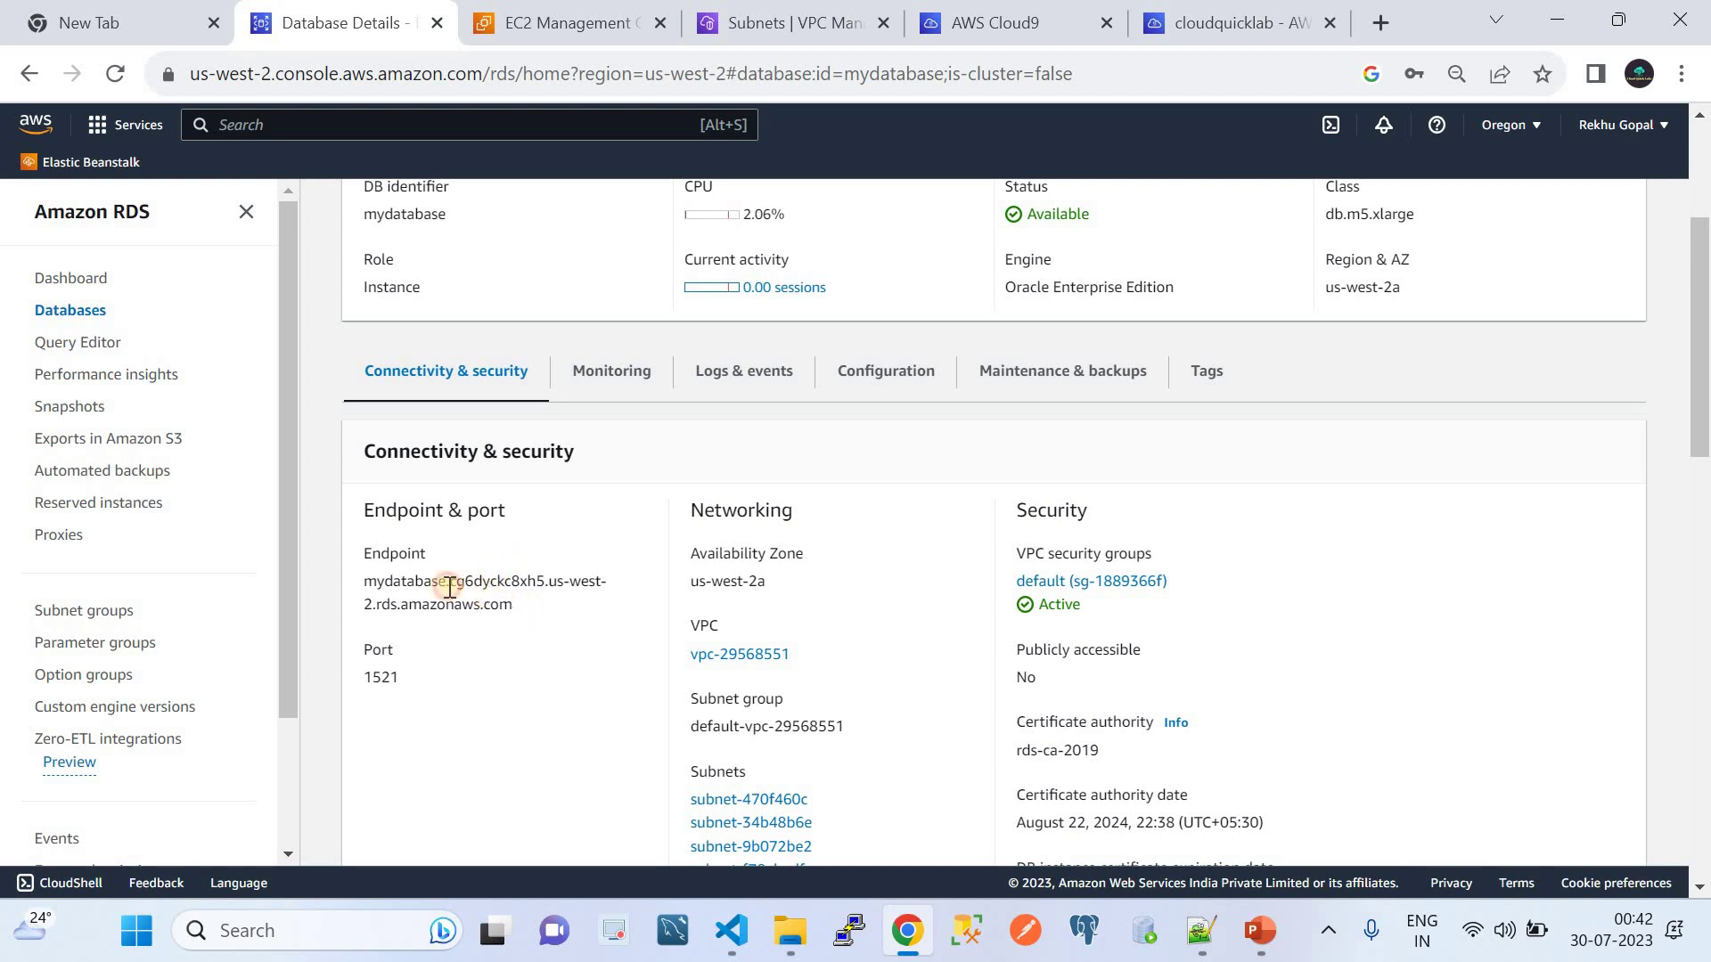
left_click_drag(515, 605, 375, 578)
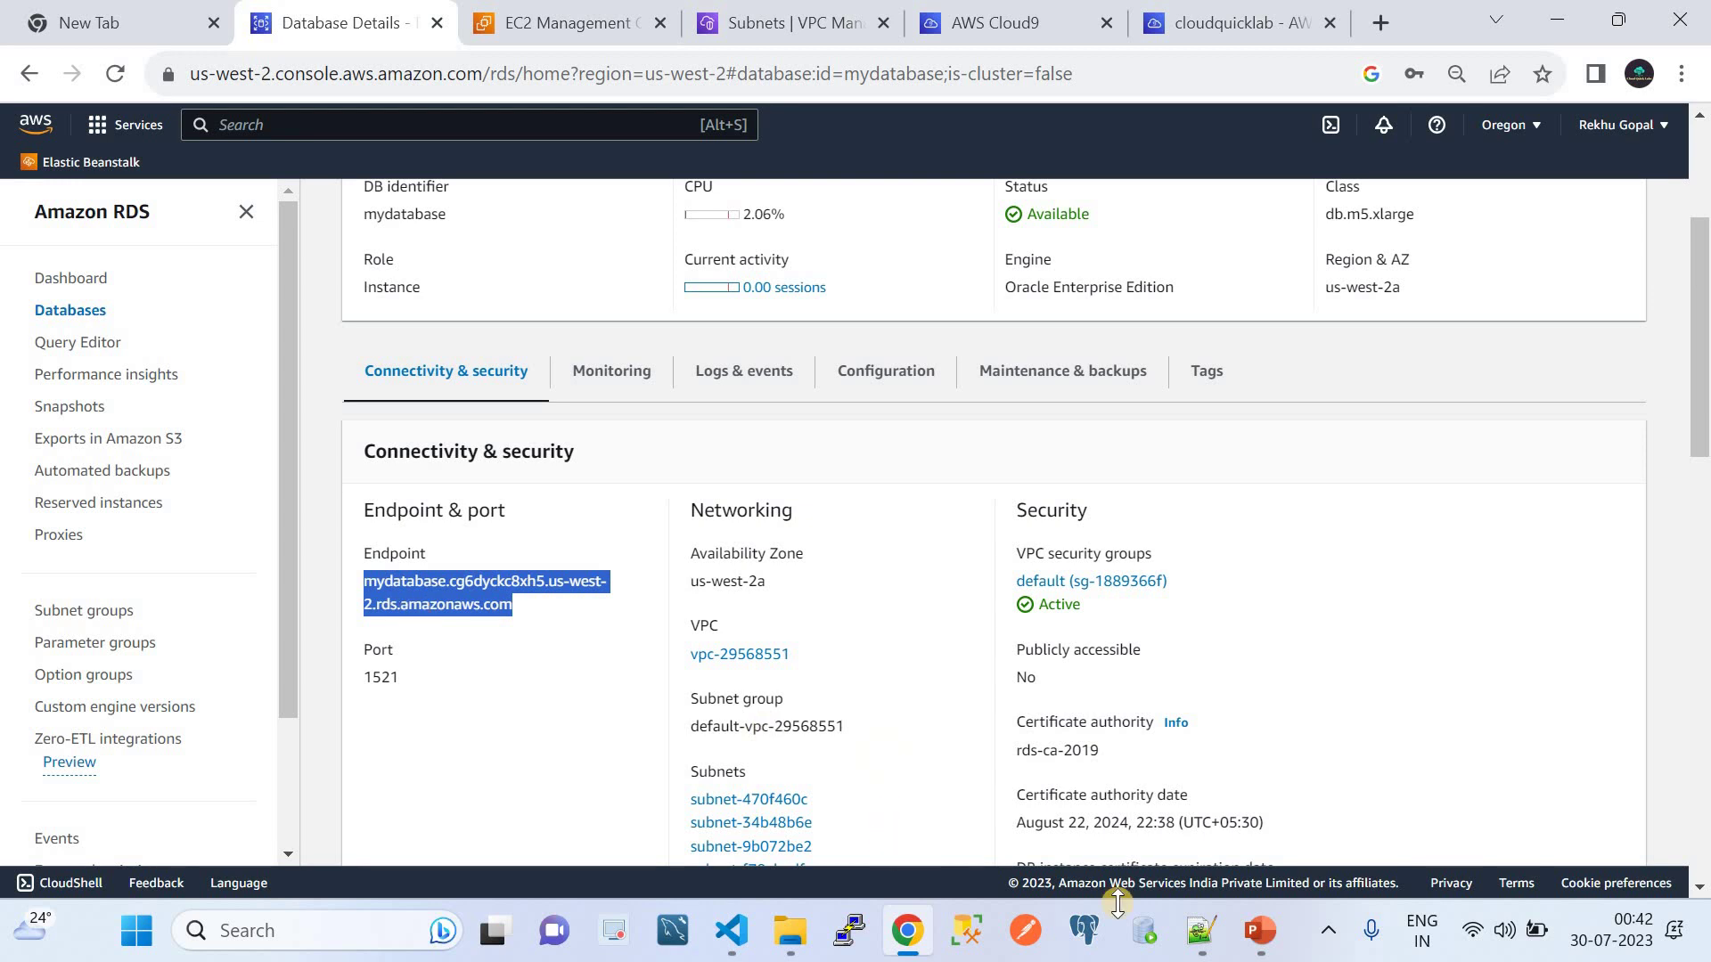
key("ctrl+c")
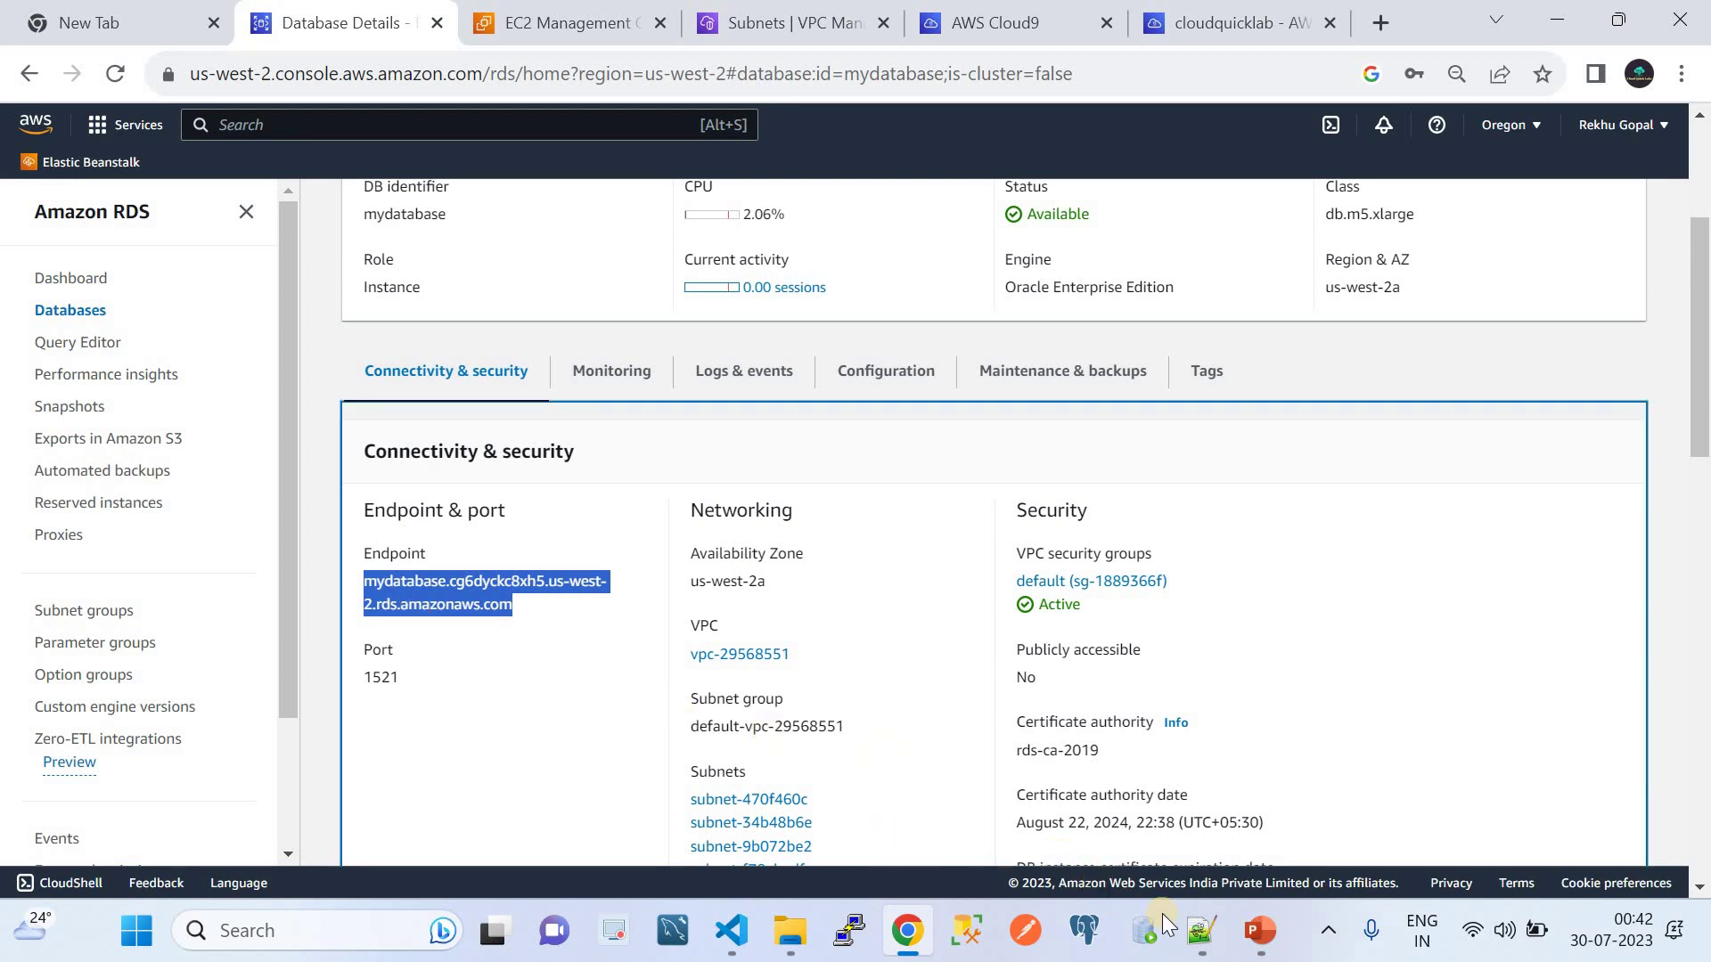
Switch to VS Code and replace the HOST value in Helpfile.txt's sqlplus command with the copied endpoint
left_click(731, 930)
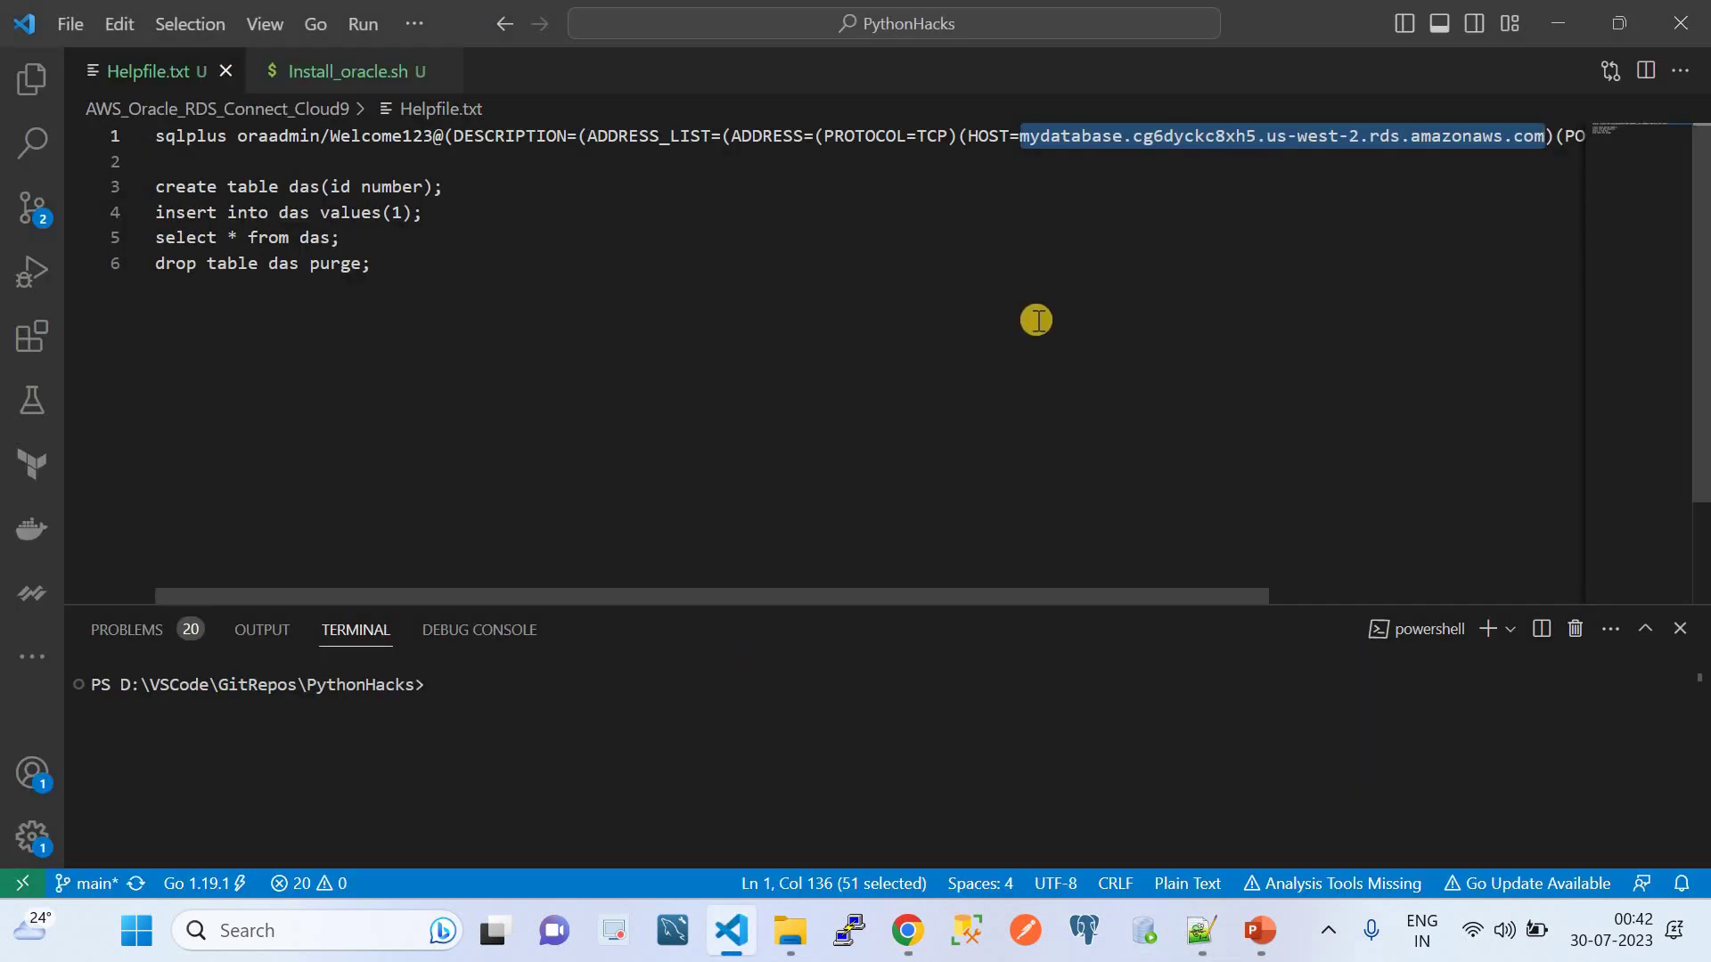
scroll(1352, 205, "right", 2)
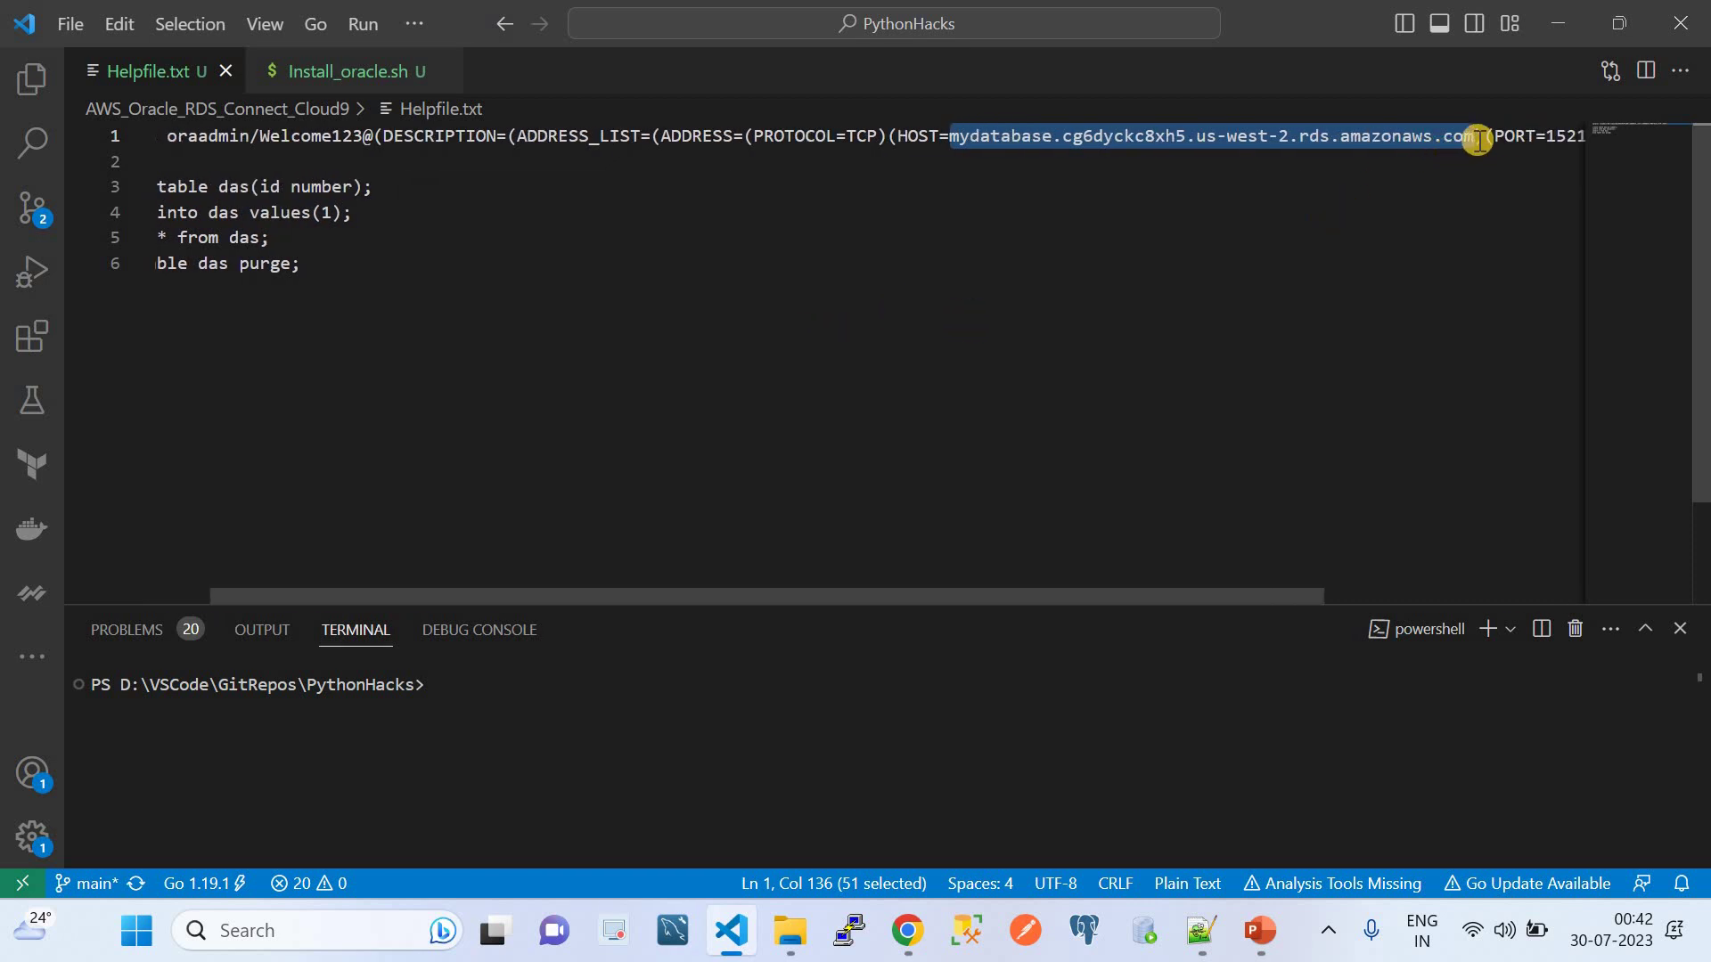
scroll(1096, 147, "left", 2)
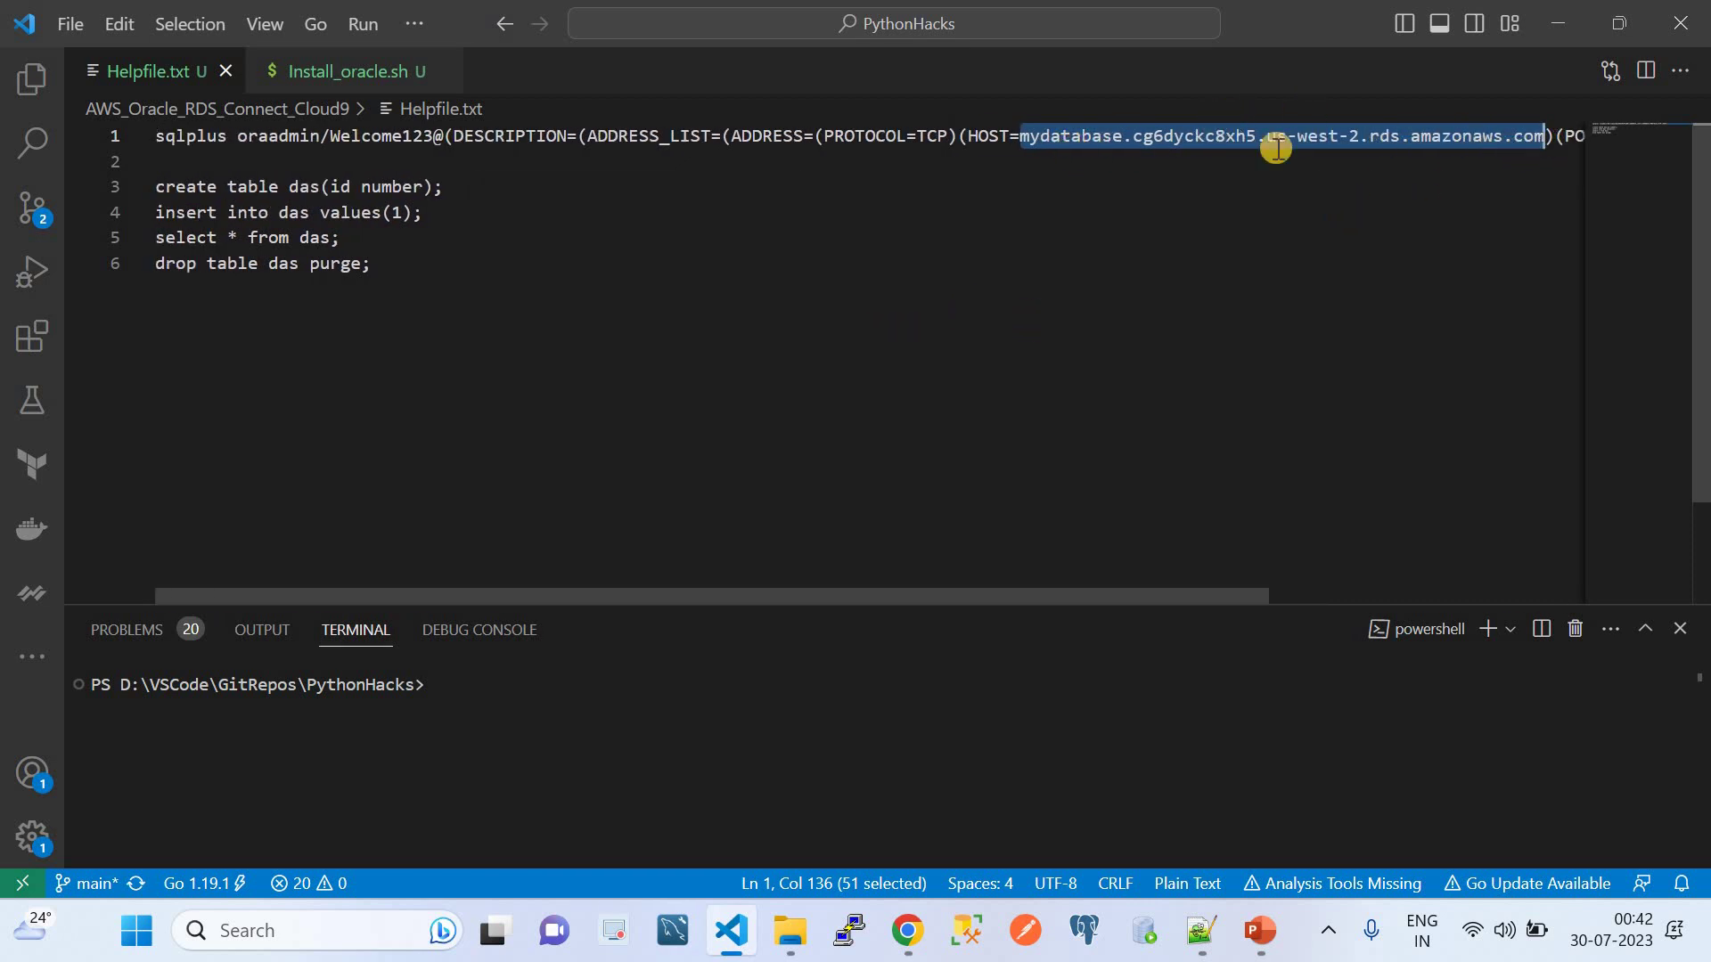
left_click(1429, 172)
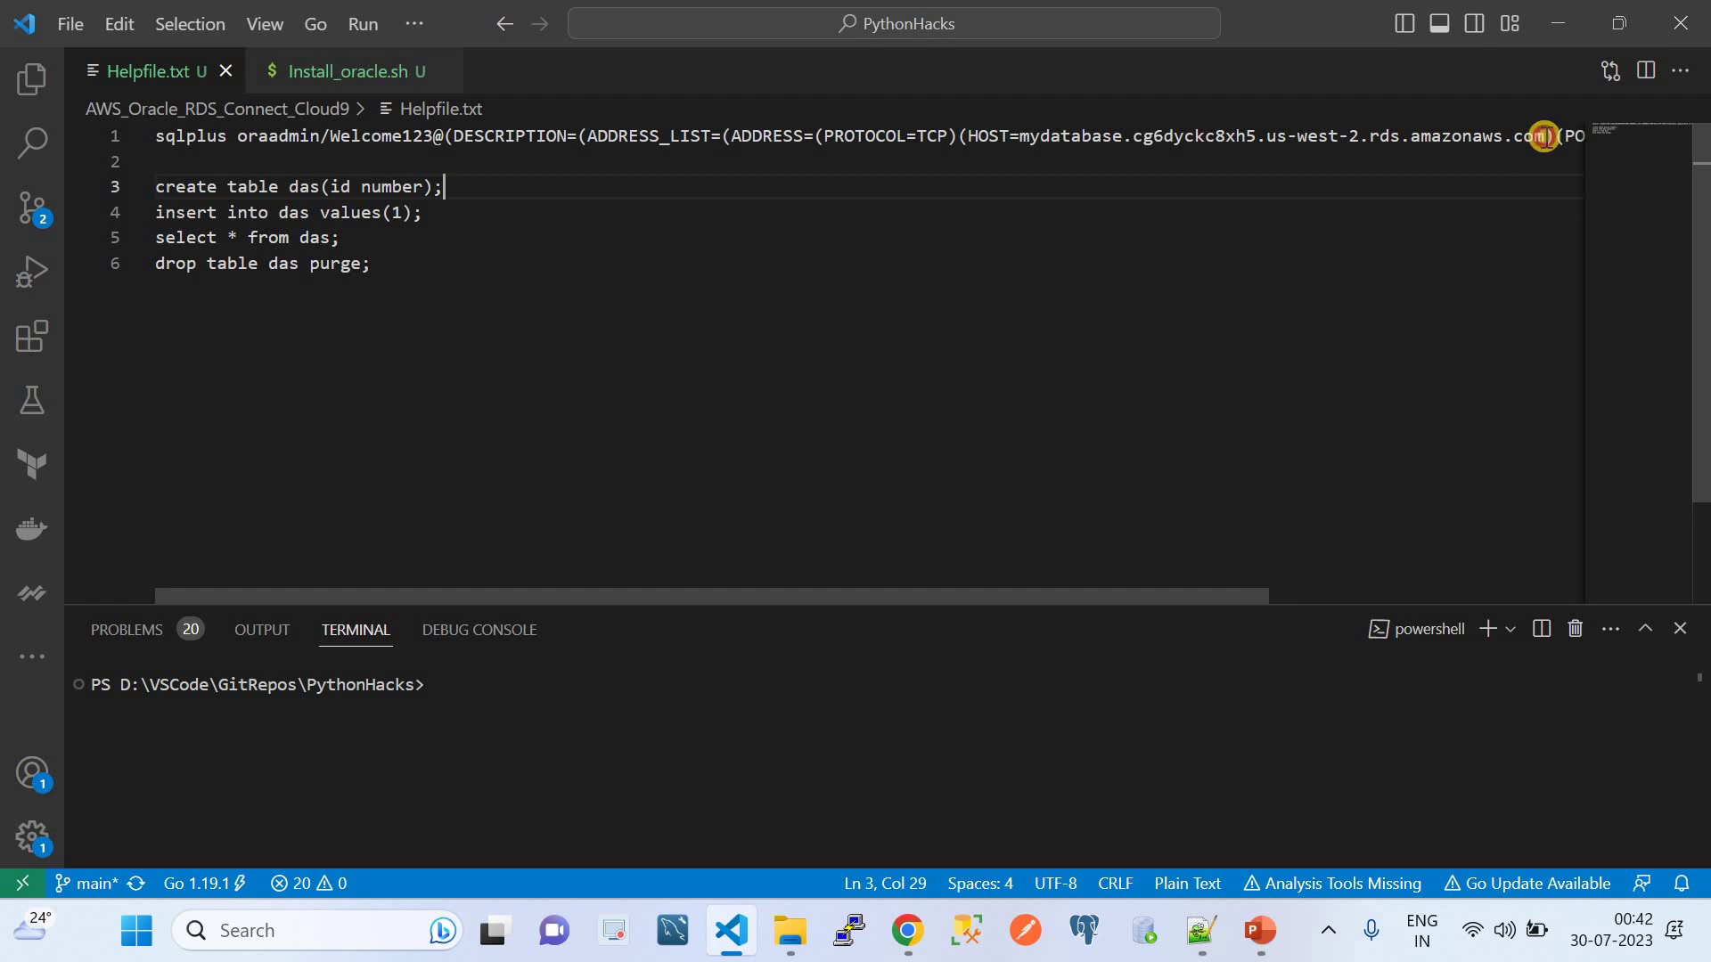
left_click_drag(1539, 146, 1020, 144)
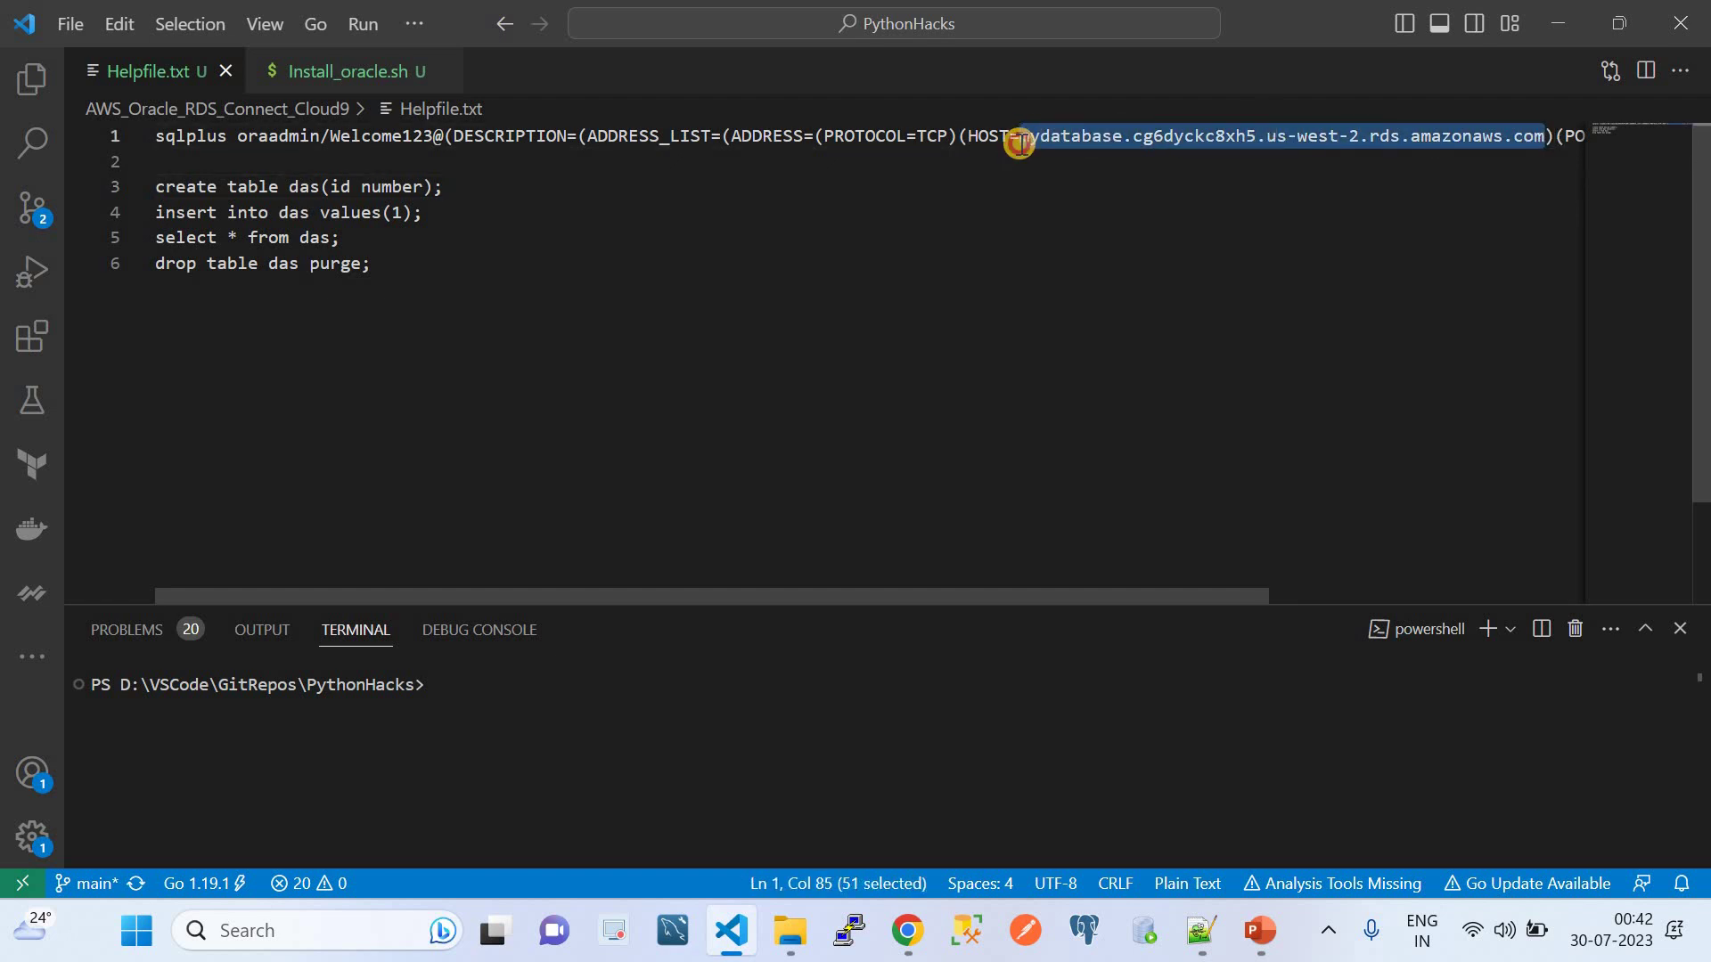
key("ctrl+v")
Check the PORT, CONNECT_DATA and SID parts of the connection string and save Helpfile.txt
scroll(1035, 294, "right", 5)
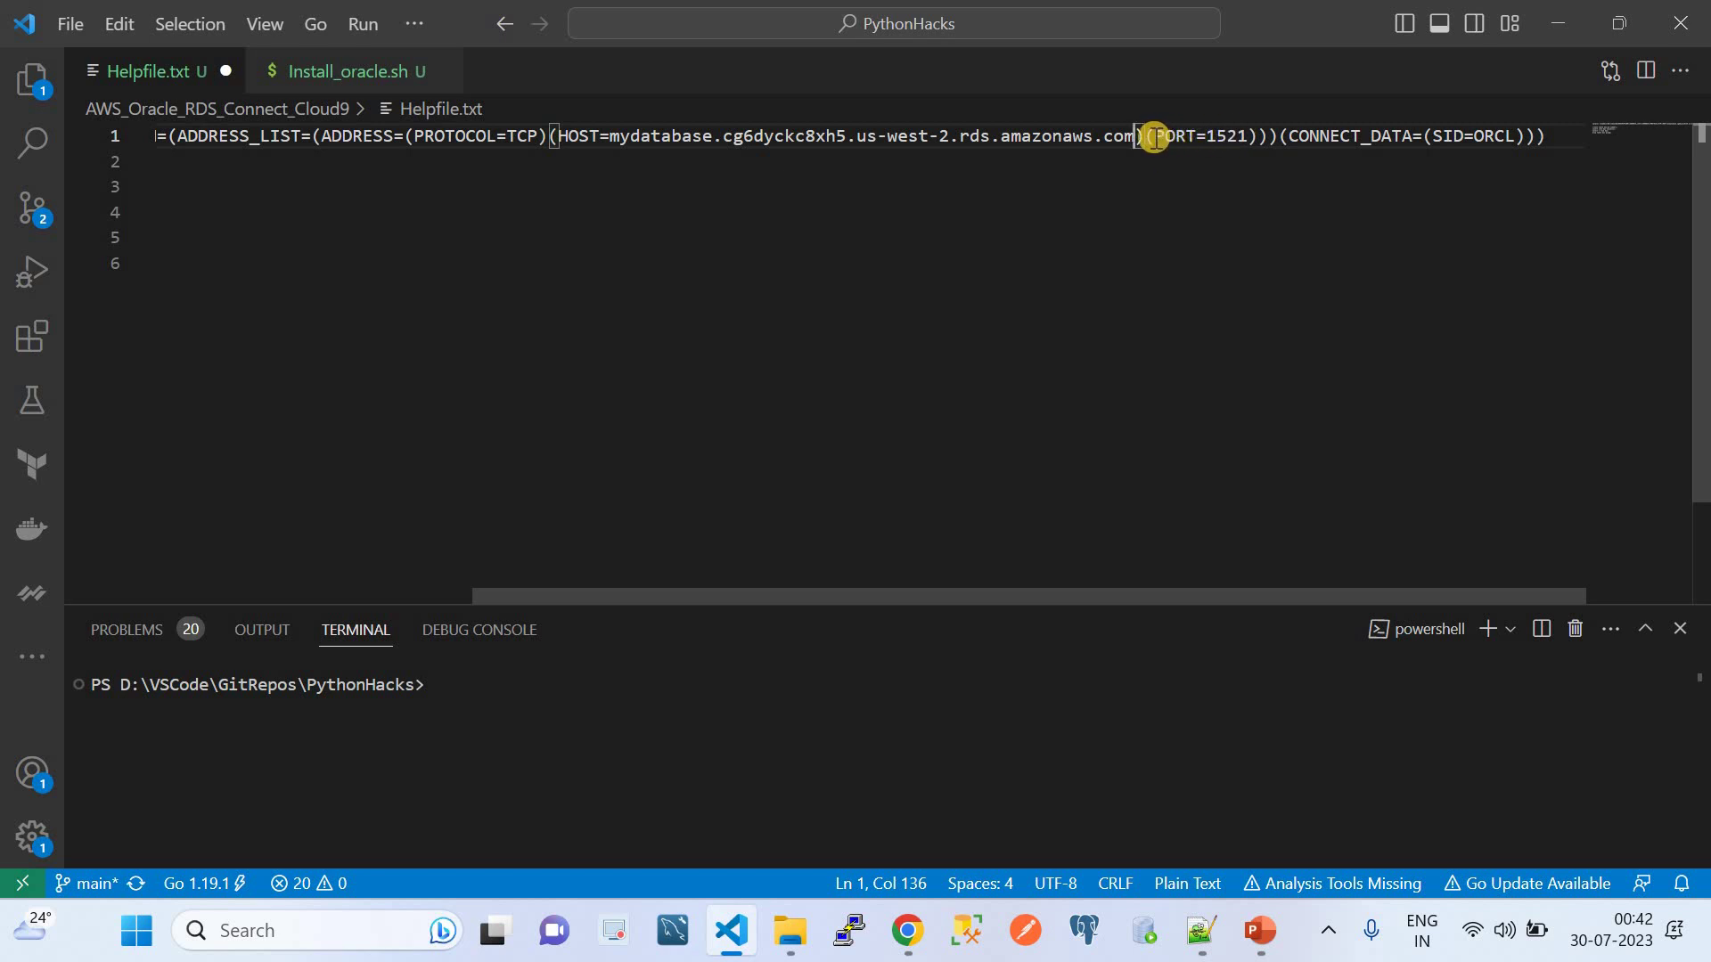
left_click(1250, 138)
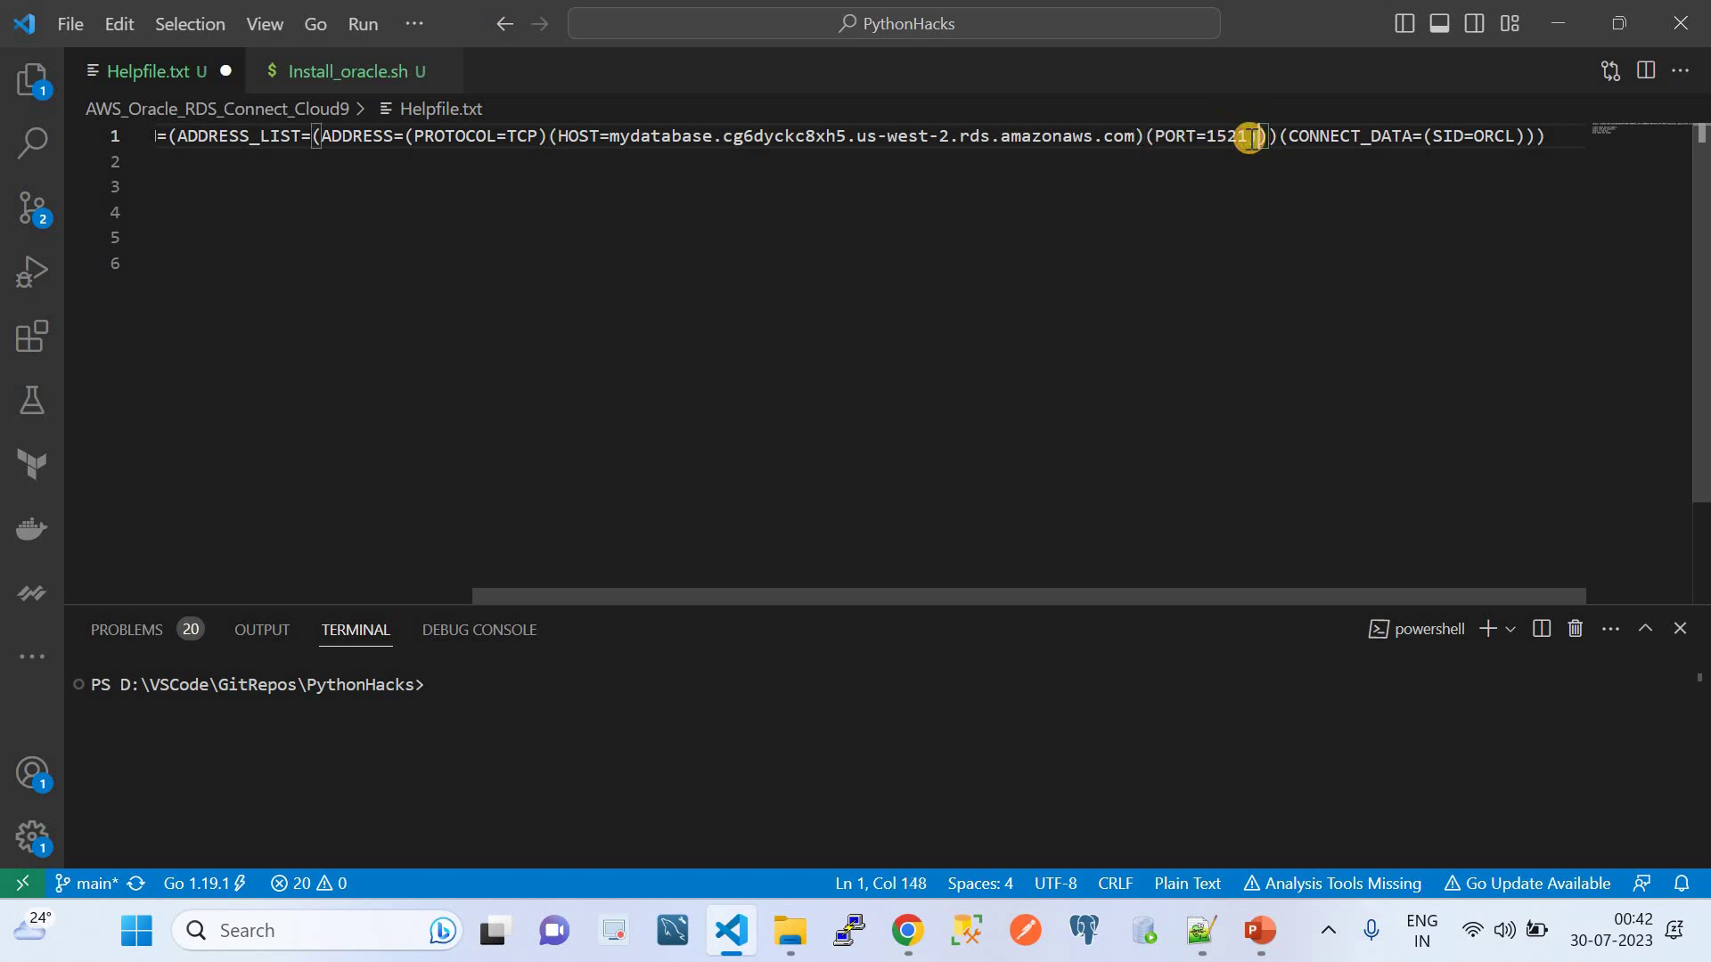
double_click(1221, 135)
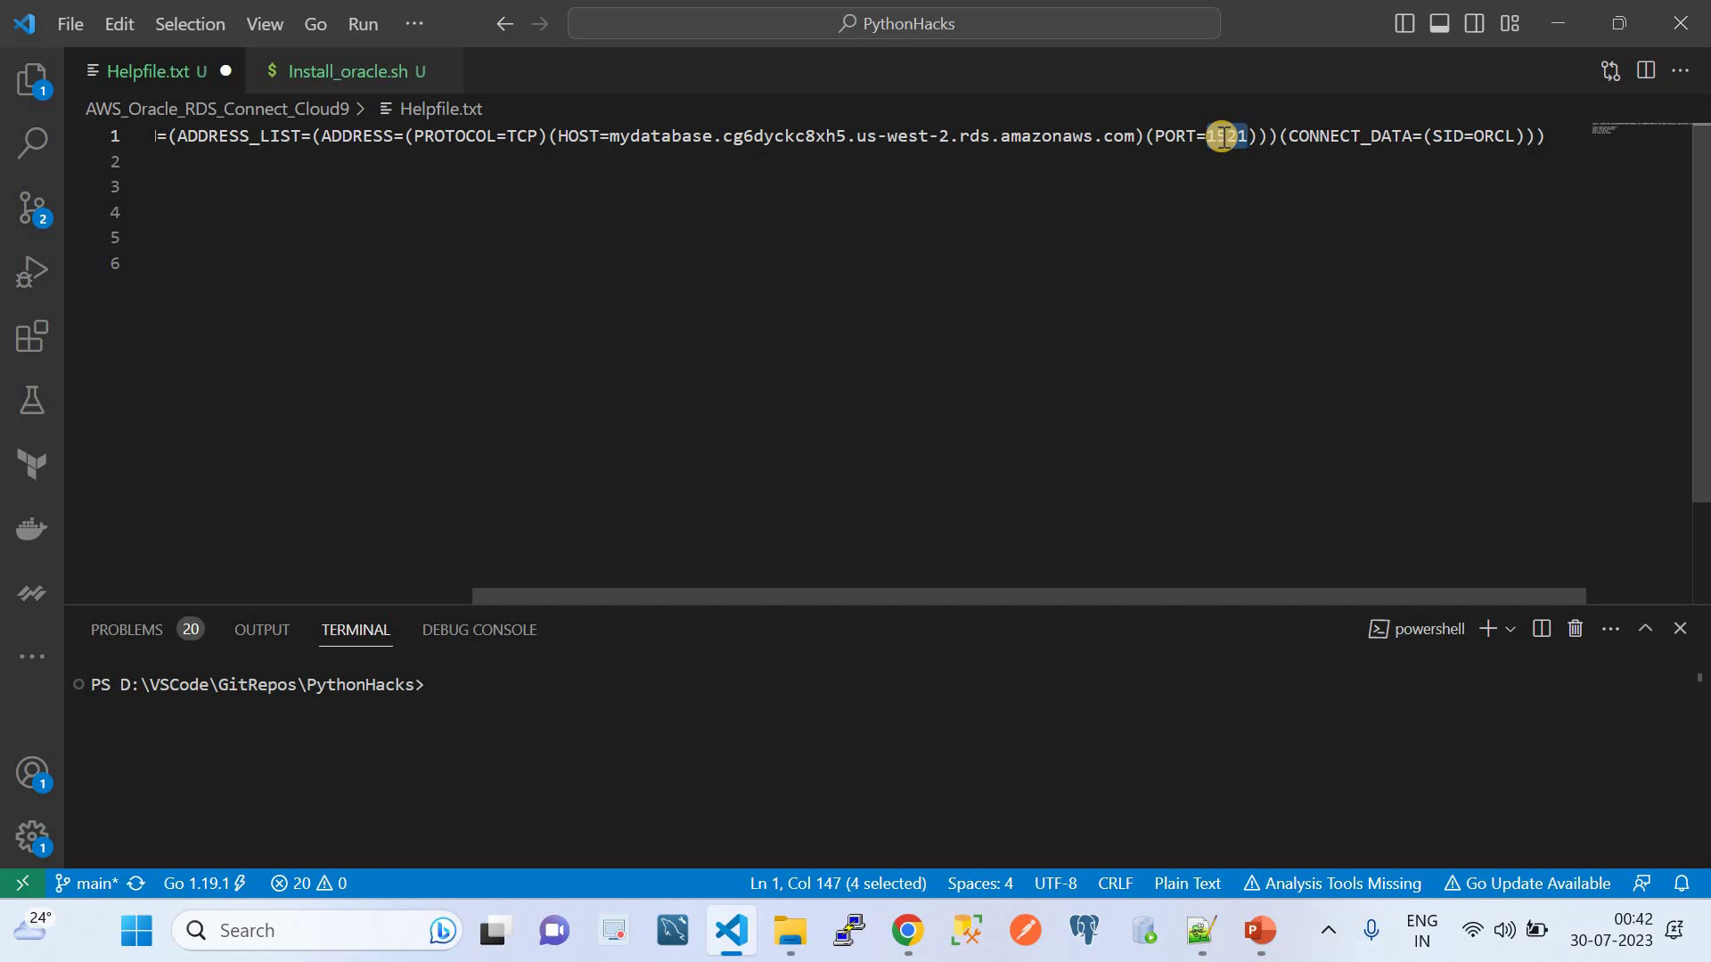
key("ctrl+s")
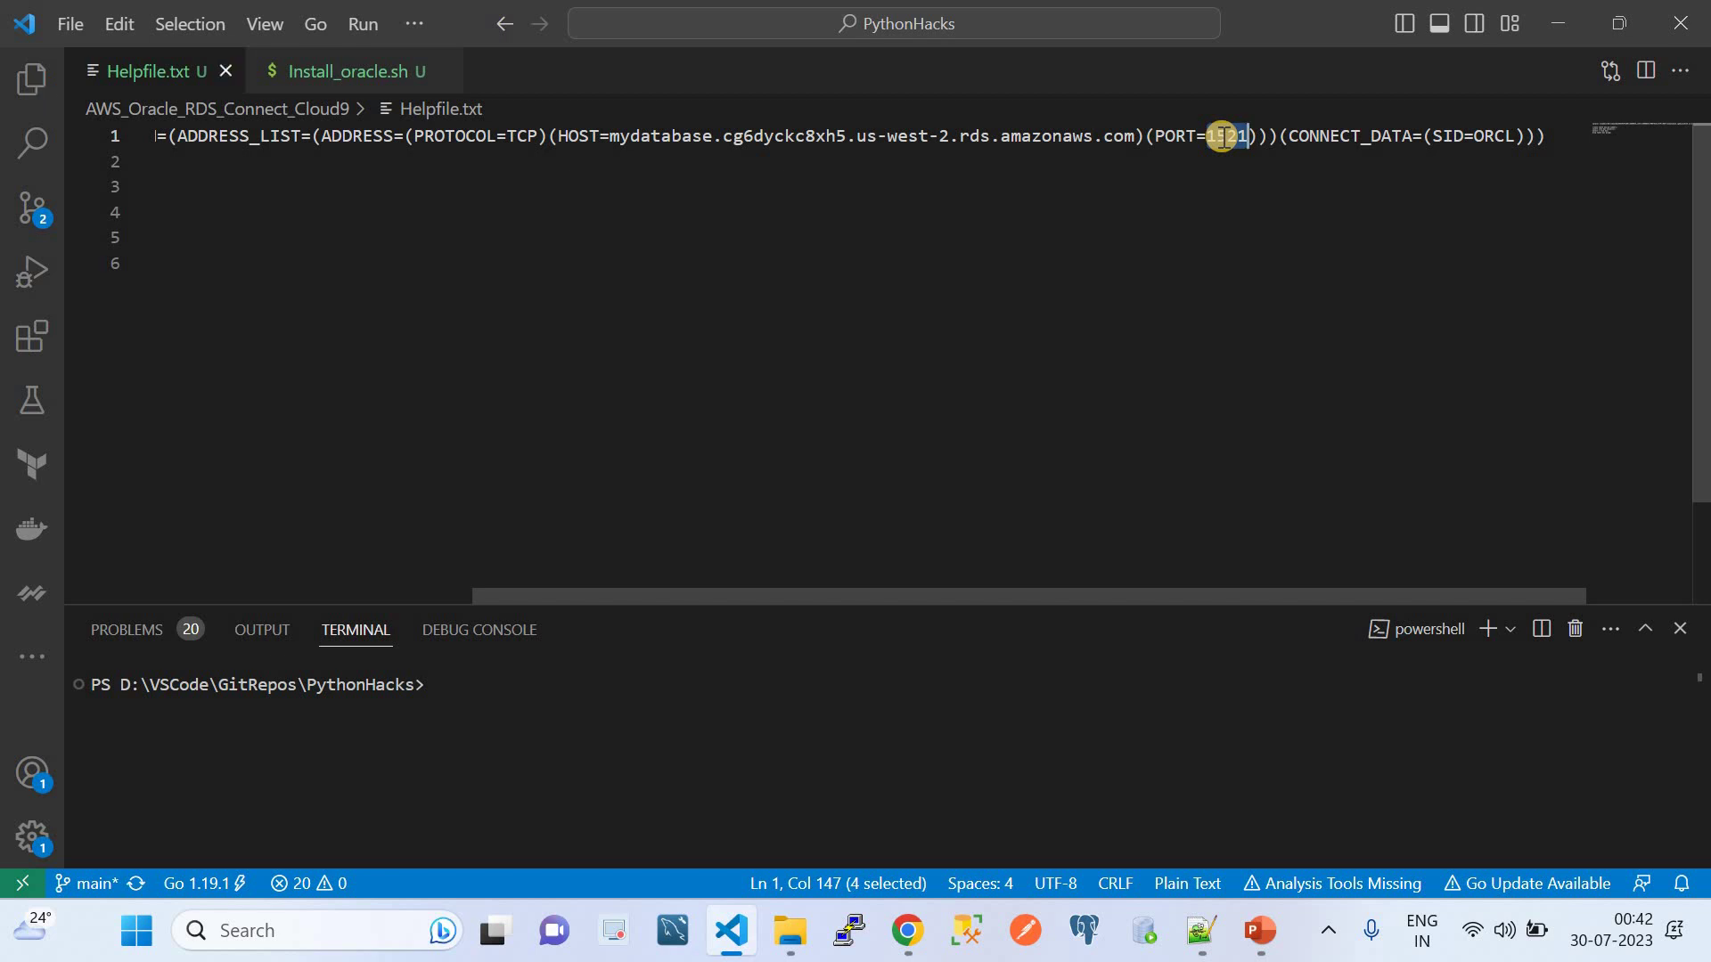
left_click(1353, 140)
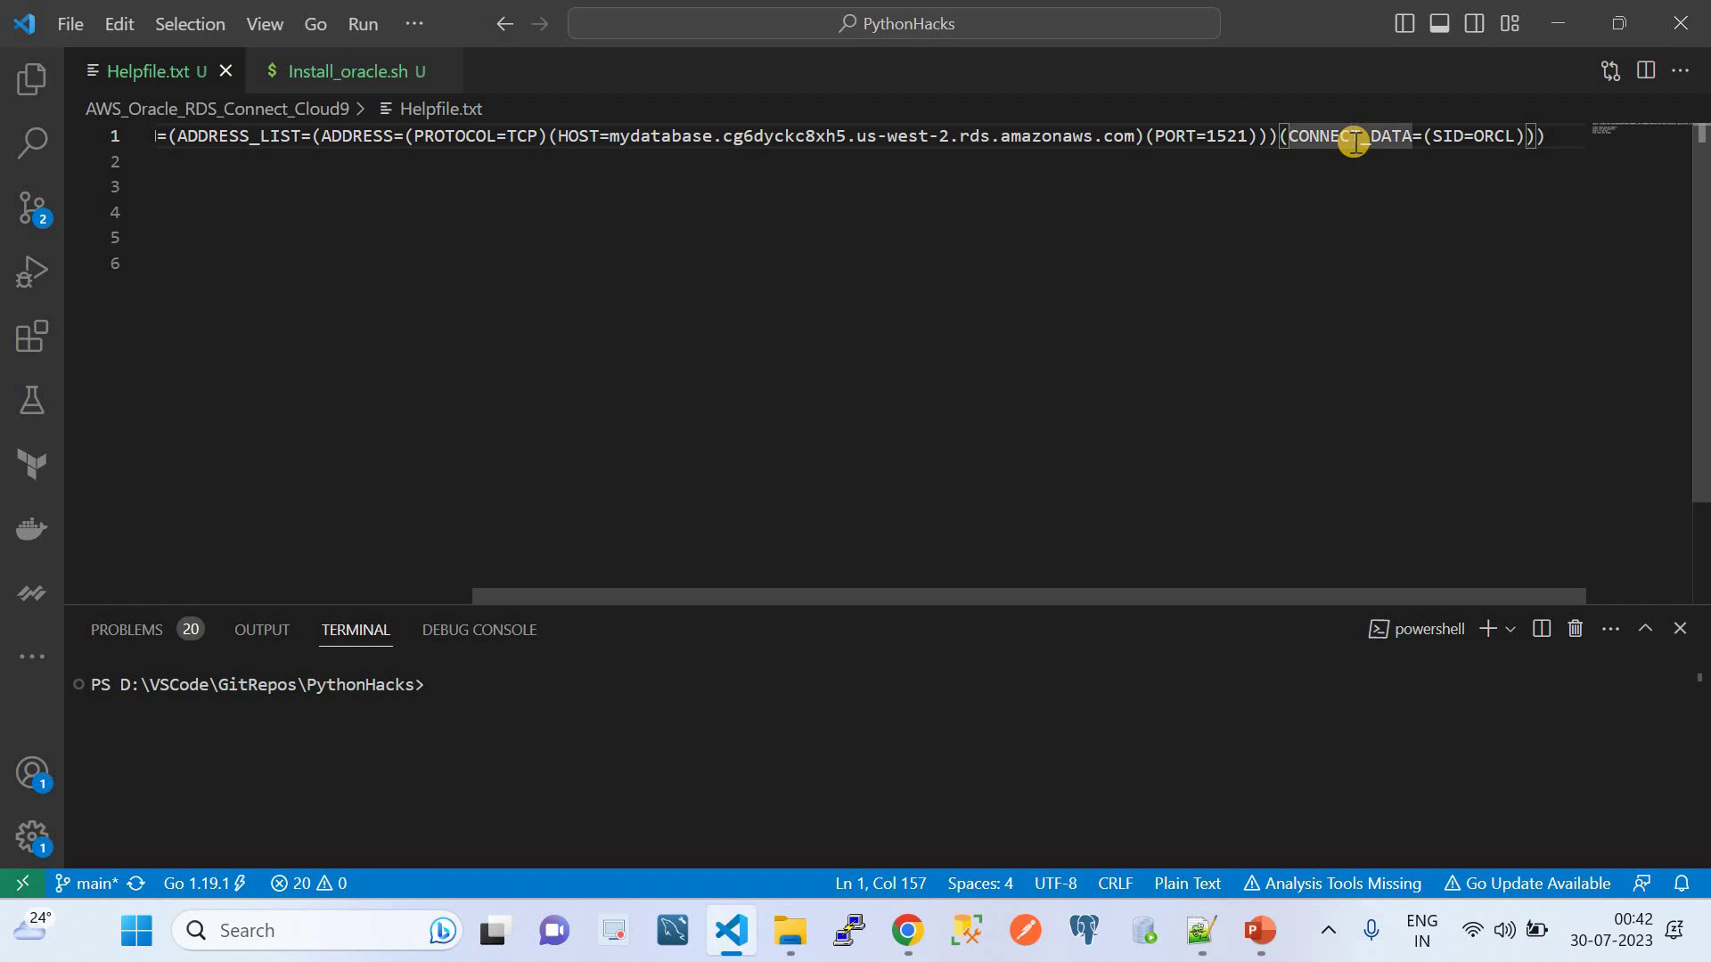
left_click(1442, 136)
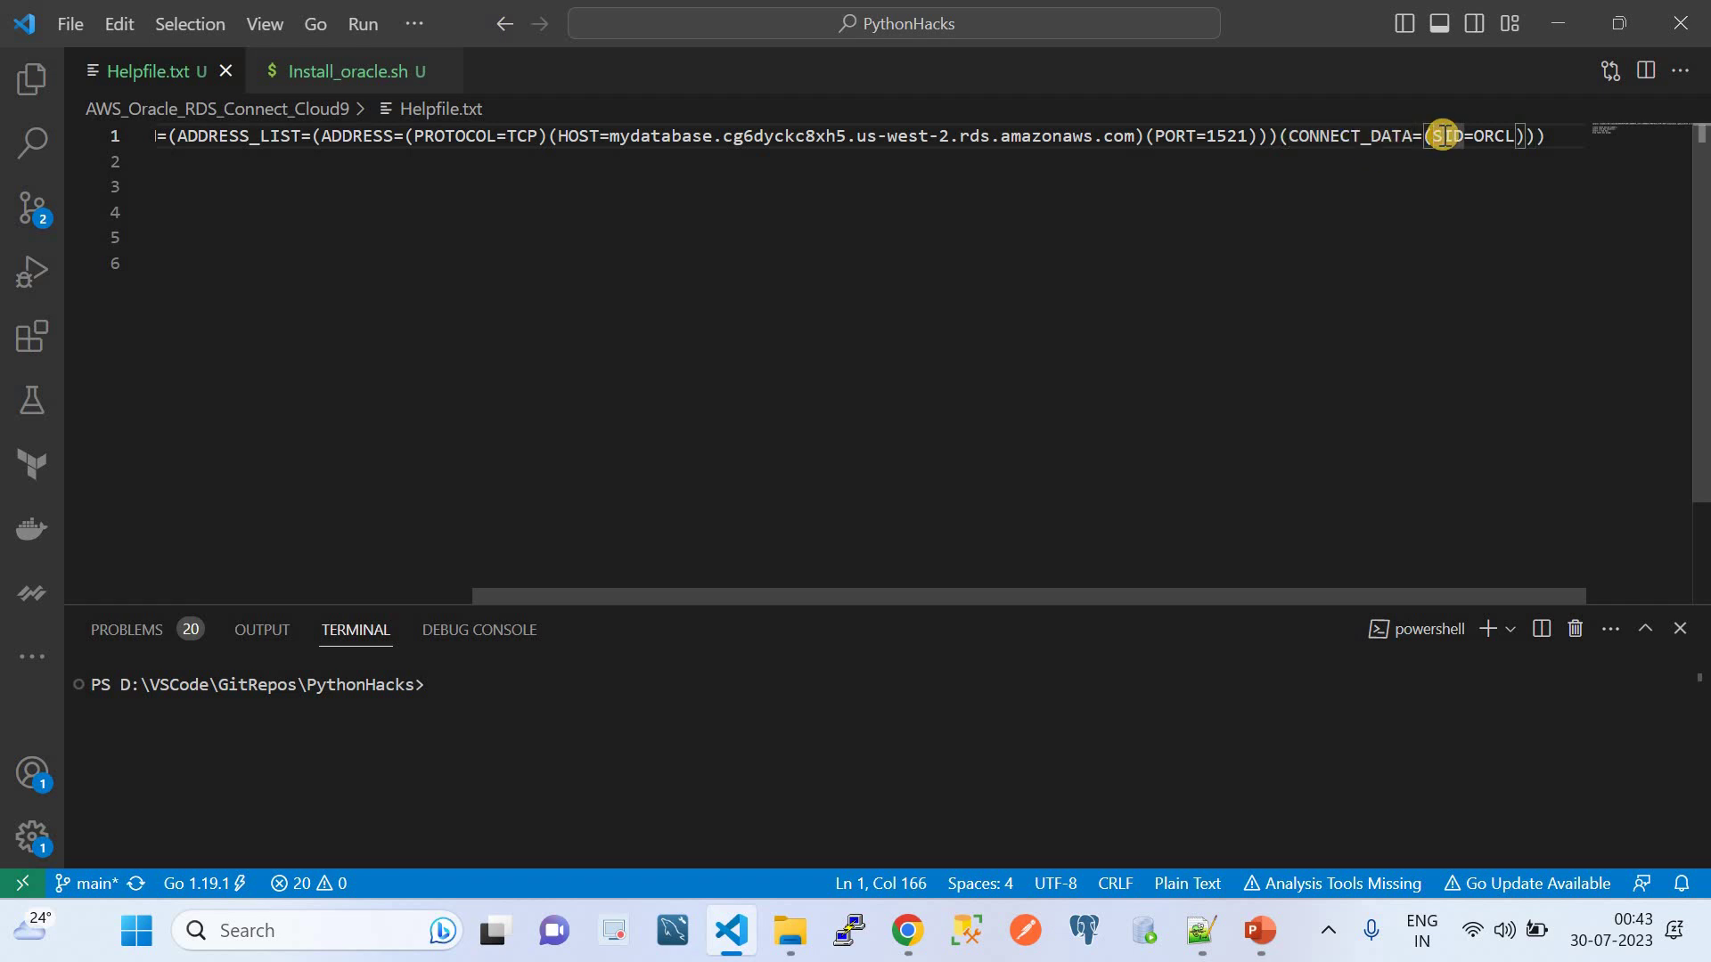
Switch back to Chrome and open the configuration details of mydatabase in the RDS console
left_click(907, 930)
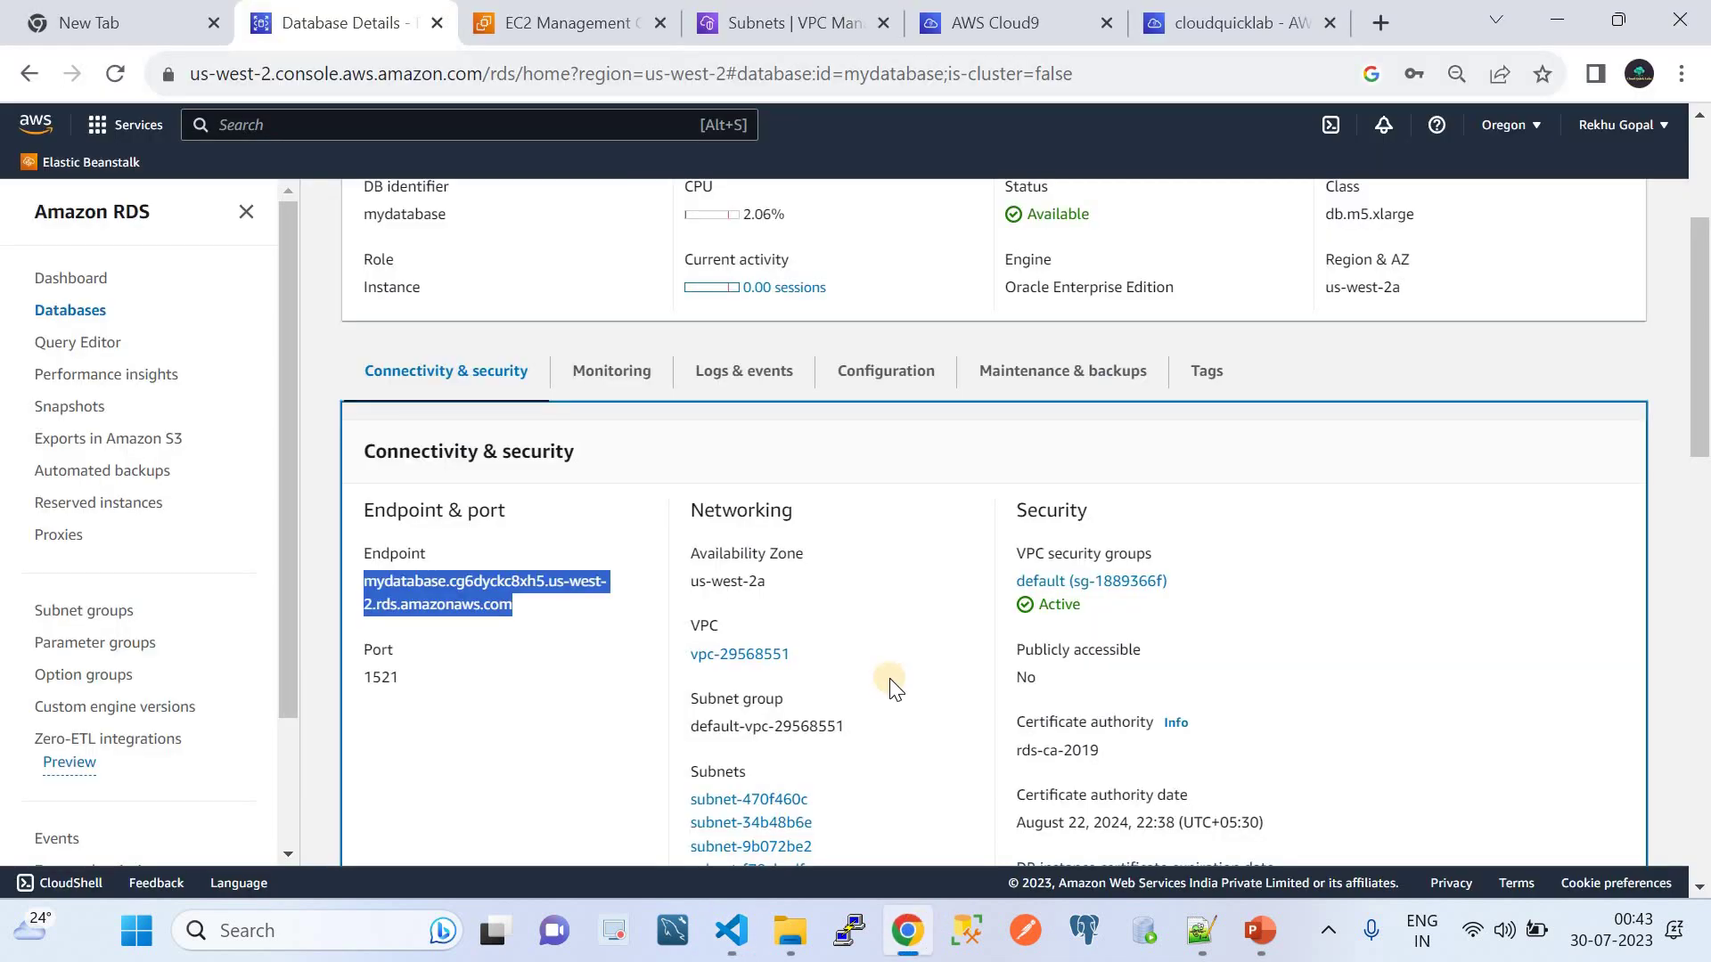
scroll(889, 677, "down", 3)
scroll(889, 677, "up", 1)
left_click(890, 678)
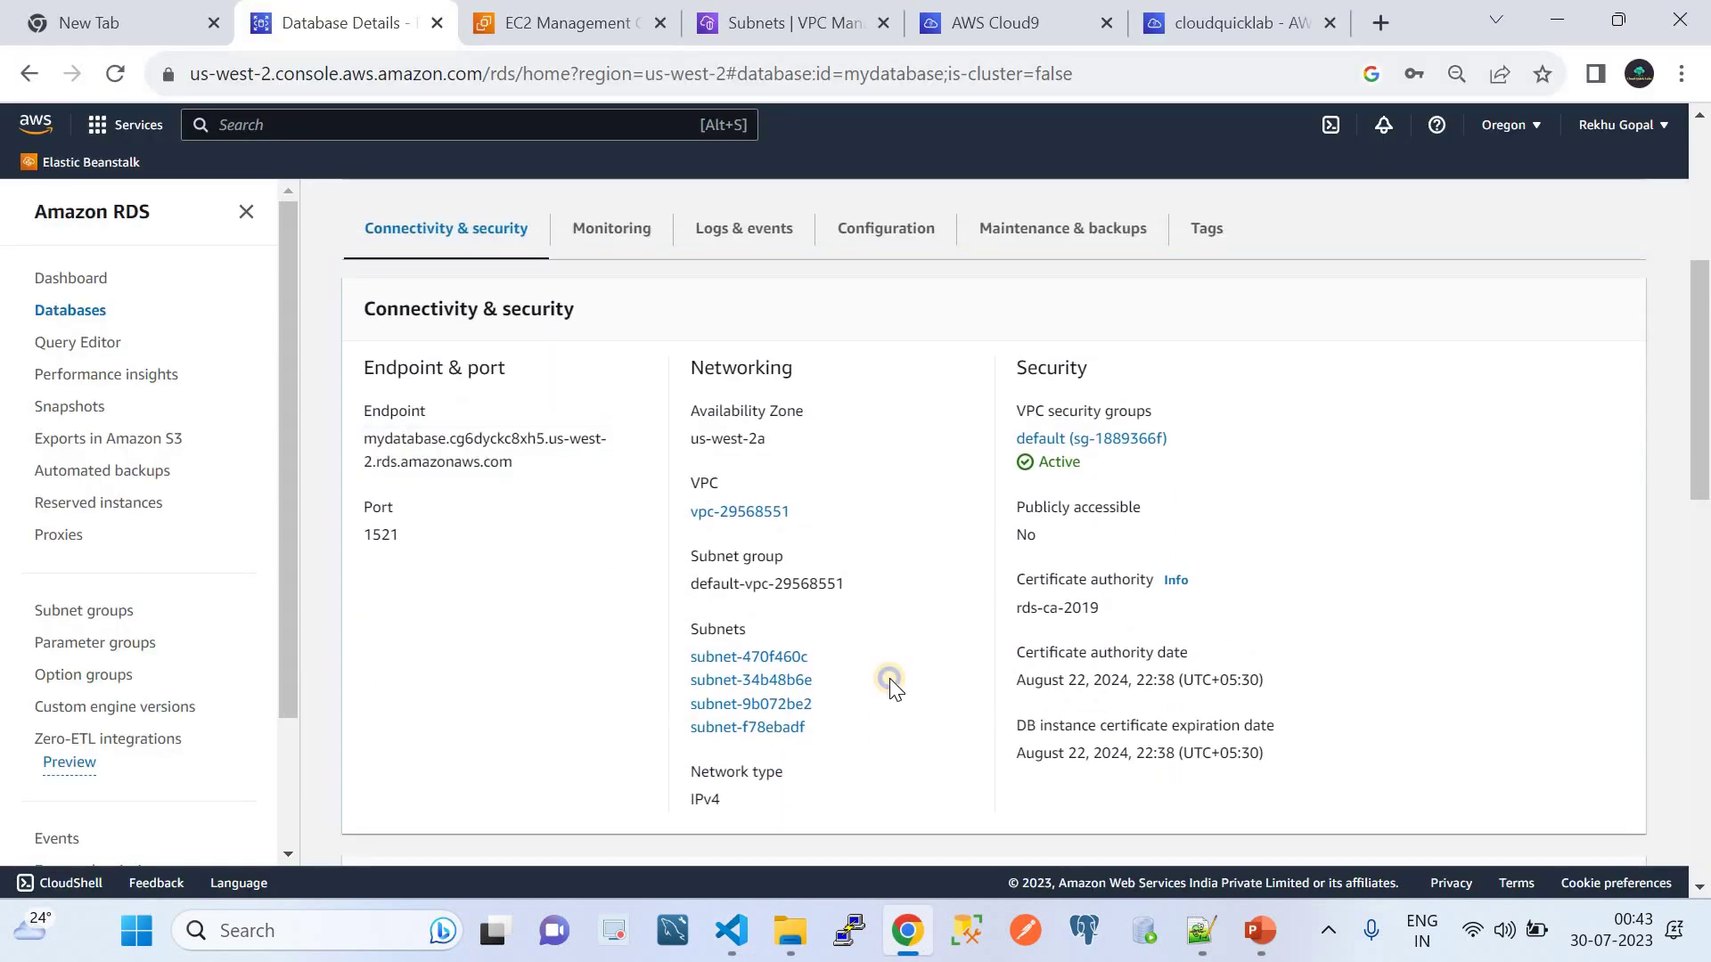
right_click(882, 260)
left_click(878, 234)
left_click(882, 229)
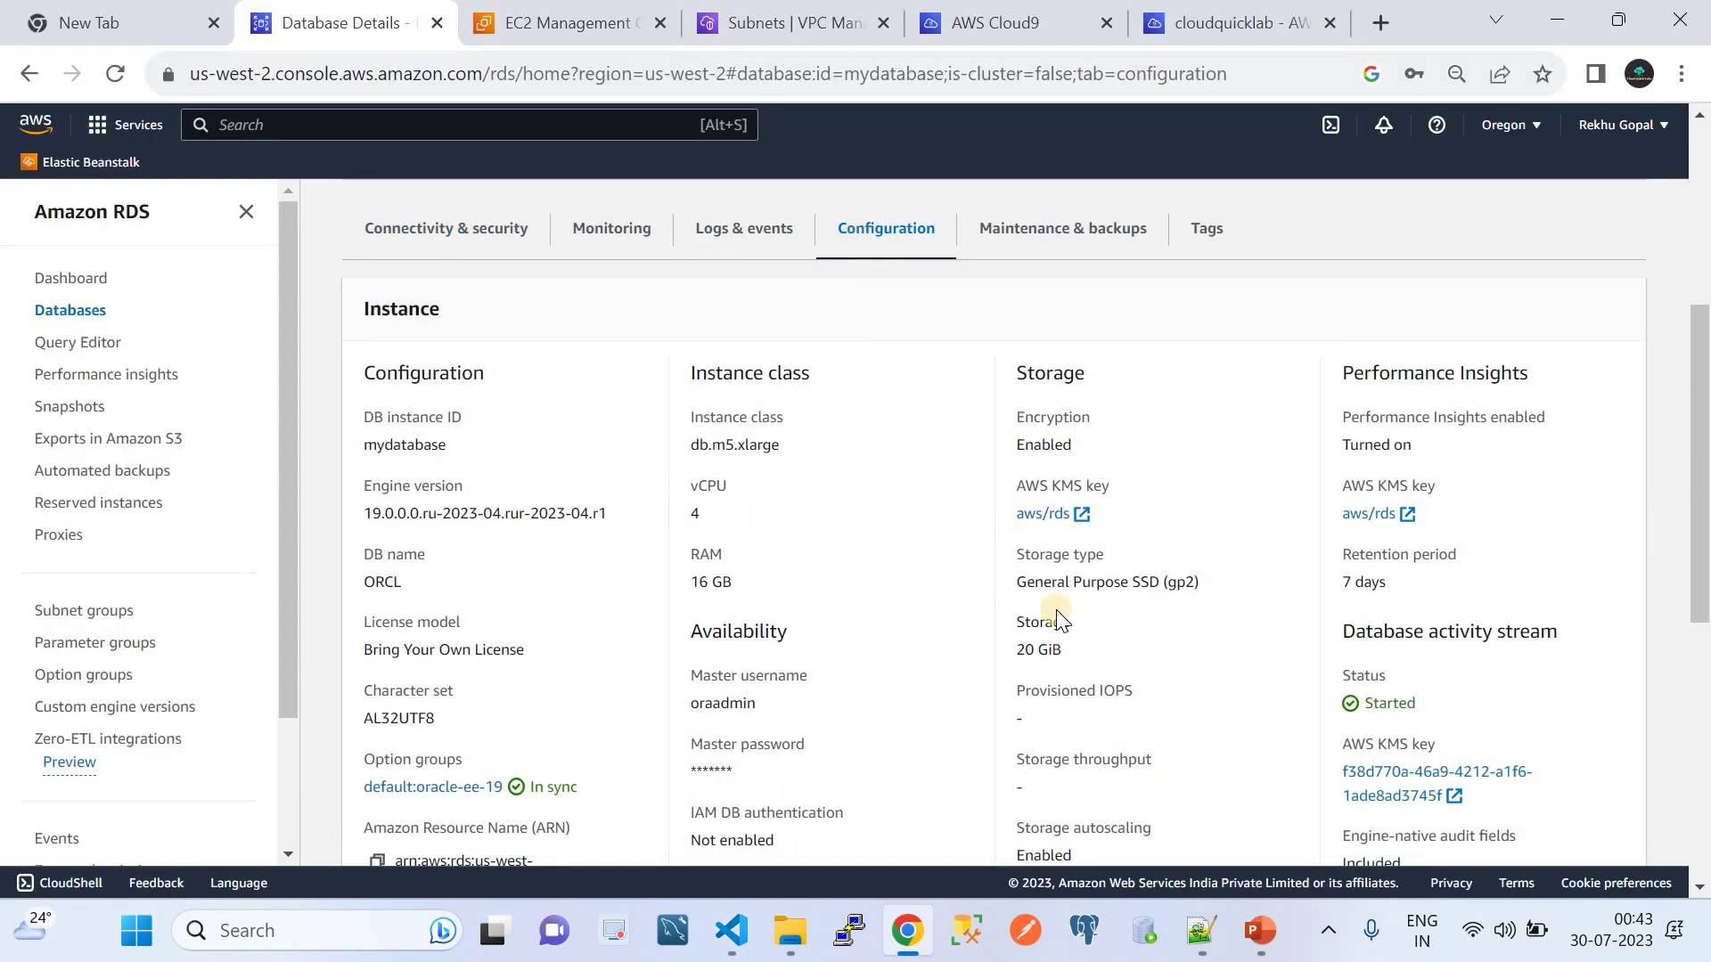
Look through the instance configuration for the DB name and highlight its value
scroll(1057, 611, "down", 6)
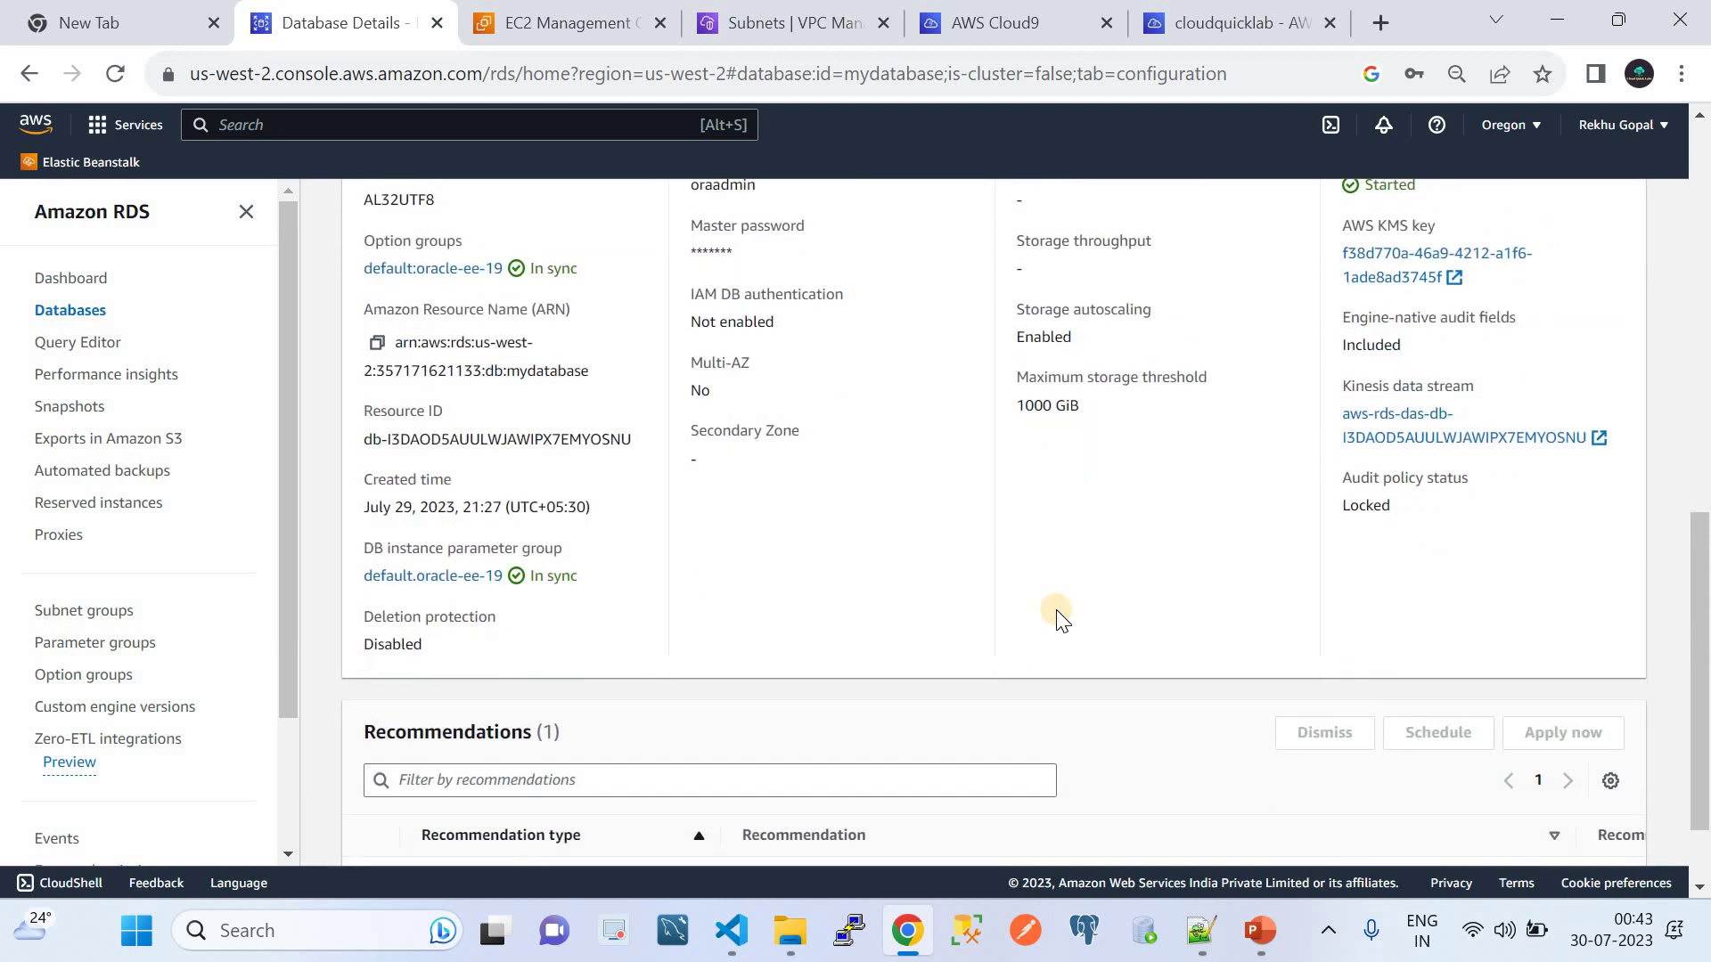
scroll(1059, 616, "up", 1)
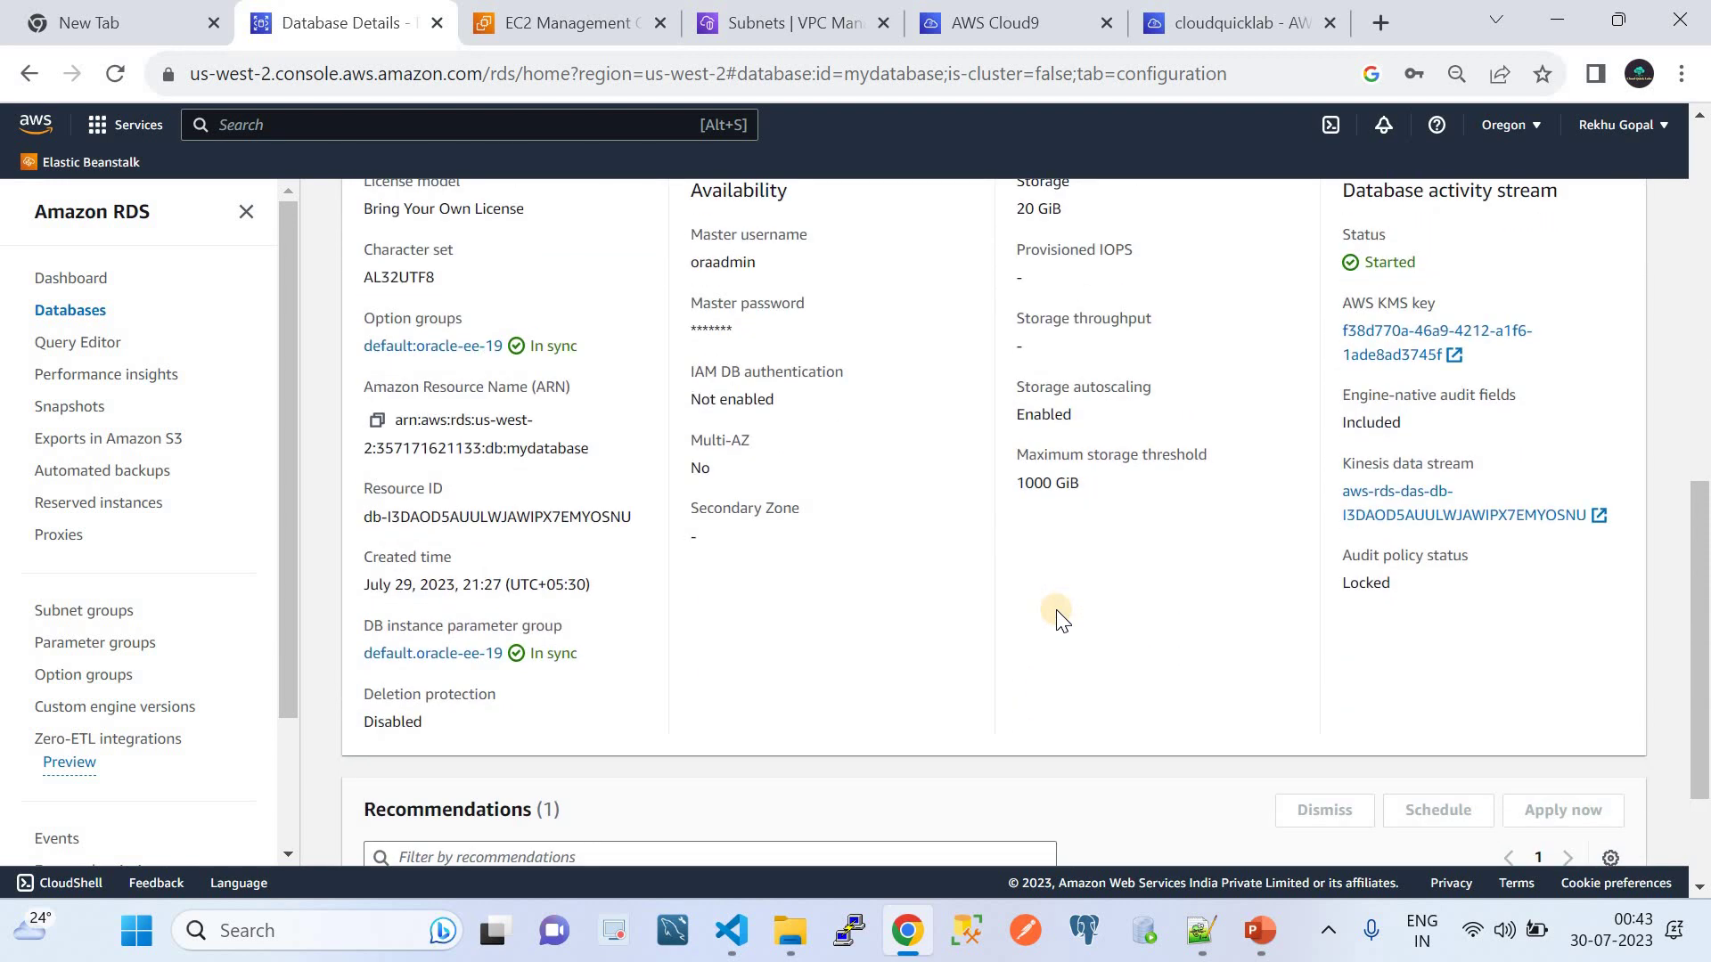
scroll(1057, 616, "up", 6)
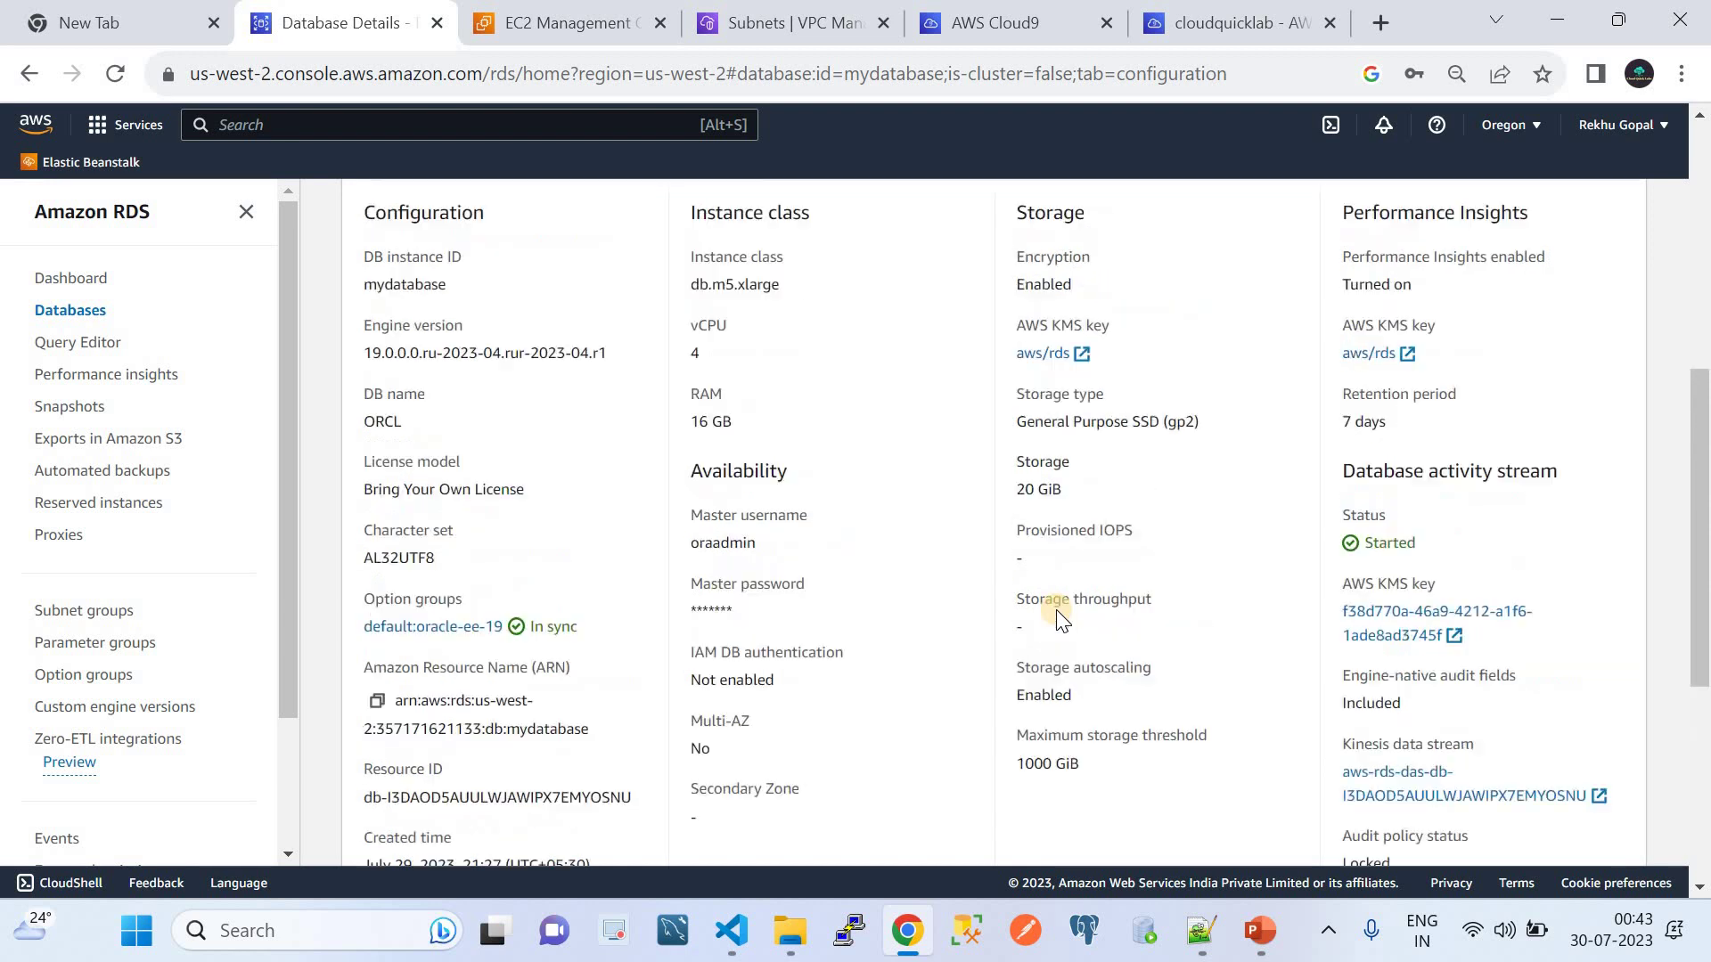
scroll(1058, 615, "down", 1)
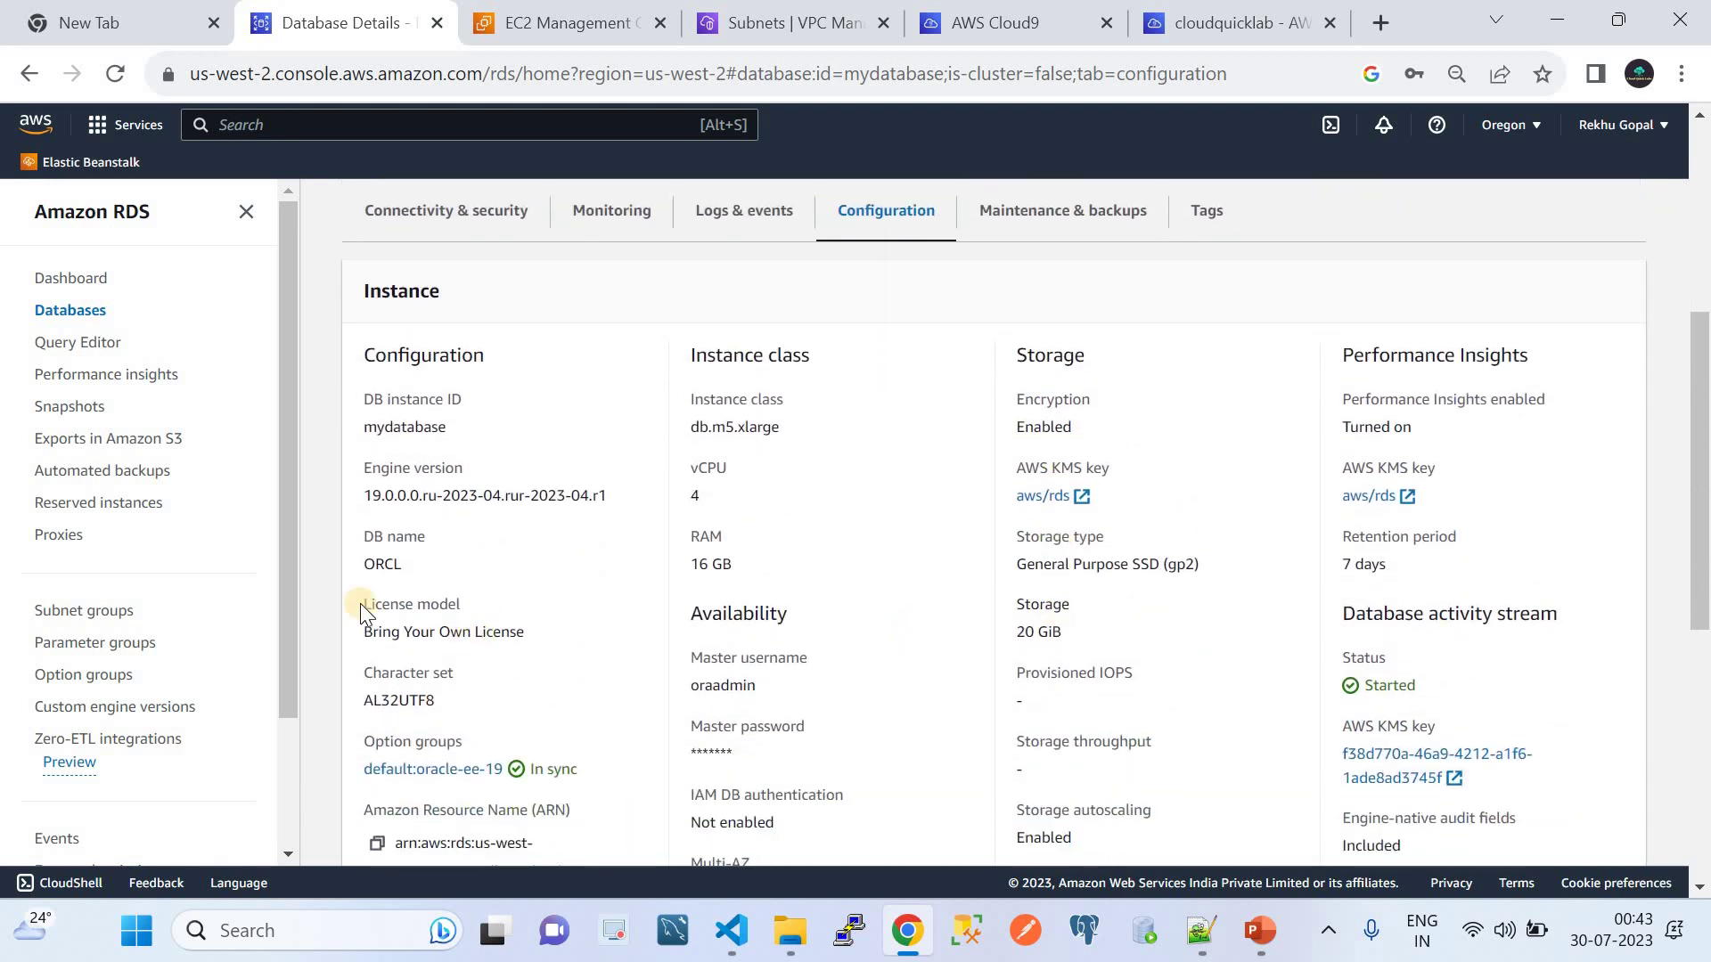
double_click(384, 559)
Recheck the DB name of mydatabase and compare it with the SID in Helpfile.txt in VS Code
scroll(506, 458, "up", 4)
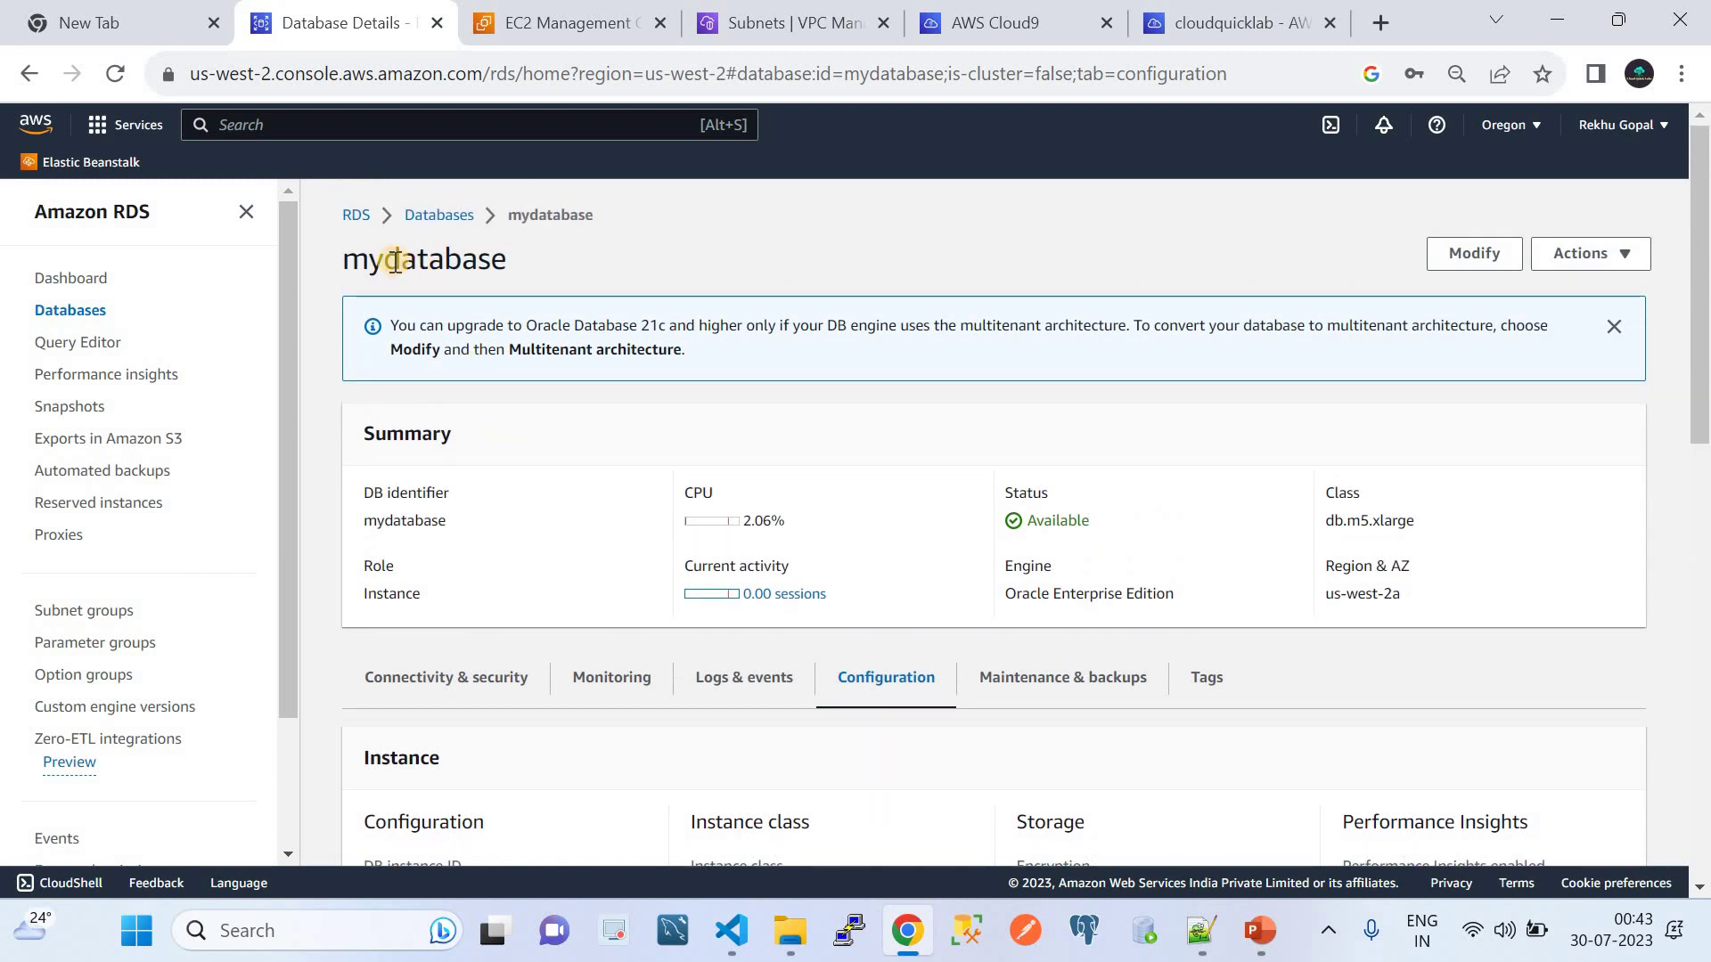
scroll(534, 552, "down", 4)
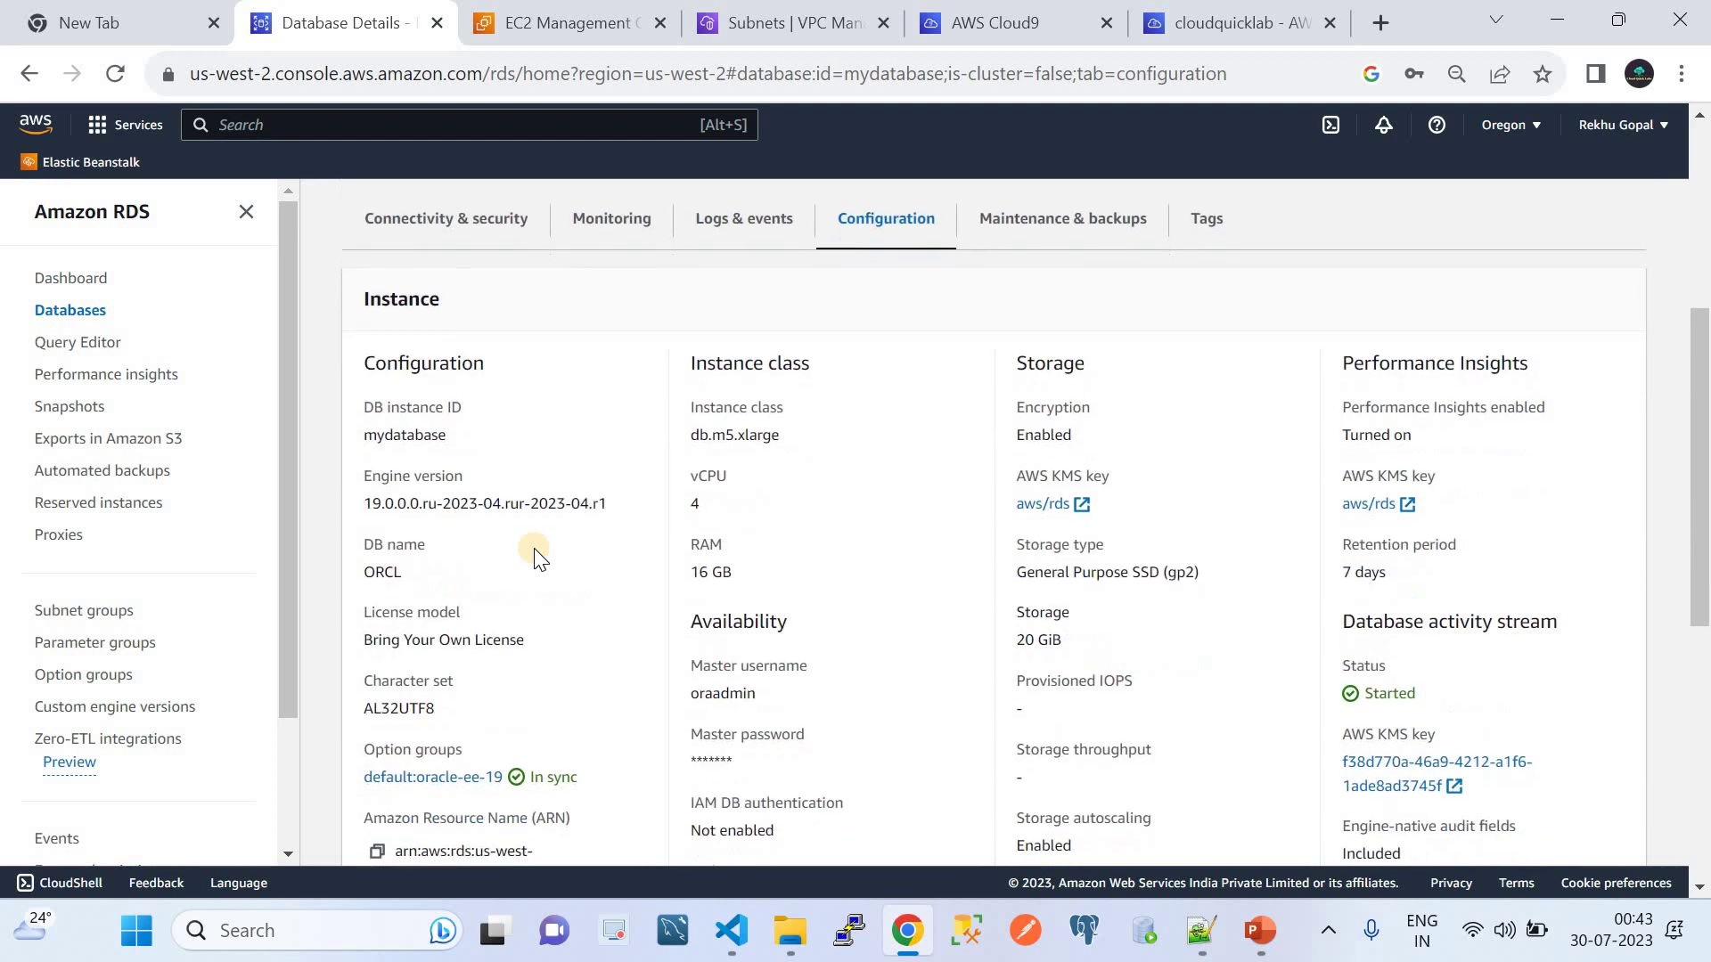
double_click(392, 572)
left_click(732, 930)
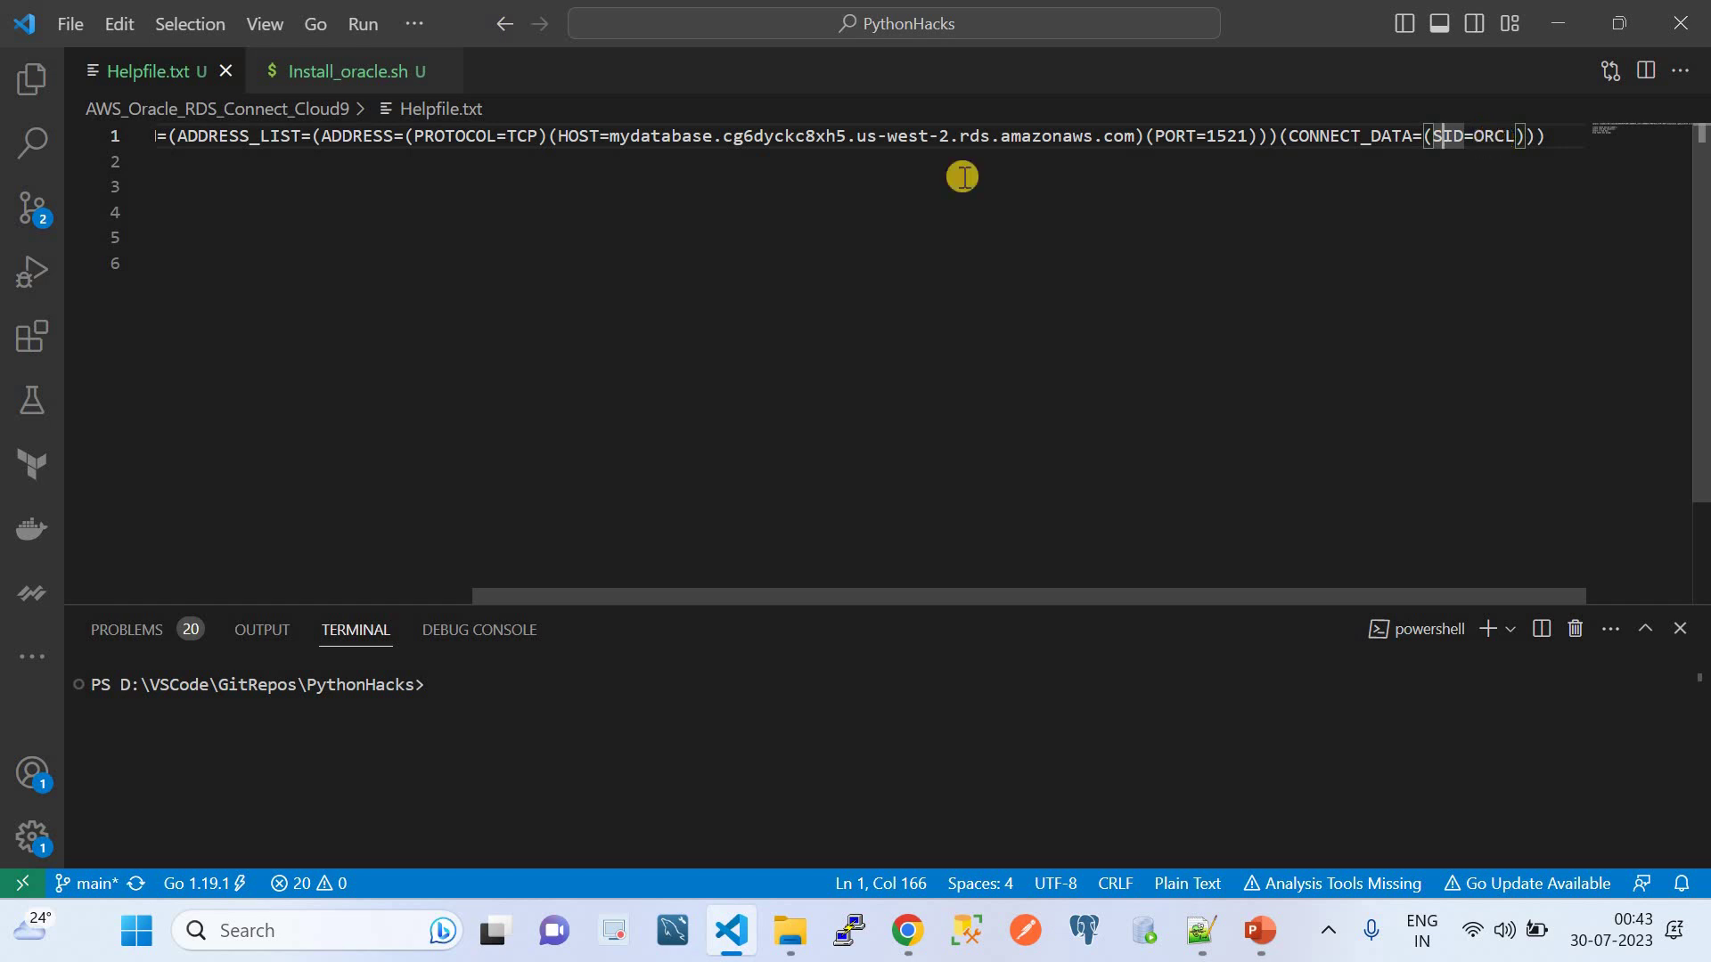
scroll(521, 142, "left", 5)
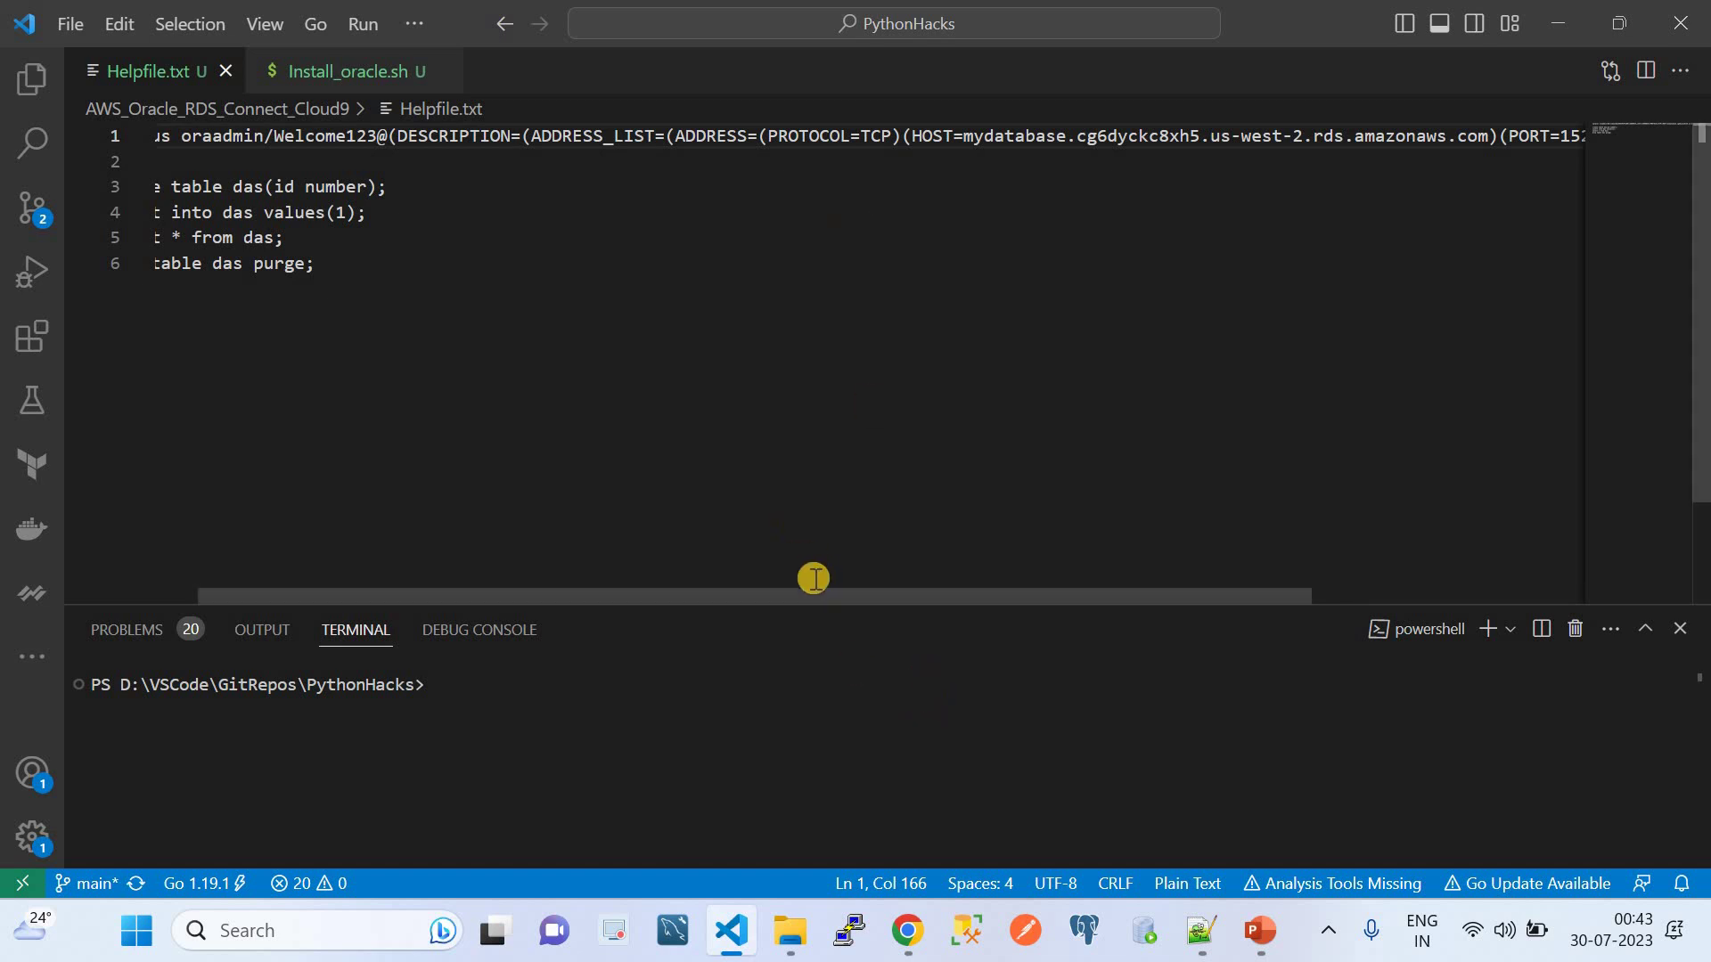
Review the SID value and the HOST endpoint in the sqlplus connection string in Helpfile.txt
scroll(966, 194, "right", 5)
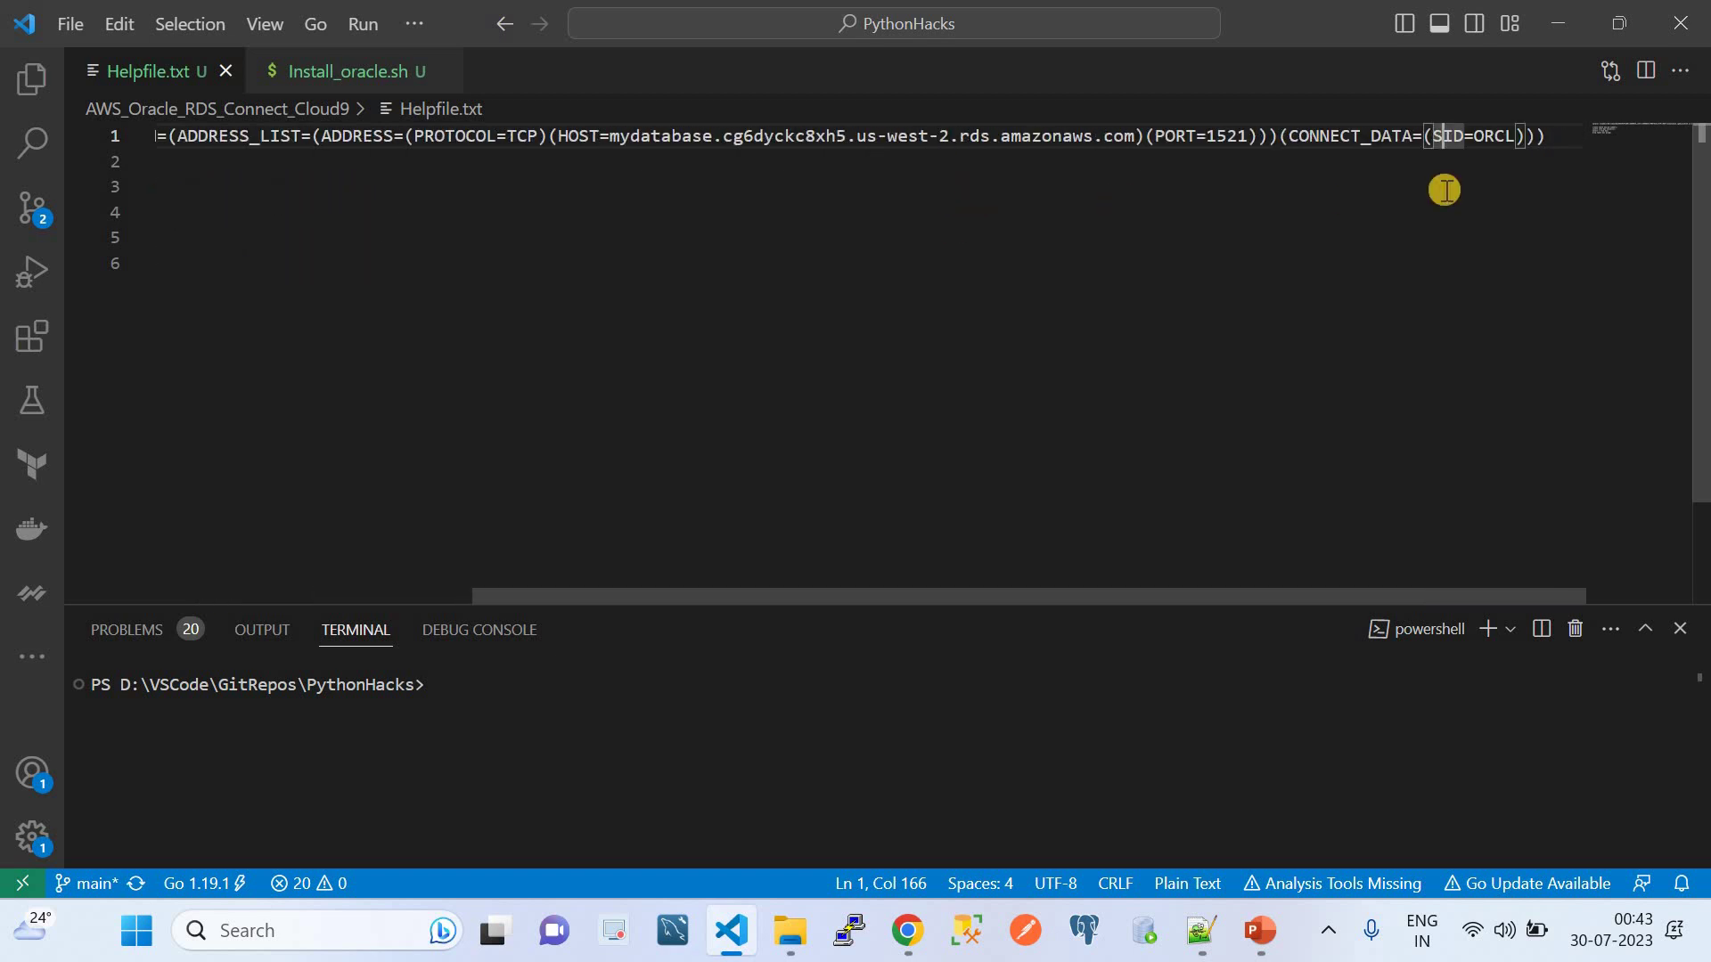
left_click(1556, 134)
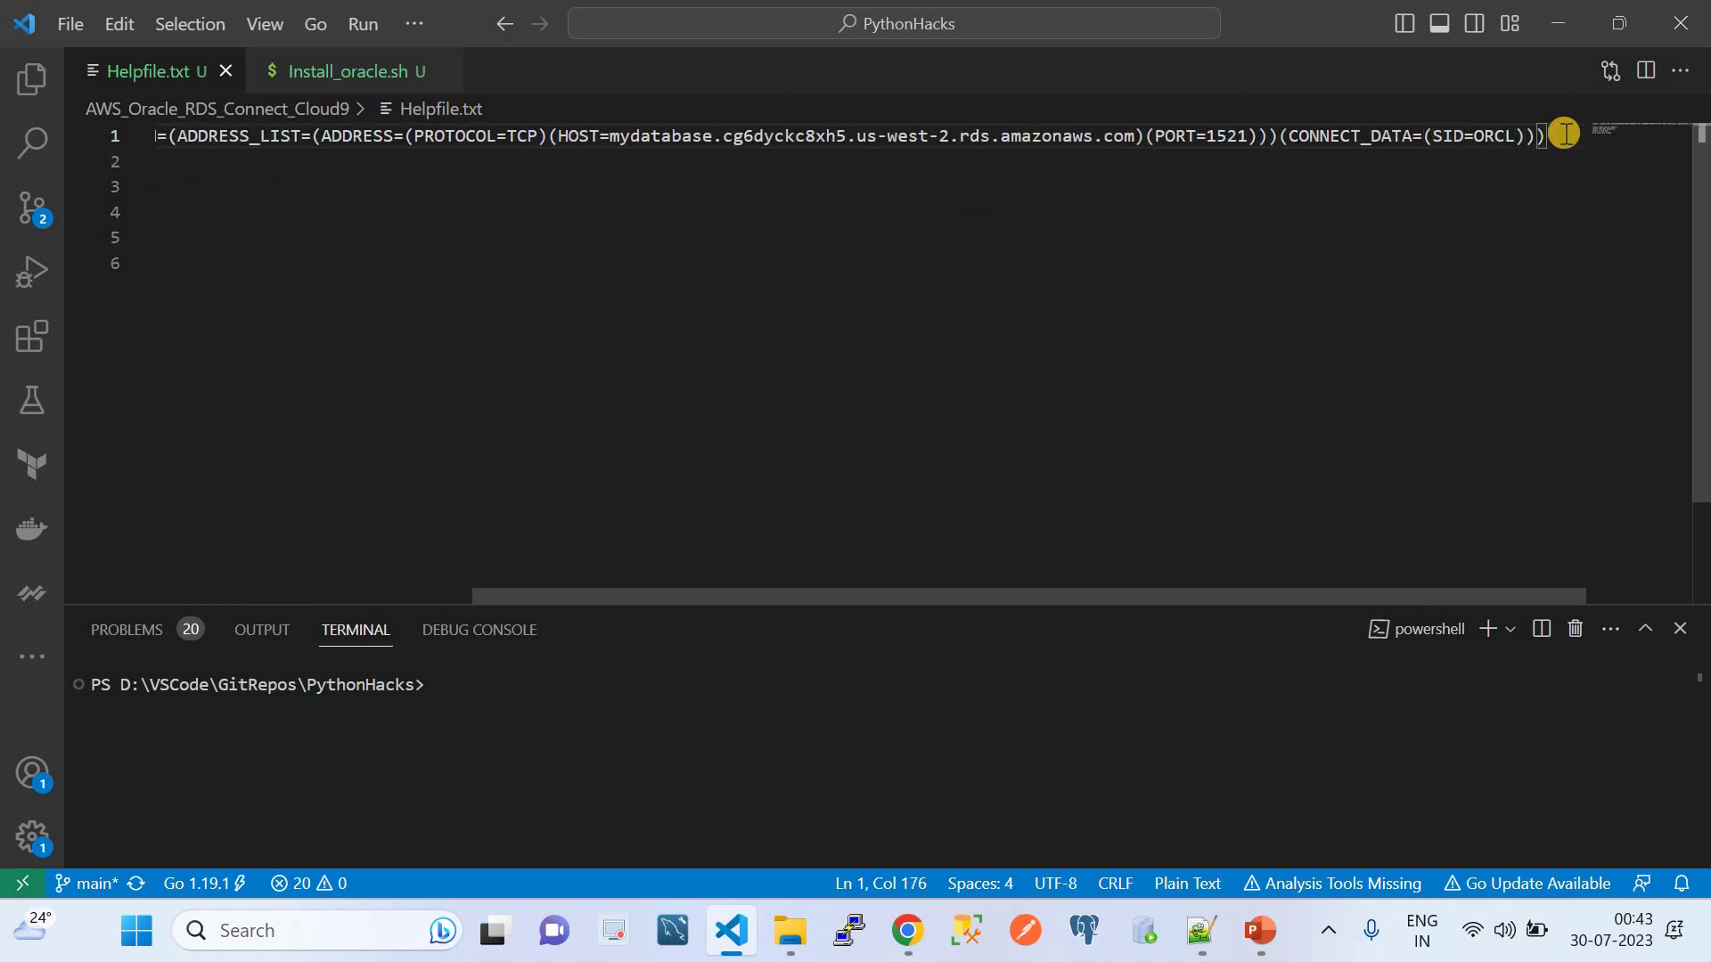
double_click(1481, 134)
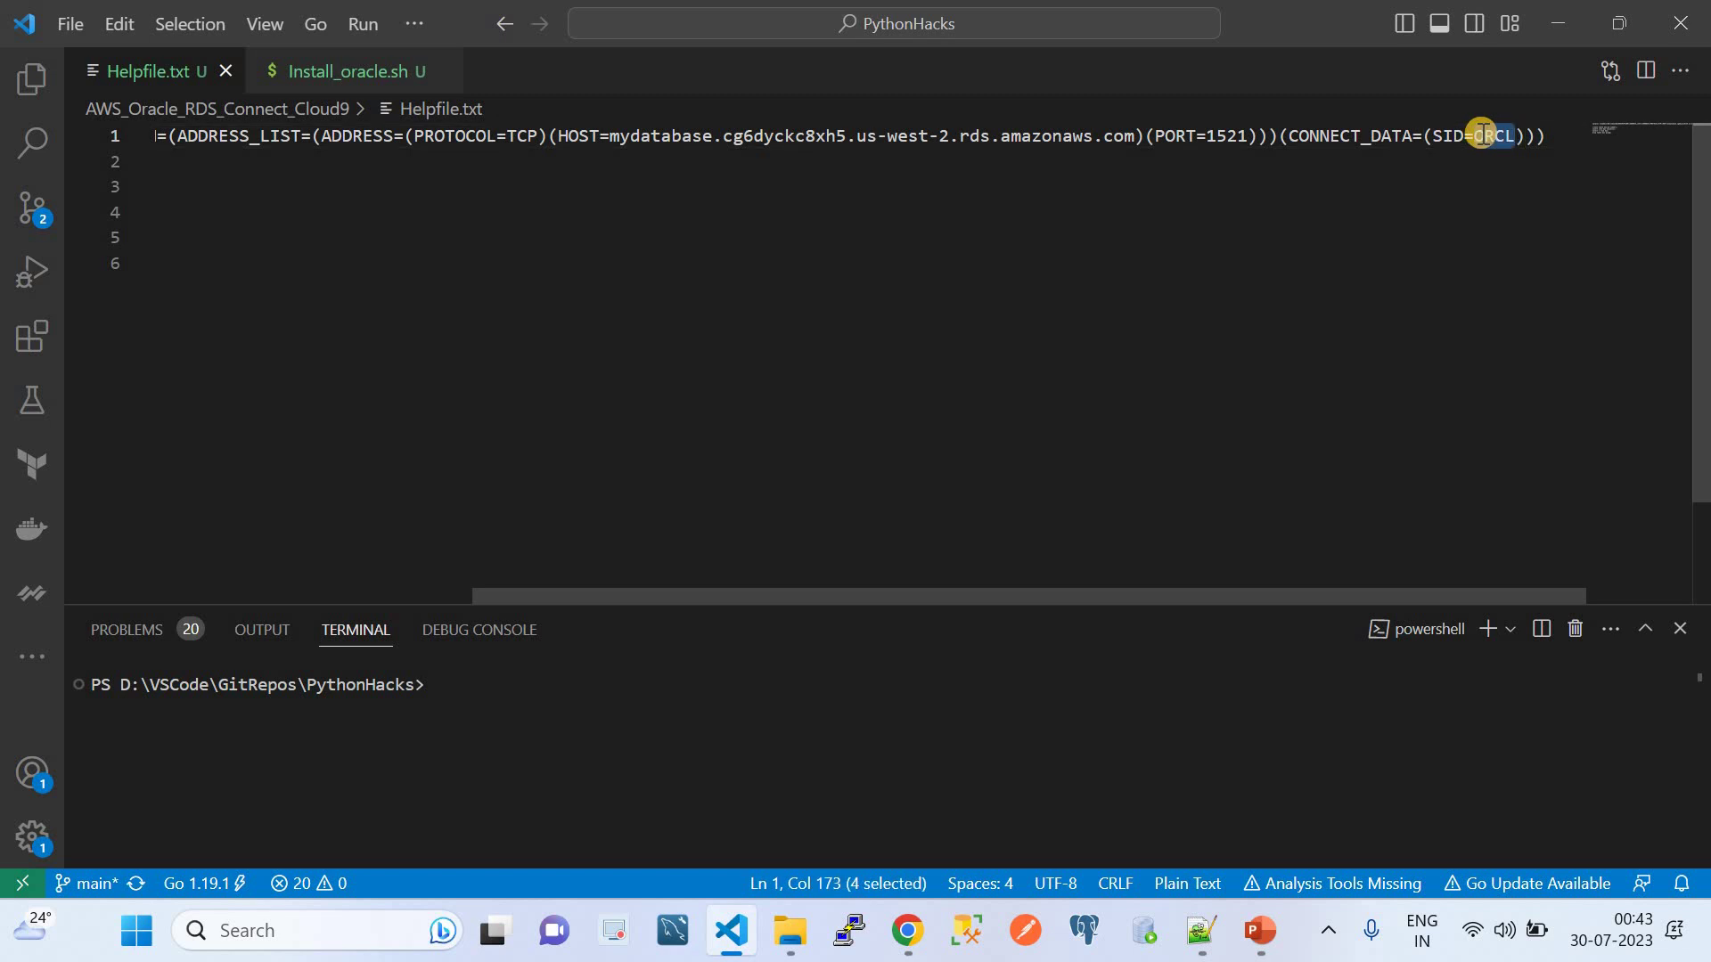
left_click(1137, 135)
scroll(703, 167, "left", 3)
left_click_drag(757, 135, 1020, 135)
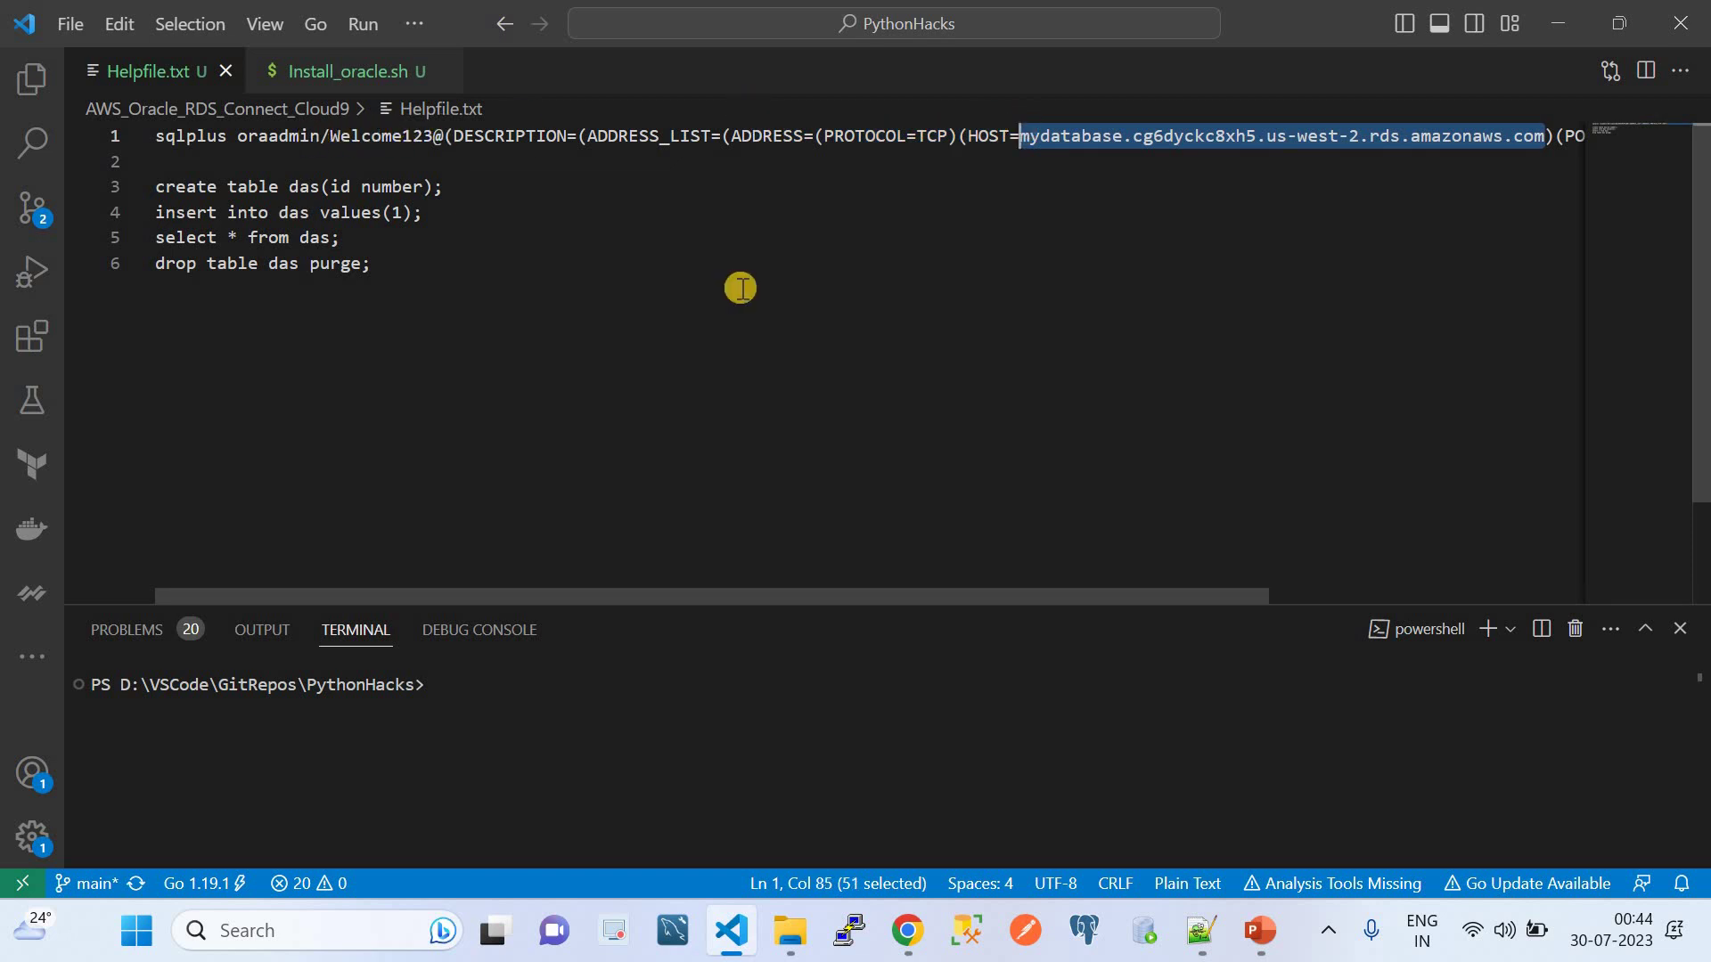
scroll(741, 286, "right", 3)
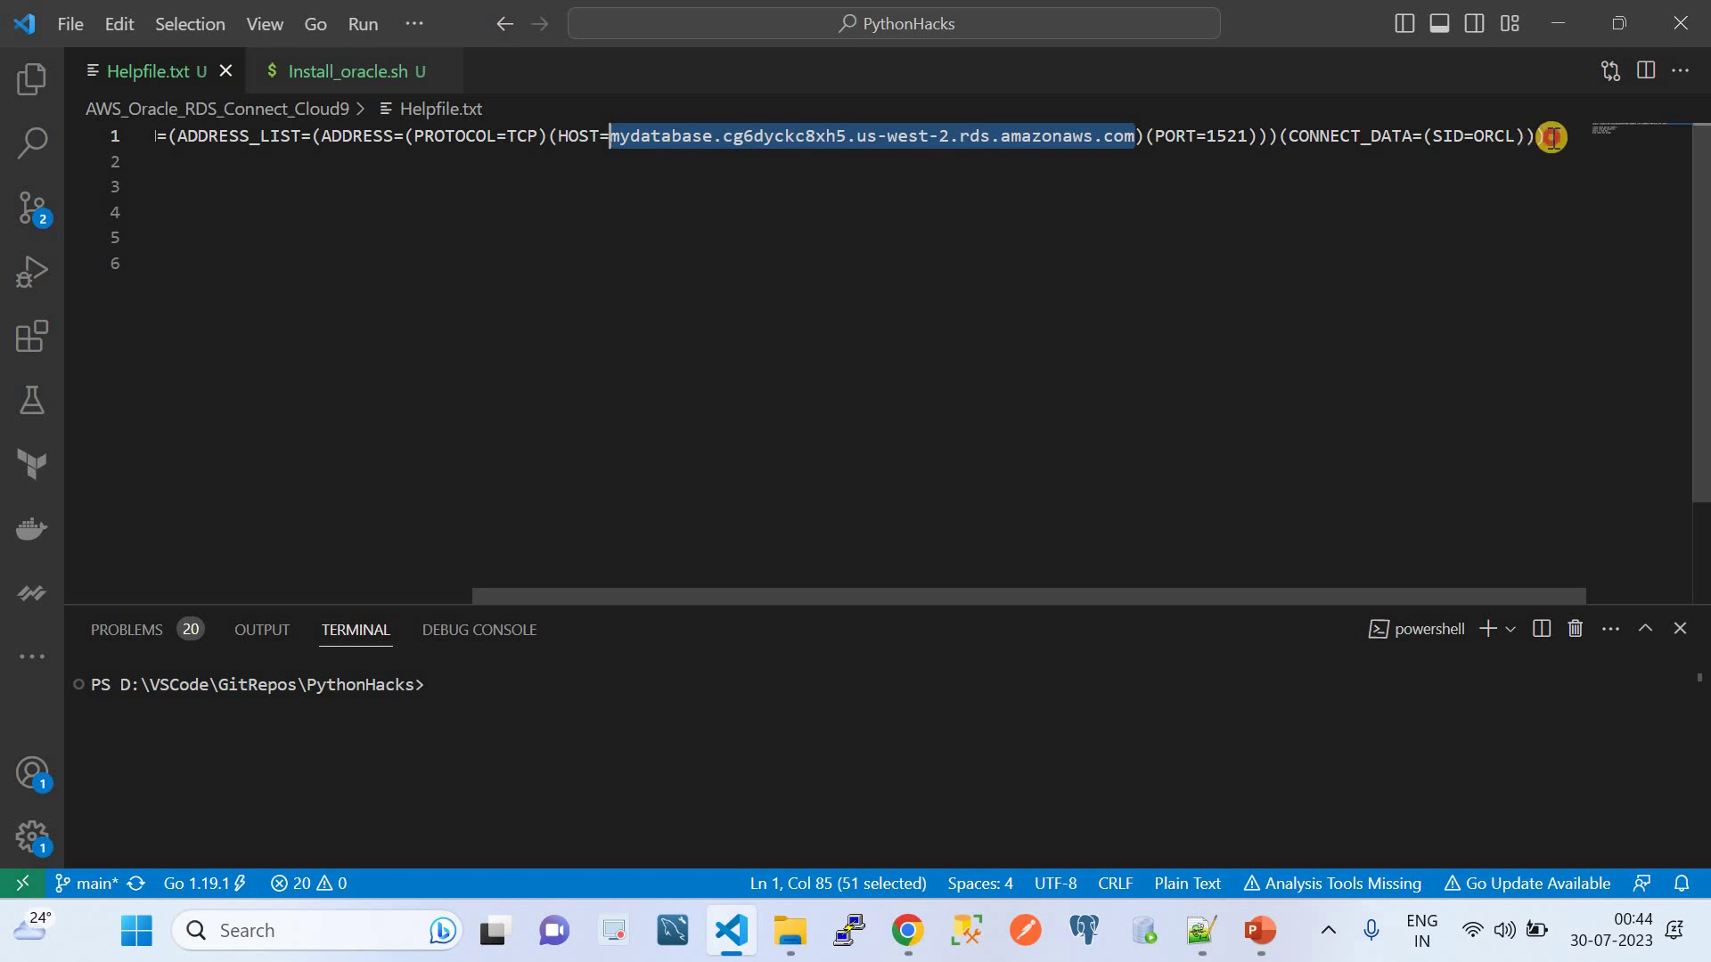
Copy the full sqlplus connection command, including the account password, from Helpfile.txt and paste it into the cloudquicklab Cloud9 terminal in Chrome
left_click_drag(1547, 136, 103, 123)
key("ctrl+c")
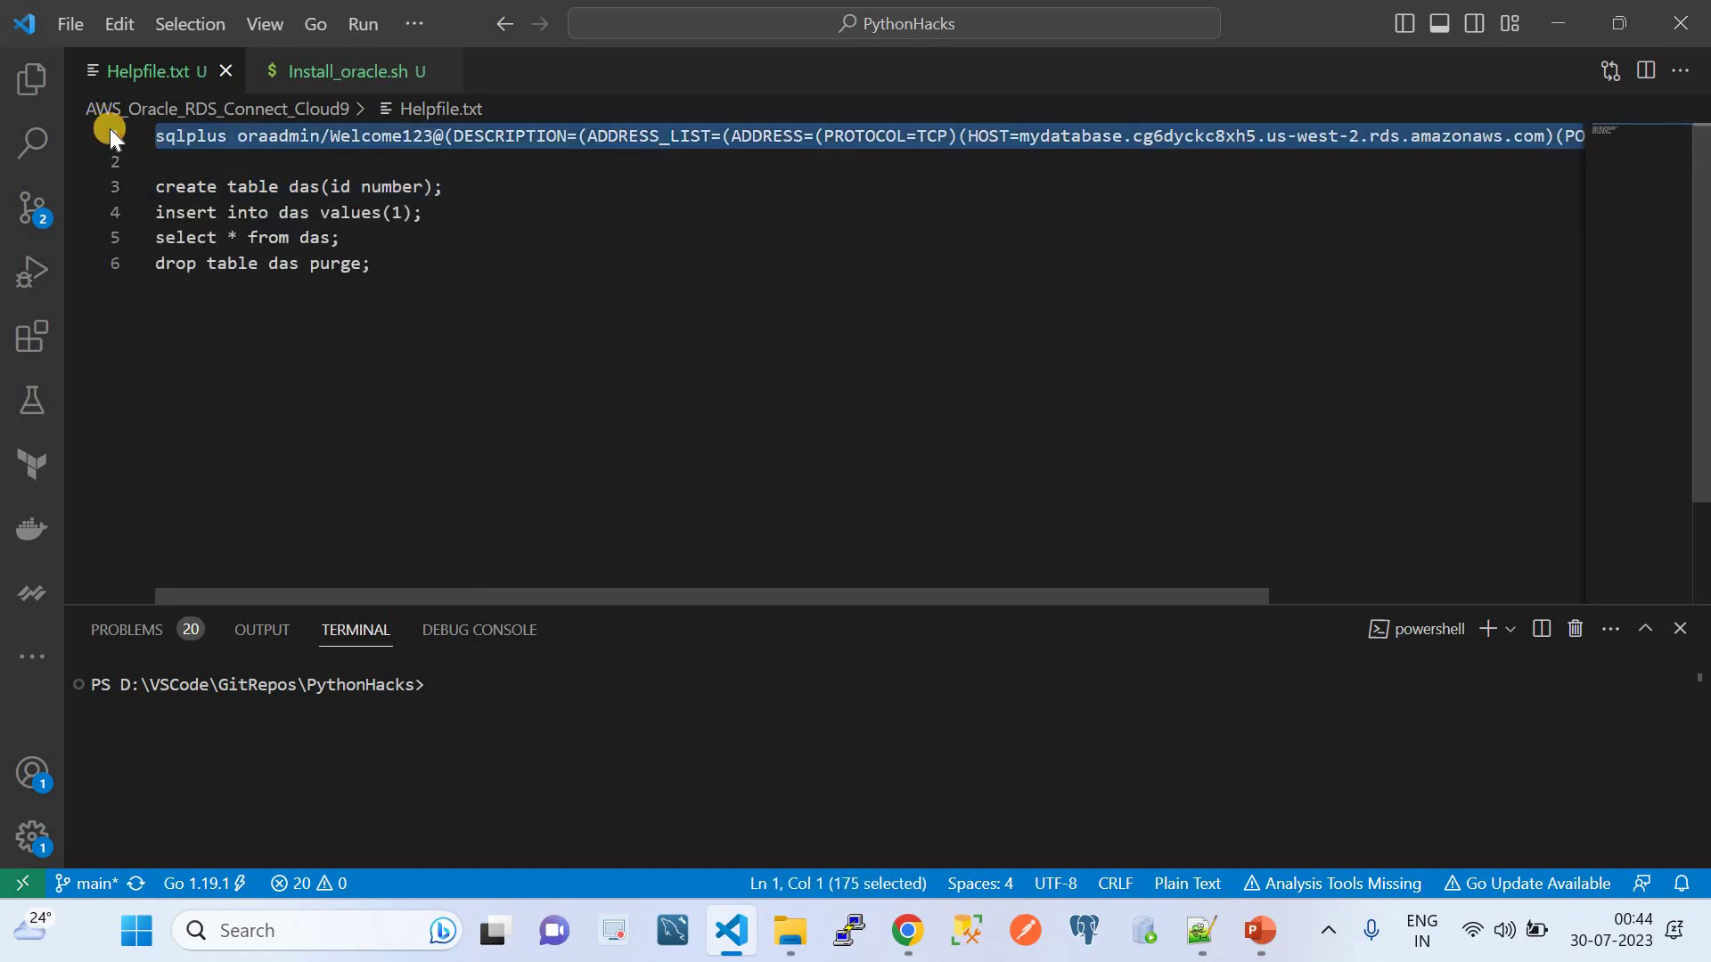
left_click(906, 931)
left_click(1203, 23)
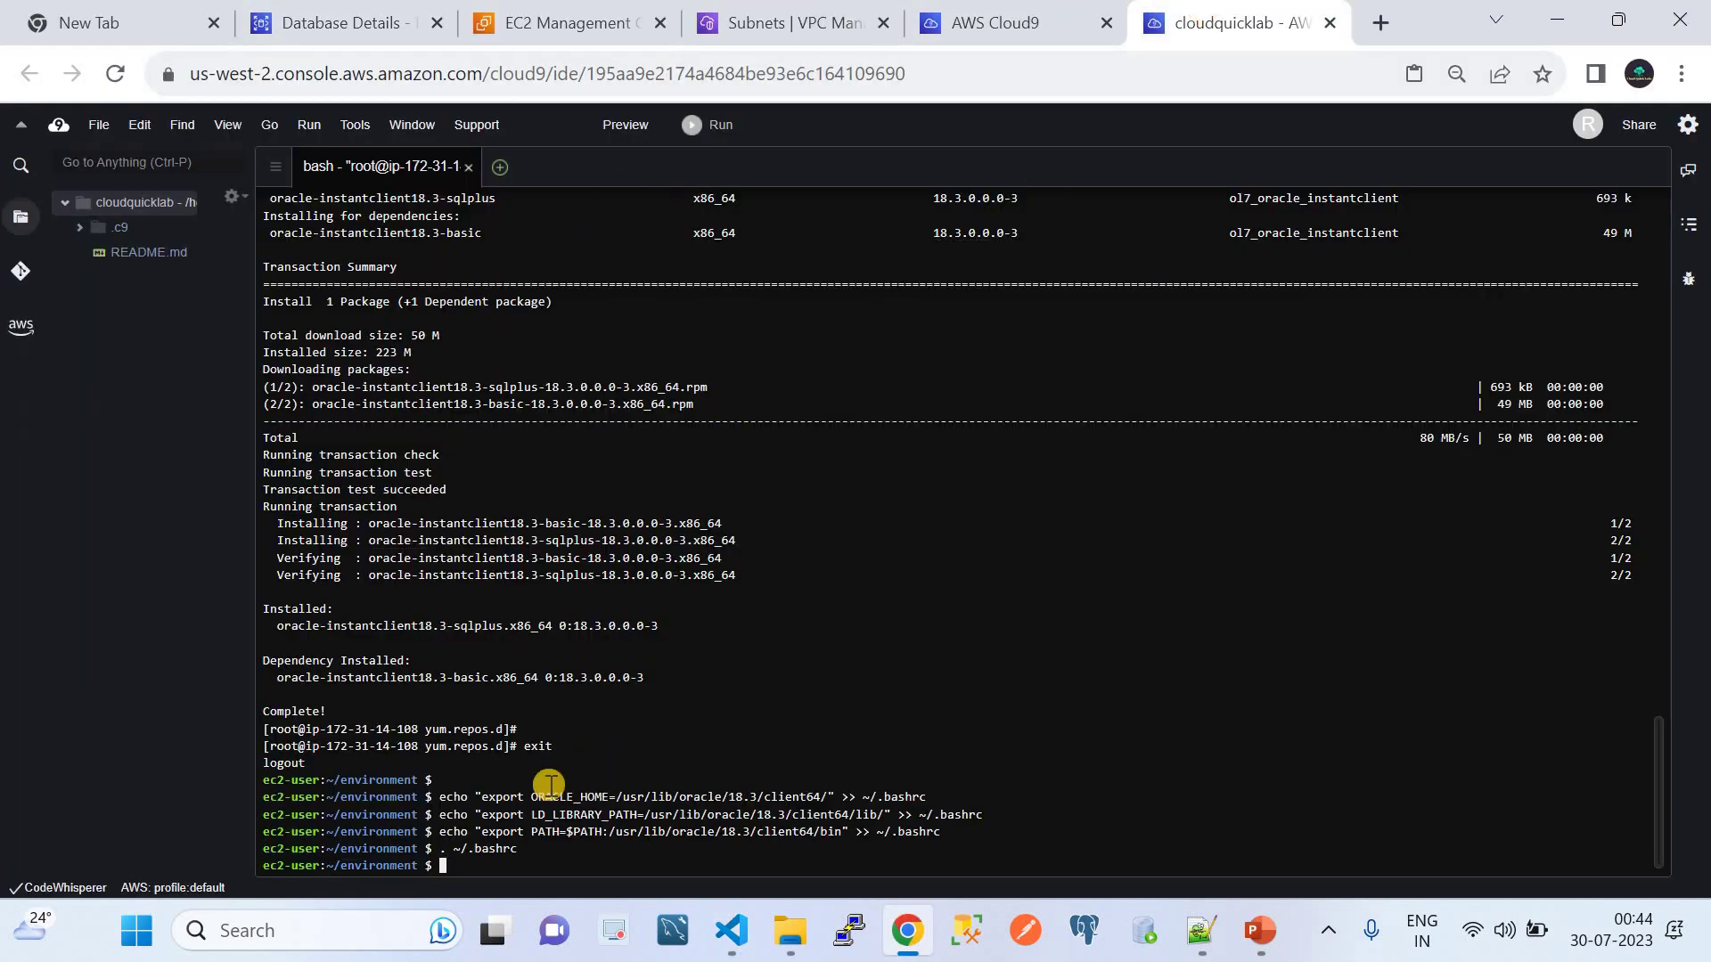
right_click(499, 816)
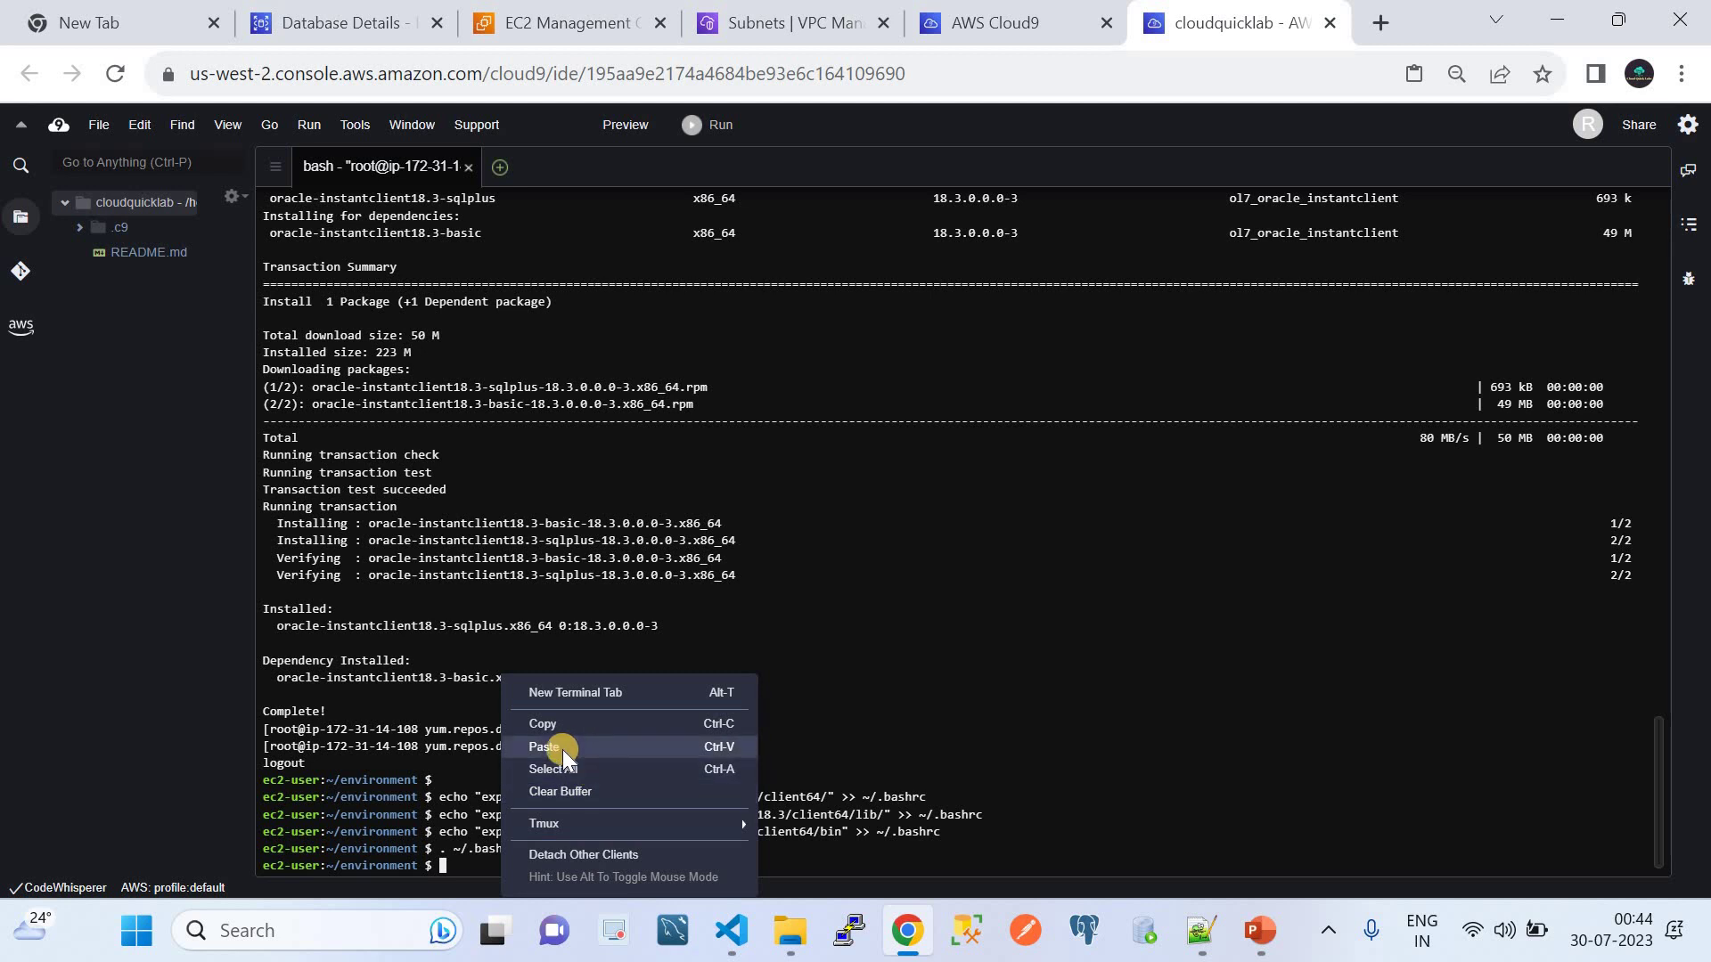
left_click(562, 748)
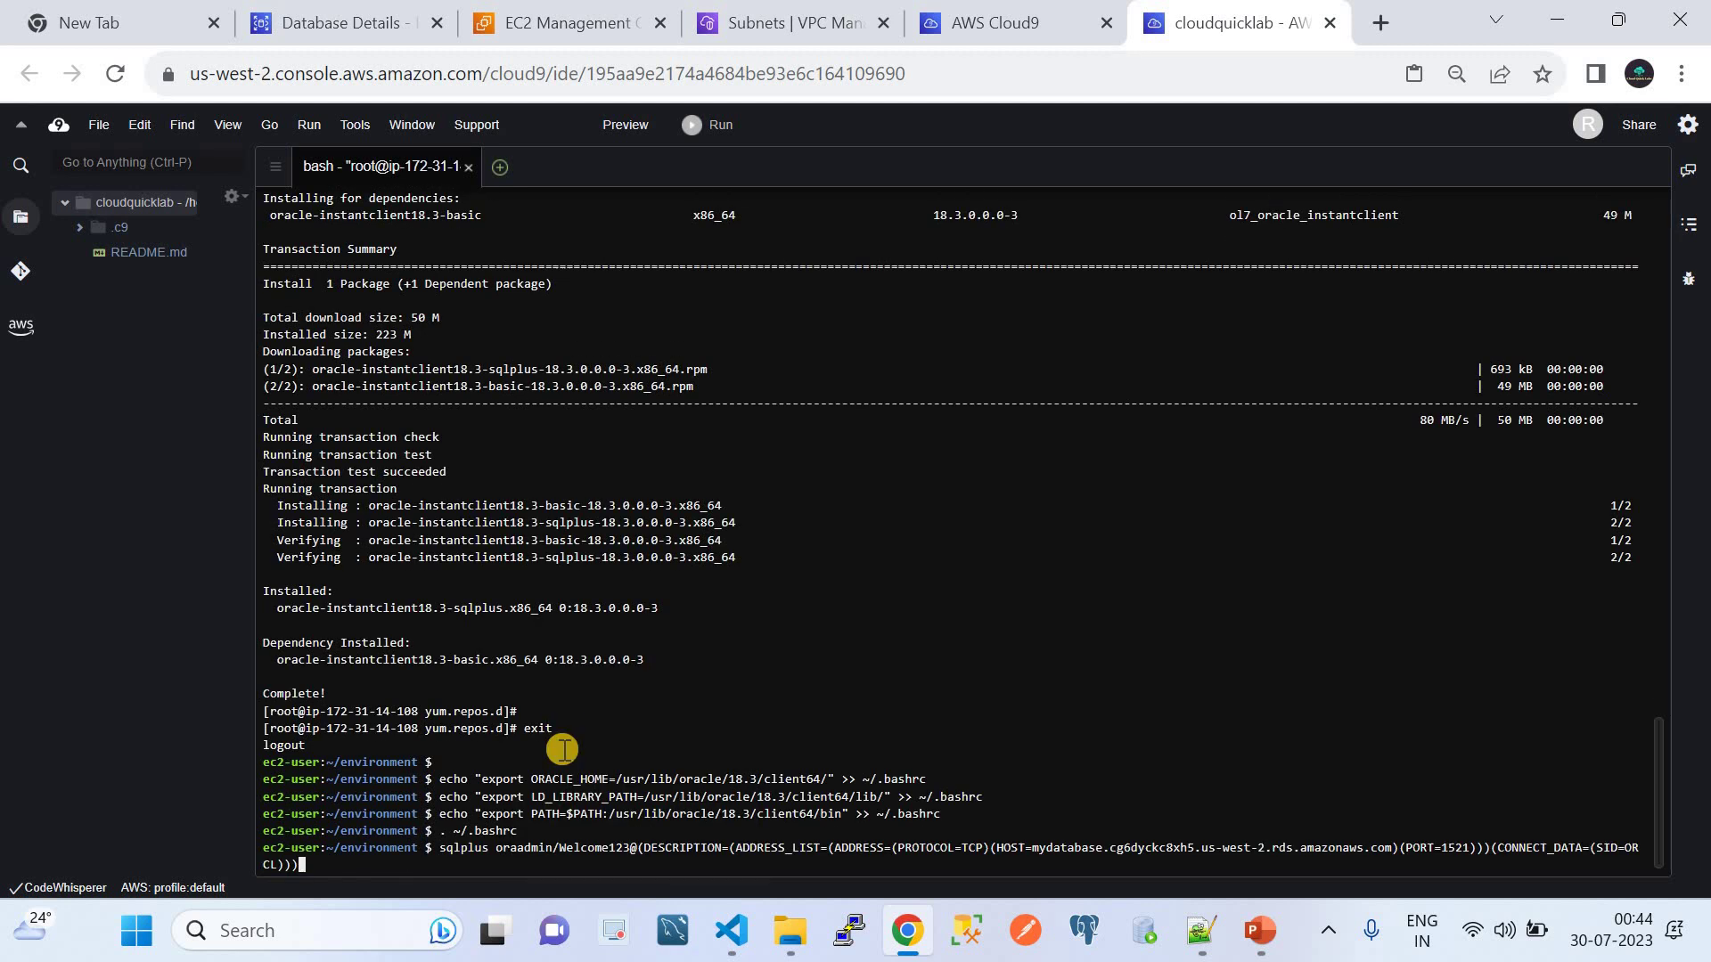
Check the mydatabase host in the pasted sqlplus command and run it to connect to the Oracle RDS database
triple_click(448, 864)
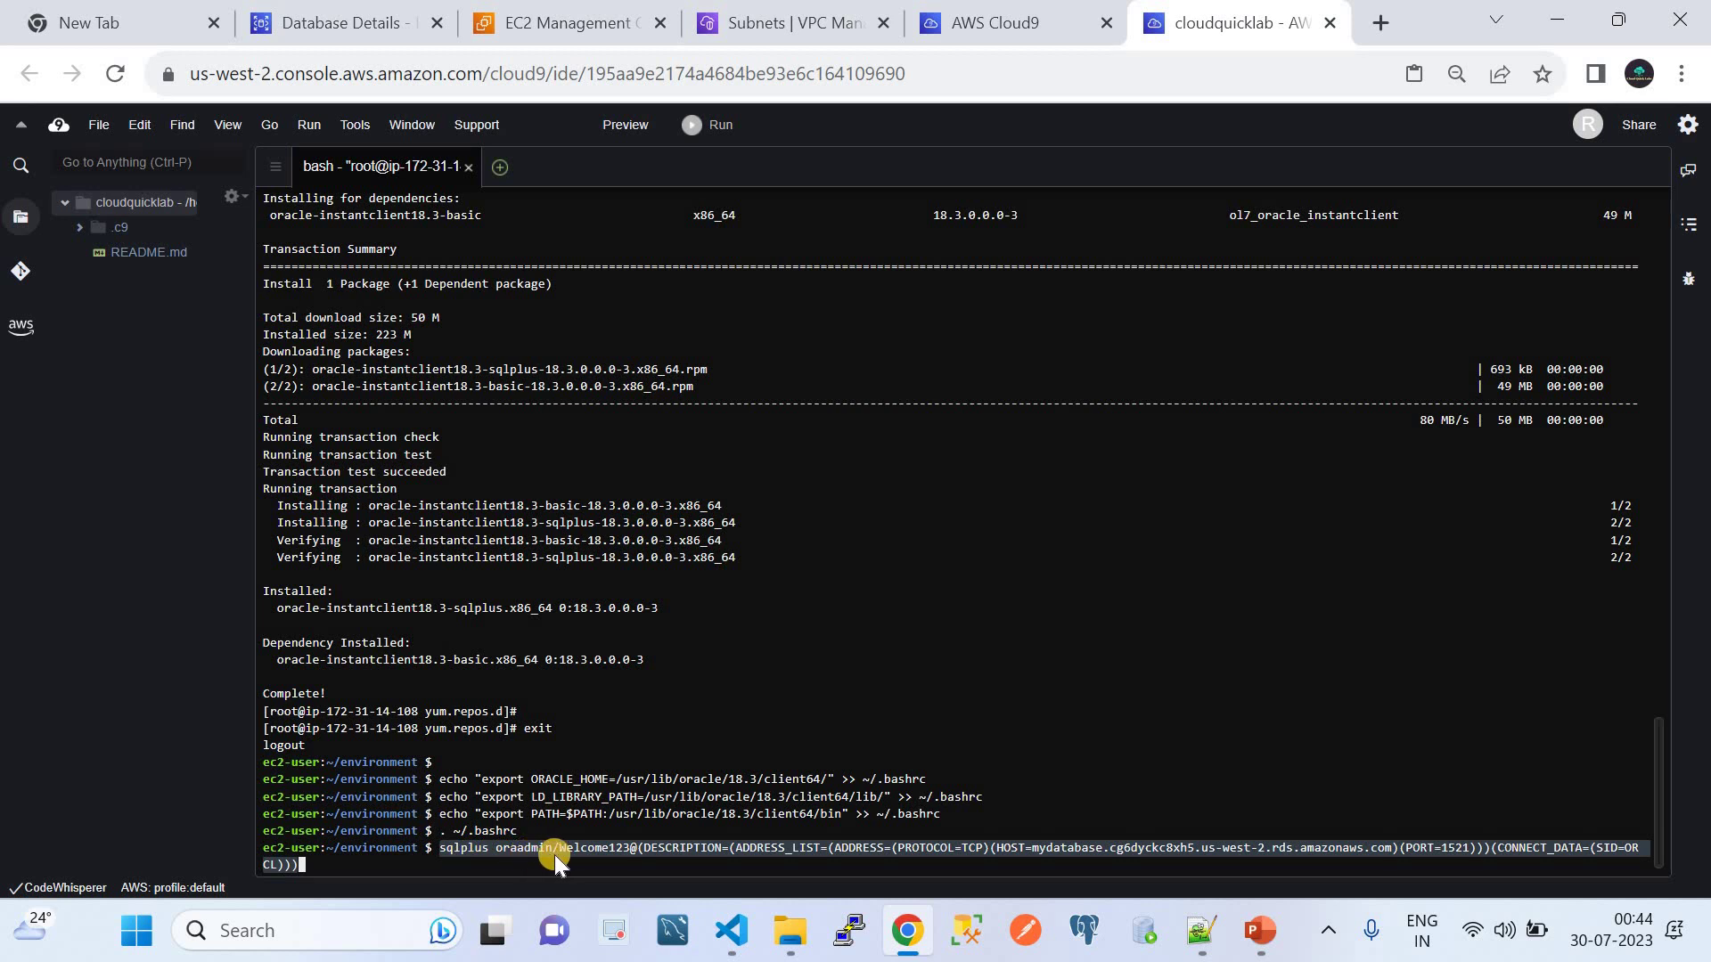
double_click(1033, 849)
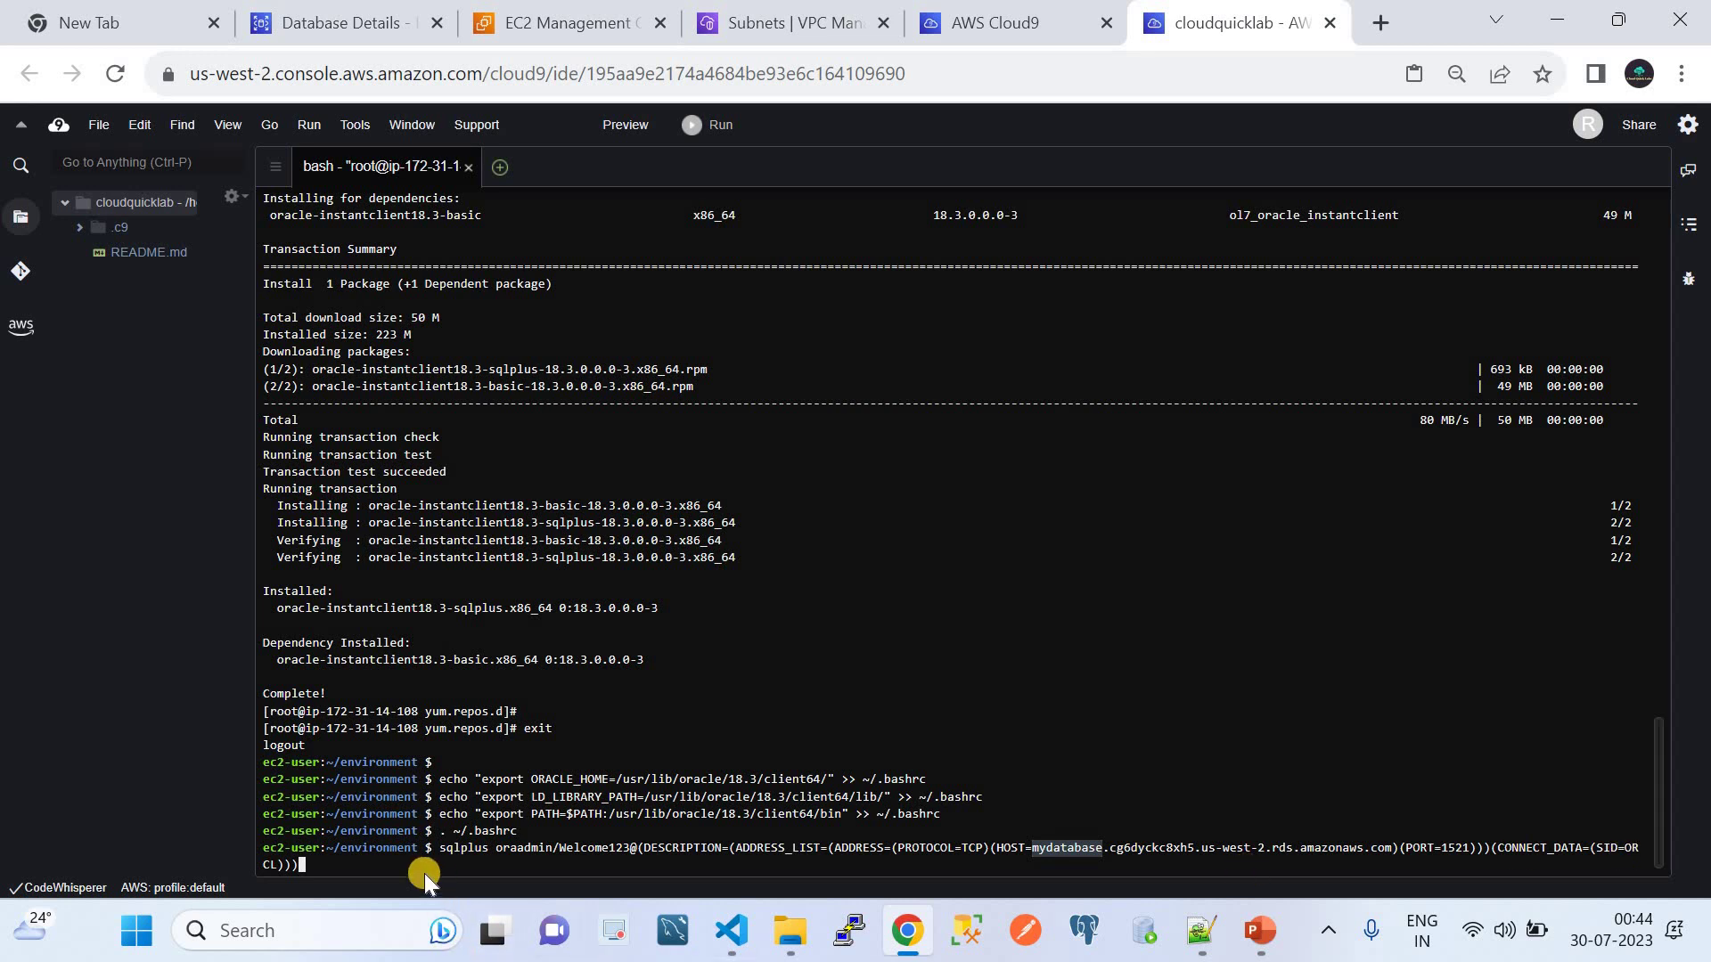
key("Return")
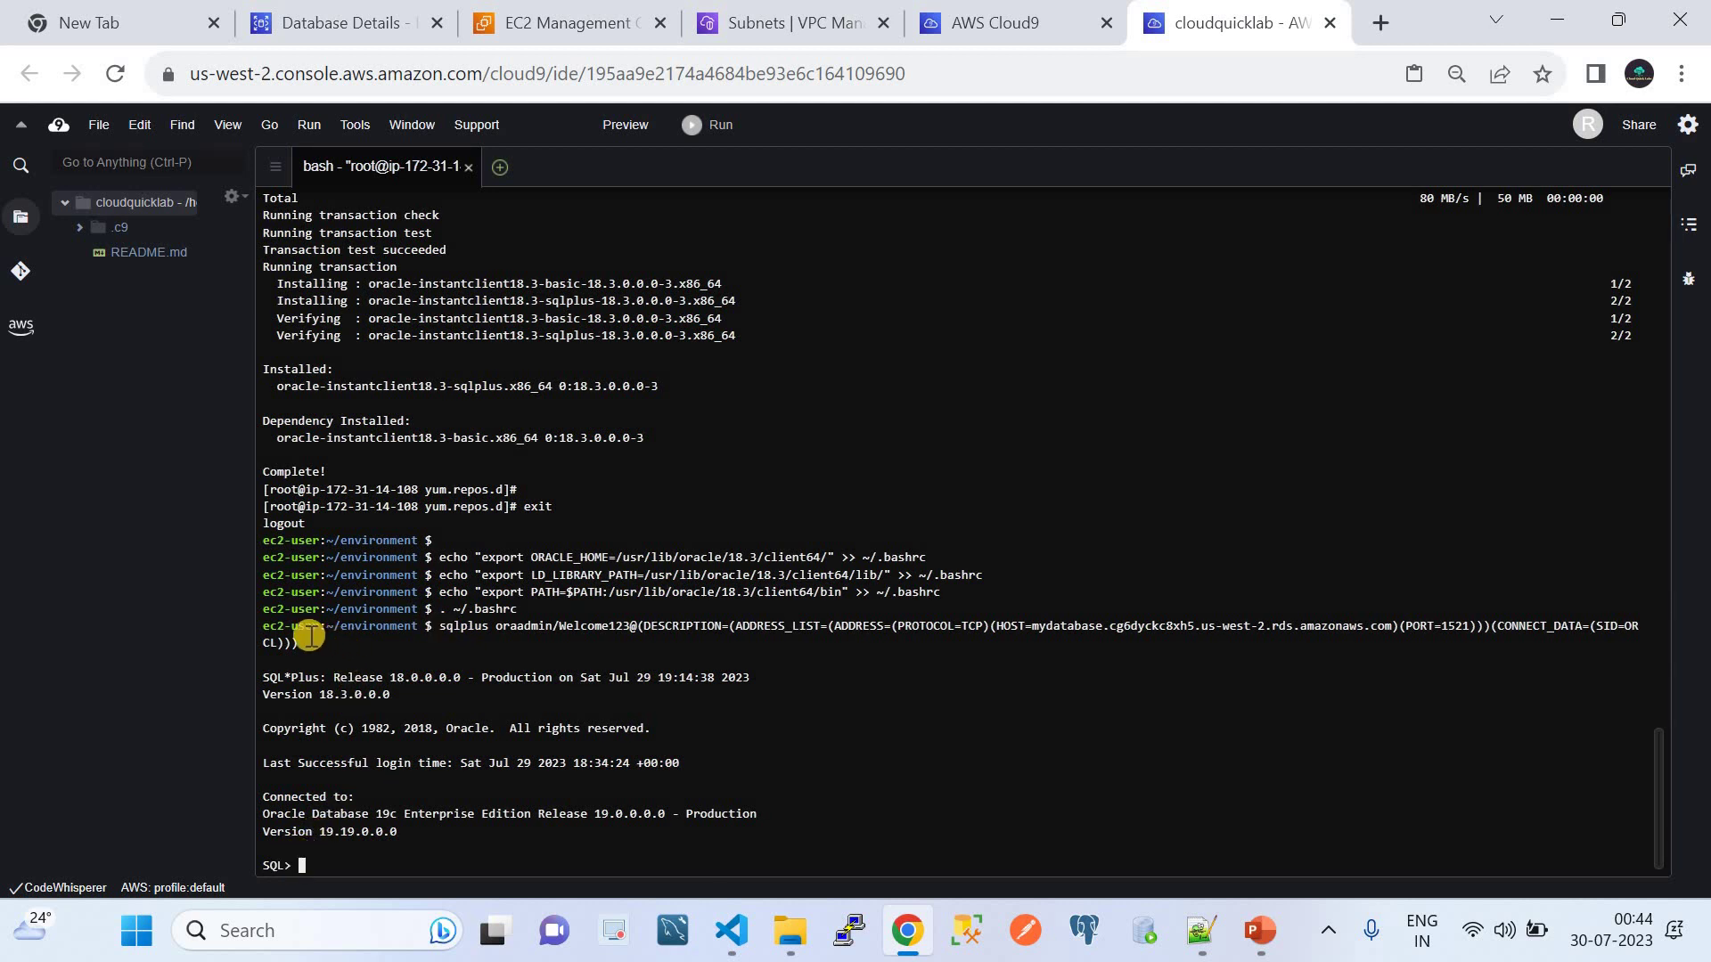
Highlight the Cloud9 environment prompt before the sqlplus command and view the Cloud9-to-RDS architecture slide in PowerPoint
left_click_drag(259, 627, 417, 627)
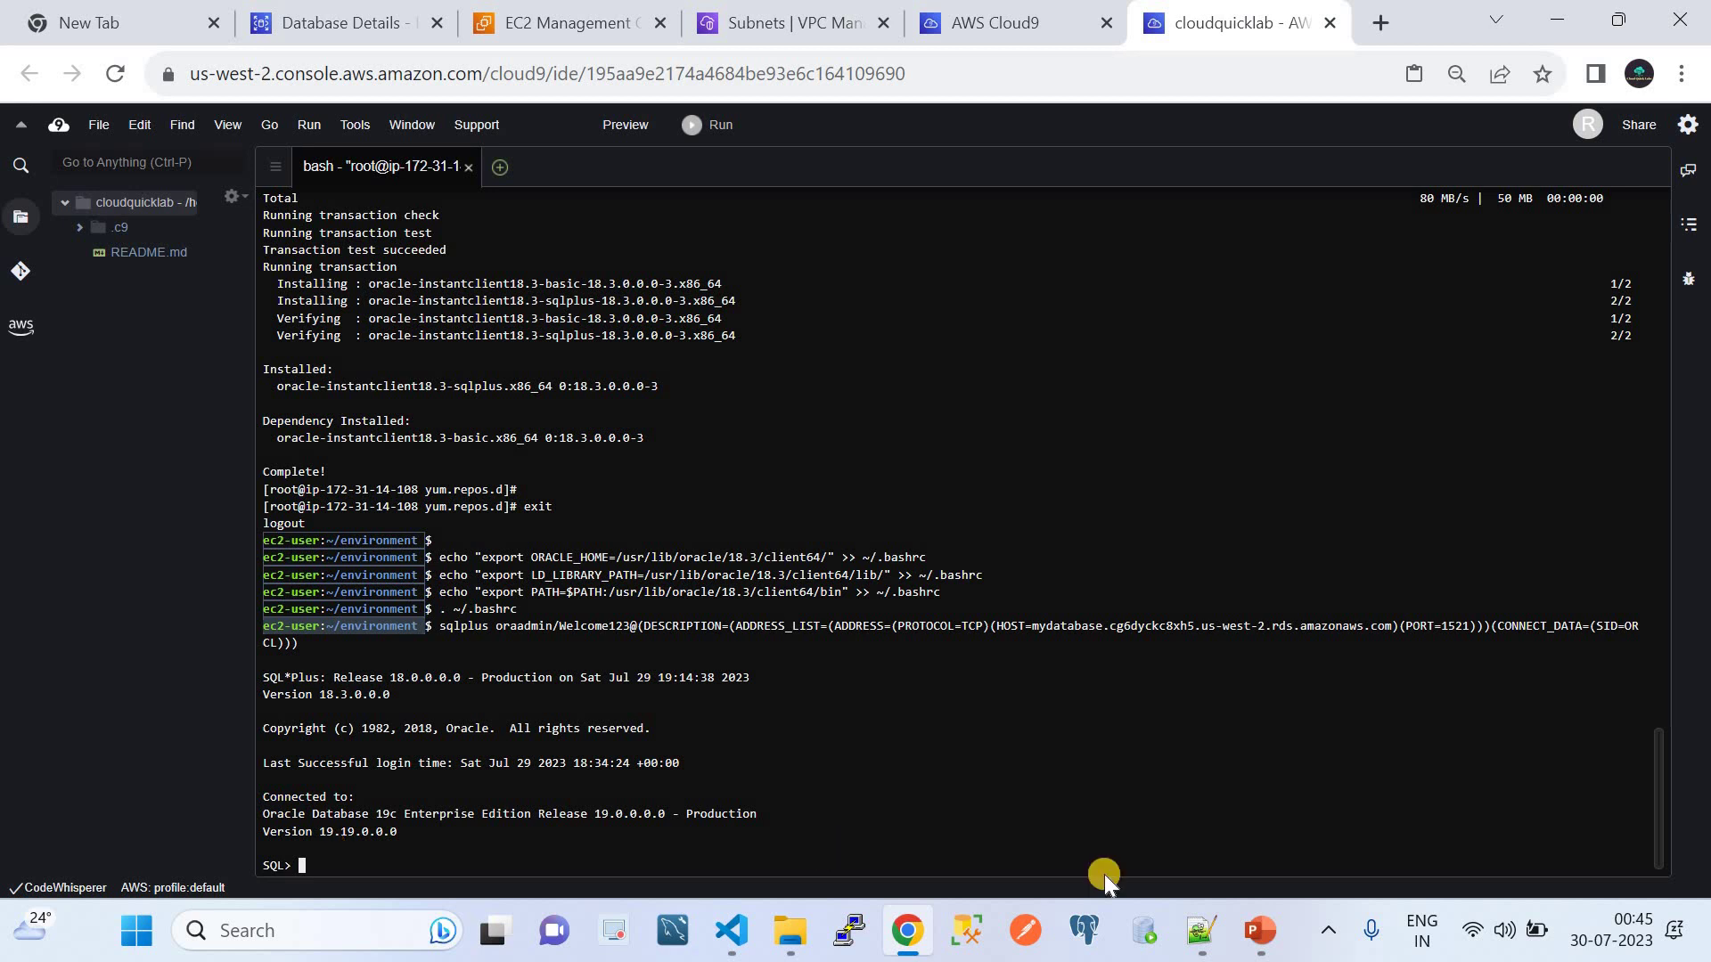
left_click(1259, 930)
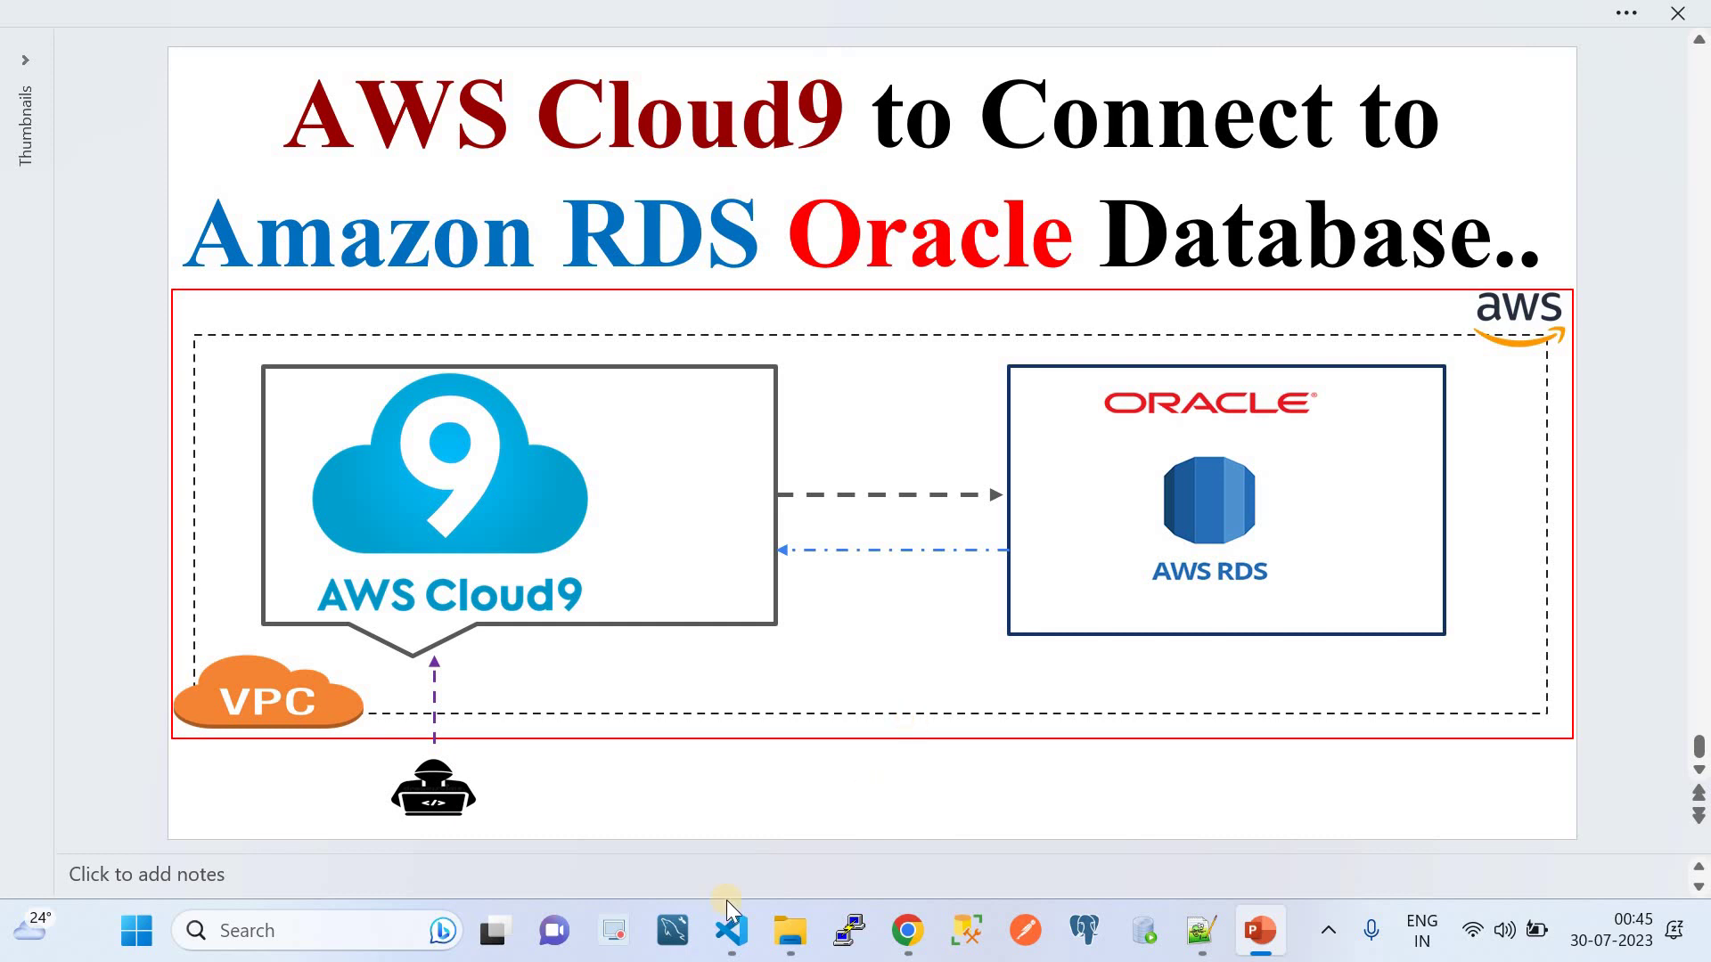
Copy "create table das(id number);" from Helpfile.txt in VS Code and run it at the SQL prompt in Cloud9 in Chrome
left_click(731, 930)
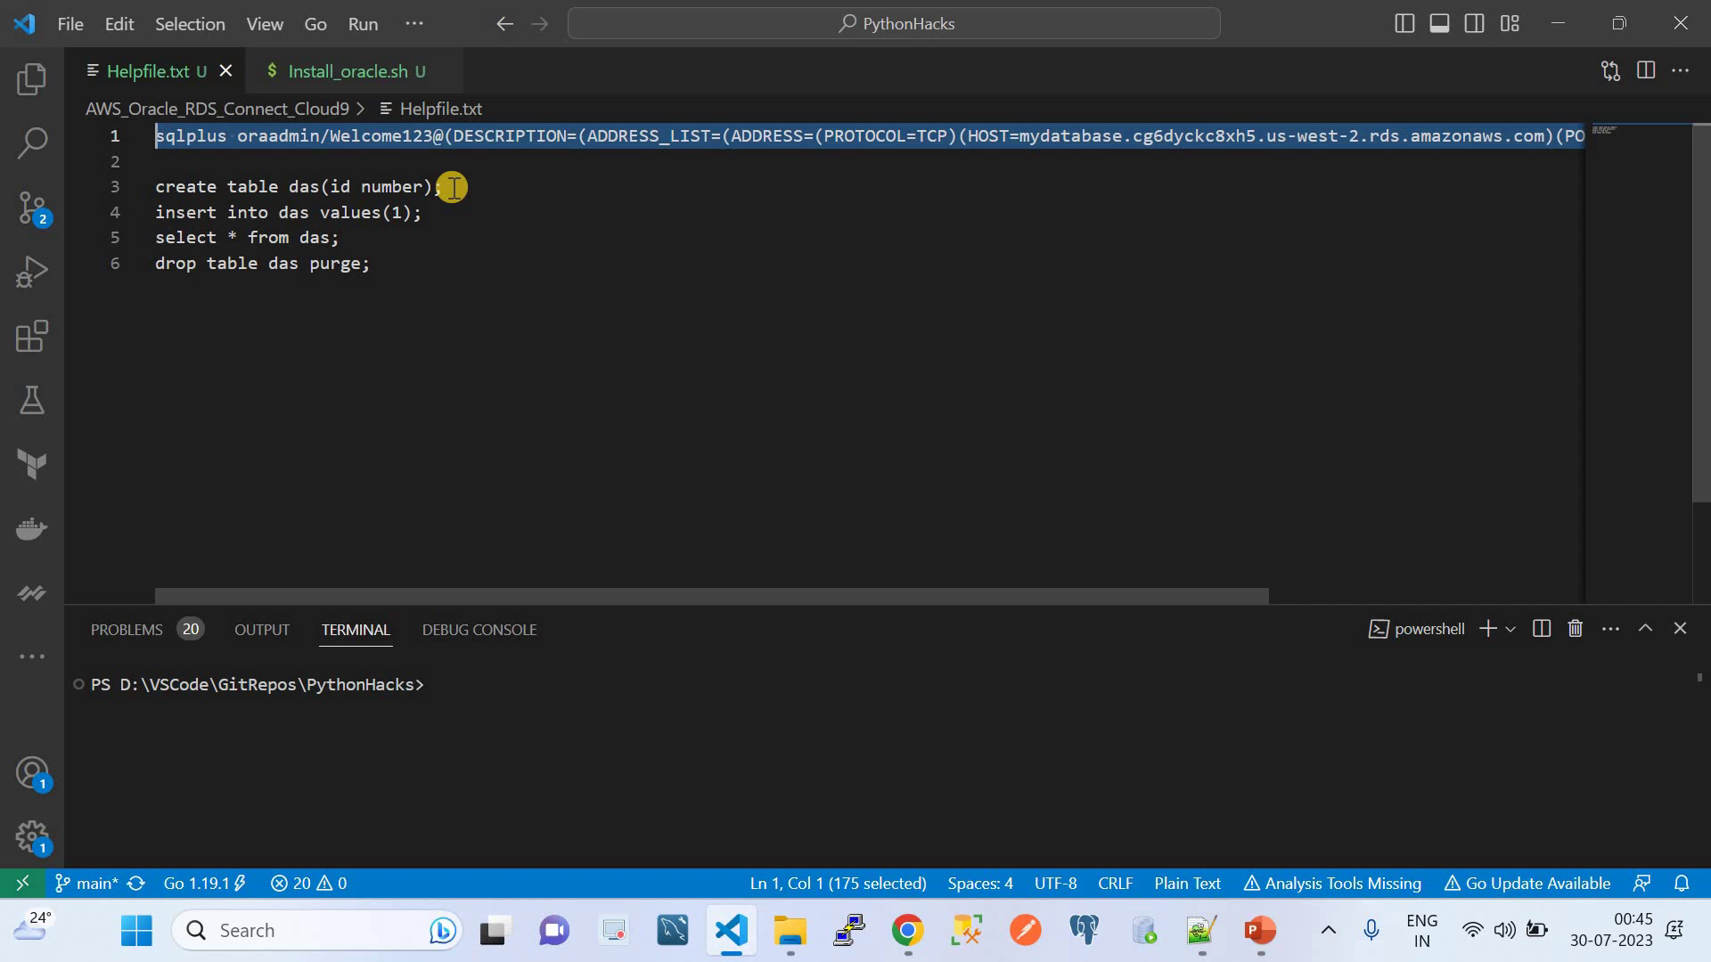
left_click_drag(443, 187, 152, 192)
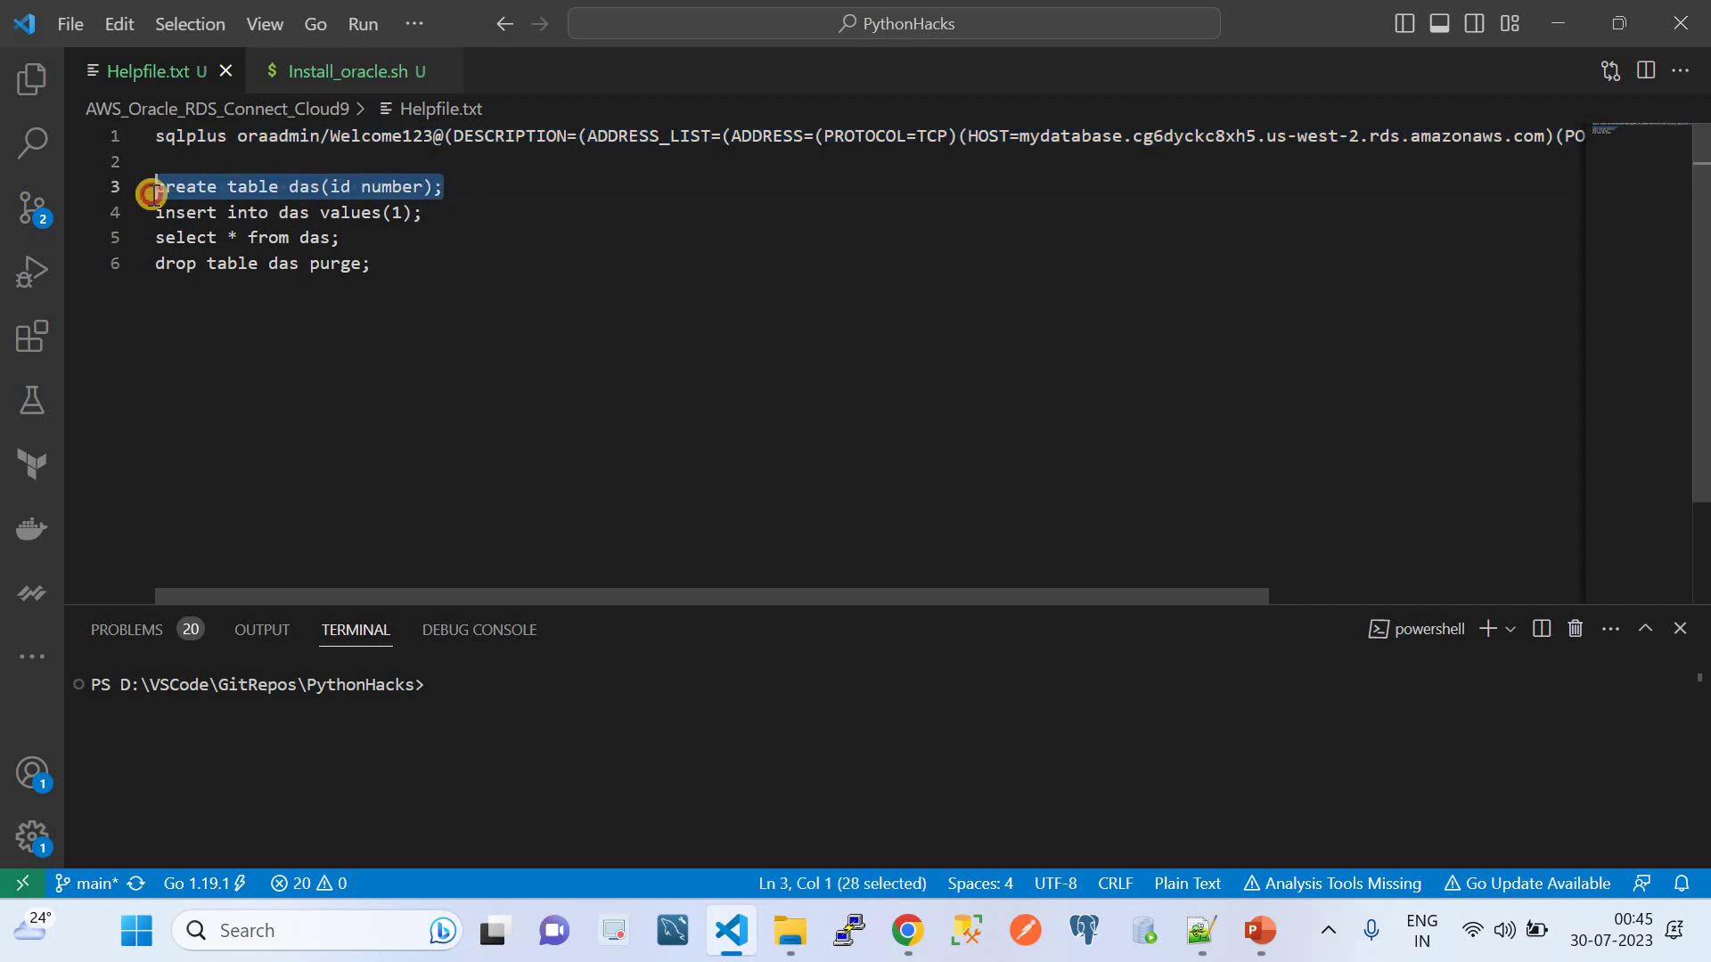
scroll(490, 286, "right", 5)
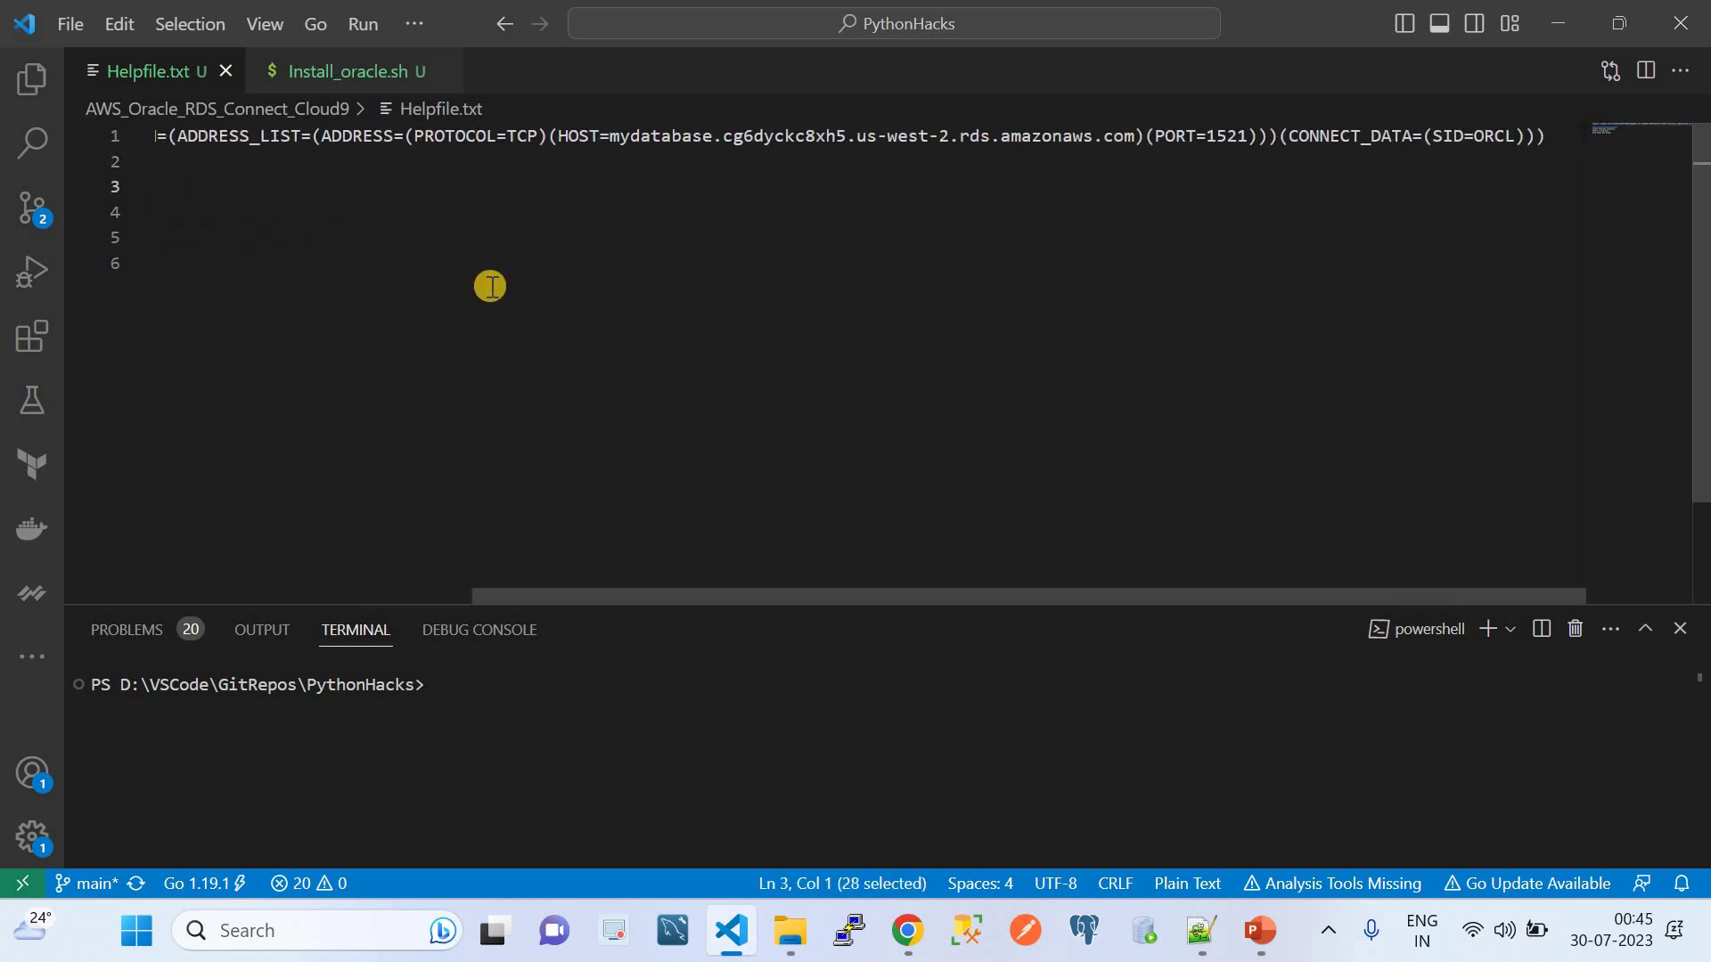
scroll(490, 286, "left", 5)
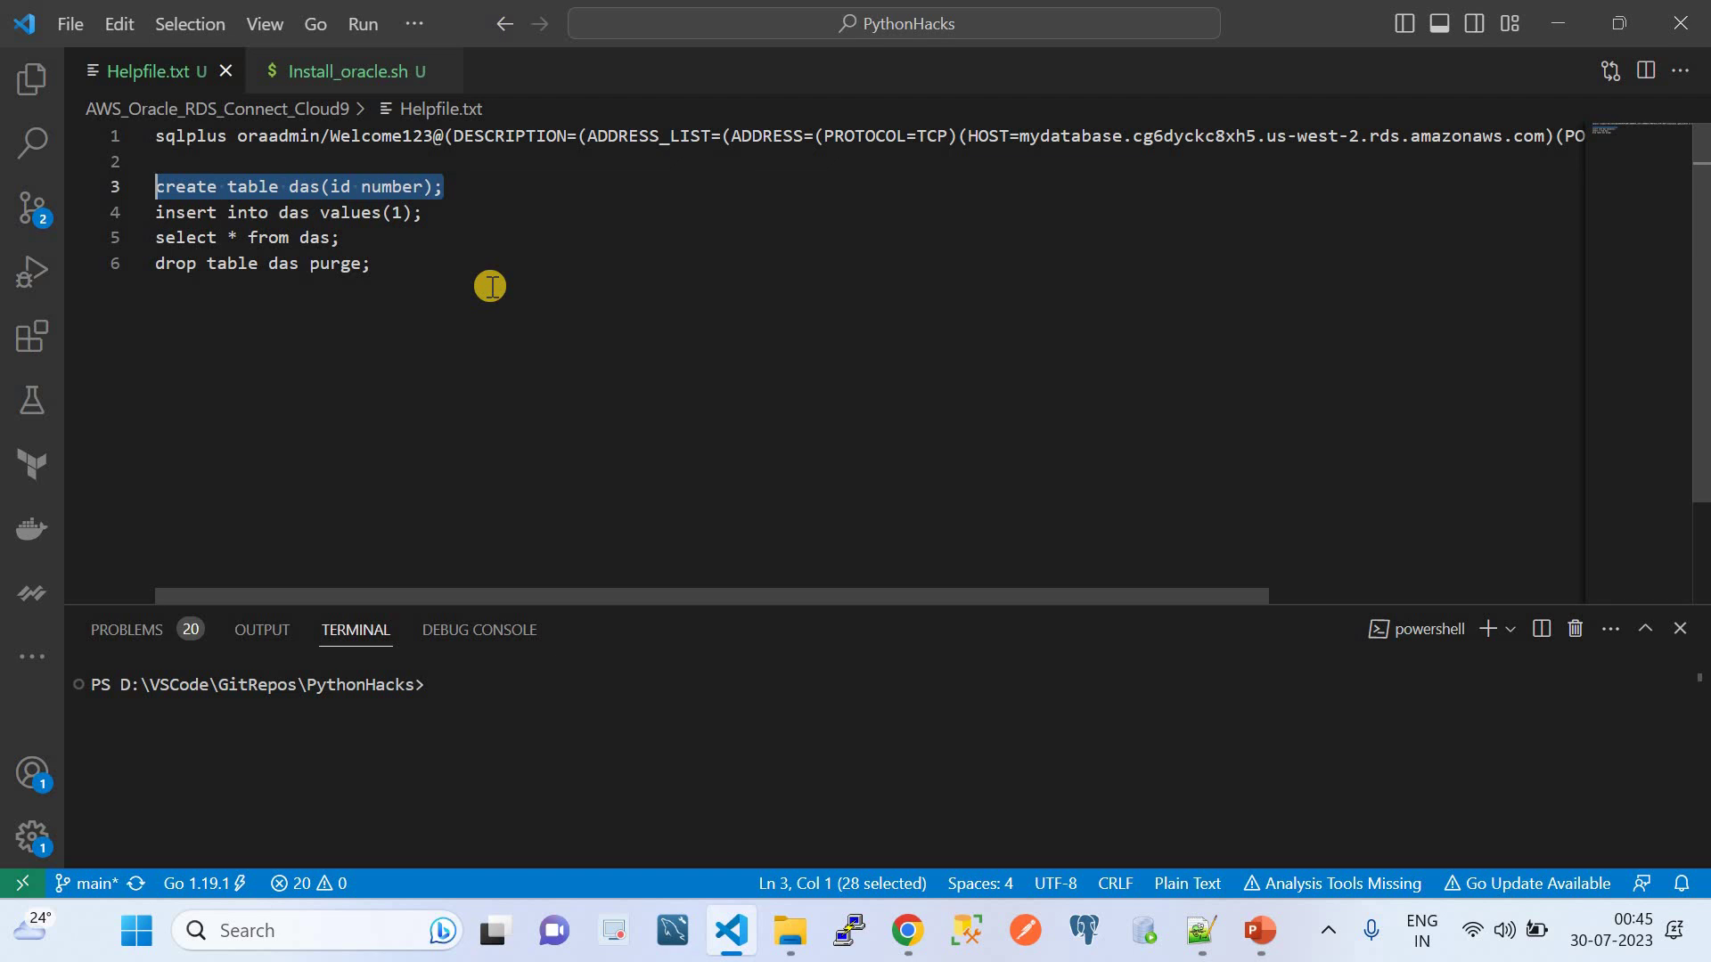
left_click(907, 930)
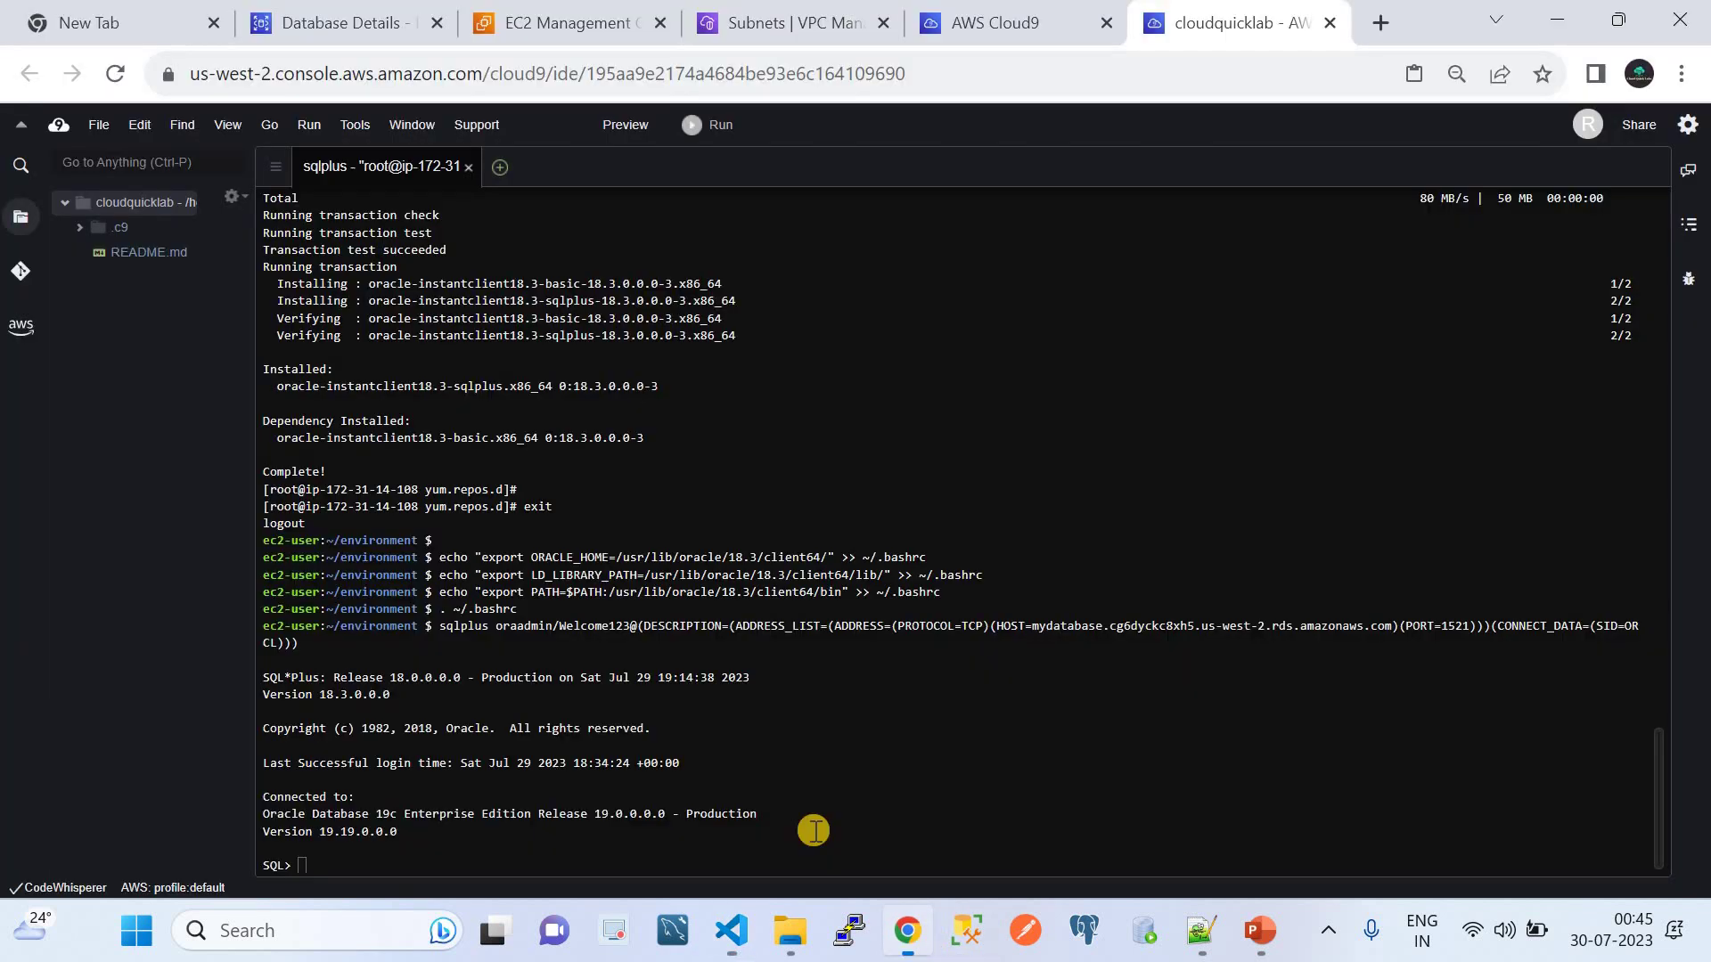
left_click(343, 853)
right_click(344, 852)
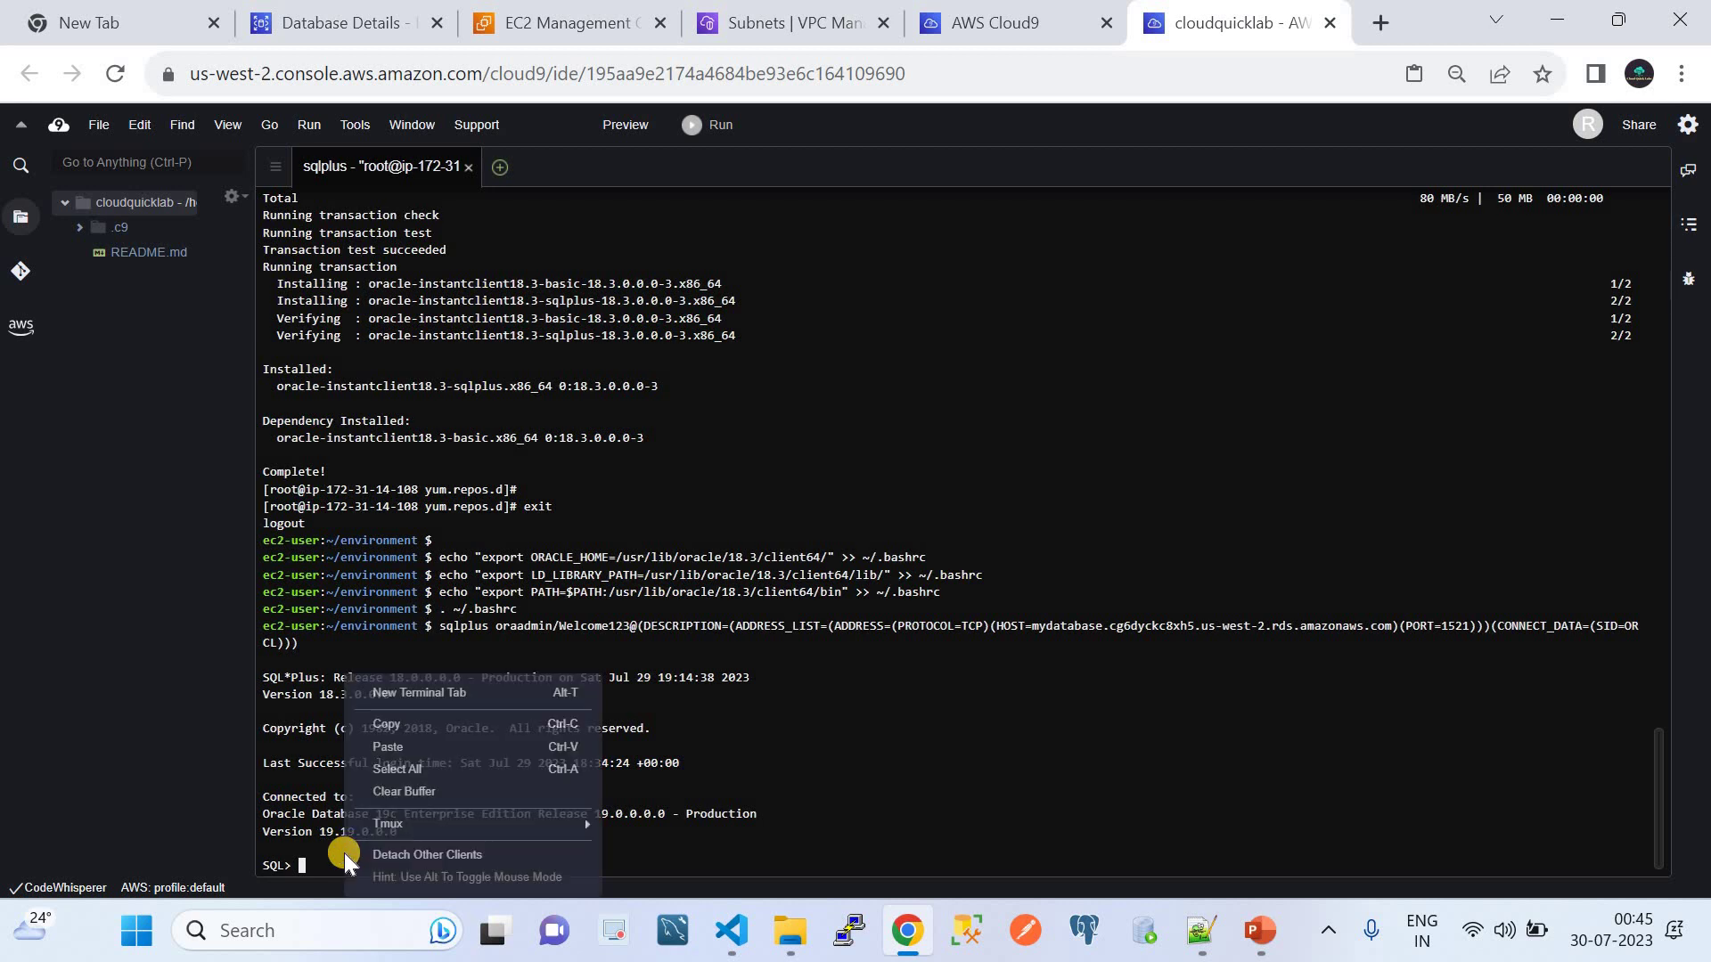
left_click(427, 747)
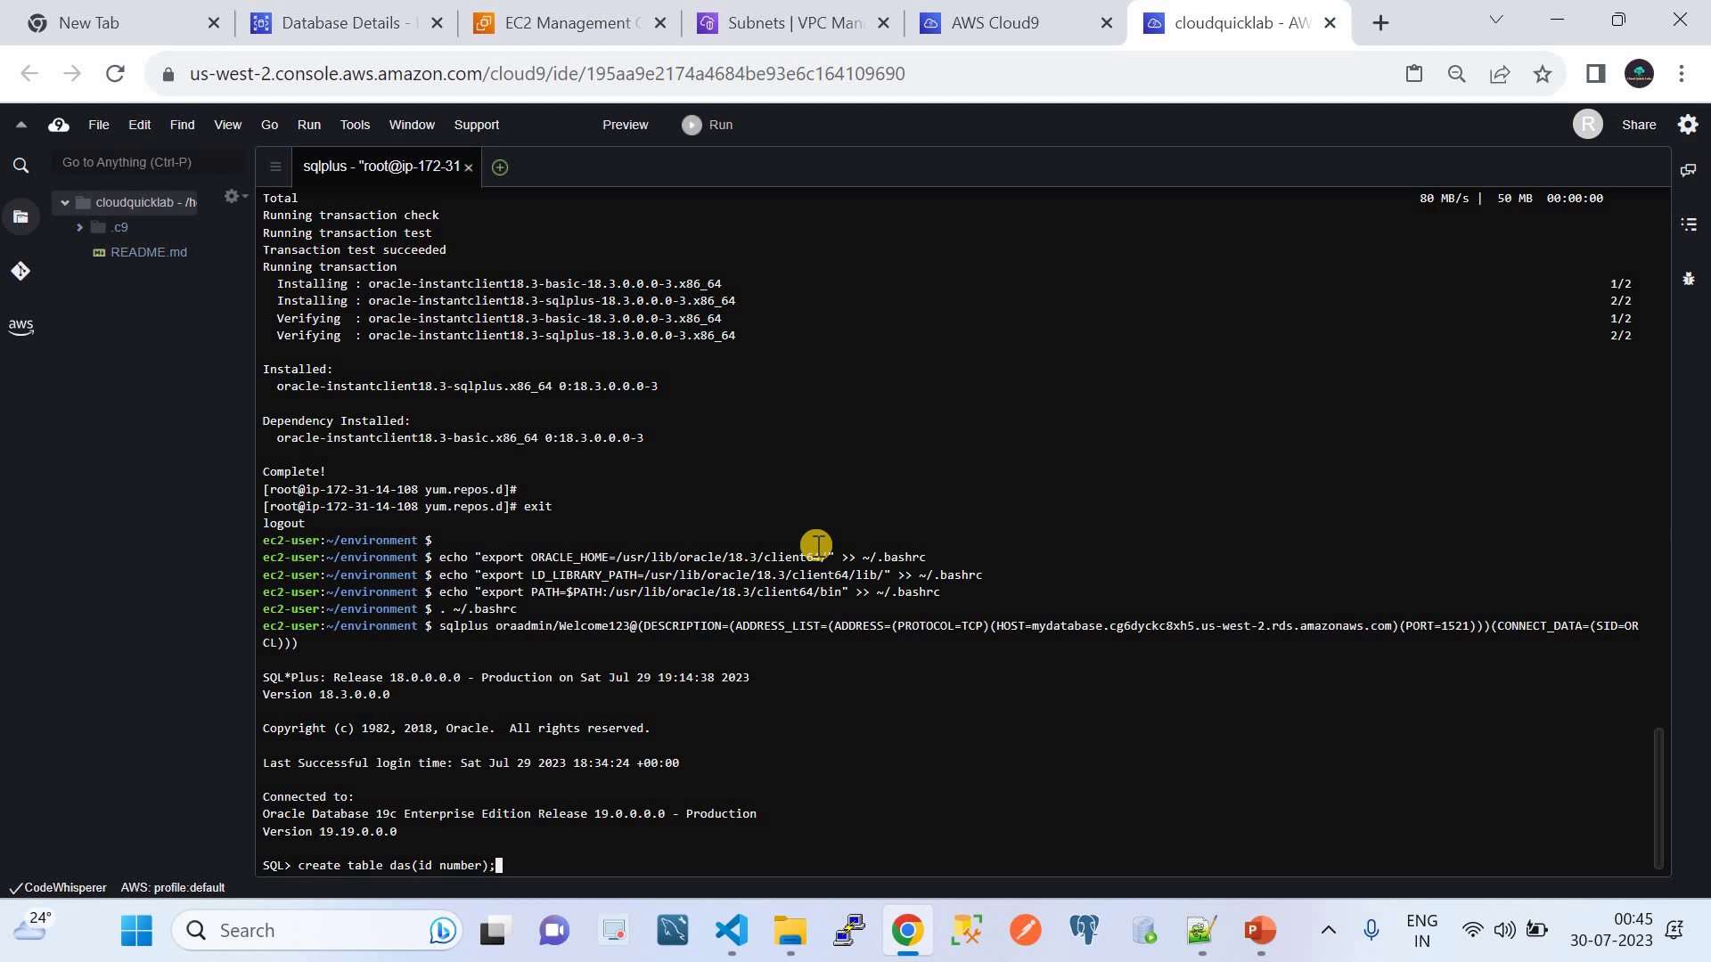
scroll(818, 545, "up", 3)
scroll(818, 545, "down", 2)
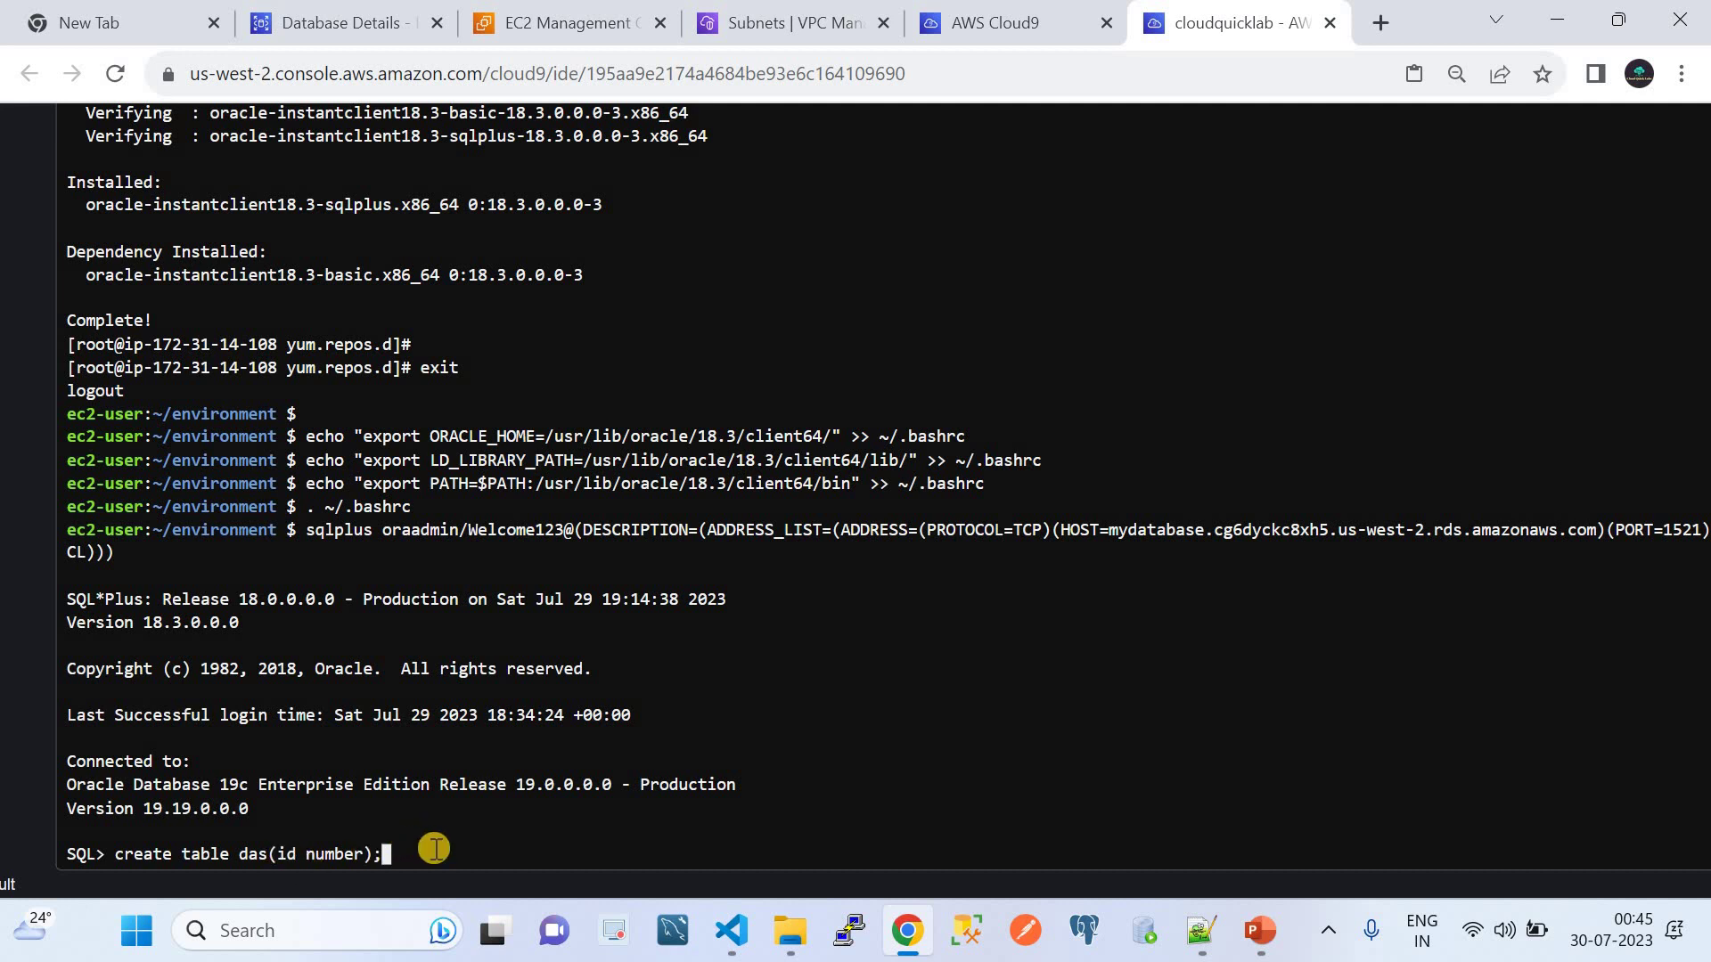
key("Return")
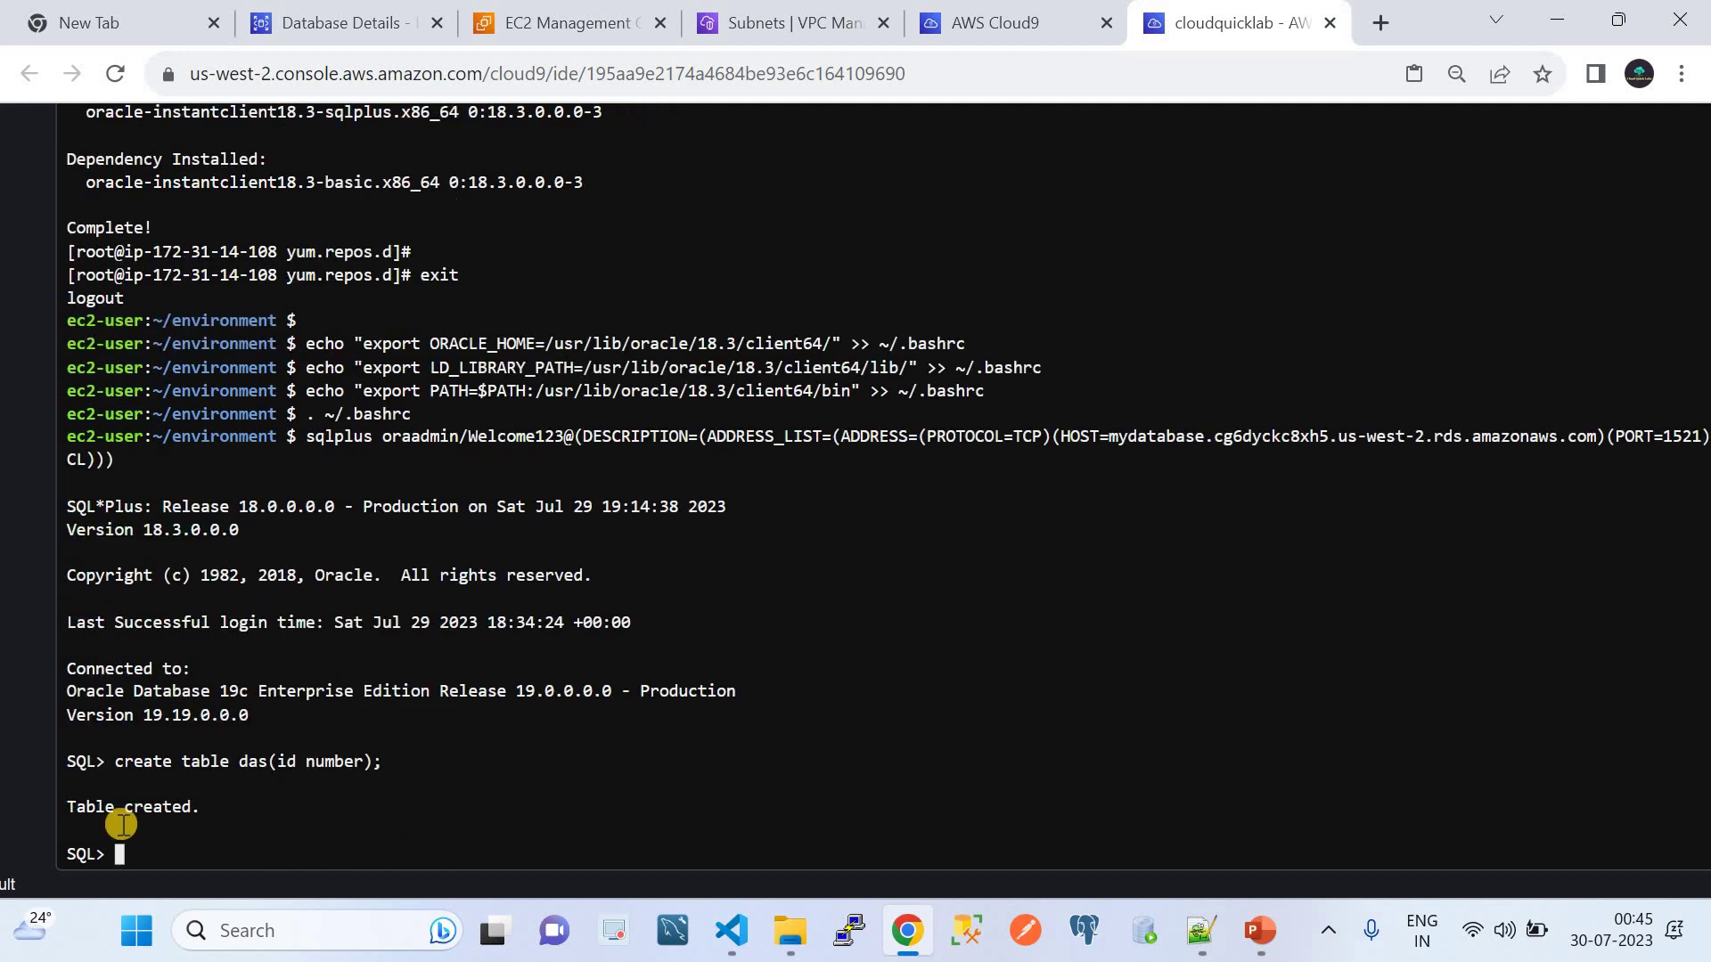
Copy "insert into das values(1);" from Helpfile.txt in VS Code, run it at the Cloud9 SQL prompt and highlight the table name das
left_click(1197, 936)
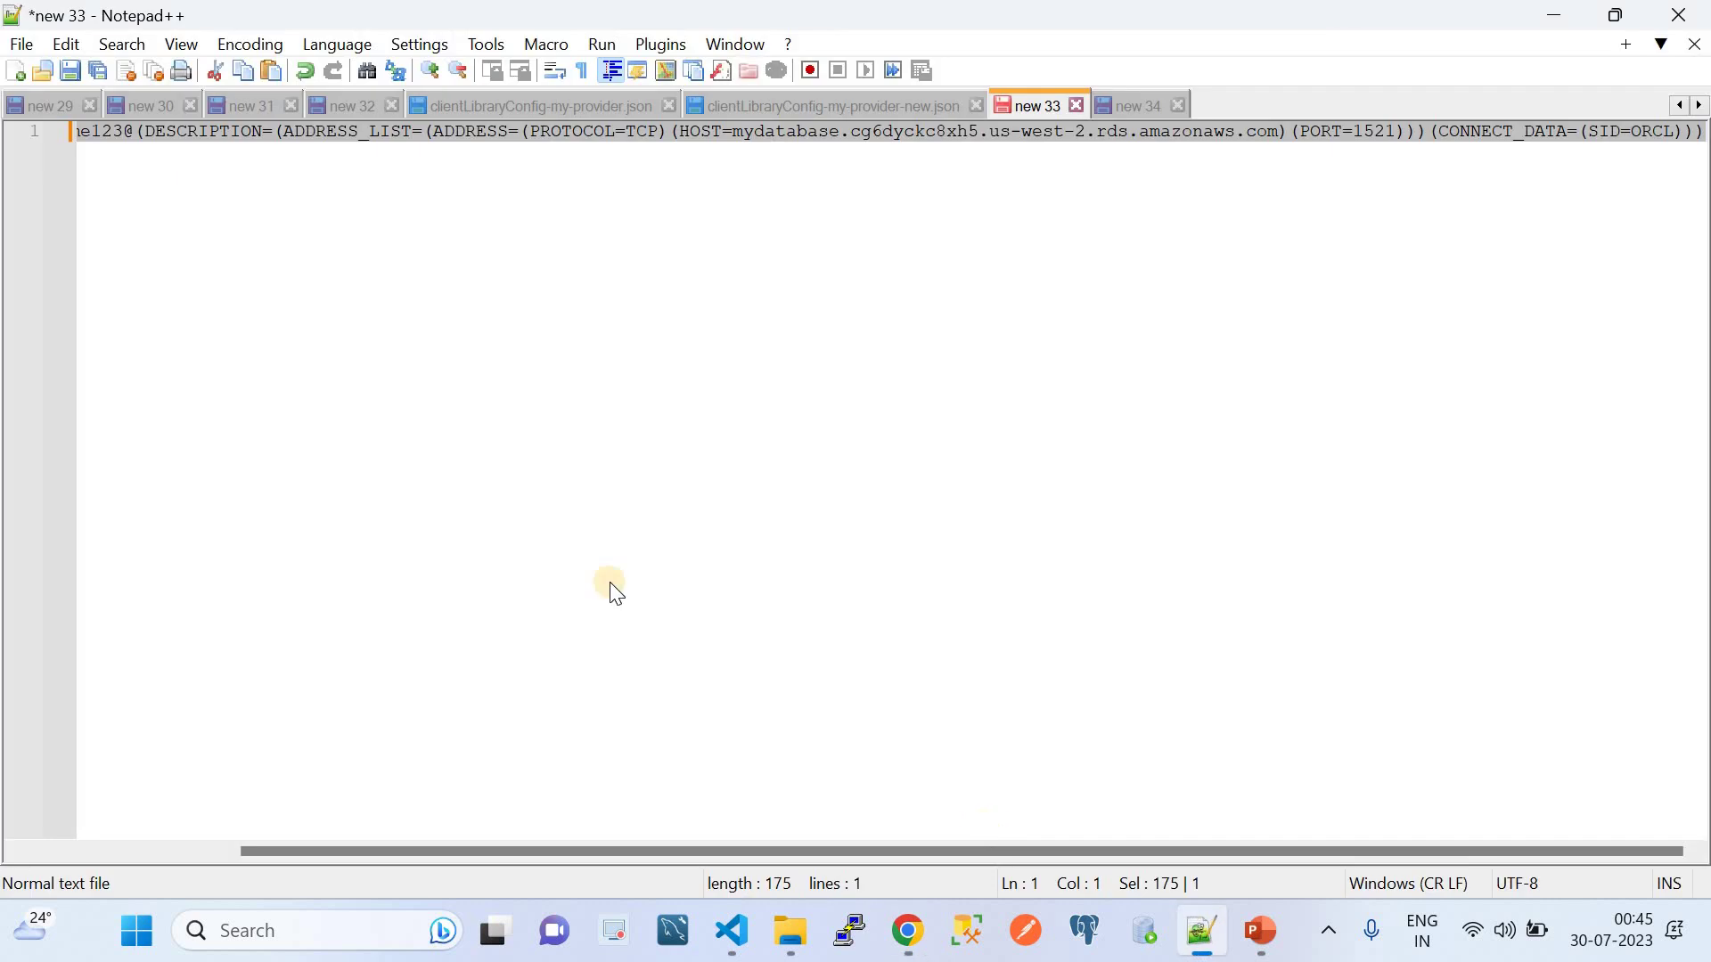
left_click(733, 918)
left_click(431, 212)
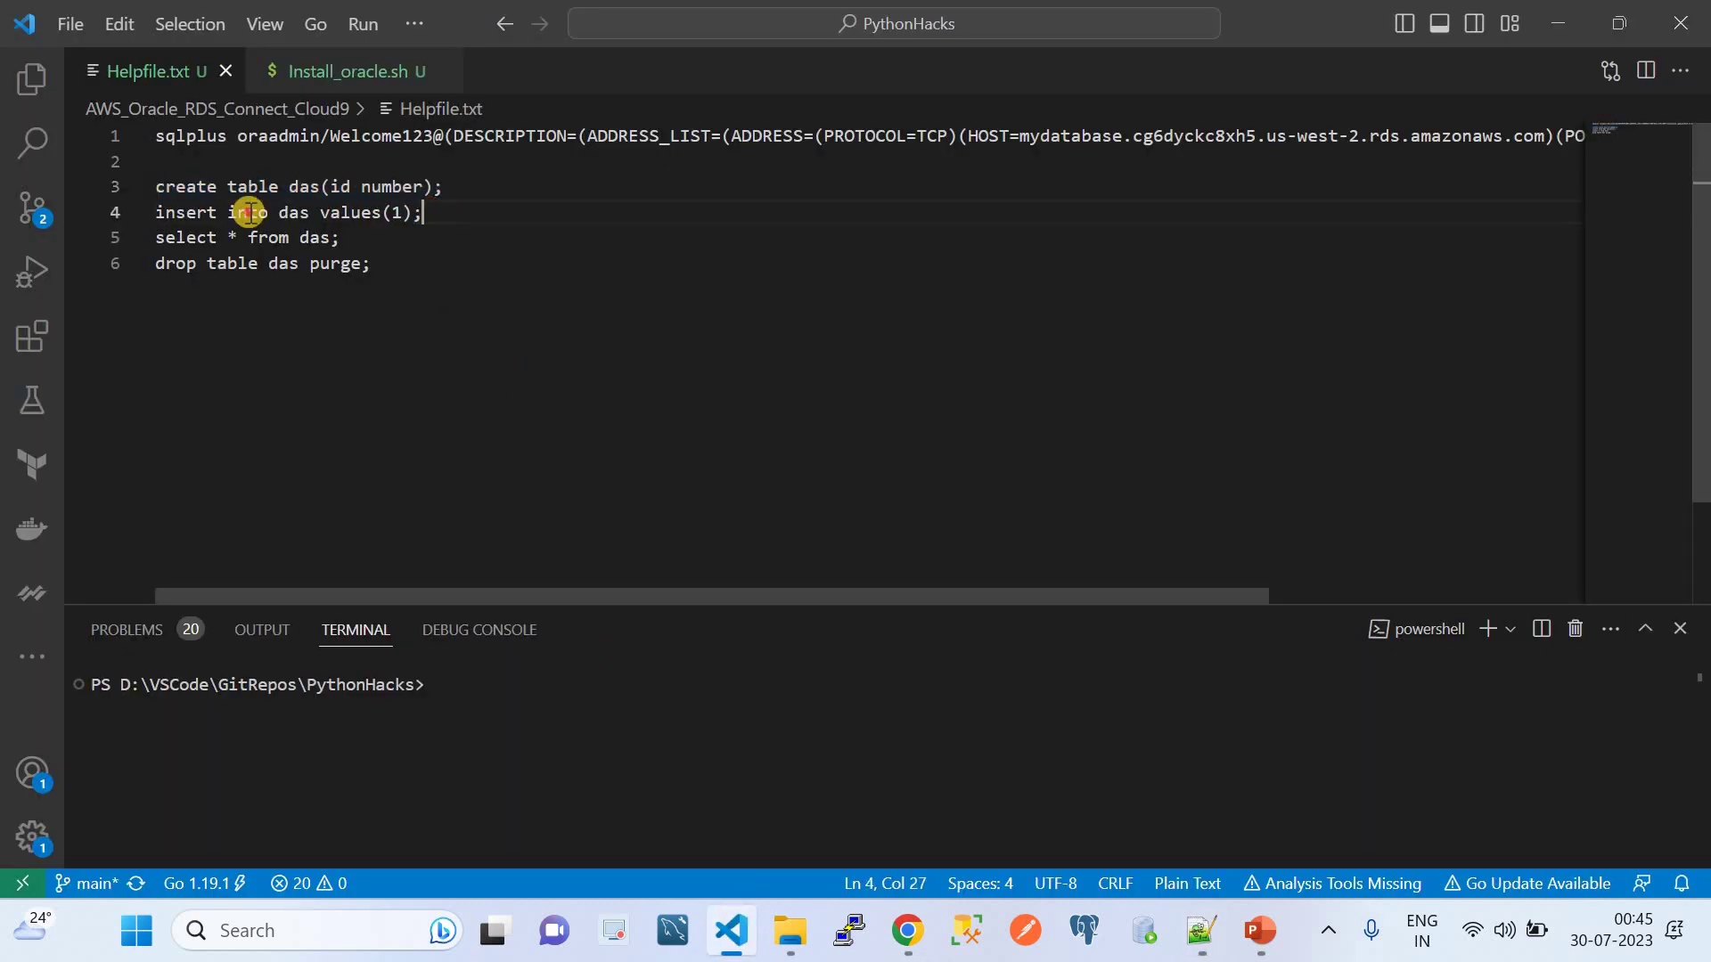
left_click(155, 214, "shift")
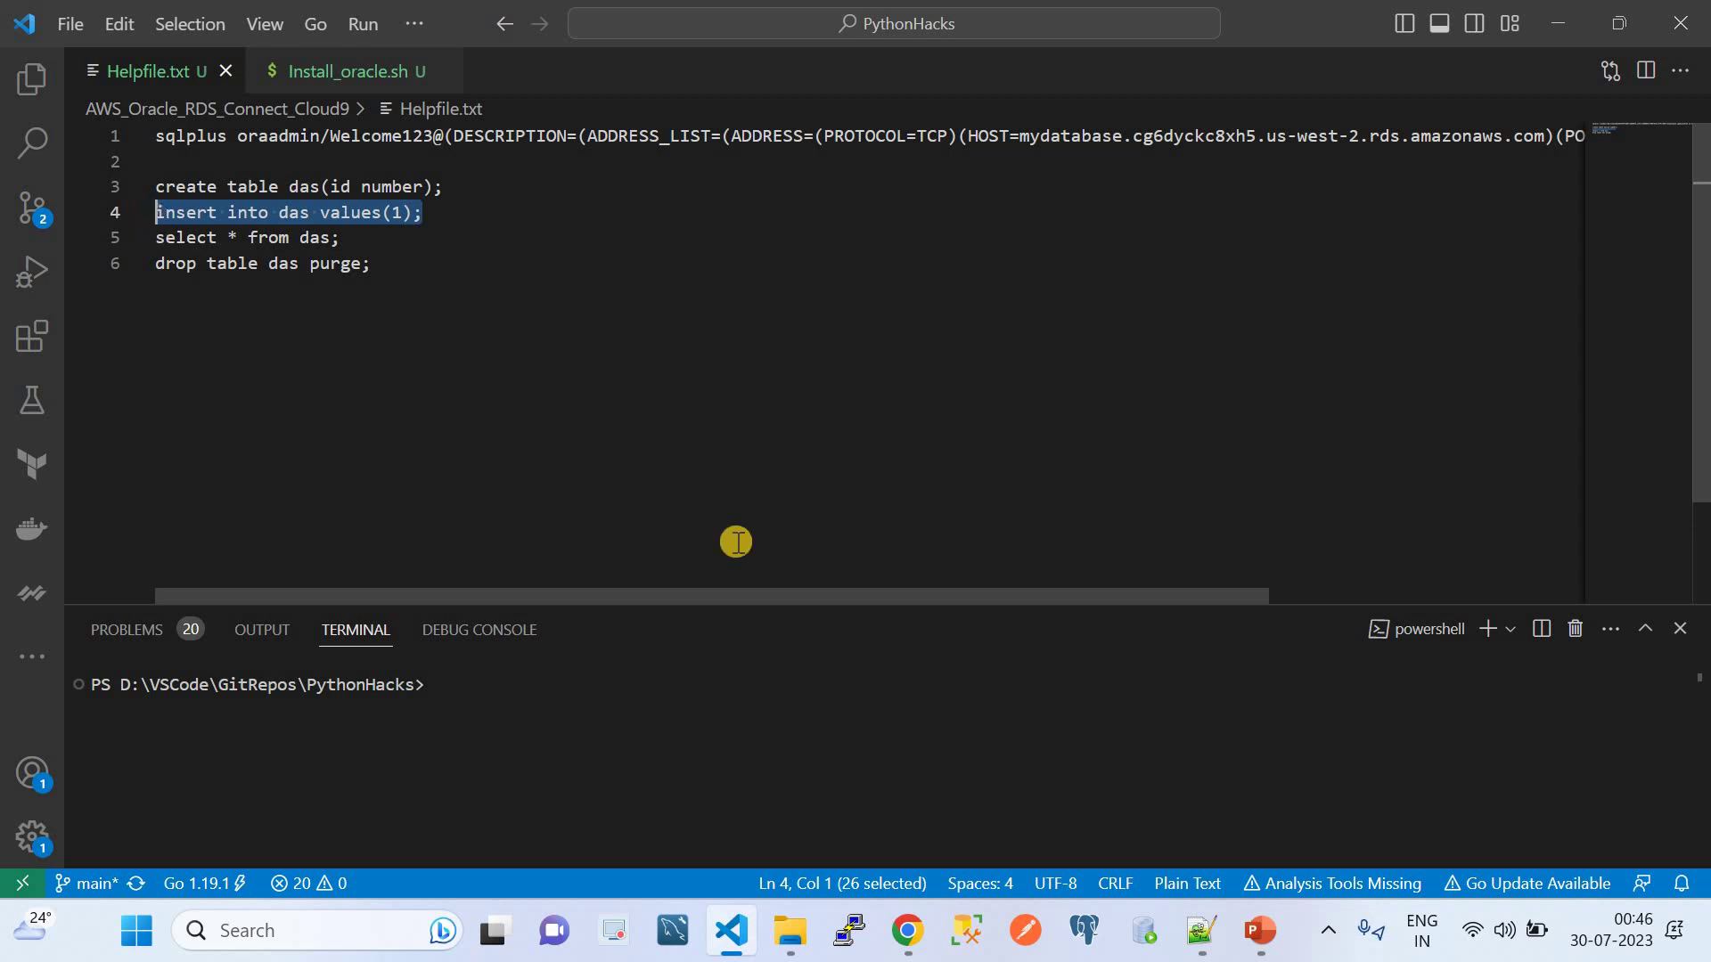
right_click(393, 740)
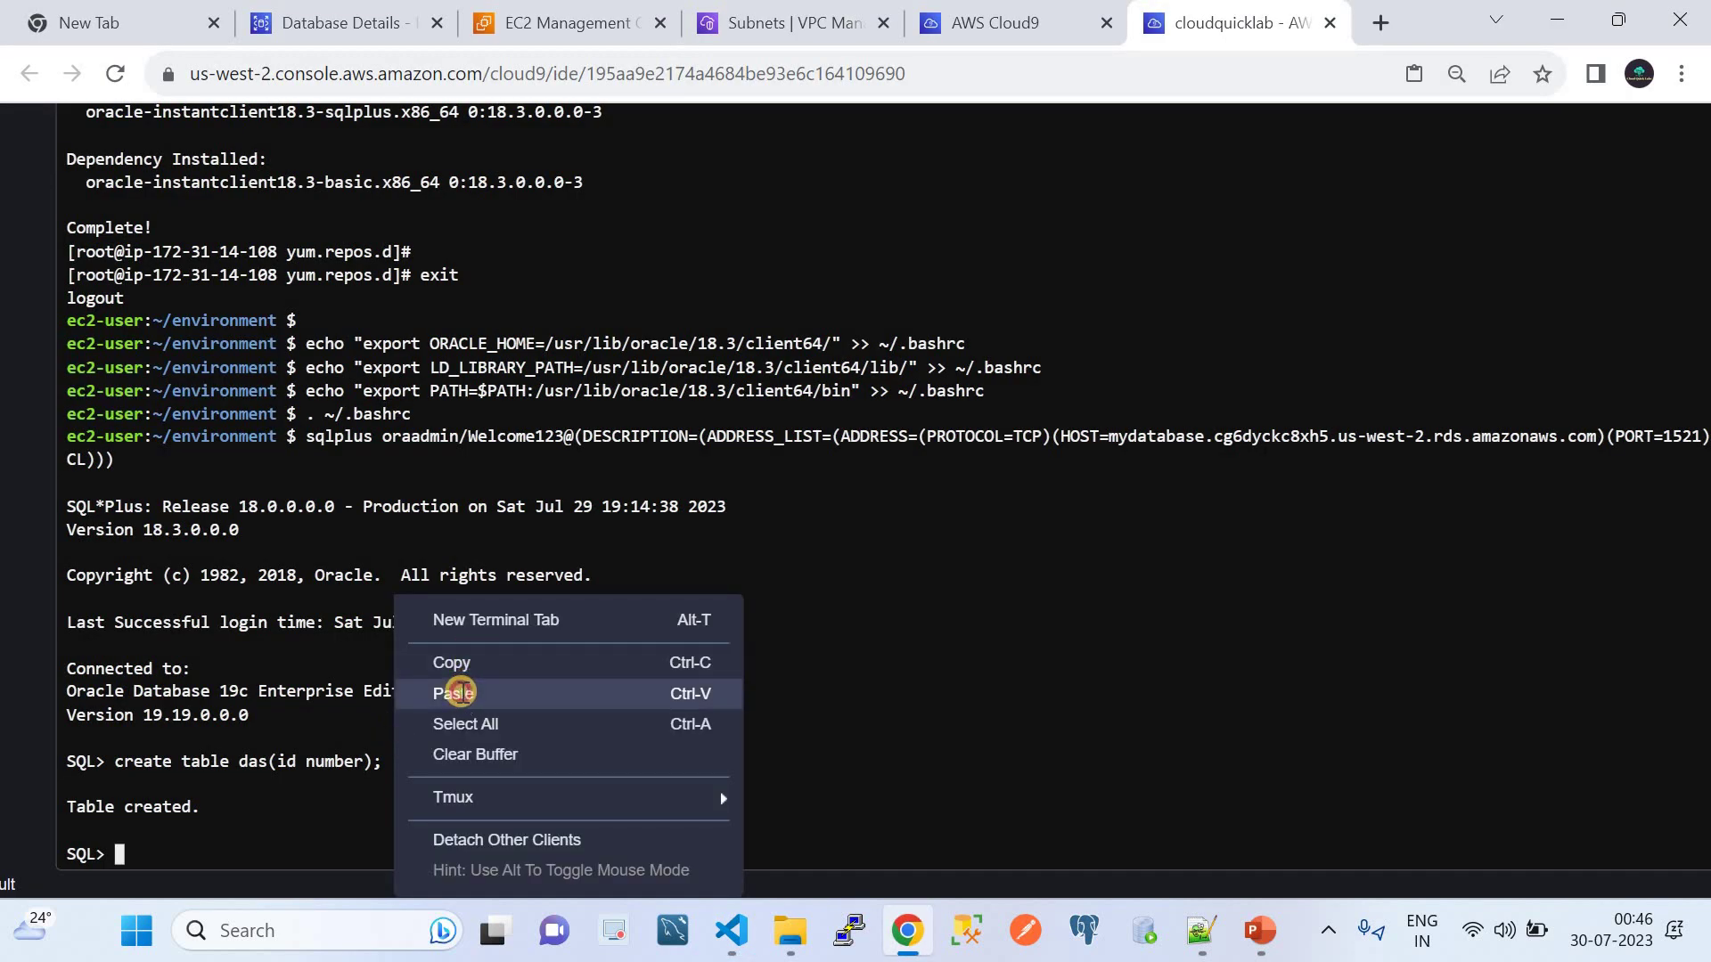
left_click(458, 687)
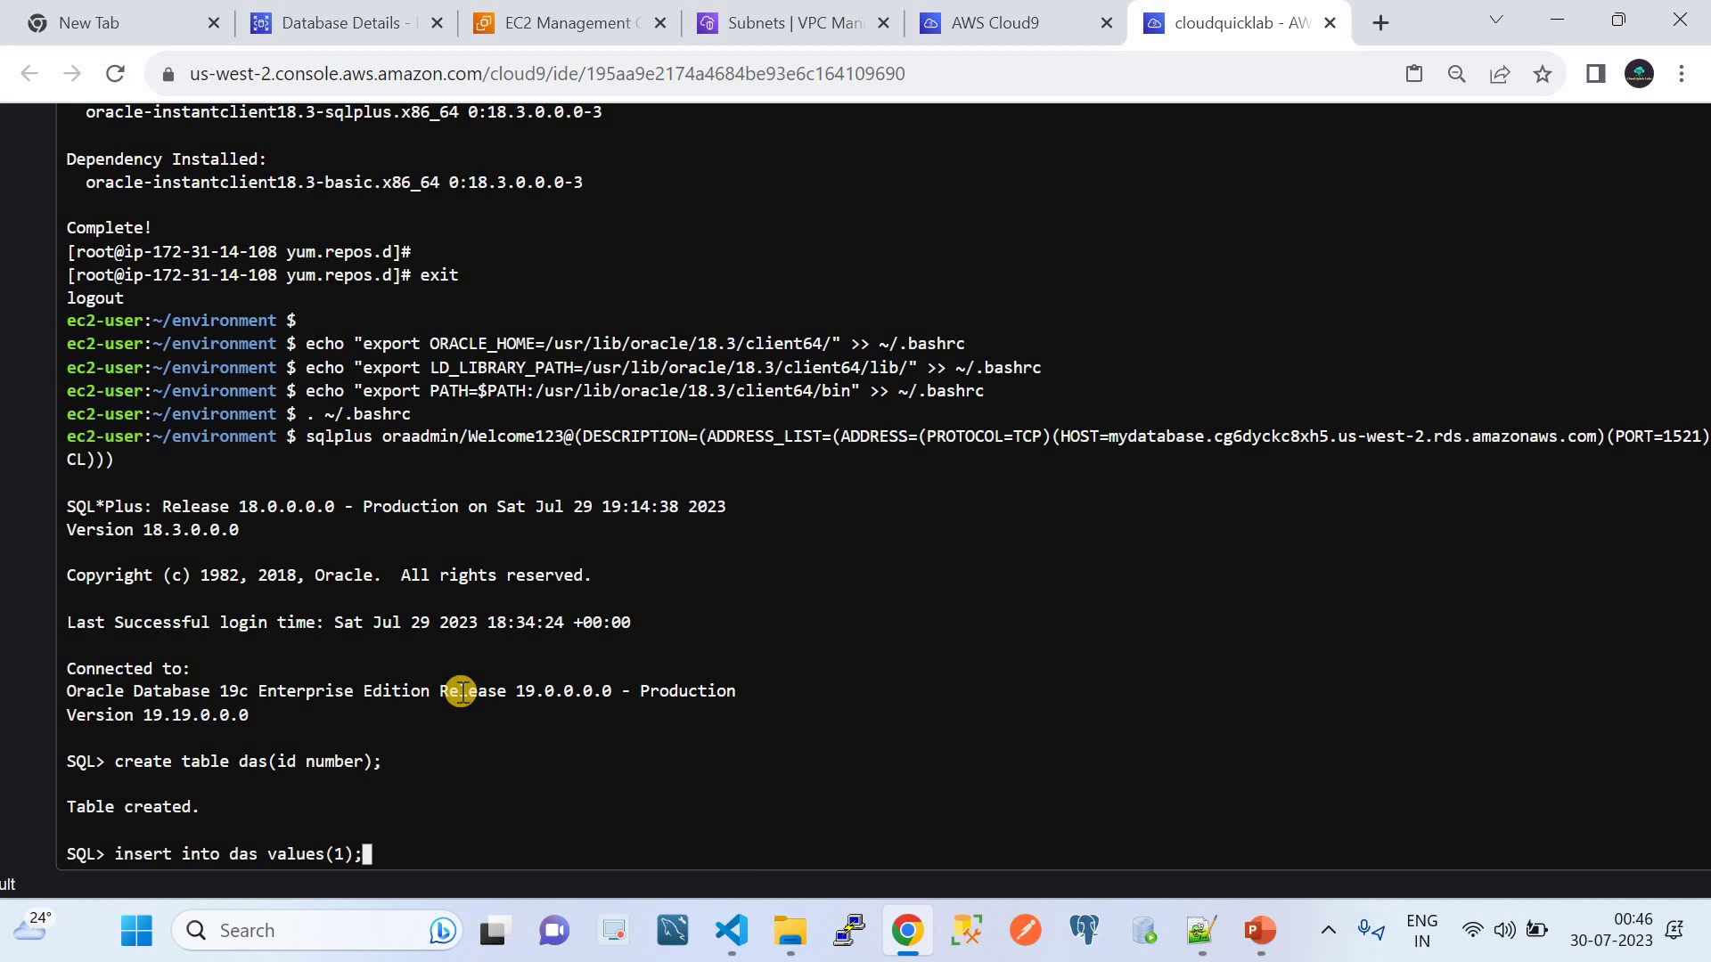
key("Return")
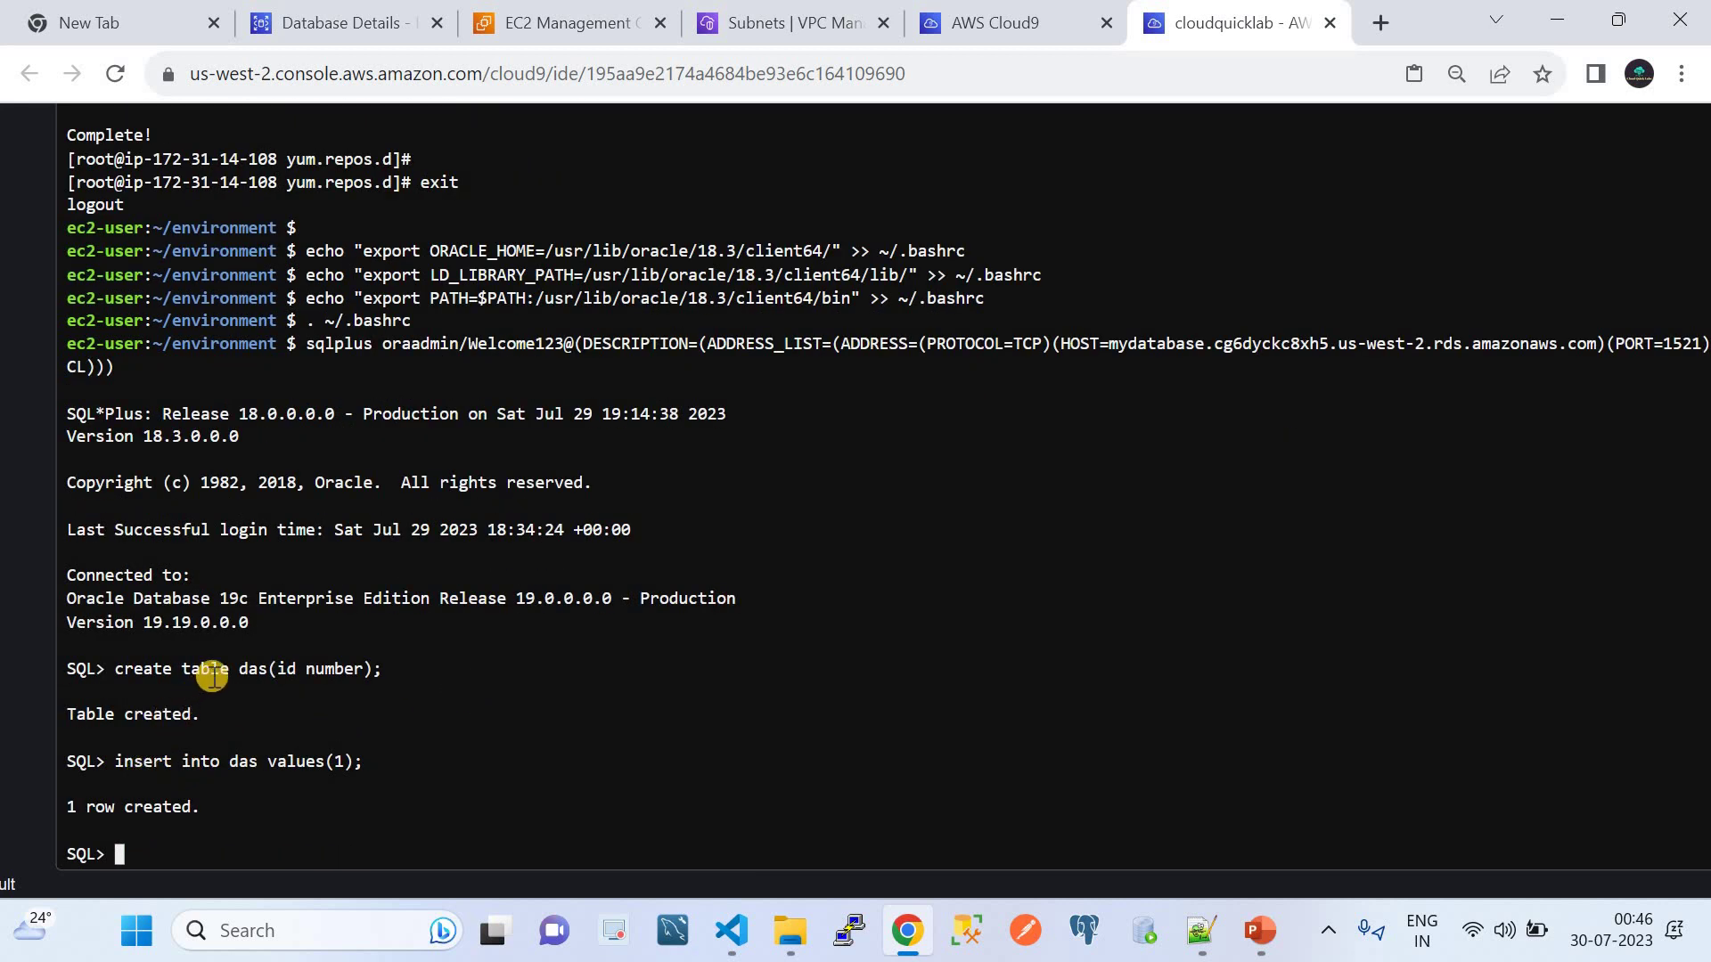
double_click(250, 669)
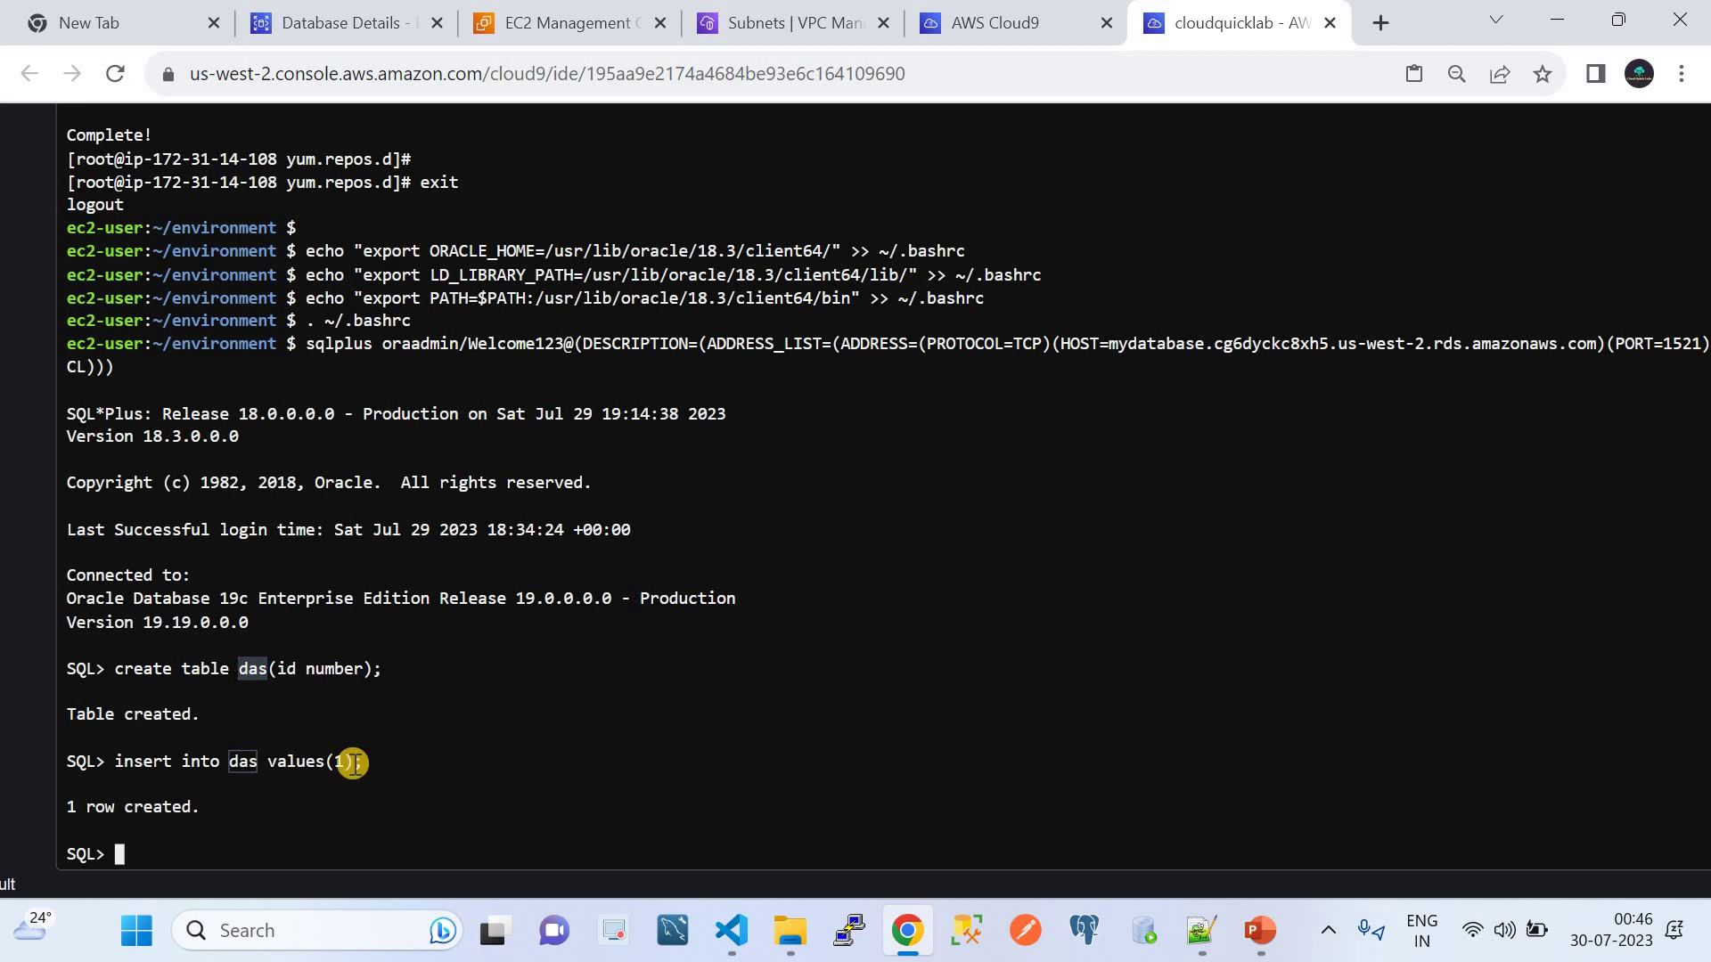
Copy "select * from das;" from Helpfile.txt in VS Code, run it at the Cloud9 SQL prompt in Chrome and highlight the ID column heading
left_click(1202, 930)
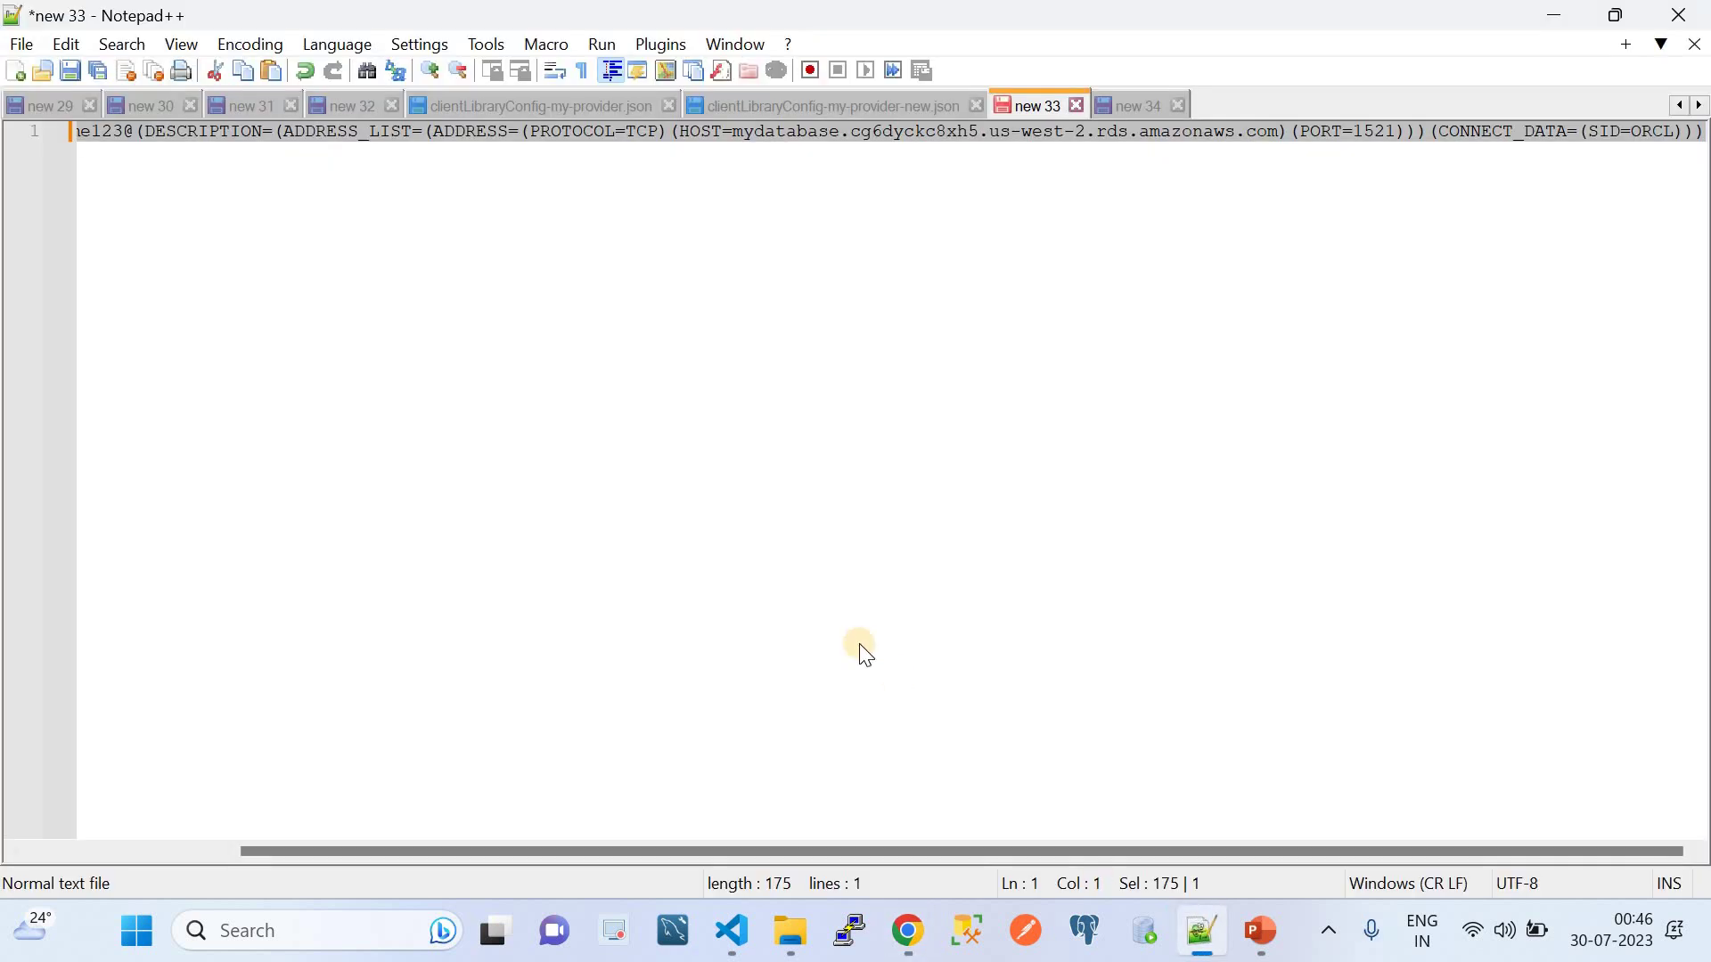
left_click(731, 930)
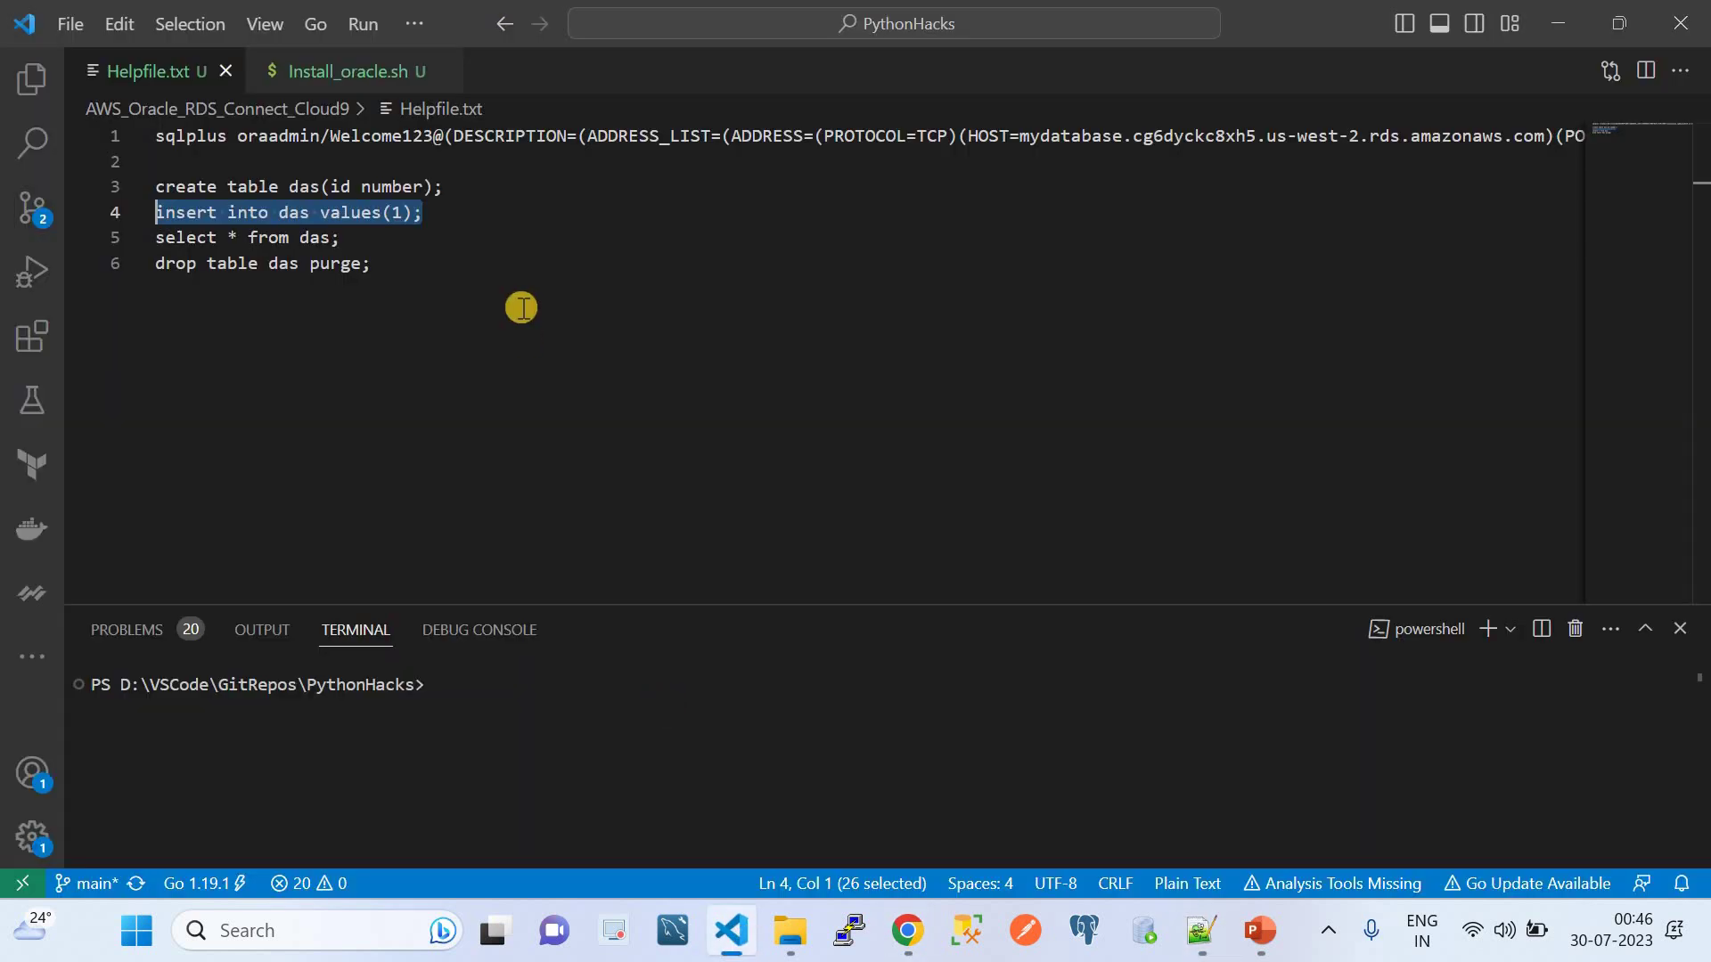
left_click_drag(373, 263, 176, 263)
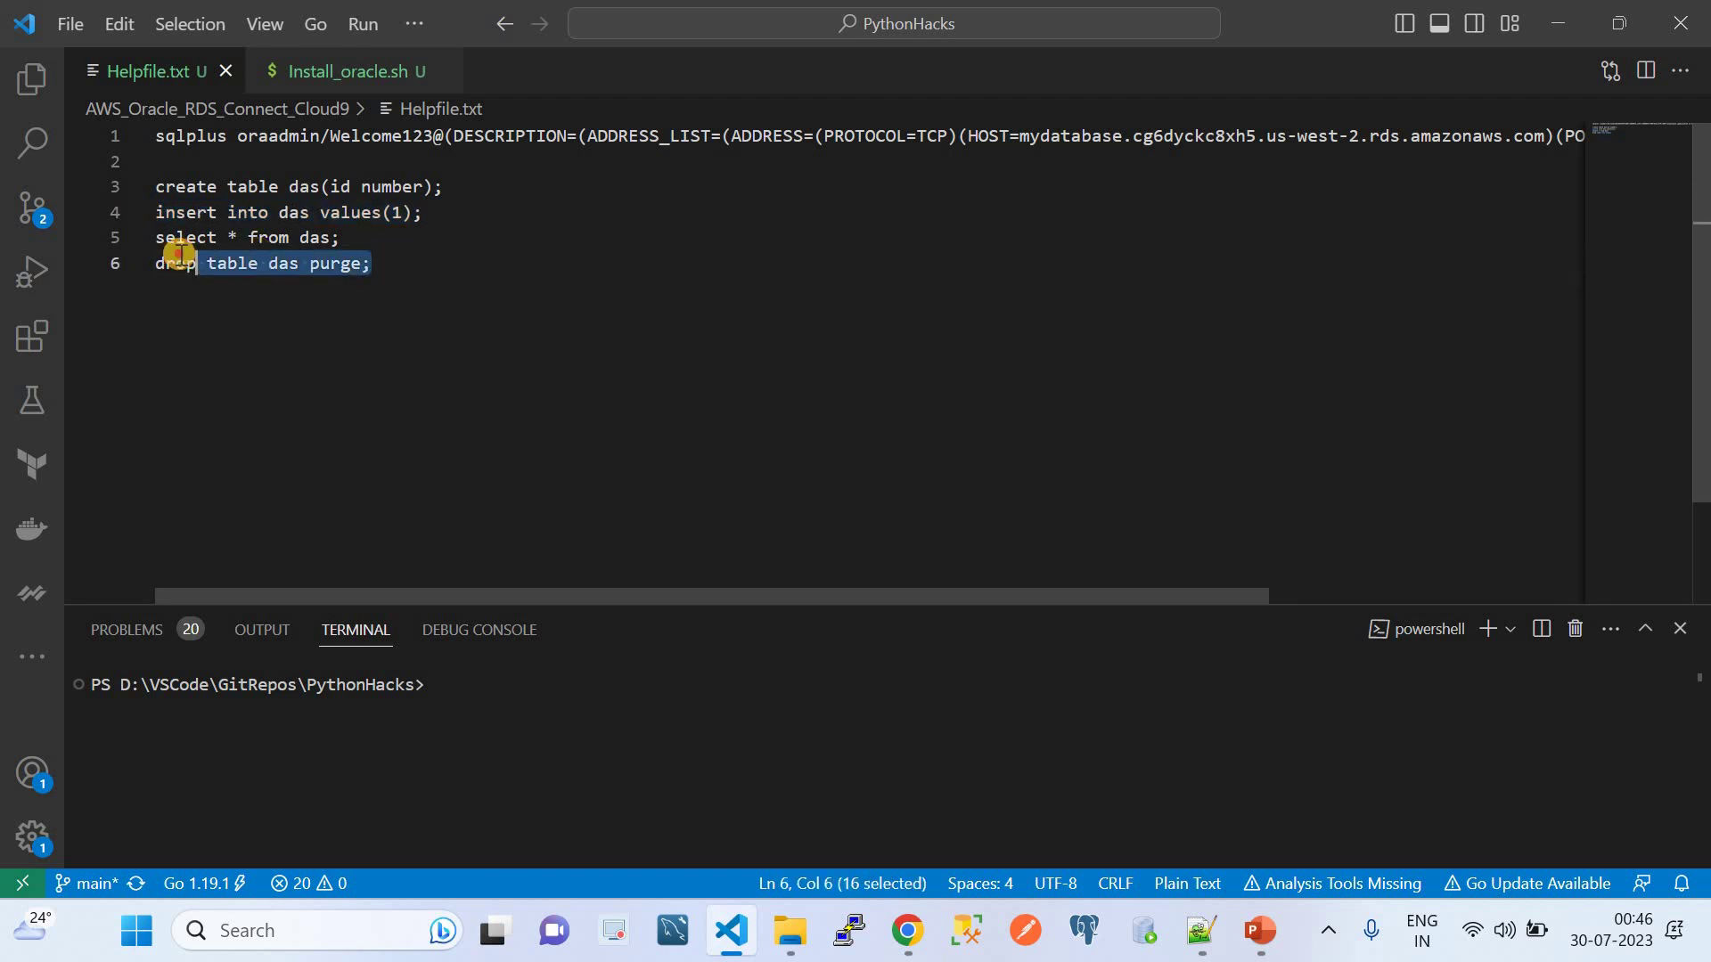
left_click_drag(351, 237, 110, 233)
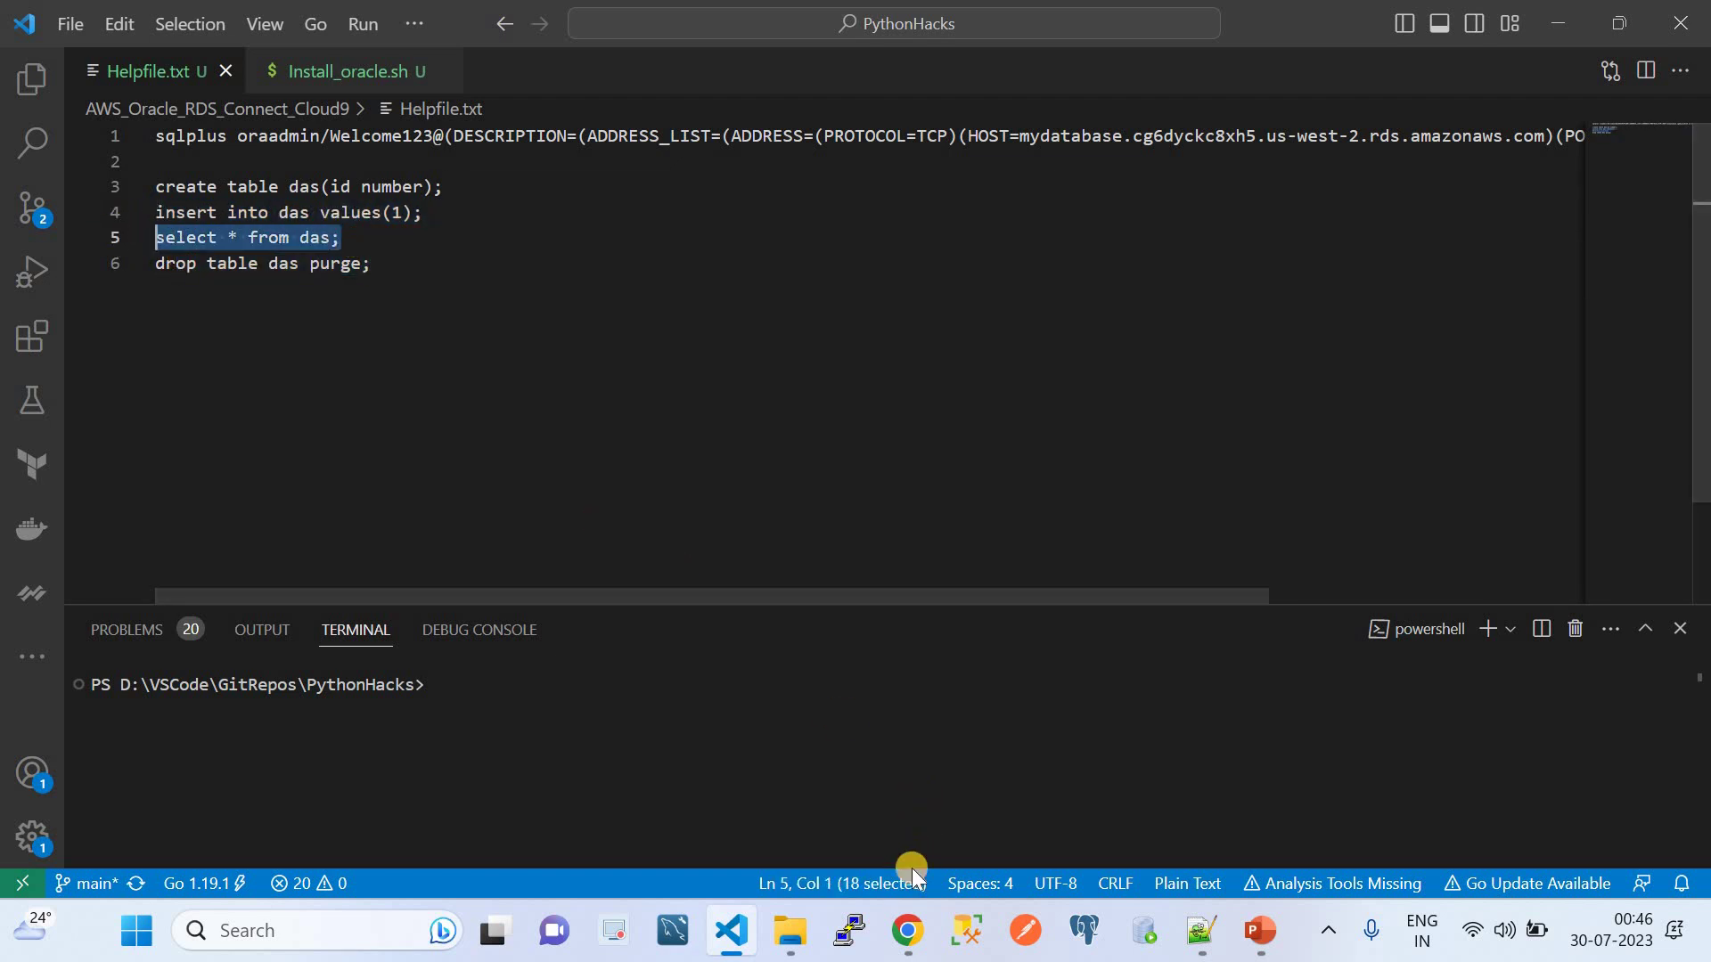
left_click(907, 930)
right_click(578, 711)
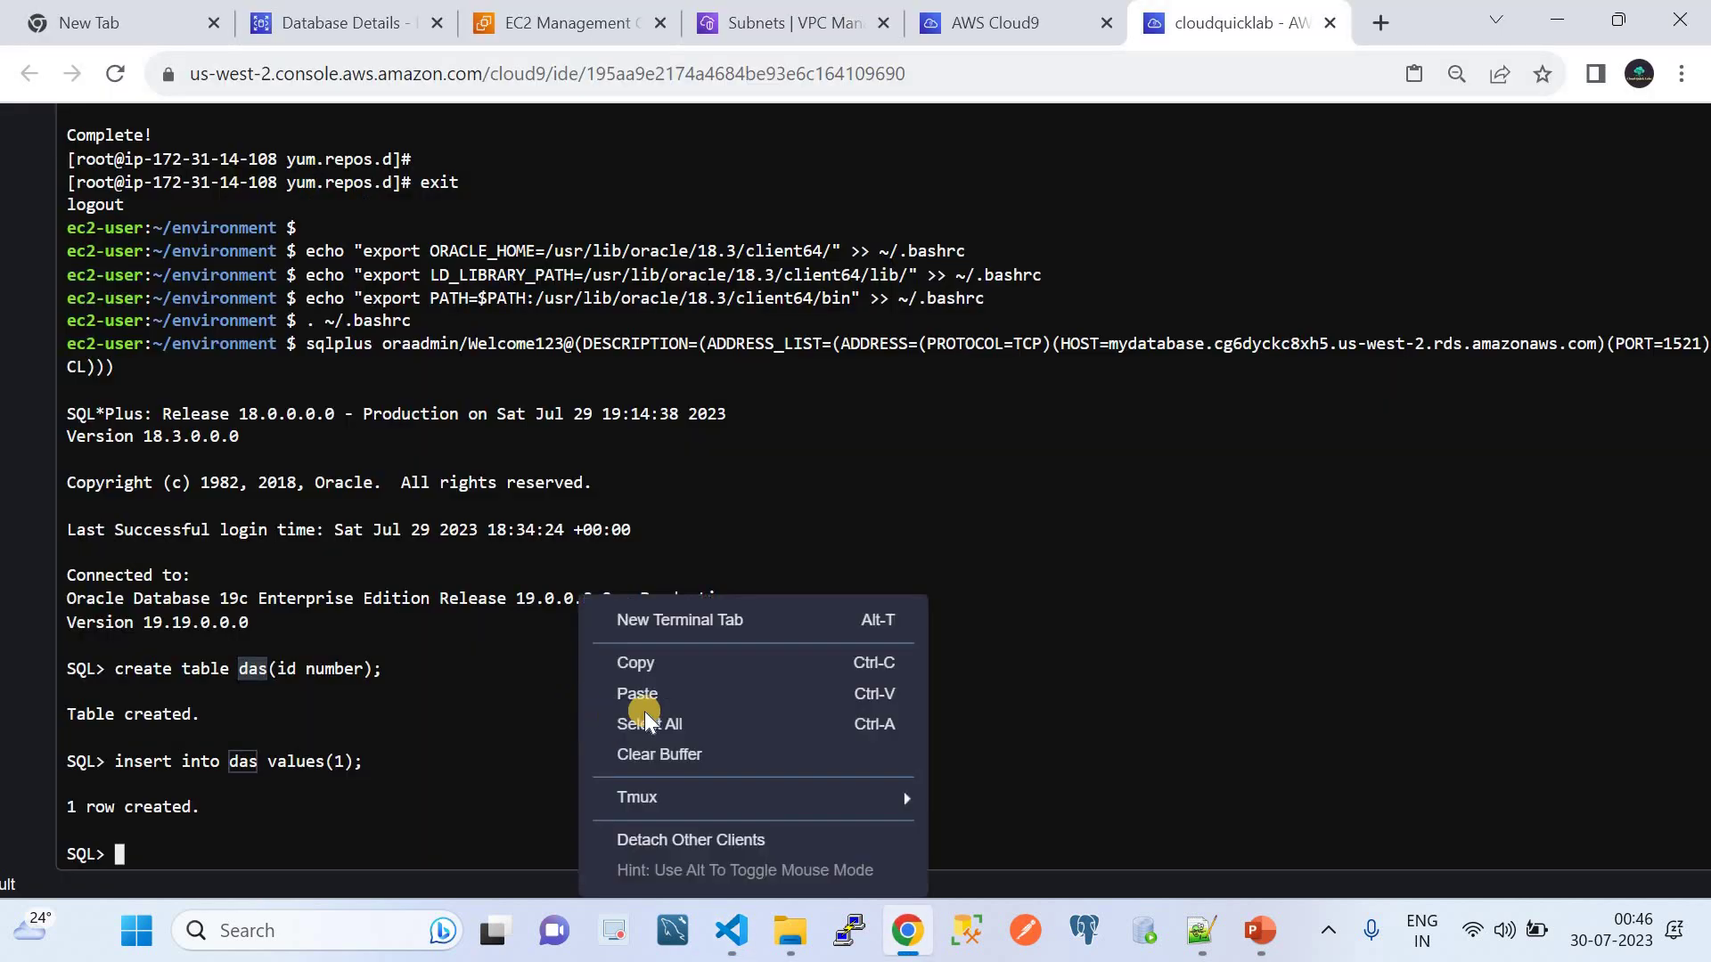
left_click(660, 694)
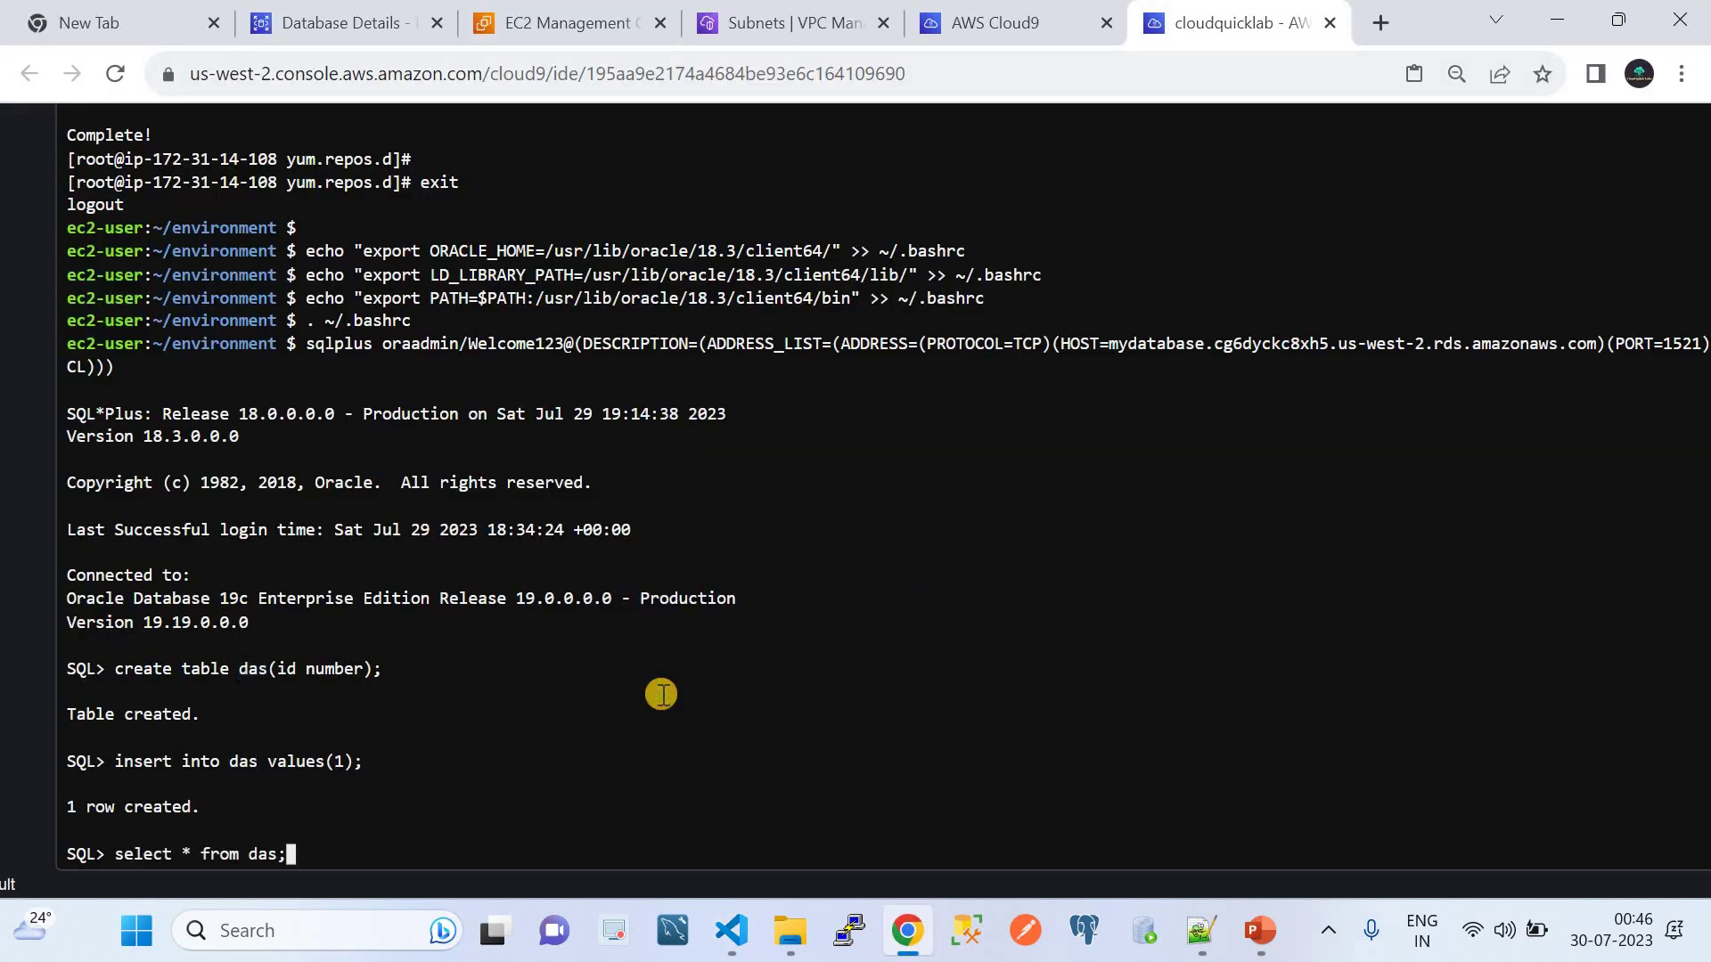
key("Return")
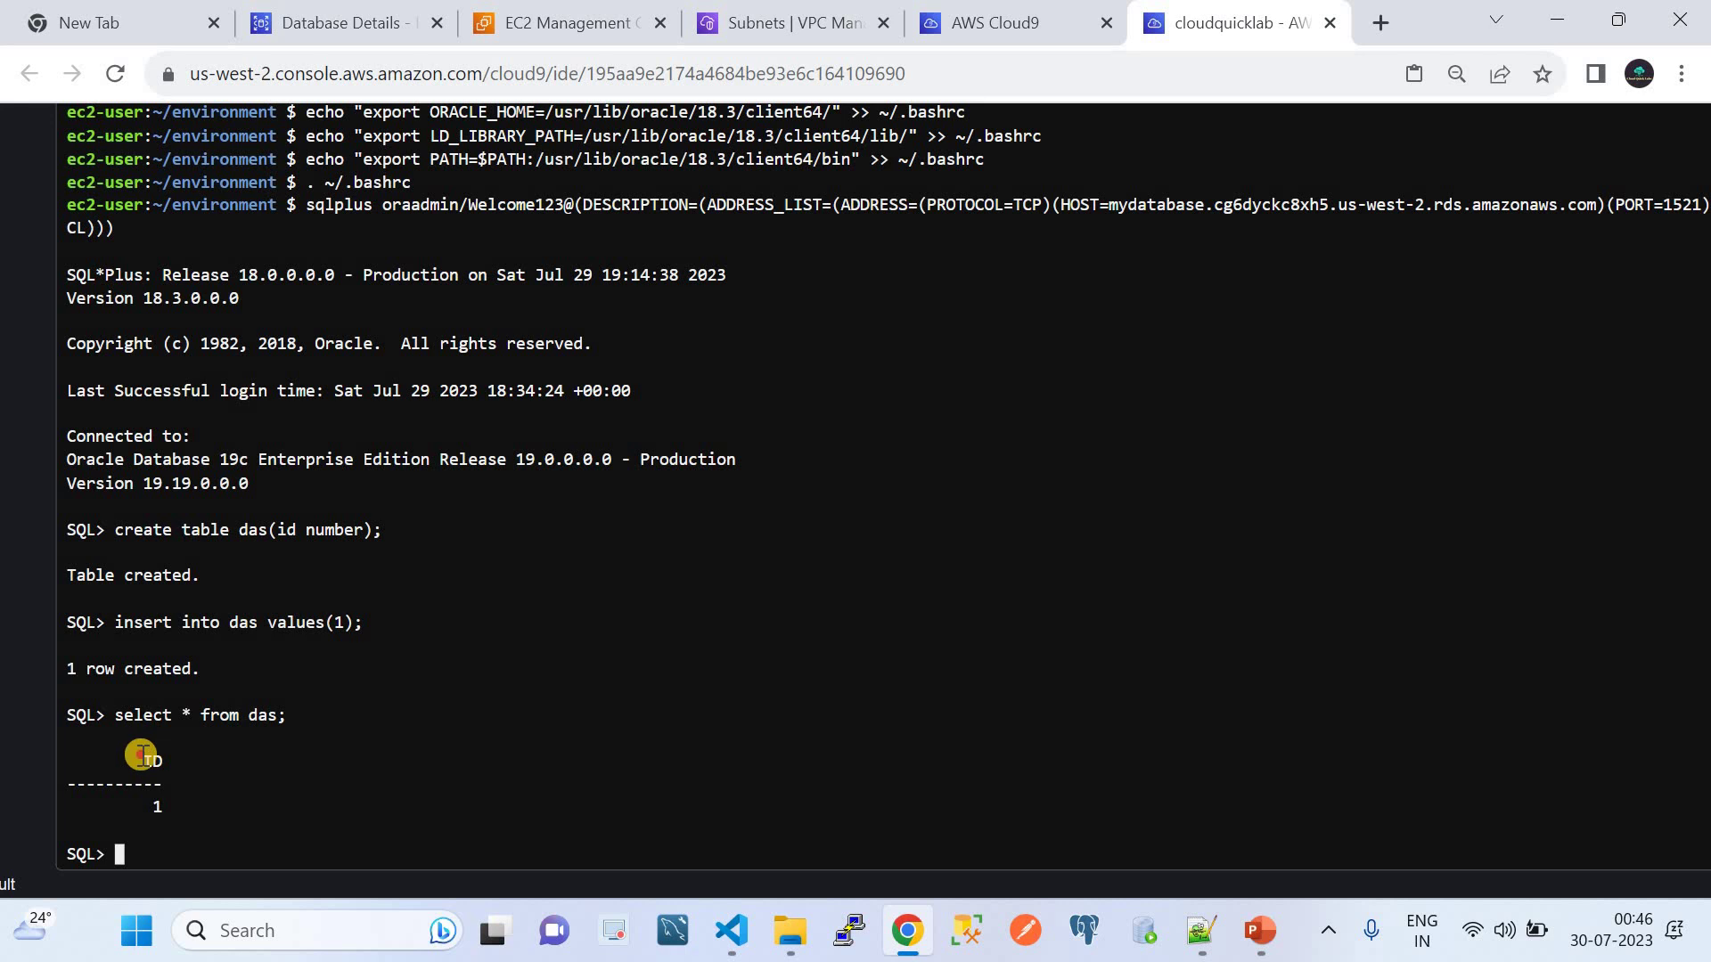
left_click_drag(143, 758, 179, 758)
Copy "drop table das purge;" from Helpfile.txt in VS Code and run it at the Cloud9 SQL prompt in Chrome
left_click(1202, 932)
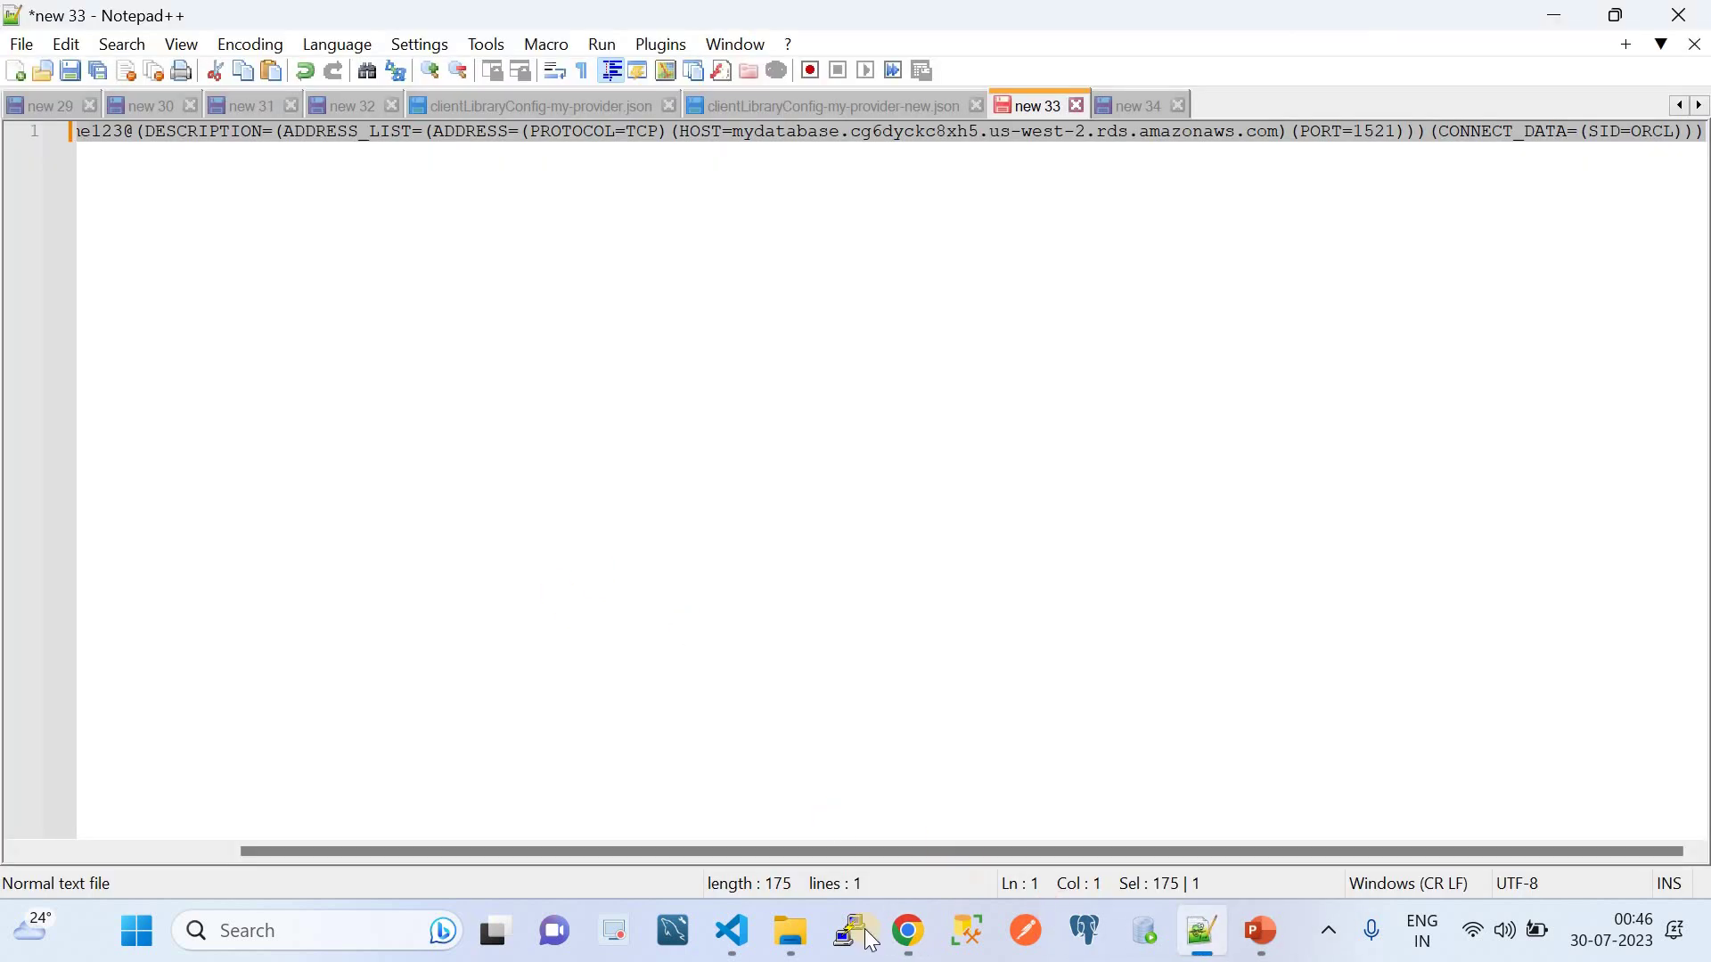
left_click(728, 950)
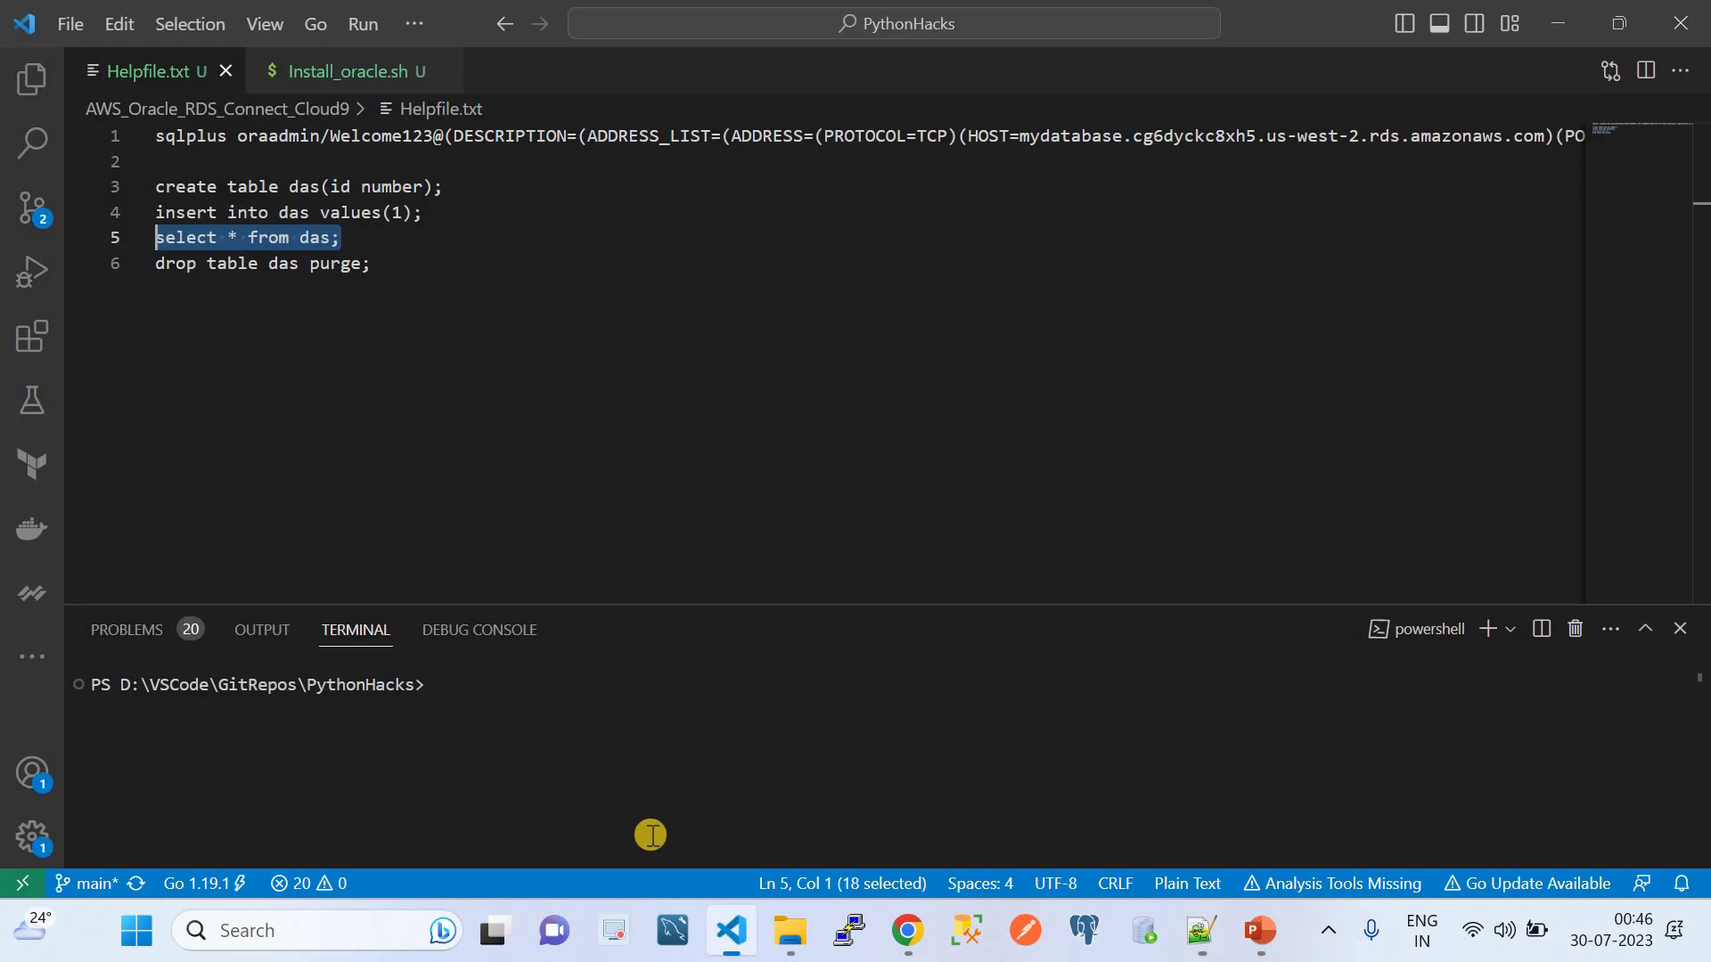
left_click(372, 268)
left_click(152, 263, "shift")
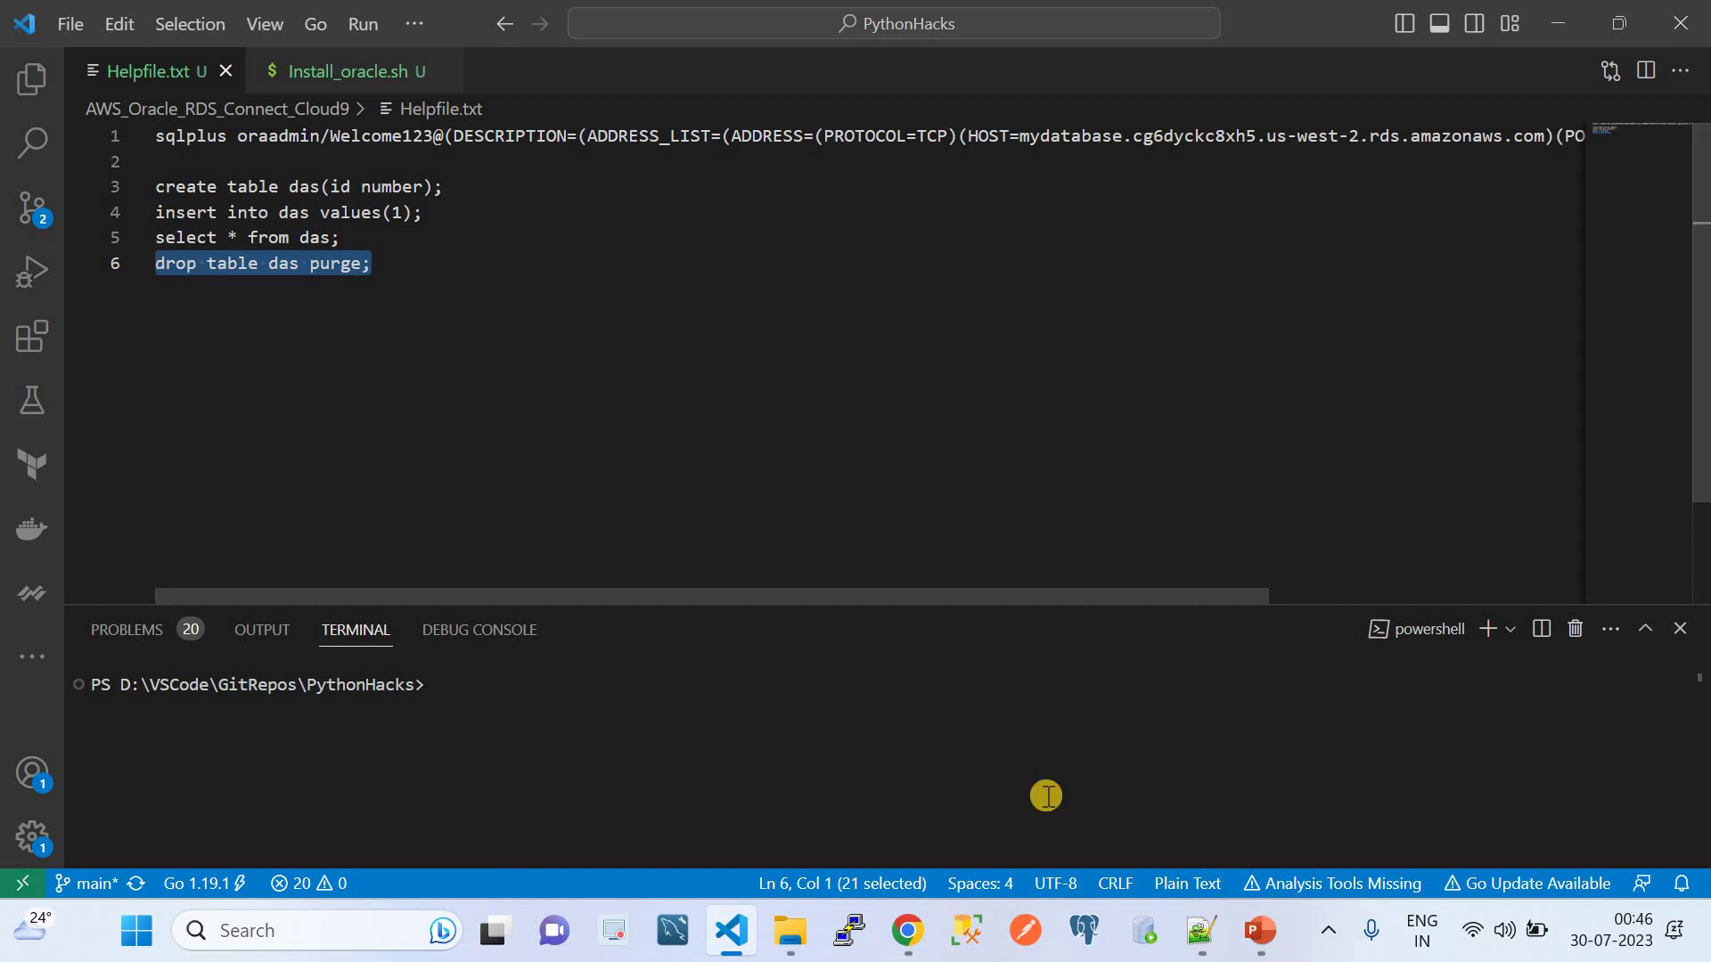
left_click(907, 931)
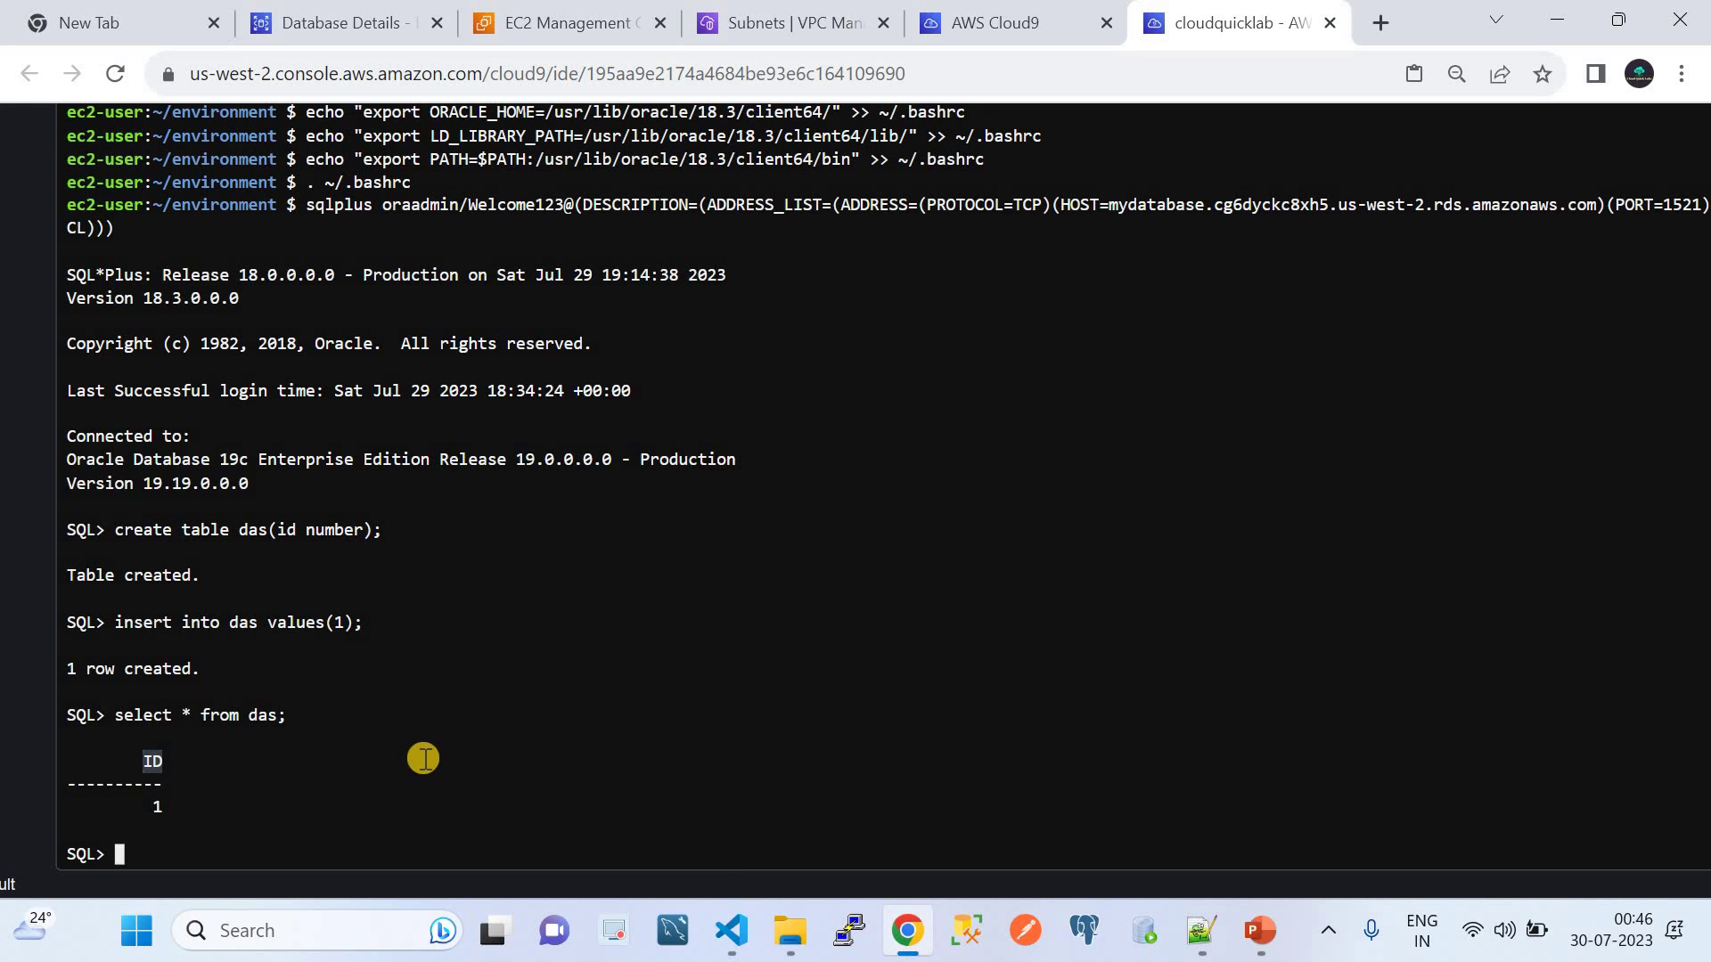
right_click(423, 759)
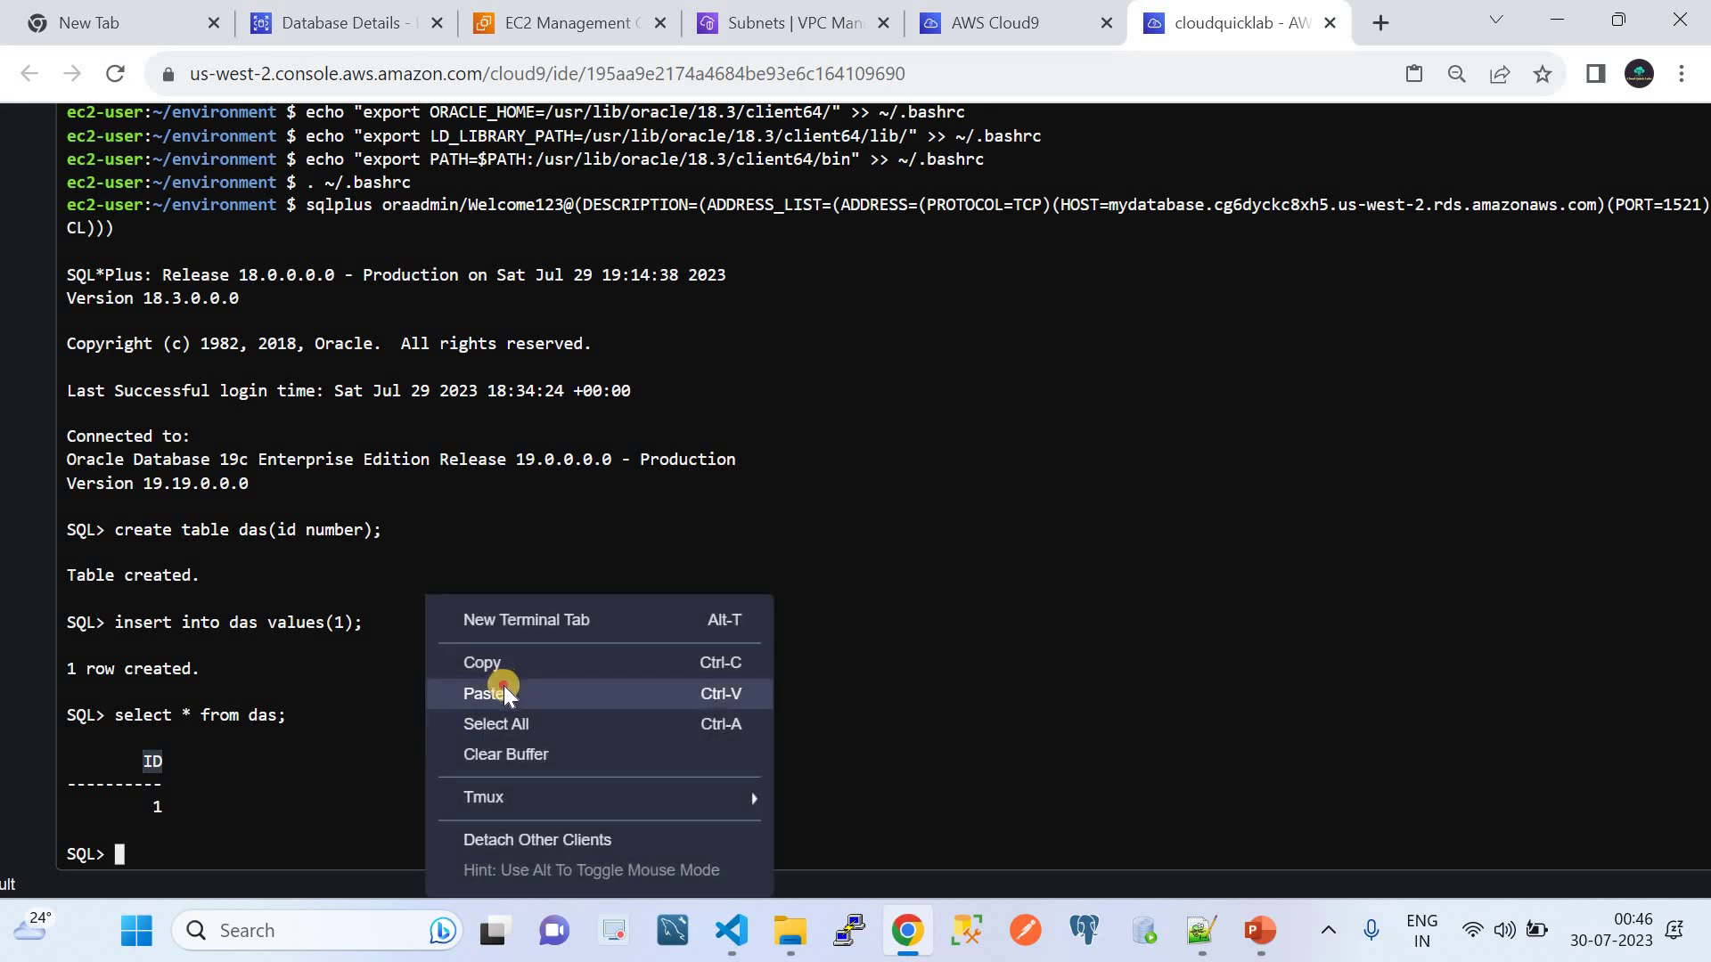
left_click(504, 687)
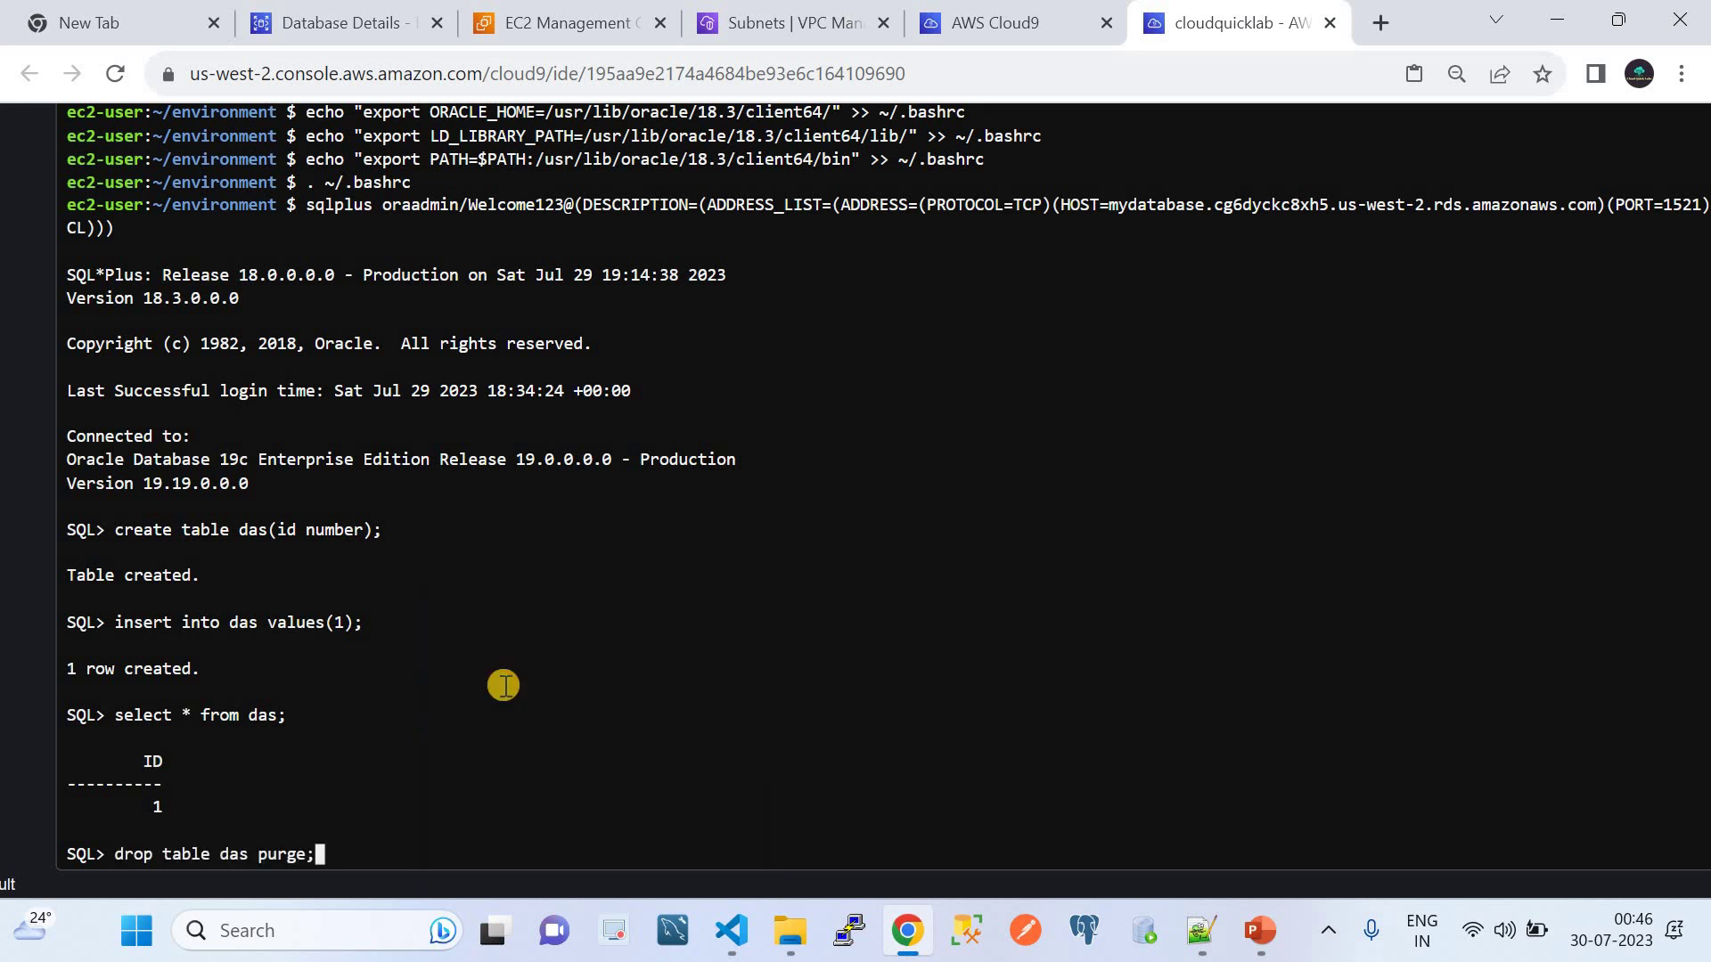
key("Return")
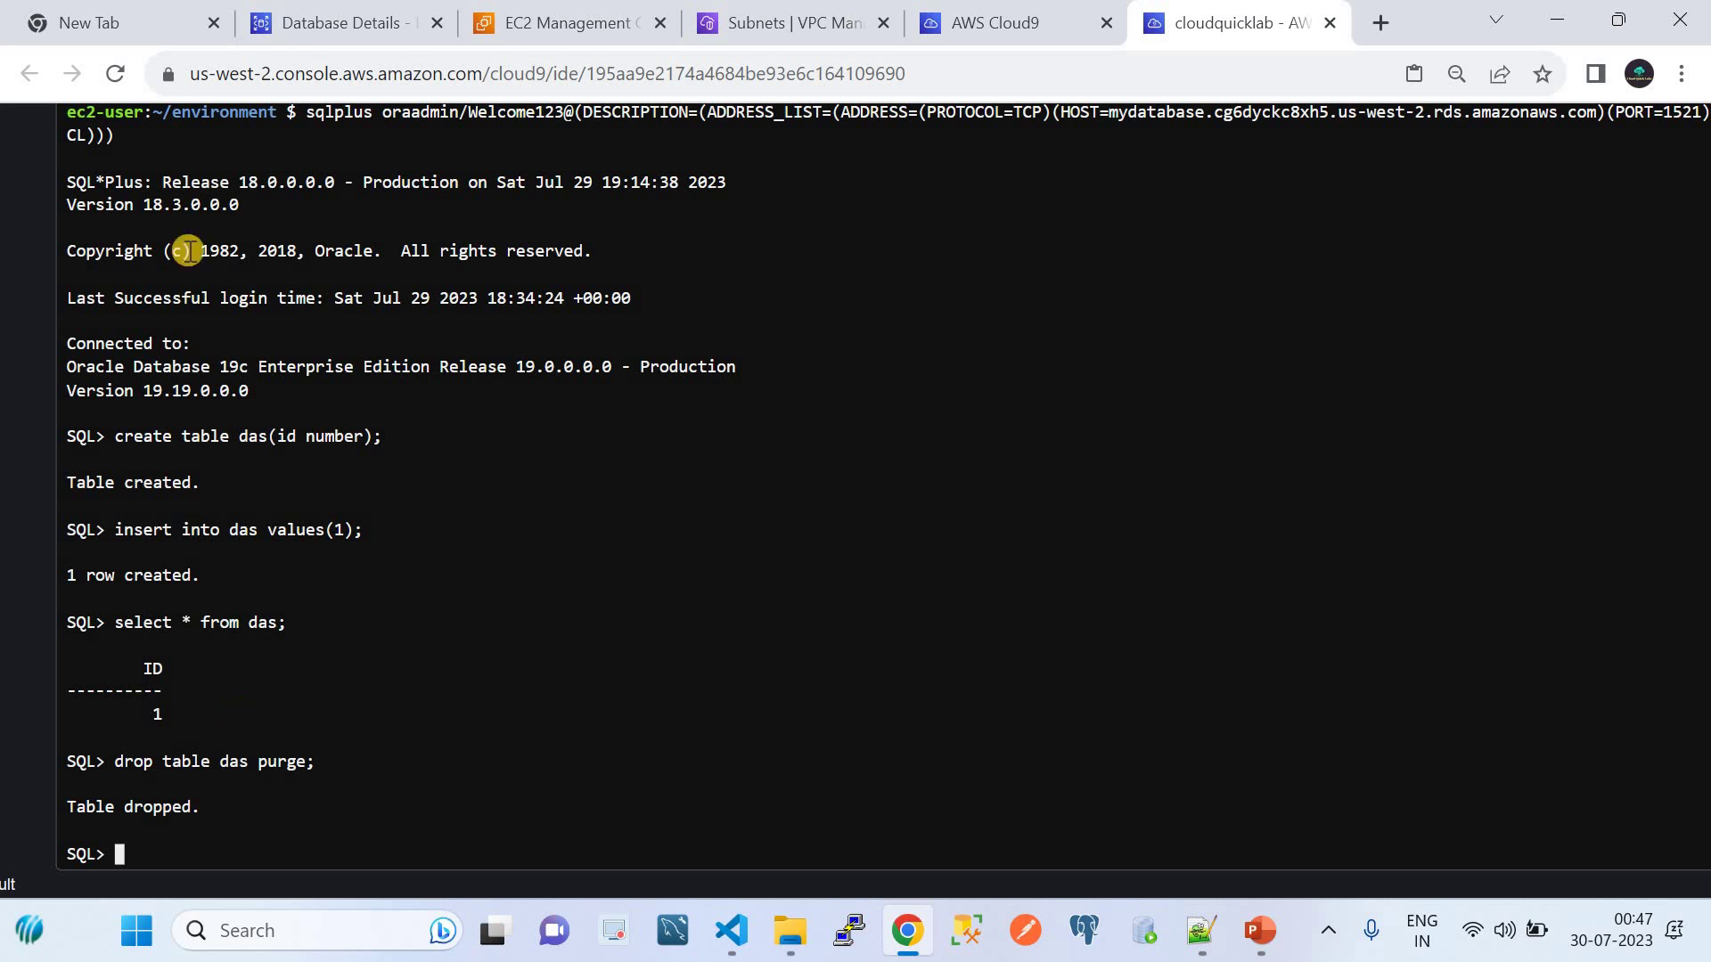
Review the mydatabase configuration in Amazon RDS against the Cloud9 terminal session, and view the Cloud9-to-RDS architecture slide in PowerPoint
left_click(322, 27)
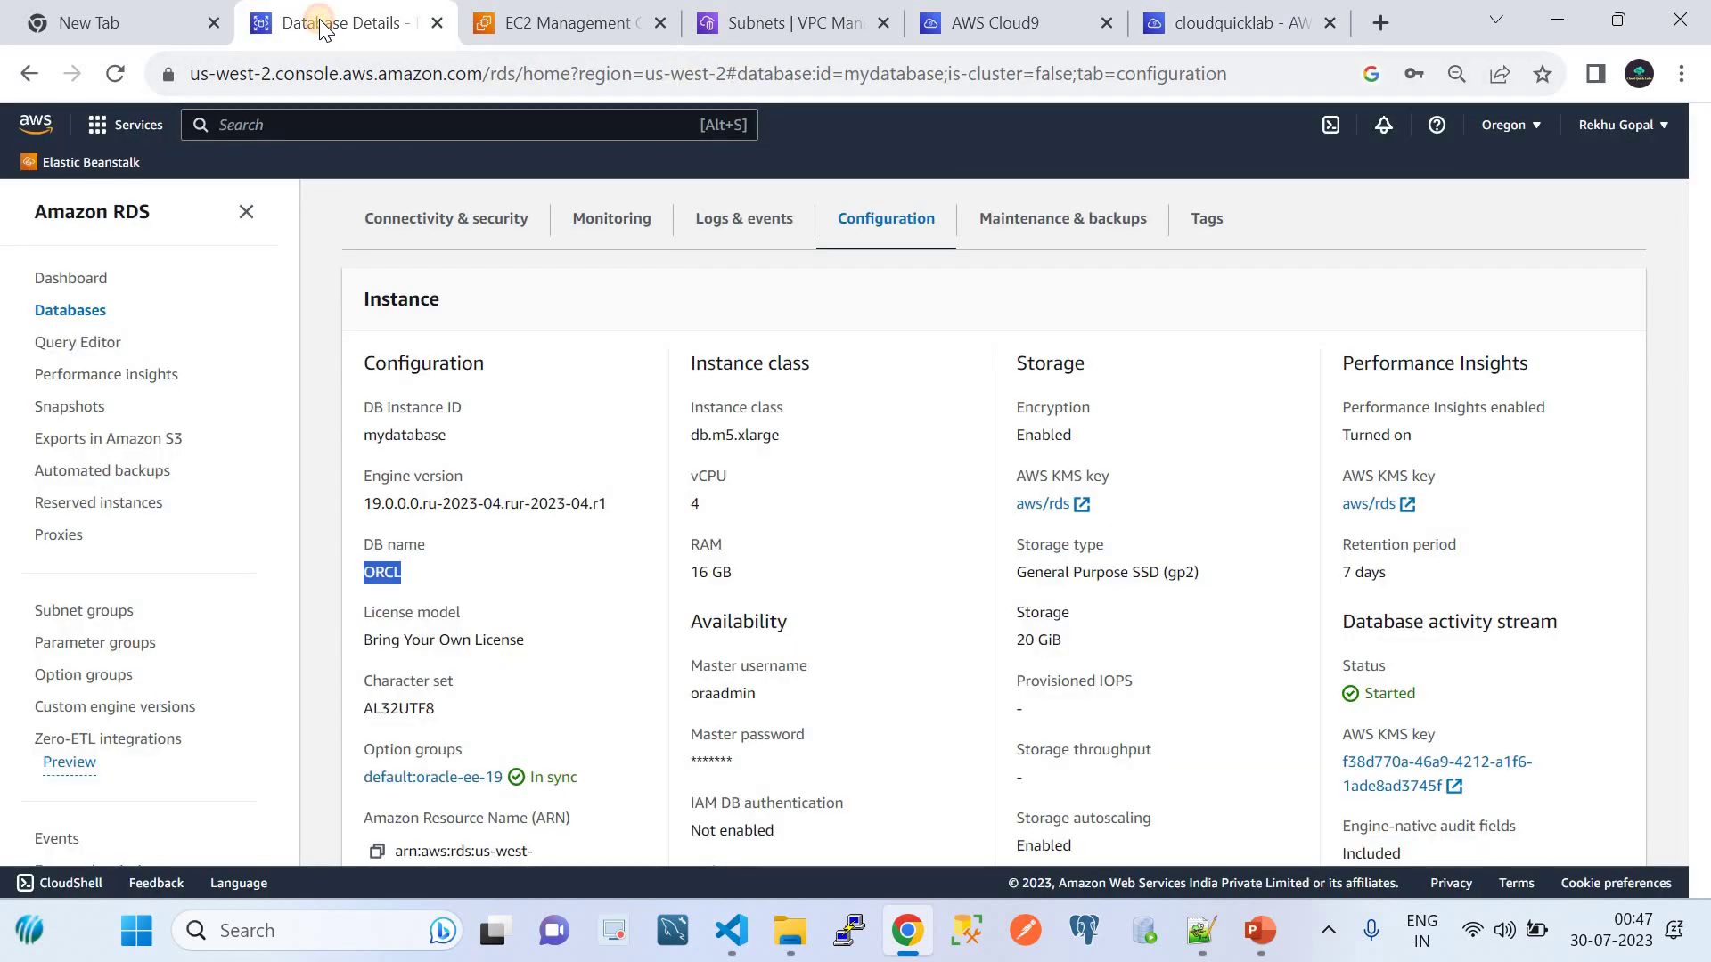
left_click(1225, 12)
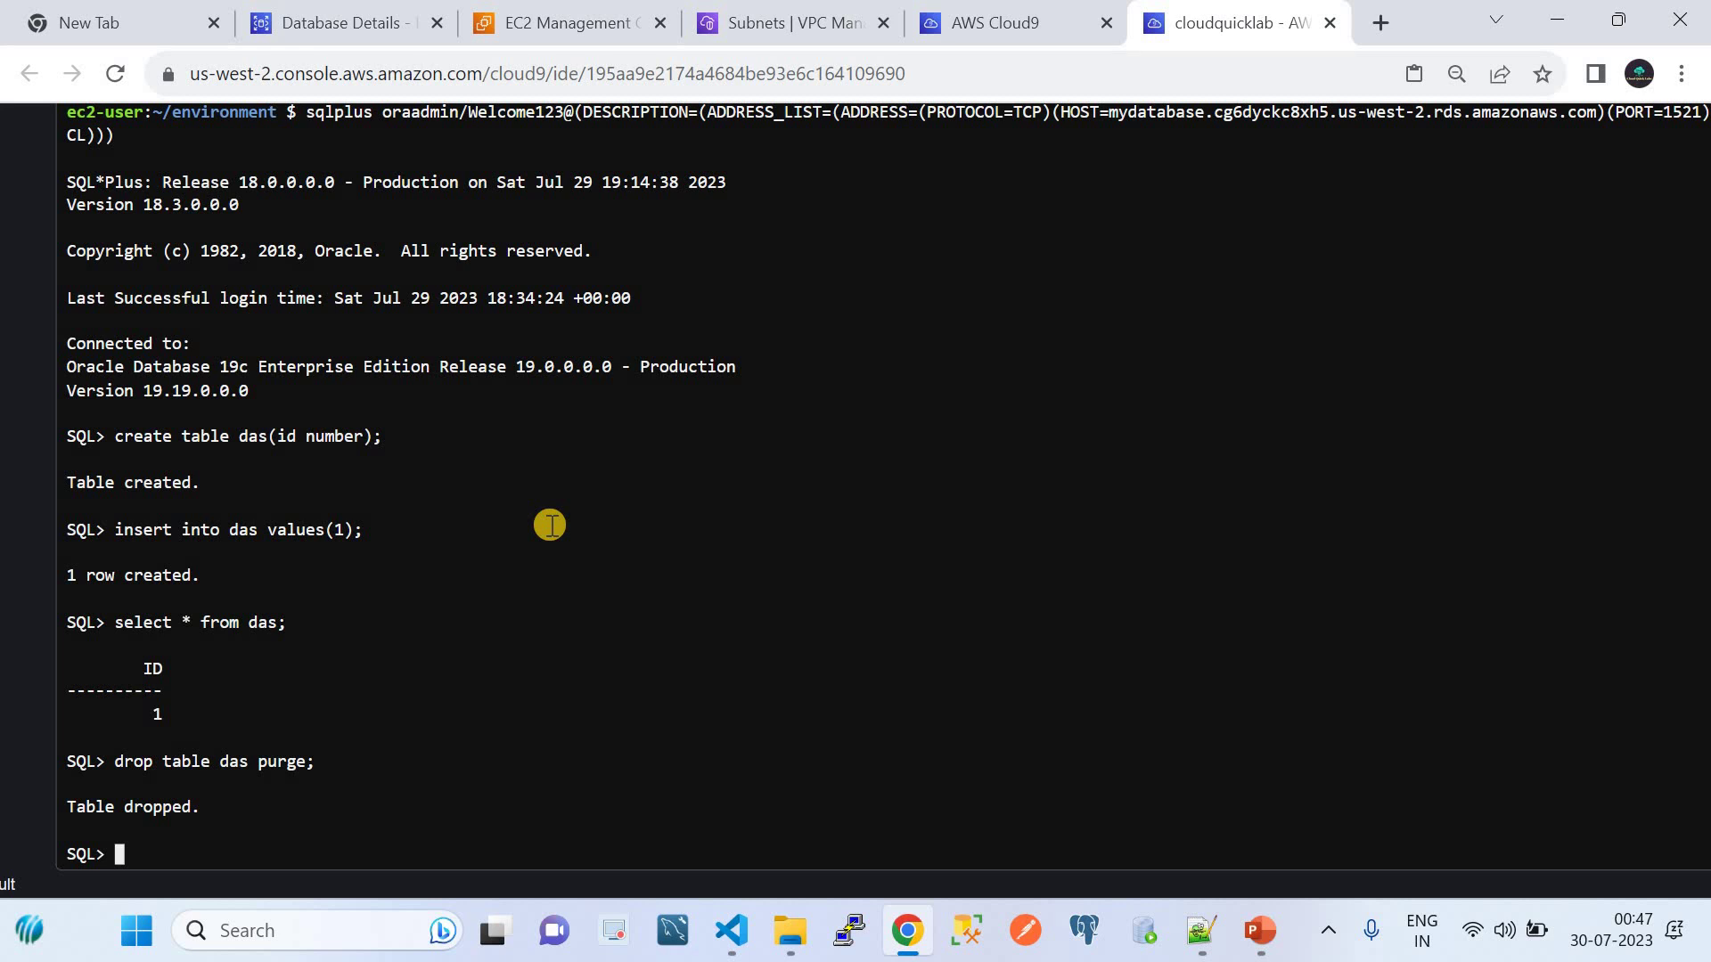
left_click(360, 17)
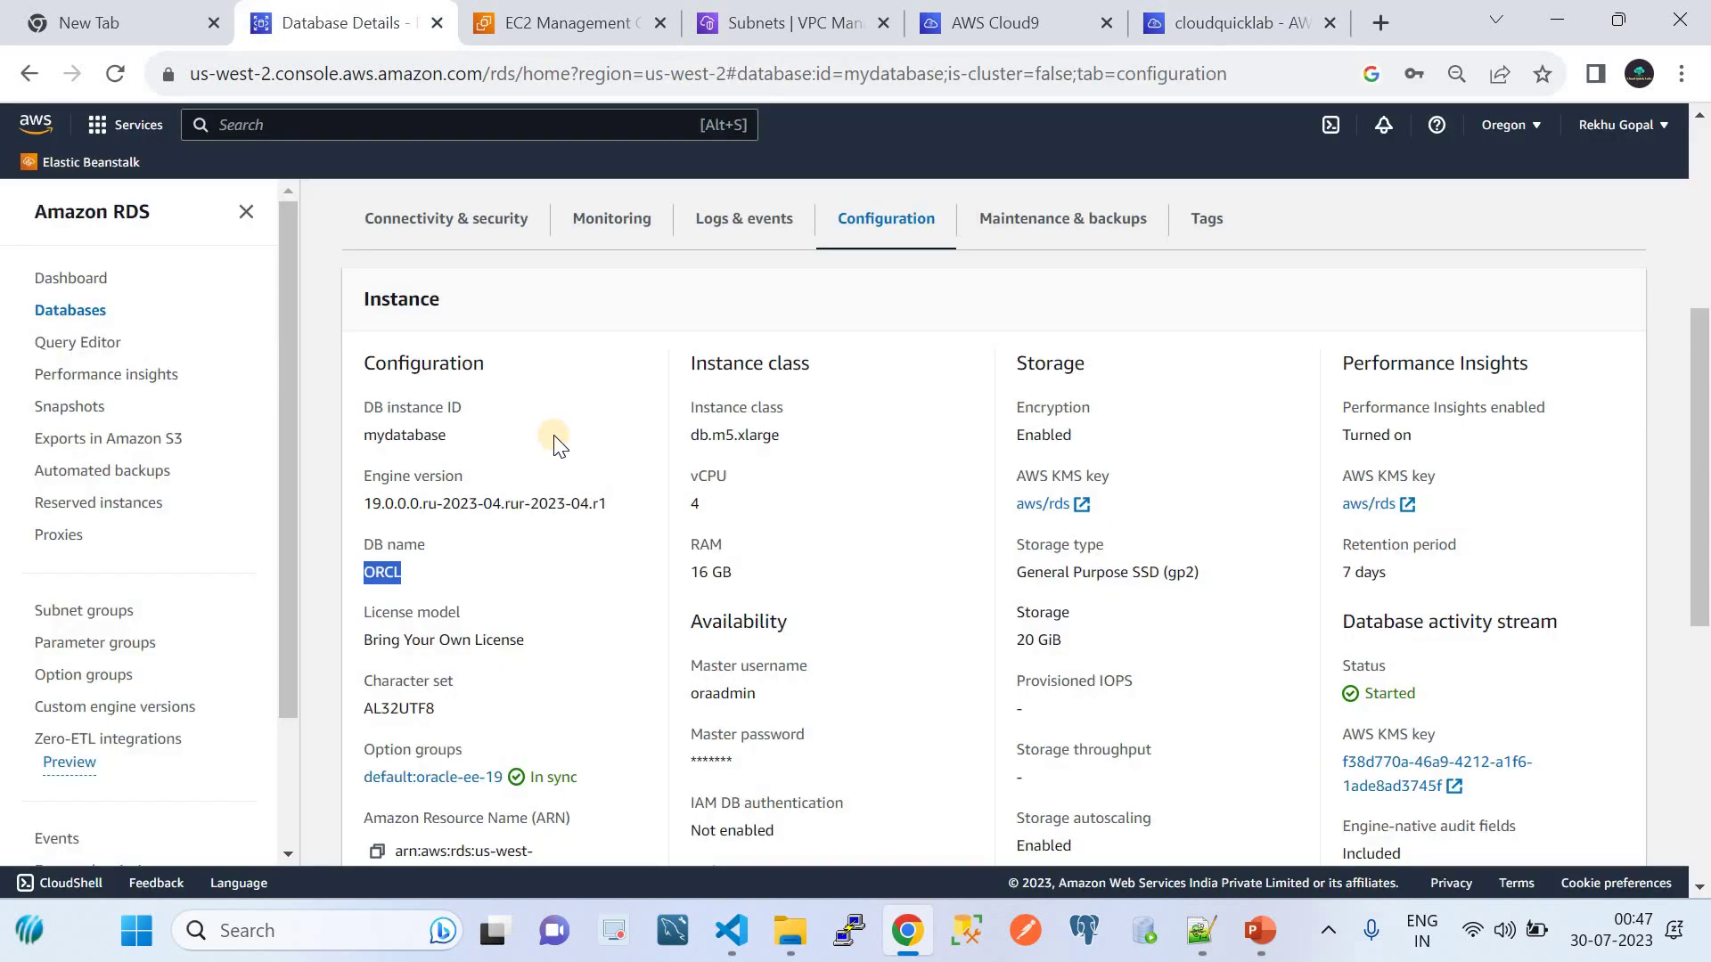
left_click(1257, 931)
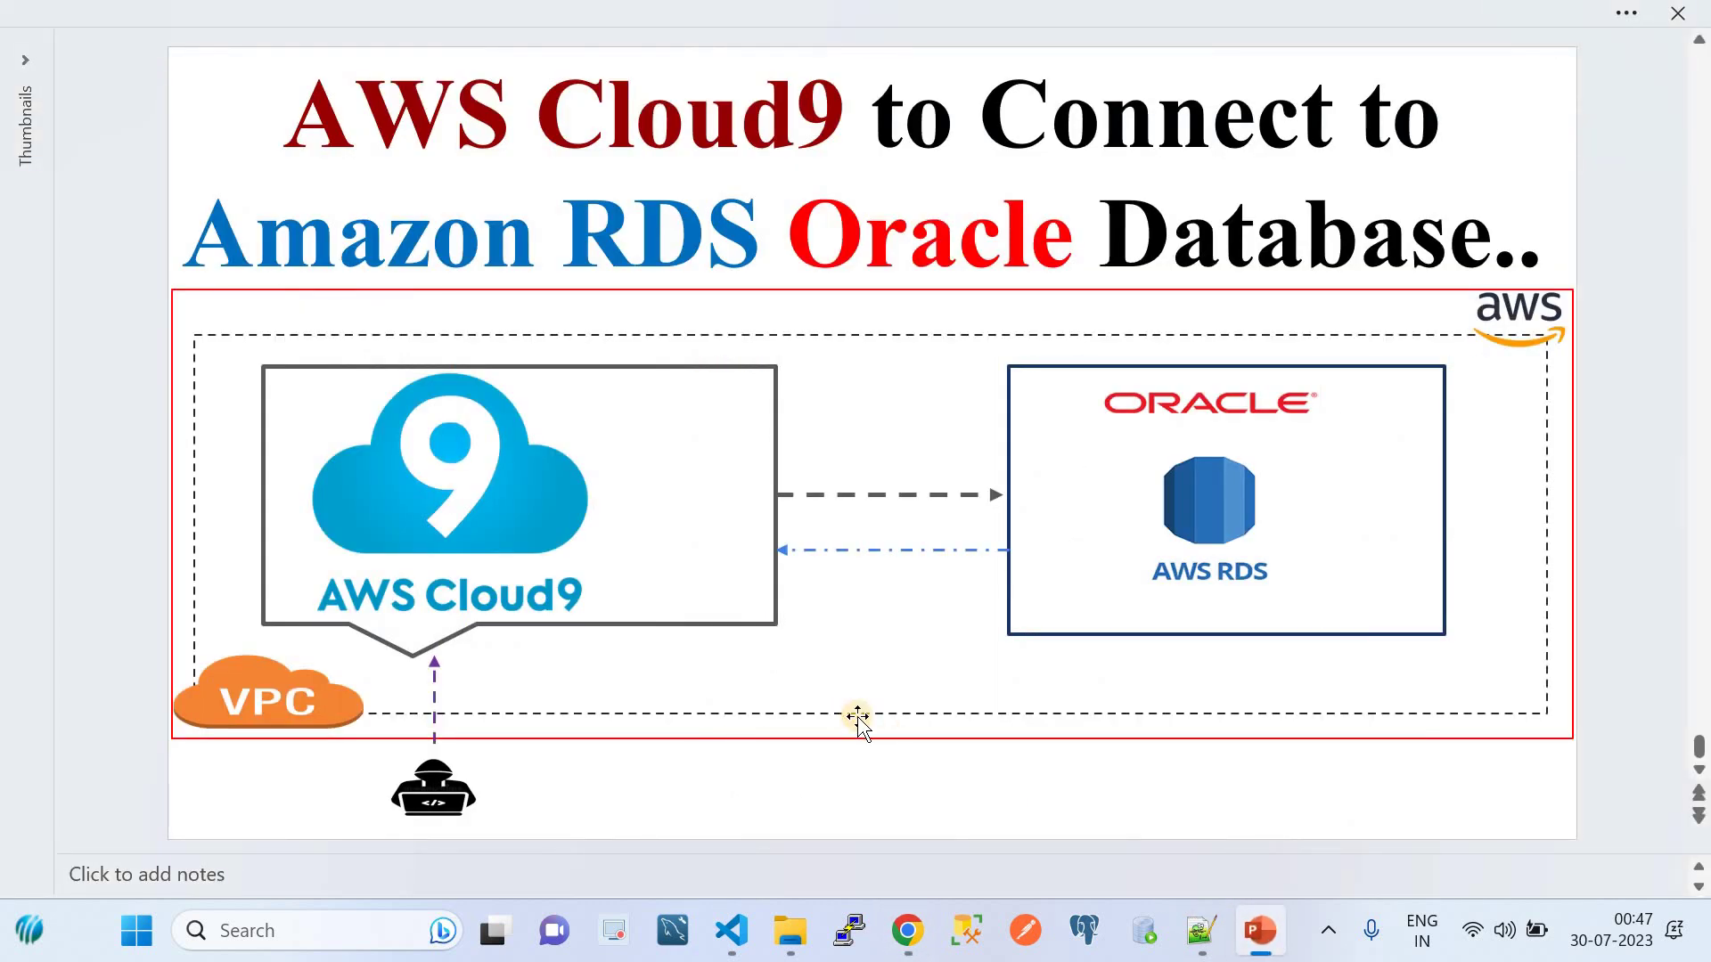